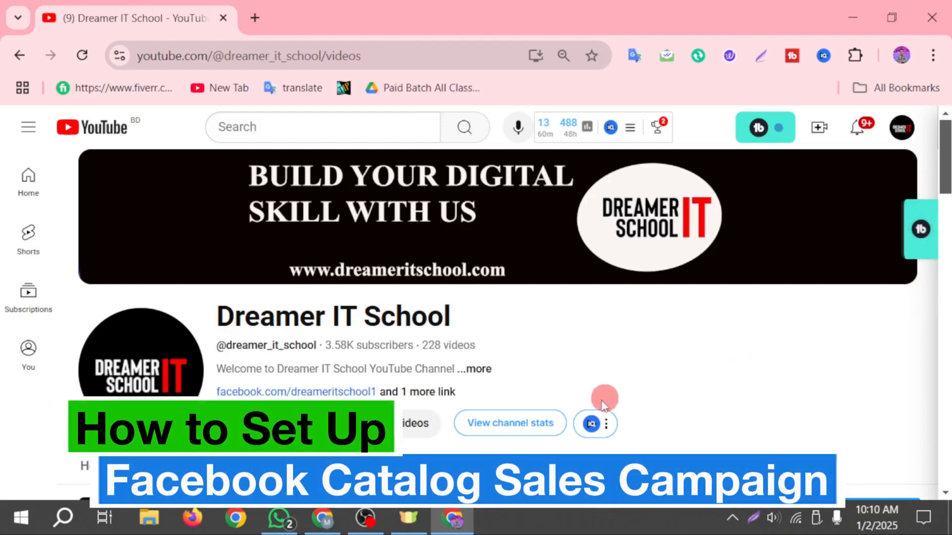
# - Switch to Ads Manager and start a new auction campaign with the Sales objective
pyautogui.click(323, 518)
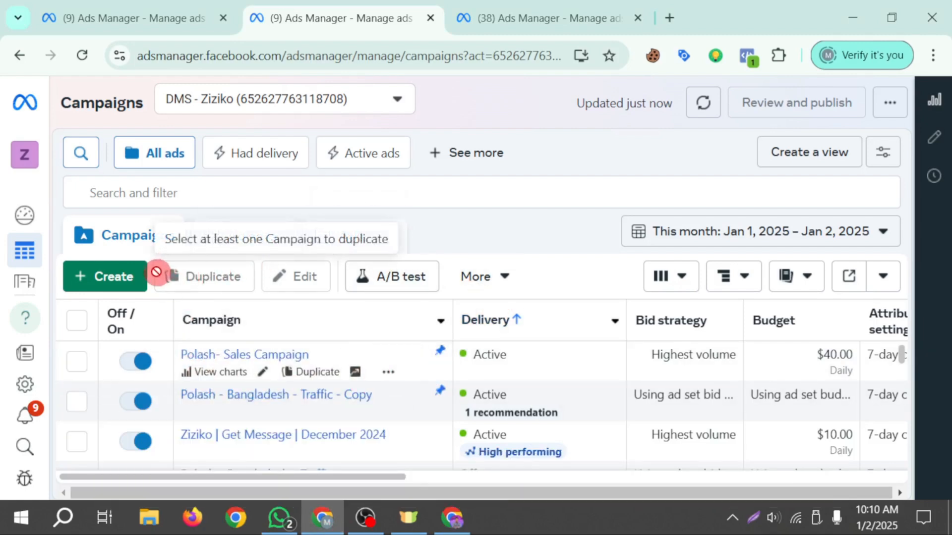
pyautogui.click(117, 278)
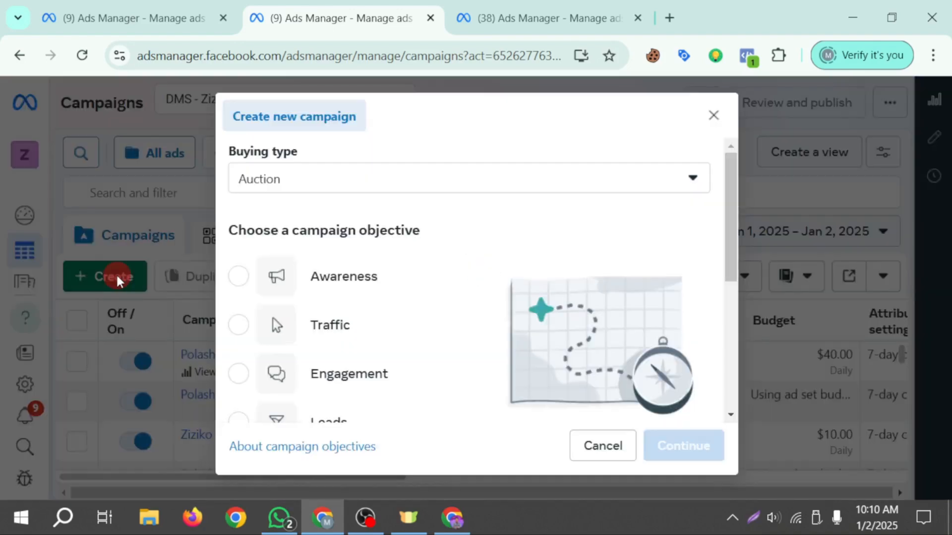
pyautogui.scroll(-5, 374, 299)
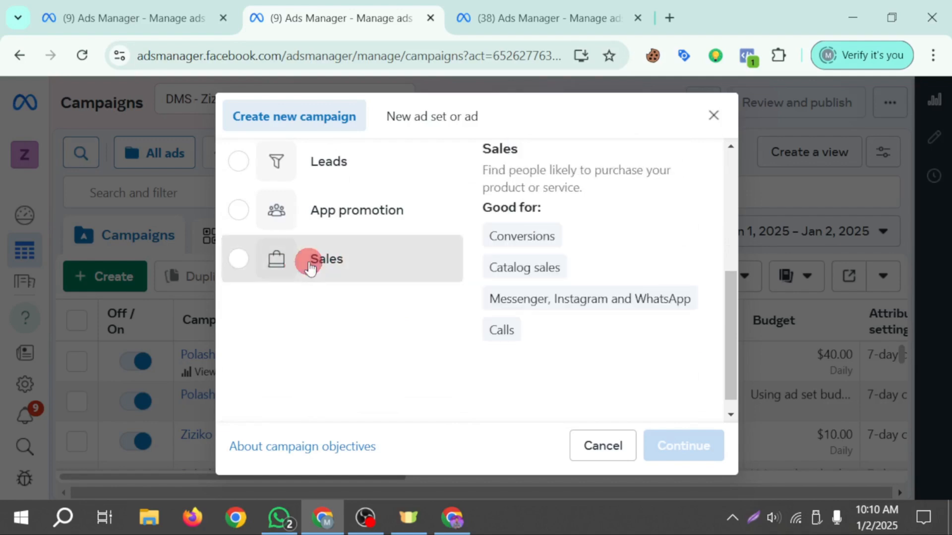
pyautogui.click(311, 269)
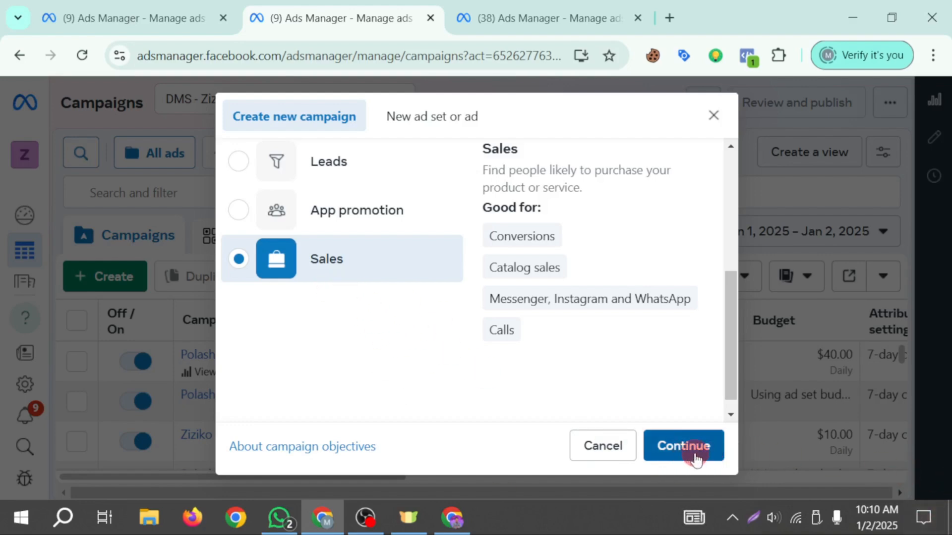
pyautogui.click(690, 458)
# - Compare the campaign setup choices and continue with the Manual sales campaign setup
pyautogui.scroll(-2, 392, 292)
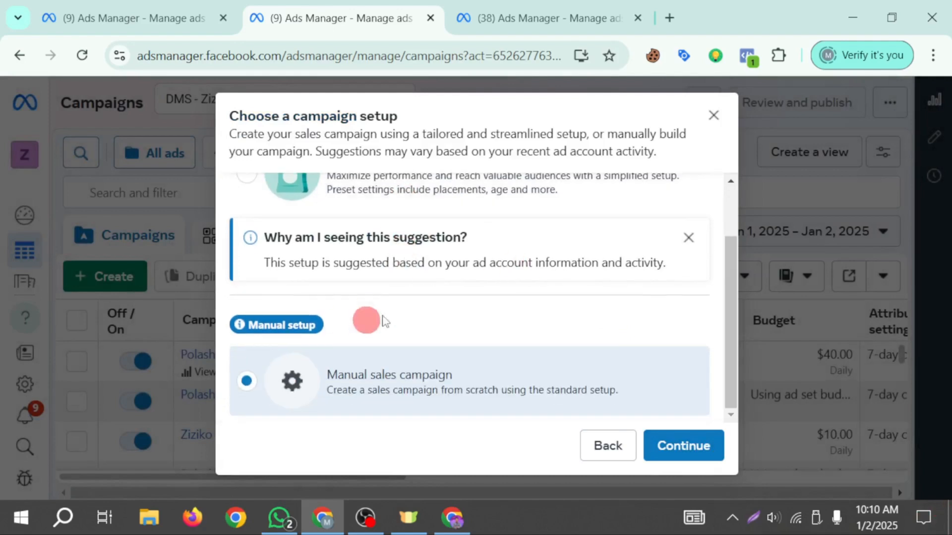
pyautogui.moveTo(250, 372)
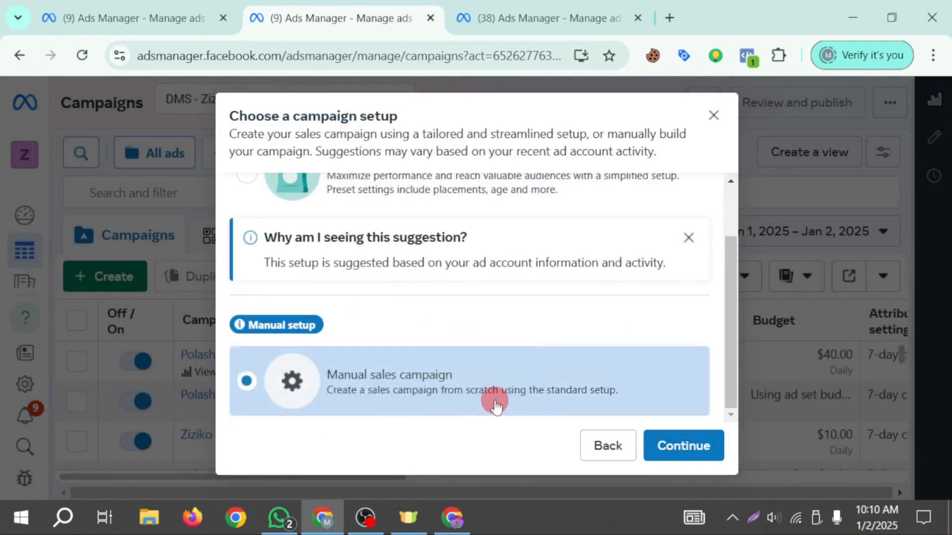
pyautogui.scroll(2, 470, 223)
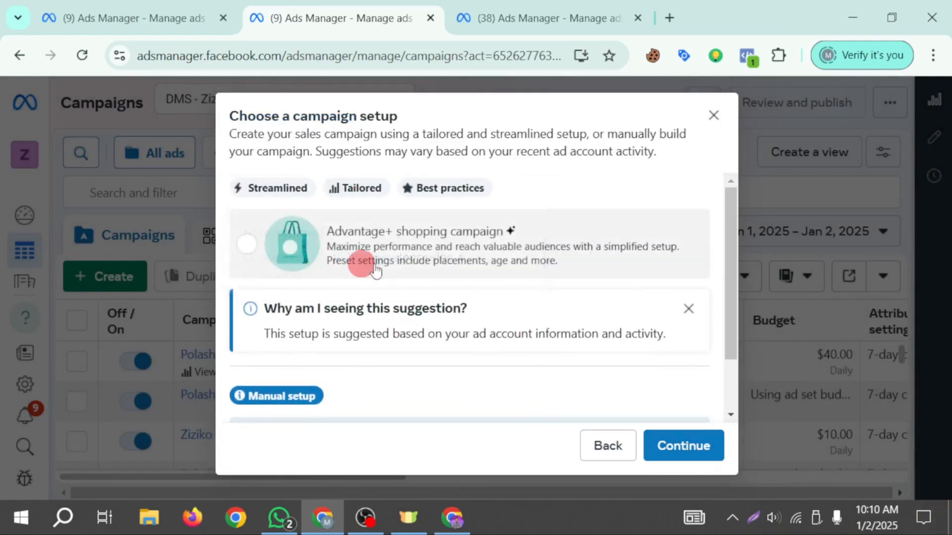
pyautogui.scroll(-2, 573, 400)
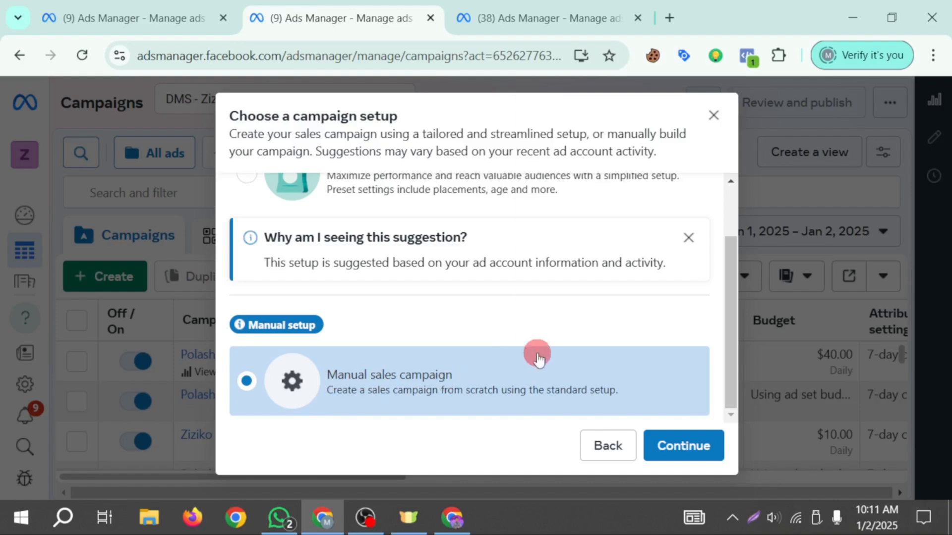
pyautogui.click(682, 447)
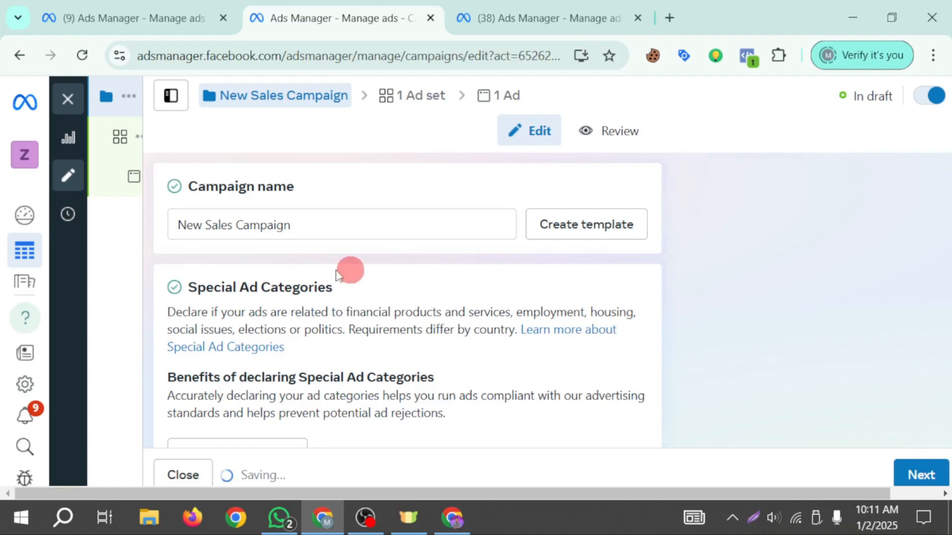
# - Rename the campaign as "January- Sales Campaign"
pyautogui.moveTo(202, 229); pyautogui.dragTo(159, 240)
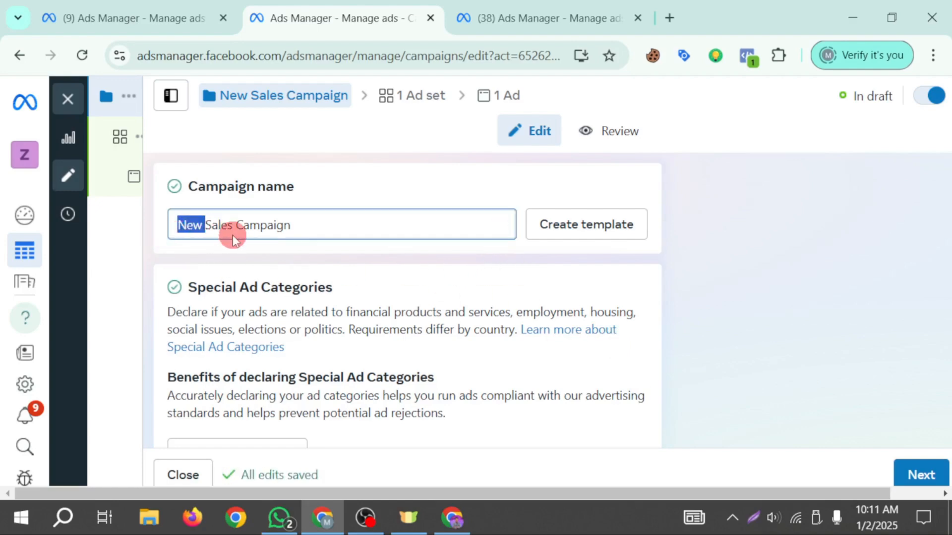
pyautogui.press('BackSpace')
pyautogui.write('Janu')
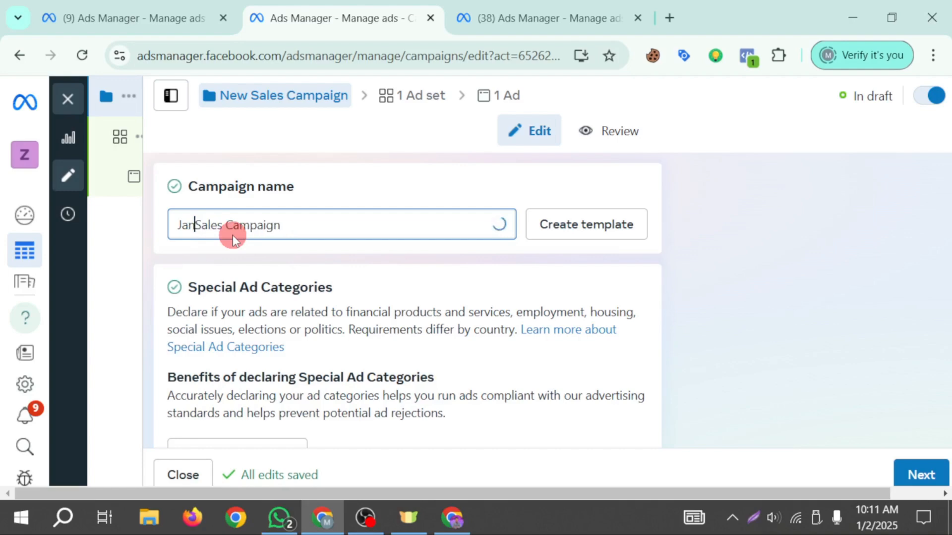
pyautogui.write('ary')
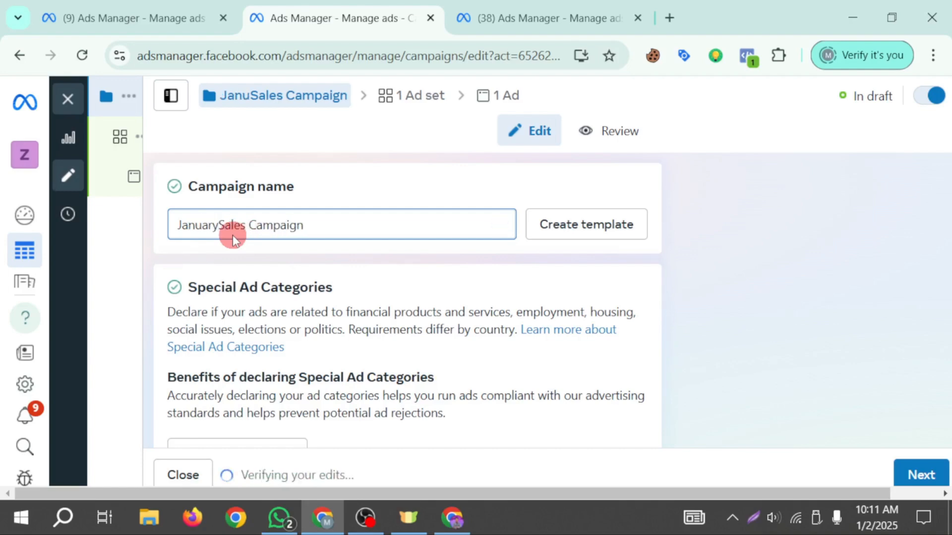
pyautogui.write('-')
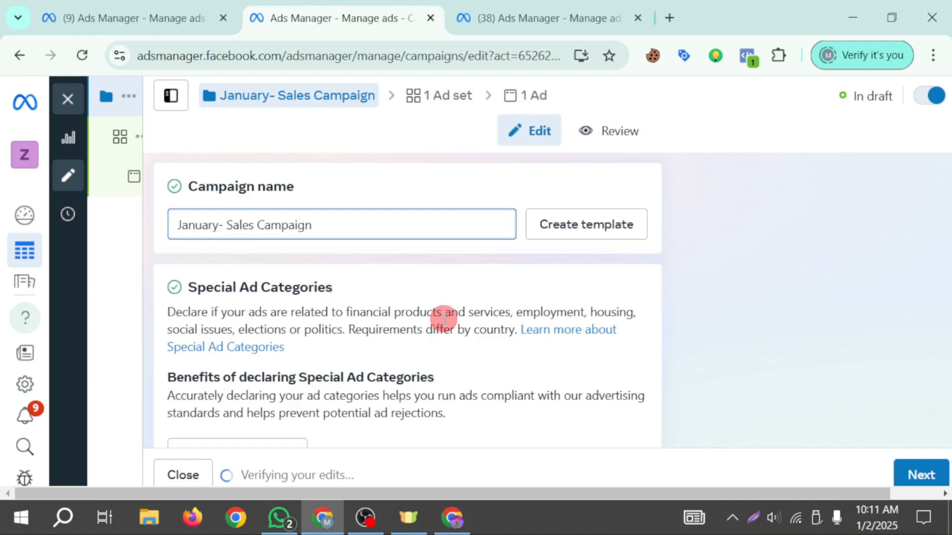
# - Choose Ziziko Exclusive as the catalog for the Advantage+ catalog ads
pyautogui.scroll(-1, 349, 353)
pyautogui.scroll(-3, 348, 353)
pyautogui.scroll(-5, 253, 312)
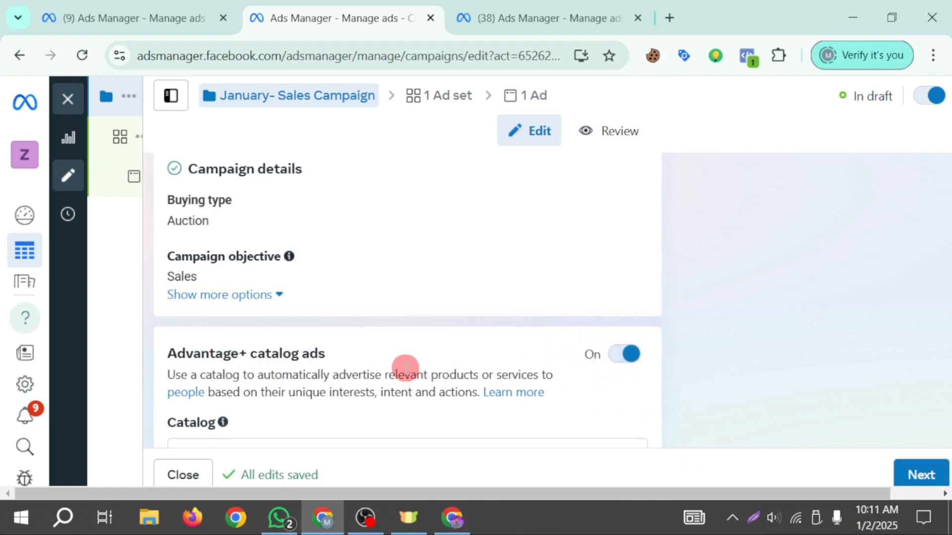
pyautogui.scroll(-4, 404, 367)
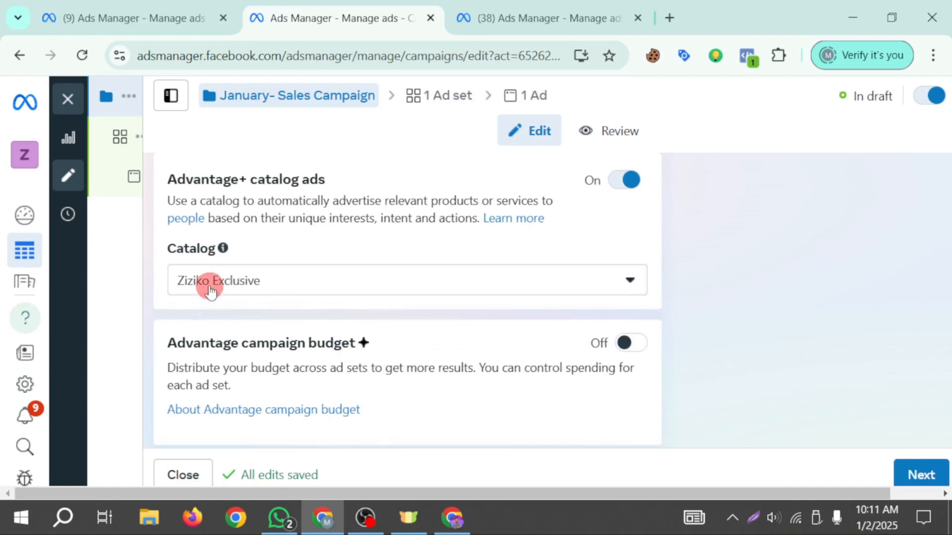
pyautogui.click(424, 282)
pyautogui.click(266, 373)
# - Turn on the Advantage campaign budget and set a daily budget of $20.00
pyautogui.scroll(-2, 278, 340)
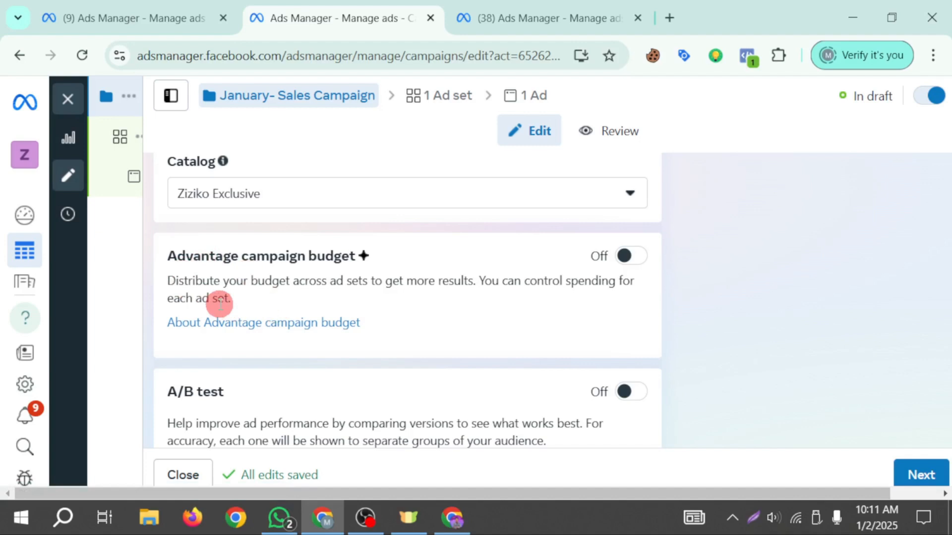
pyautogui.click(632, 256)
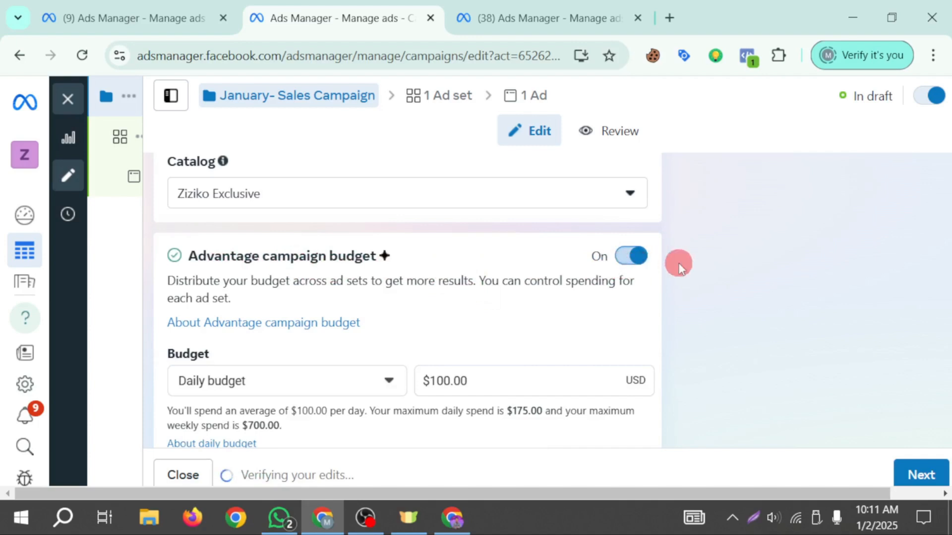
pyautogui.click(448, 385)
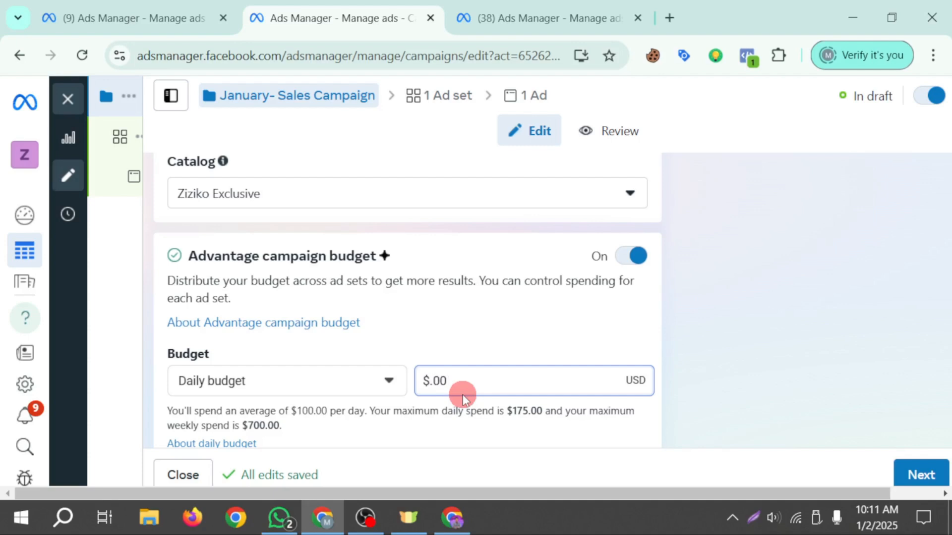
pyautogui.write('2')
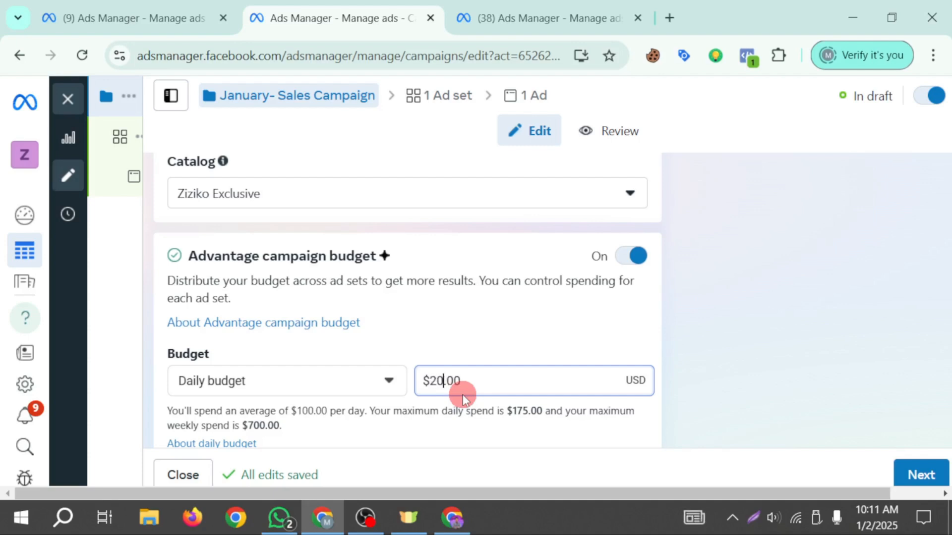
pyautogui.write('0')
pyautogui.click(300, 380)
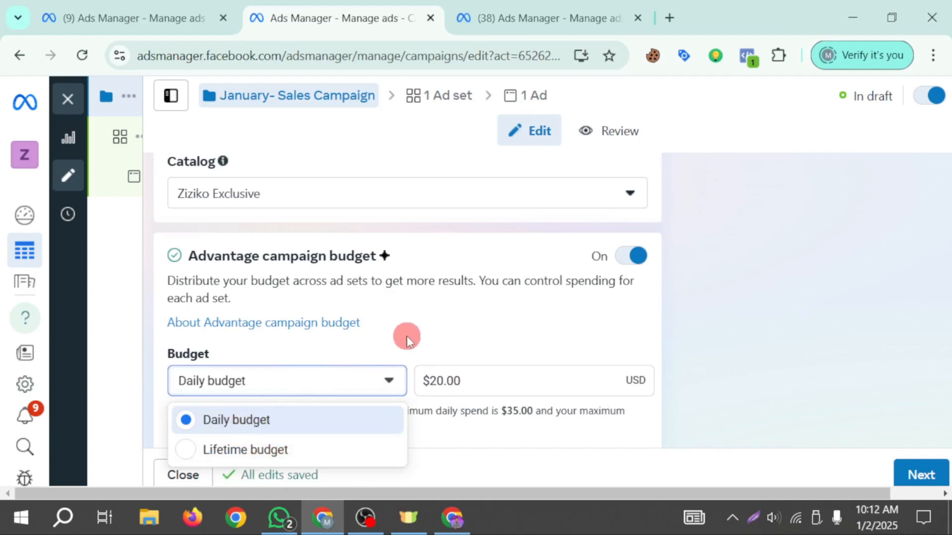
pyautogui.click(444, 336)
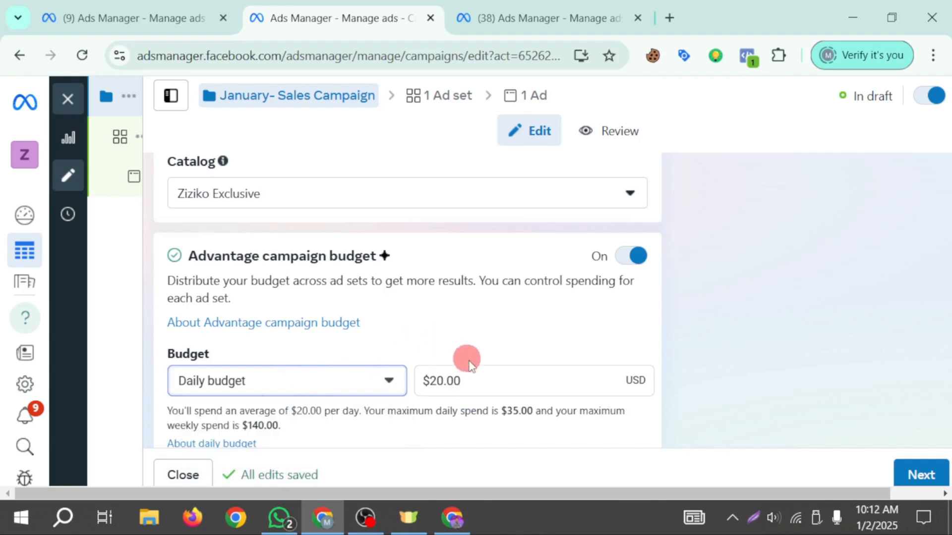
# - Continue to the ad set level and rename the ad set as "January- Sales Ad Set"
pyautogui.scroll(-2, 467, 367)
pyautogui.scroll(-3, 454, 375)
pyautogui.scroll(-6, 244, 336)
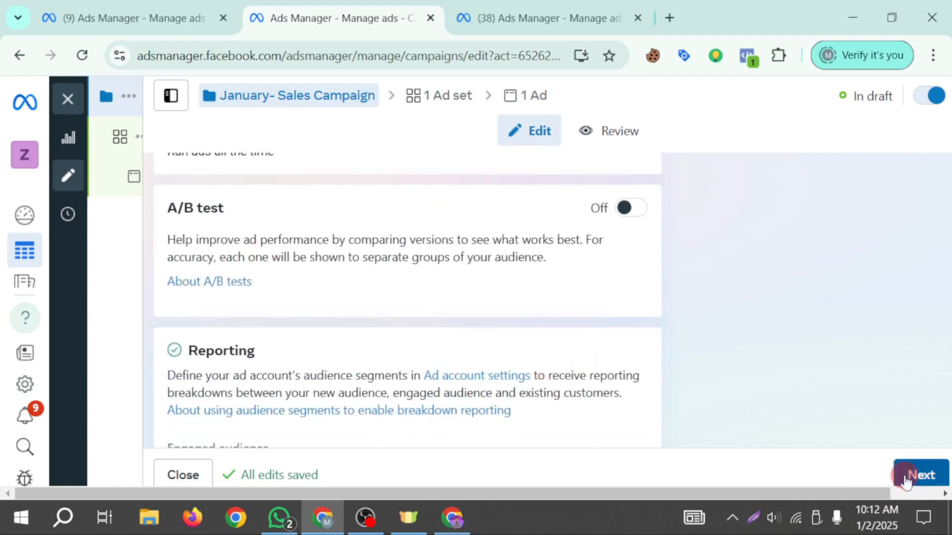
pyautogui.click(930, 477)
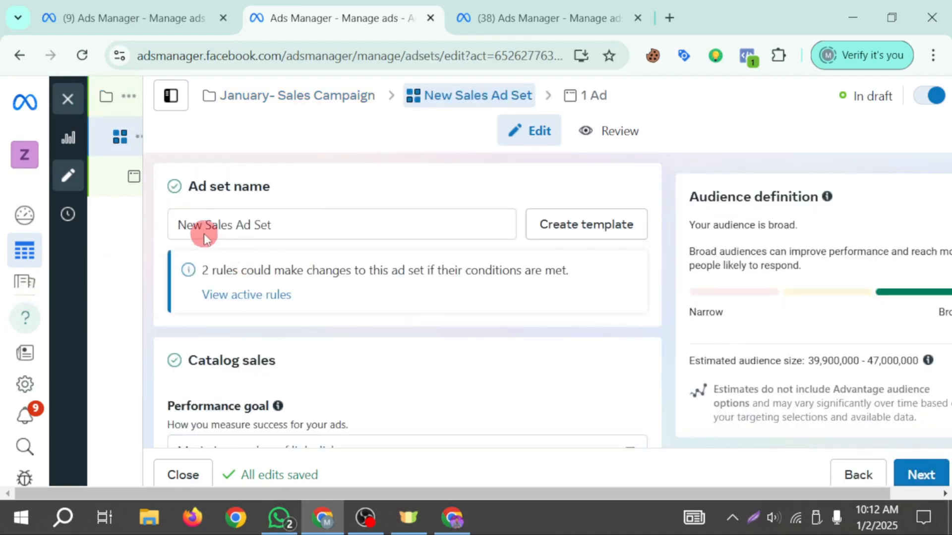
pyautogui.doubleClick(201, 226)
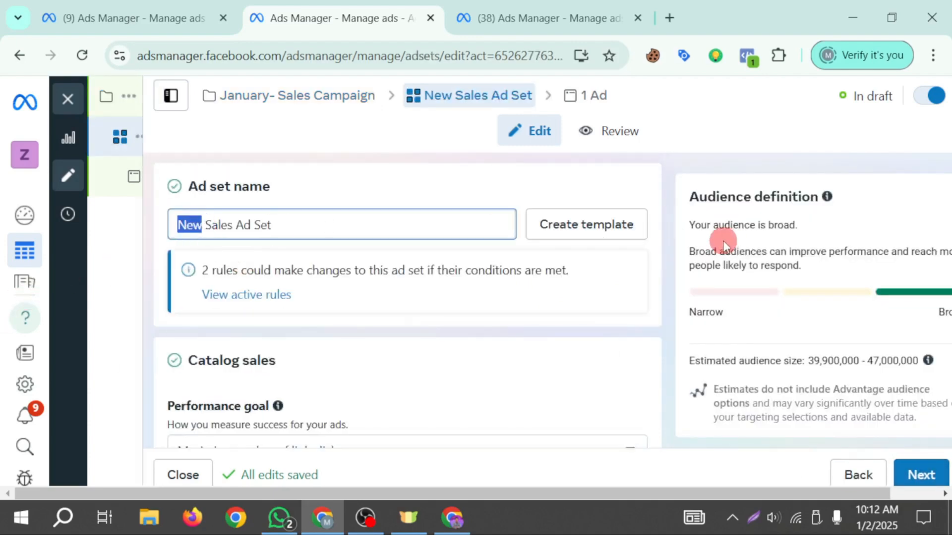
pyautogui.write('January')
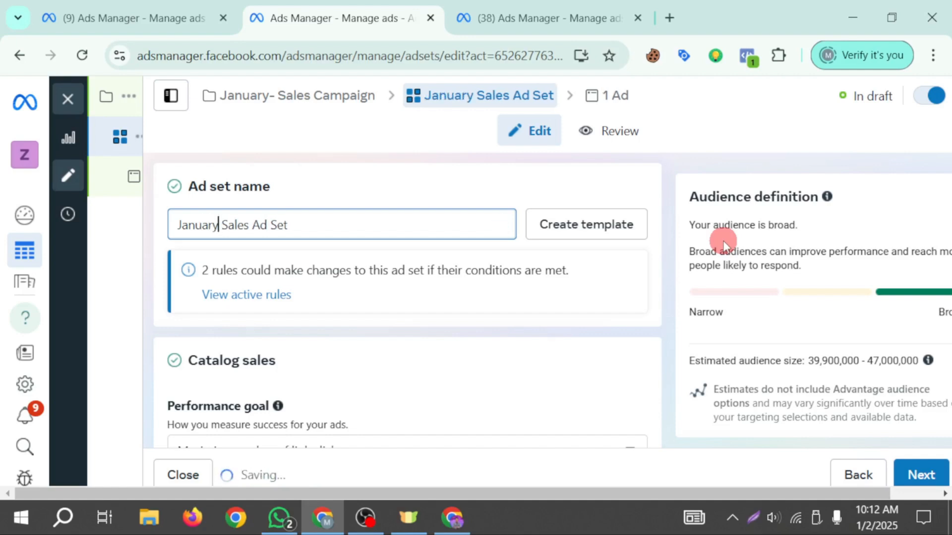
pyautogui.write('-')
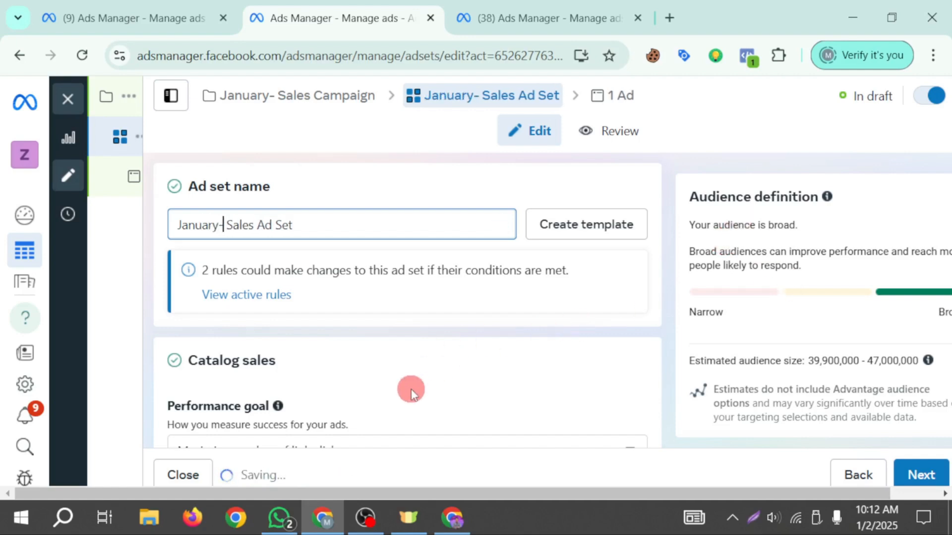
# - Set the ad set's performance goal to Maximize number of conversions
pyautogui.scroll(-3, 409, 231)
pyautogui.click(375, 274)
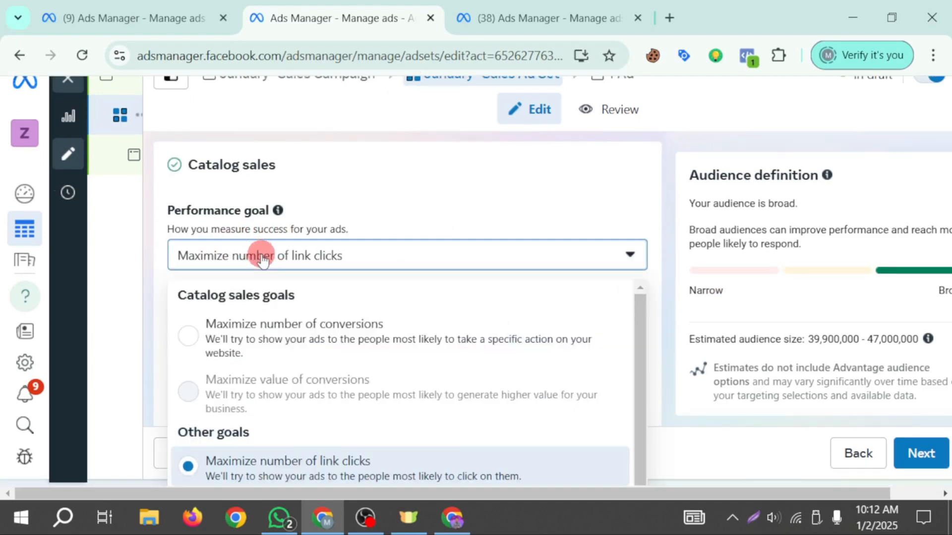
pyautogui.click(285, 341)
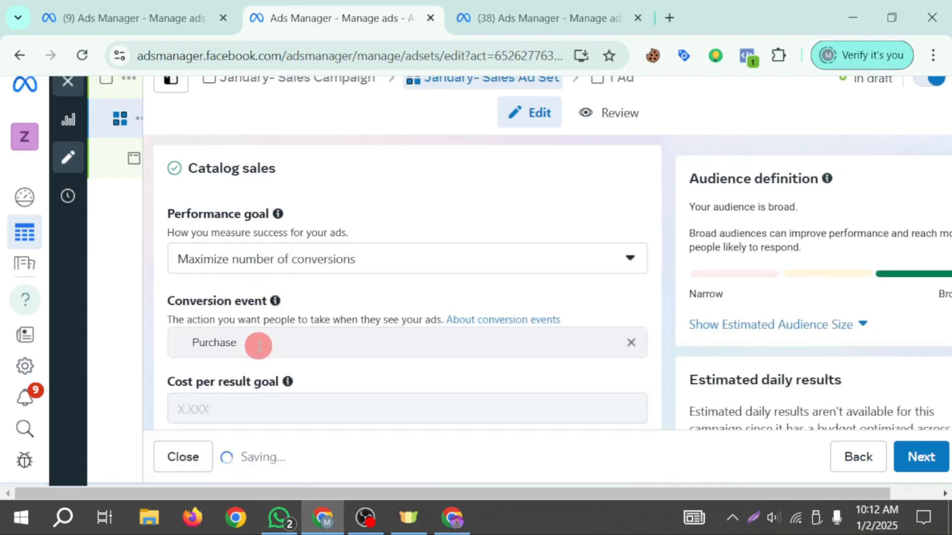
# - Set the promoted product set to "Store collection All products"
pyautogui.scroll(-5, 356, 290)
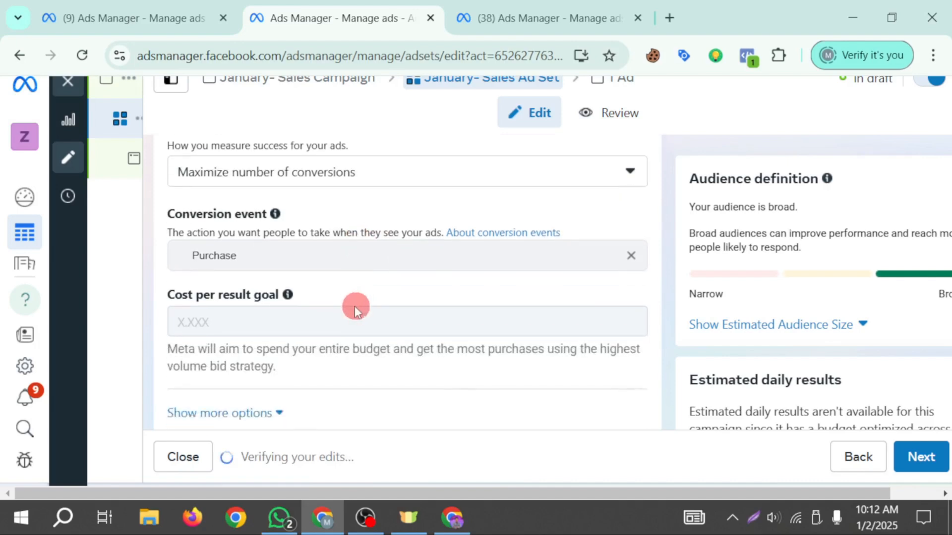
pyautogui.scroll(-2, 323, 315)
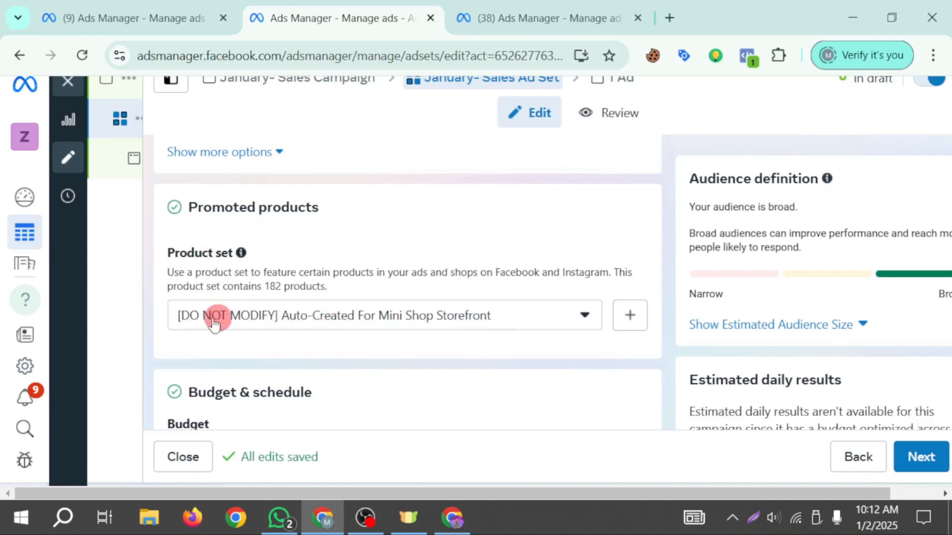
pyautogui.click(577, 318)
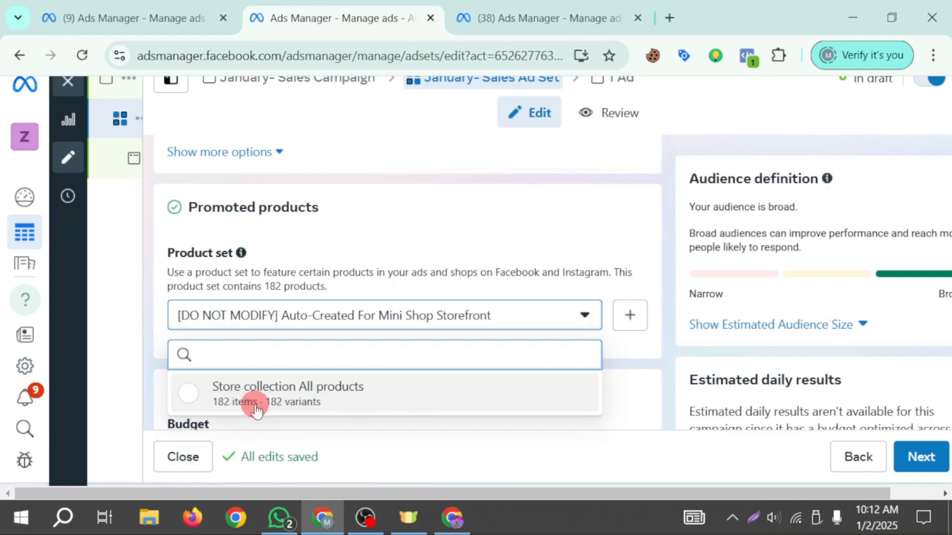
pyautogui.moveTo(249, 404)
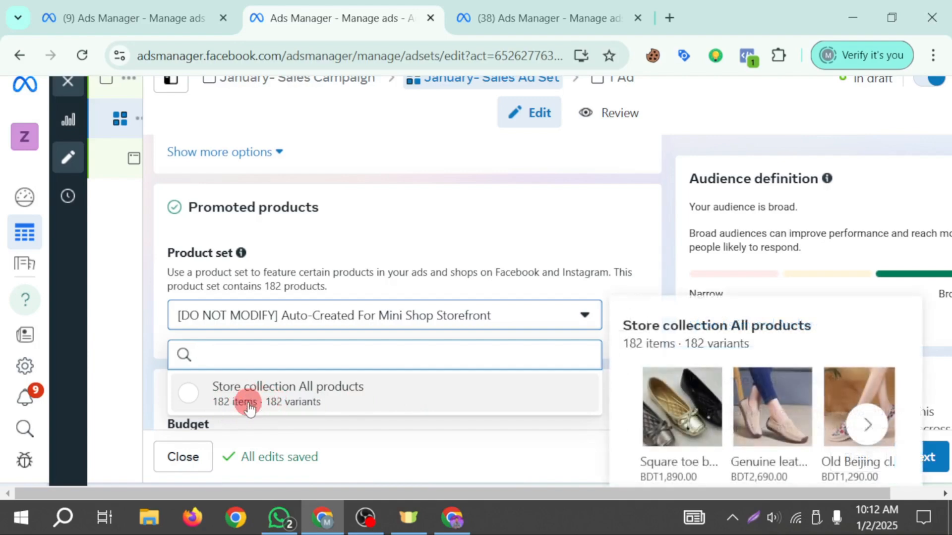
pyautogui.click(208, 398)
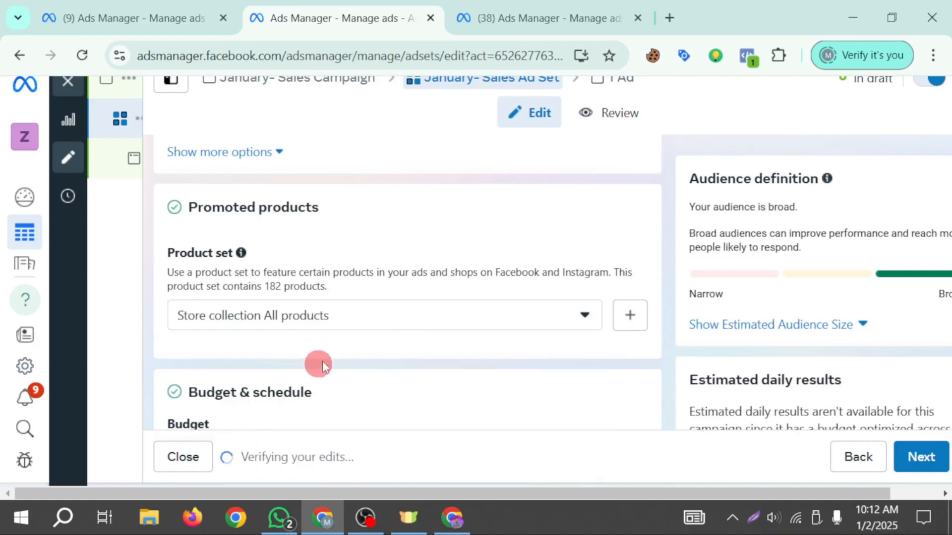
# - Review the ad set's budget and schedule, audience type and audience controls settings
pyautogui.scroll(-4, 281, 353)
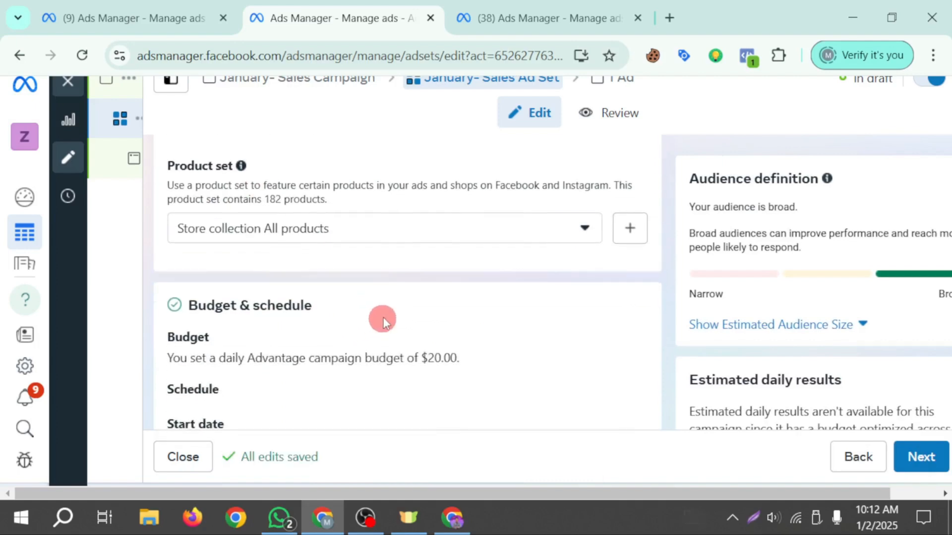
pyautogui.scroll(2, 365, 291)
pyautogui.scroll(-7, 399, 293)
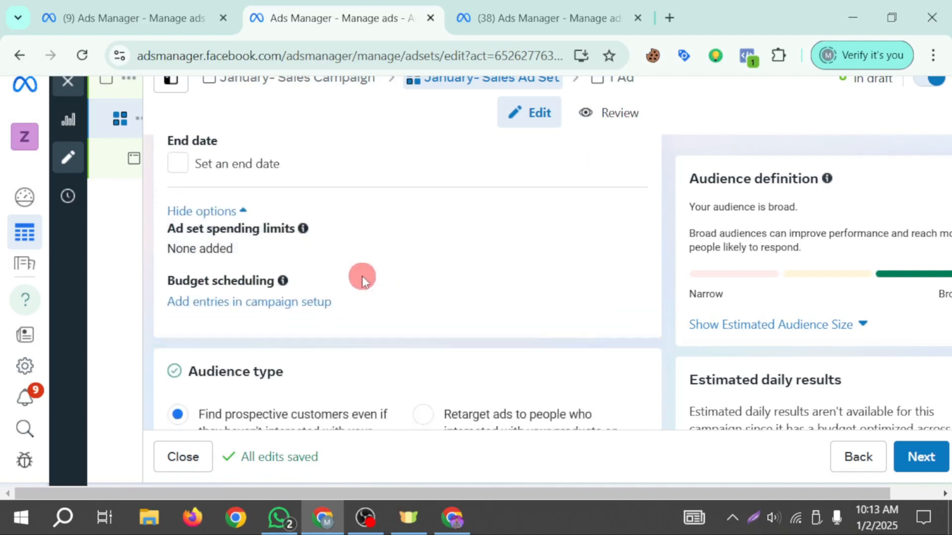
pyautogui.scroll(-2, 362, 277)
pyautogui.scroll(-2, 208, 337)
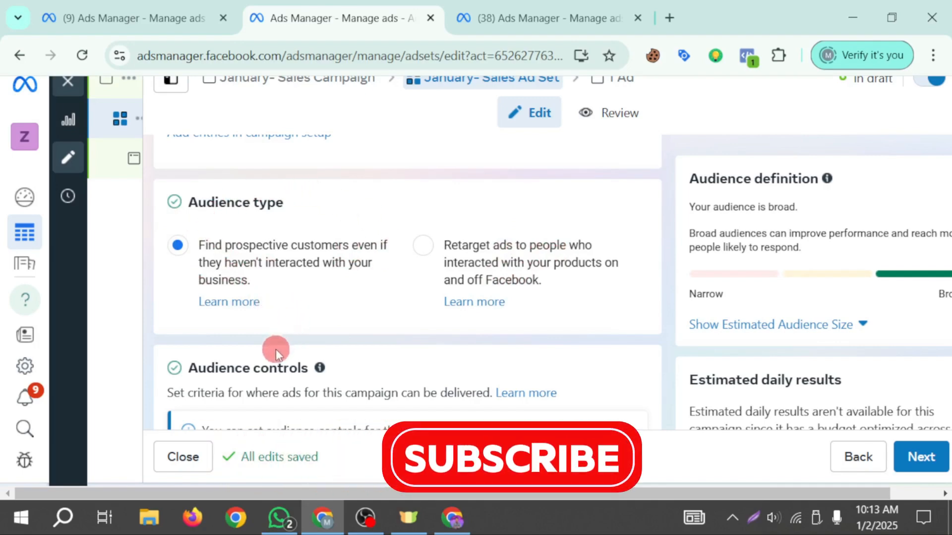
pyautogui.scroll(-3, 277, 334)
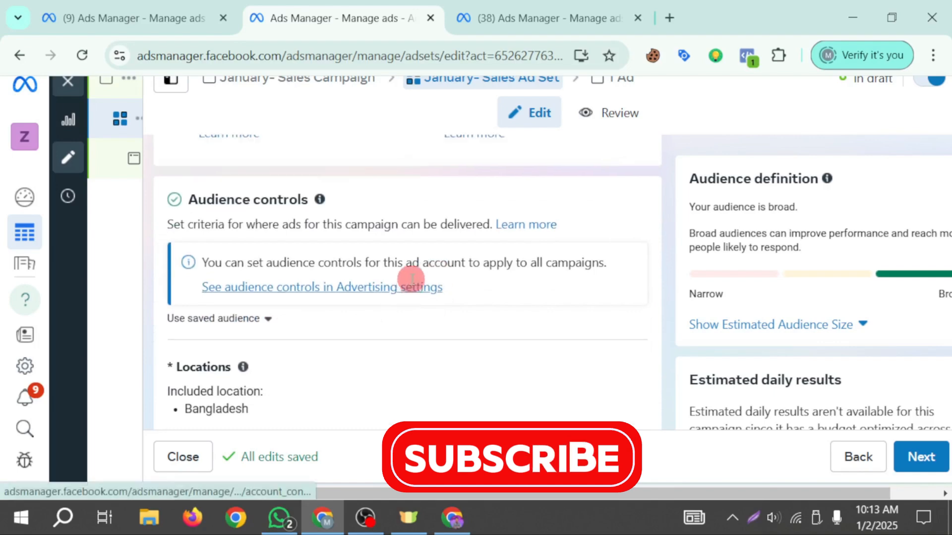
pyautogui.scroll(2, 411, 314)
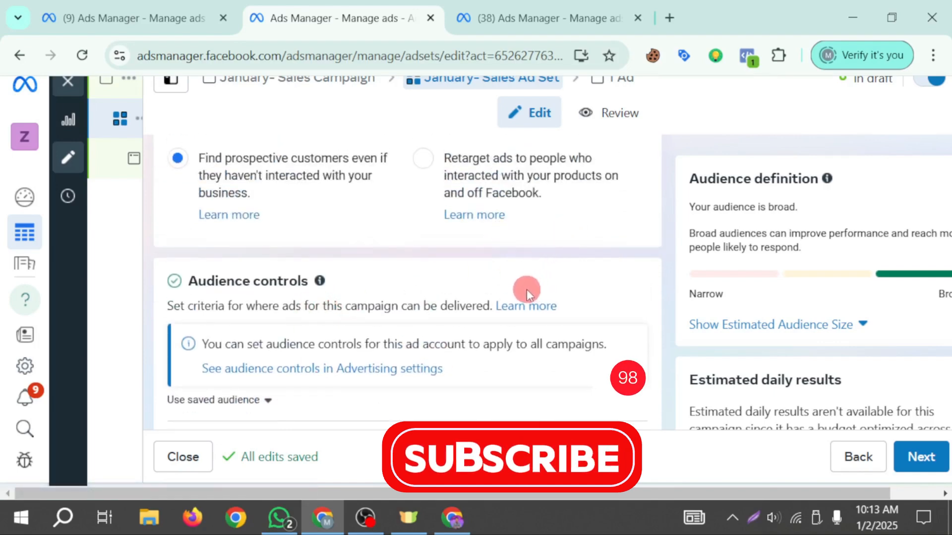
pyautogui.scroll(-3, 519, 307)
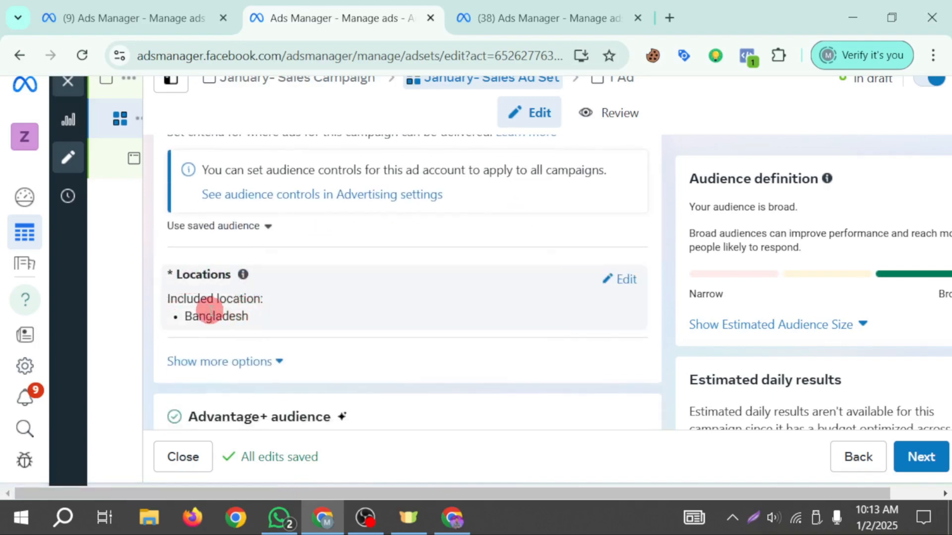
# - Browse the saved audiences available for the ad set without choosing one
pyautogui.click(244, 228)
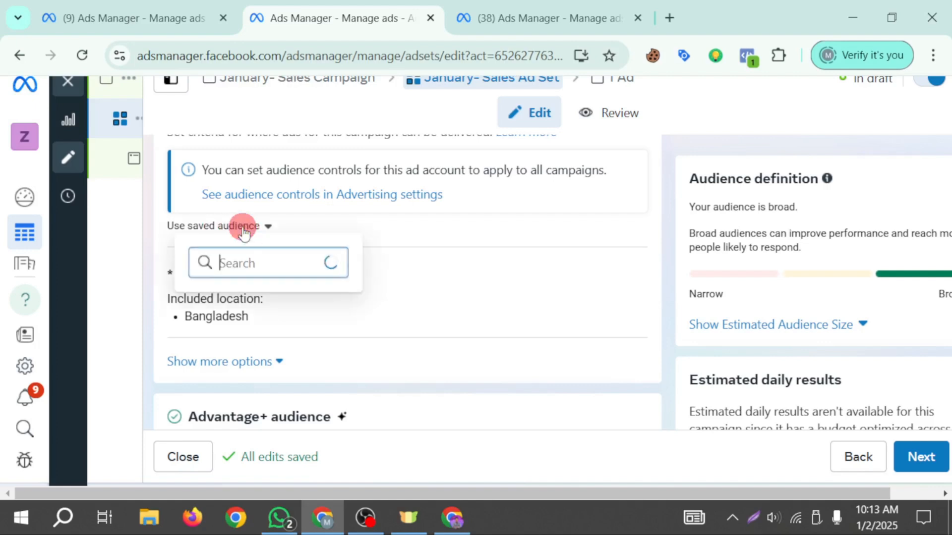
pyautogui.scroll(-8, 283, 365)
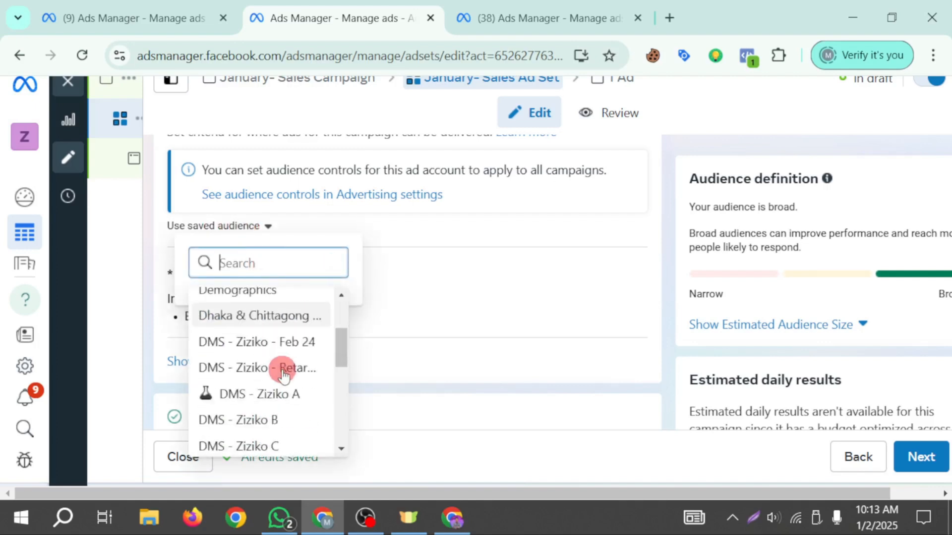
pyautogui.scroll(8, 308, 376)
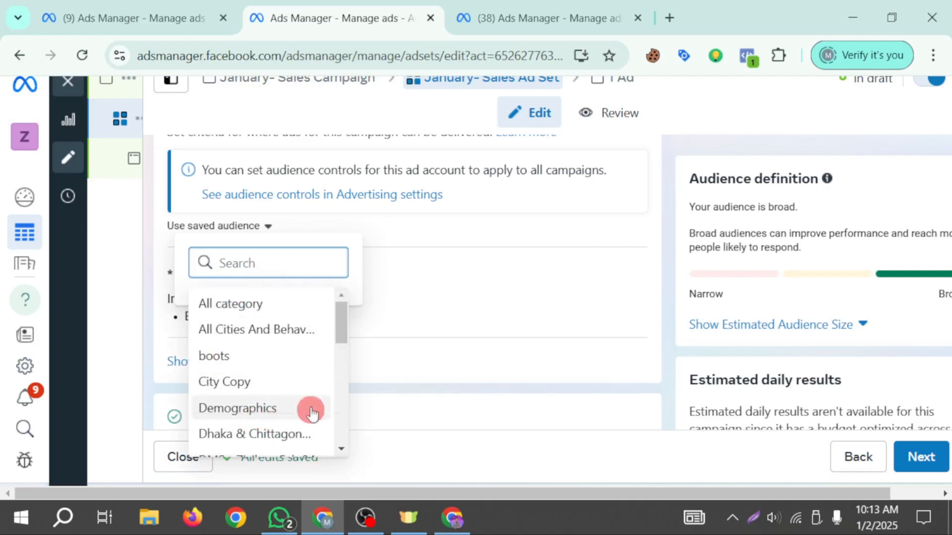
pyautogui.click(416, 233)
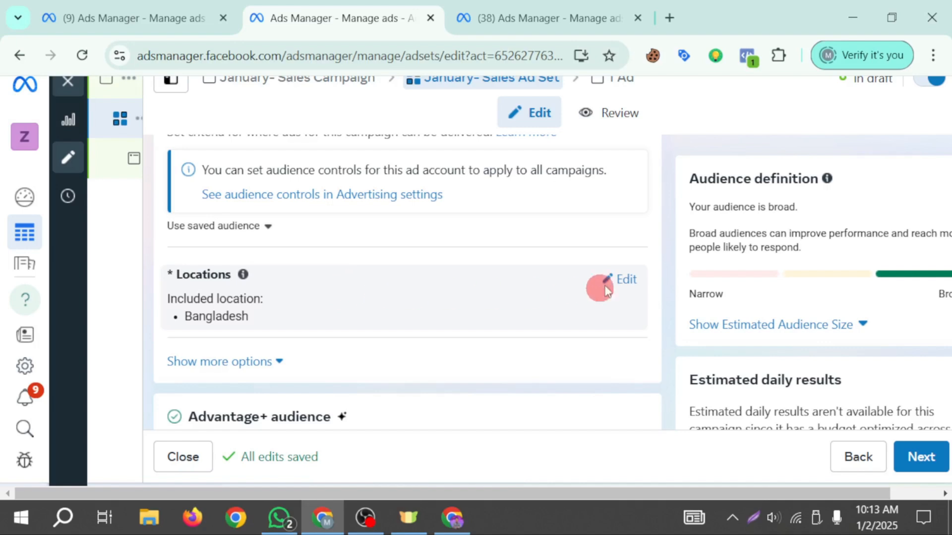
# - Edit the ad set's locations and include the city "Dhaka, Dhaka Division, Bangladesh"
pyautogui.click(624, 287)
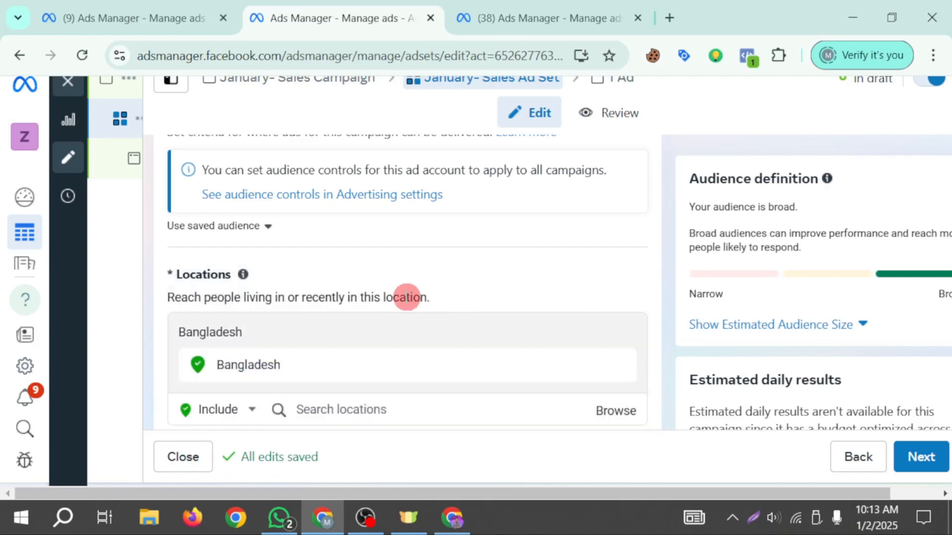
pyautogui.scroll(-2, 390, 272)
pyautogui.click(319, 322)
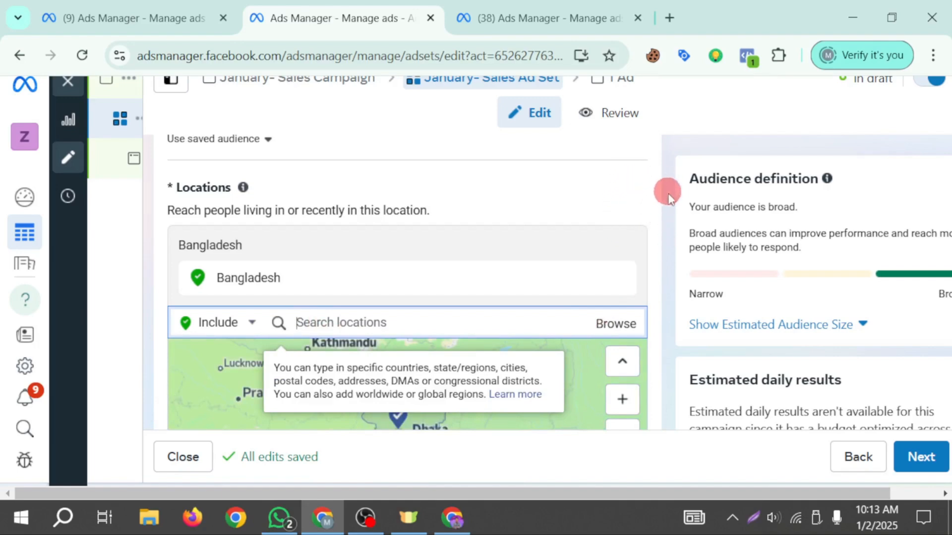
pyautogui.scroll(-2, 669, 197)
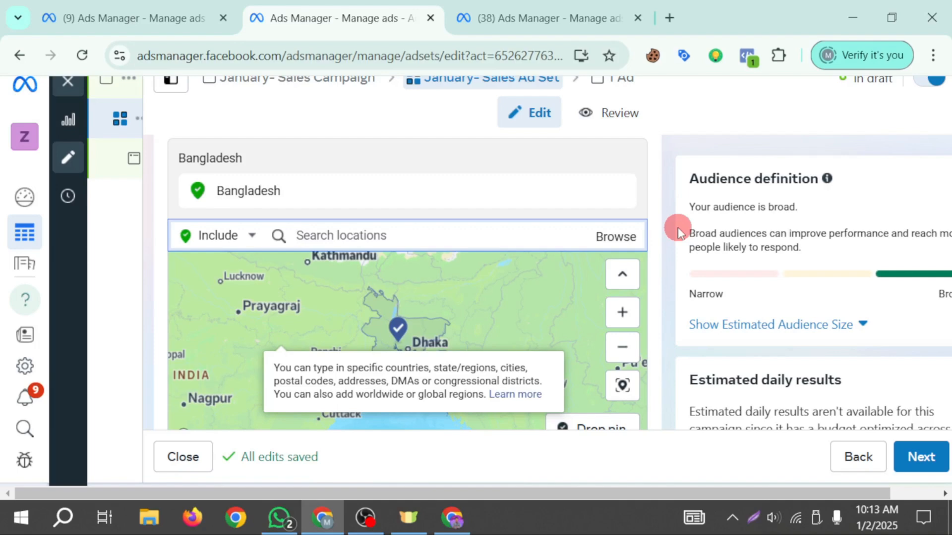
pyautogui.write('Dhak')
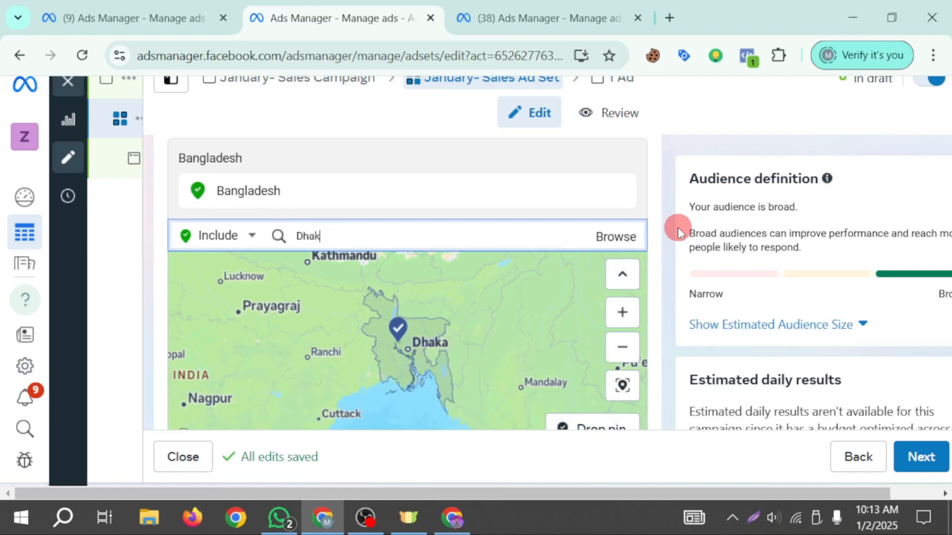
pyautogui.write('a')
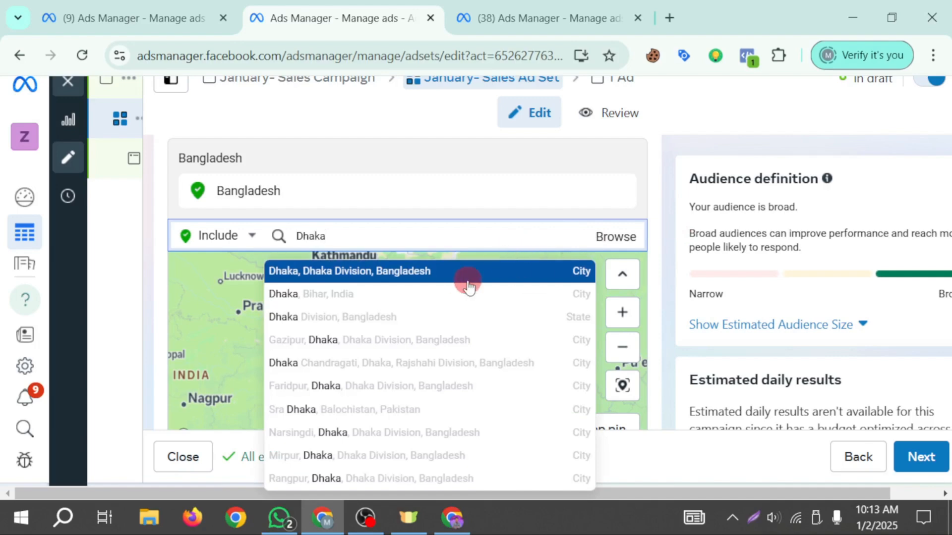
pyautogui.click(349, 272)
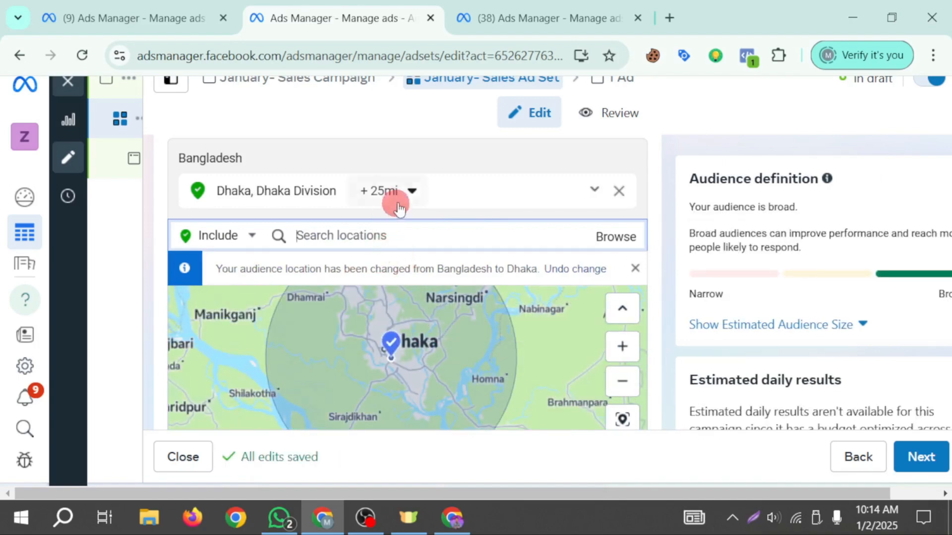
# - Set the targeting radius around Dhaka to 16 mi and inspect the covered area on the map
pyautogui.click(411, 192)
pyautogui.click(390, 294)
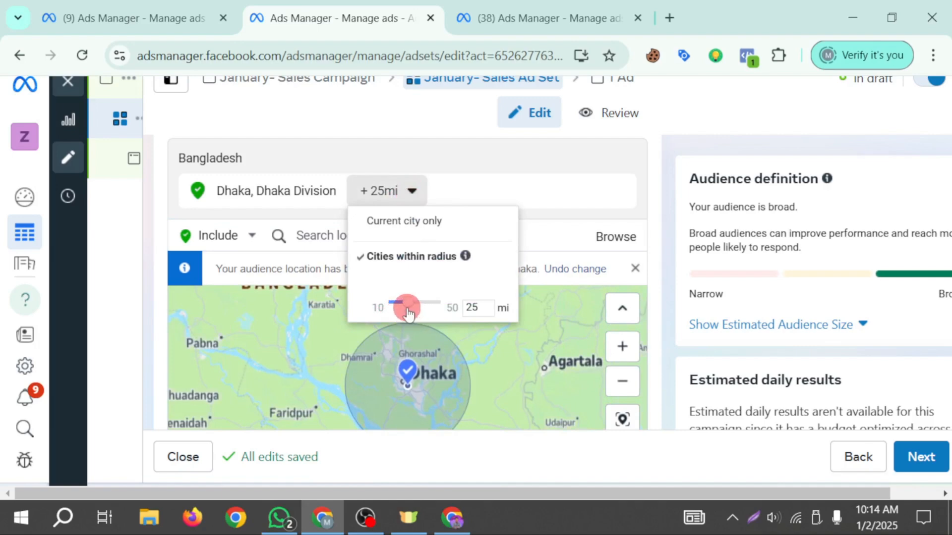
pyautogui.moveTo(414, 307); pyautogui.dragTo(409, 311)
pyautogui.moveTo(401, 306); pyautogui.dragTo(401, 305)
pyautogui.scroll(2, 407, 392)
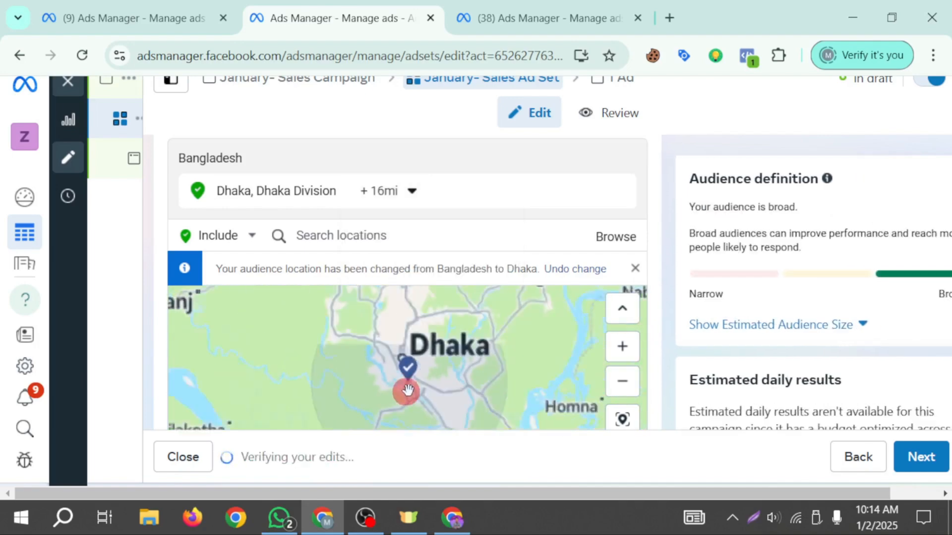
pyautogui.scroll(5, 407, 366)
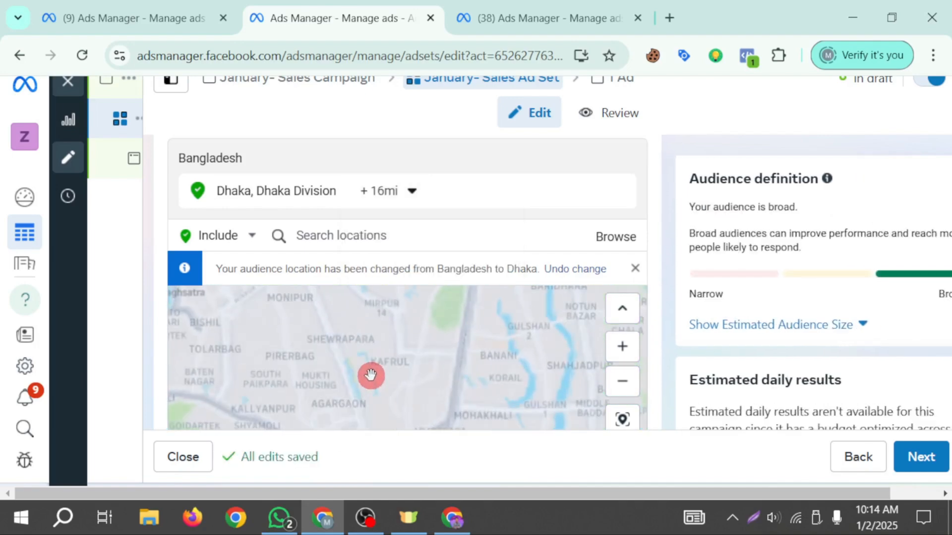
pyautogui.scroll(-5, 371, 375)
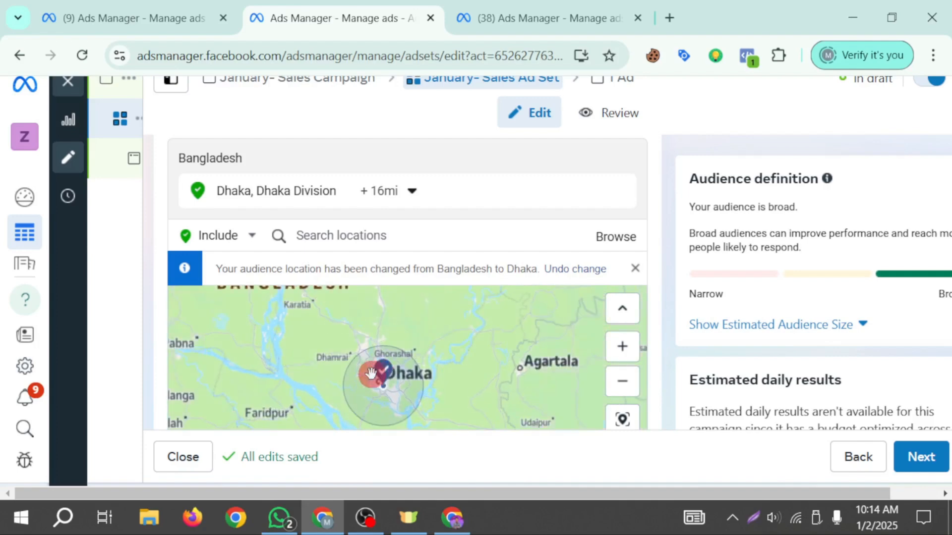
# - Set the targeting radius around Dhaka to 10 mi and check its coverage on the map
pyautogui.click(410, 191)
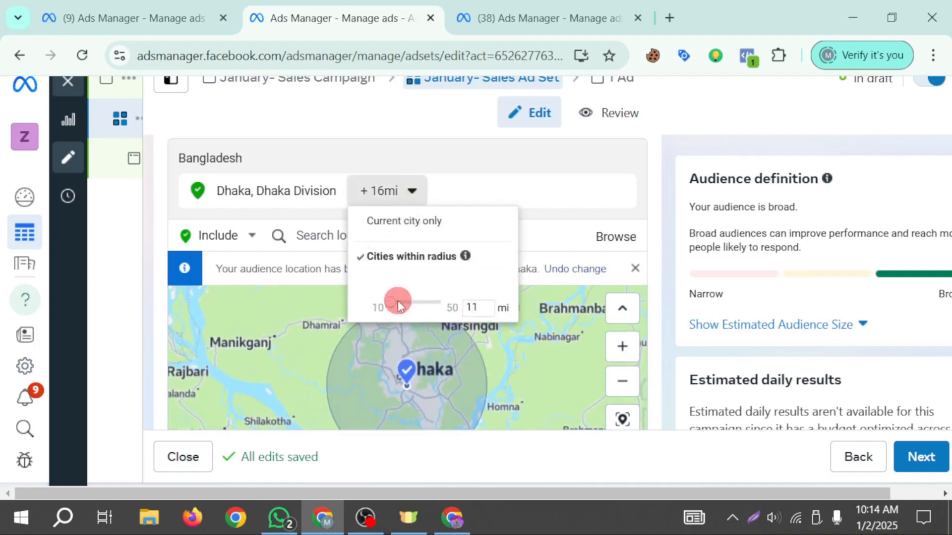
pyautogui.click(431, 351)
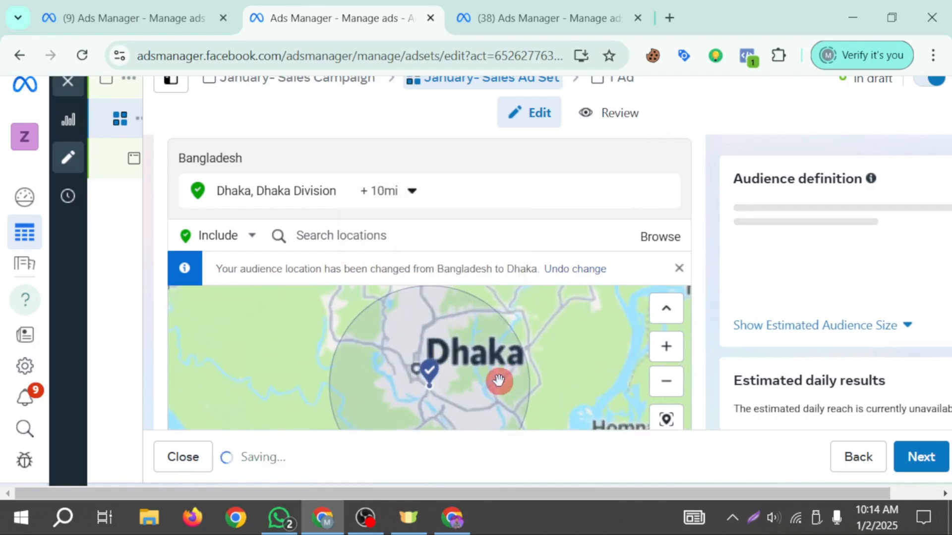
pyautogui.scroll(-1, 501, 372)
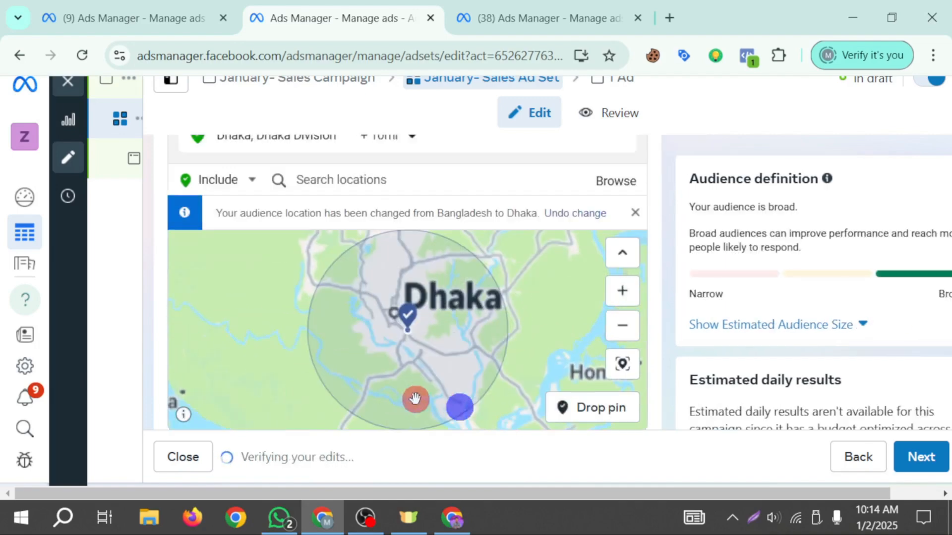
pyautogui.scroll(-1, 431, 355)
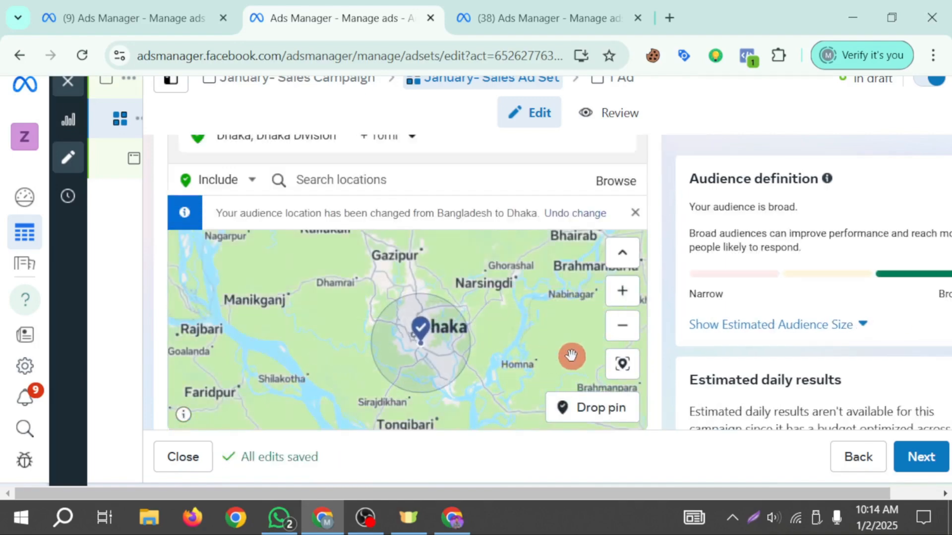
pyautogui.scroll(-1, 448, 317)
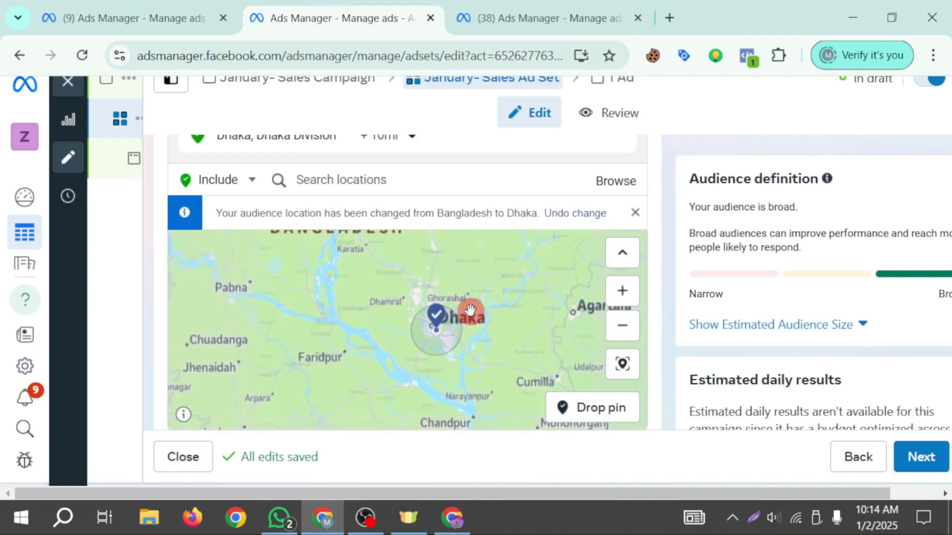
# - Search the locations for "gazipur dhaka" and include the city "Gazipur, Dhaka, Dhaka Division, Bangladesh"
pyautogui.click(405, 197)
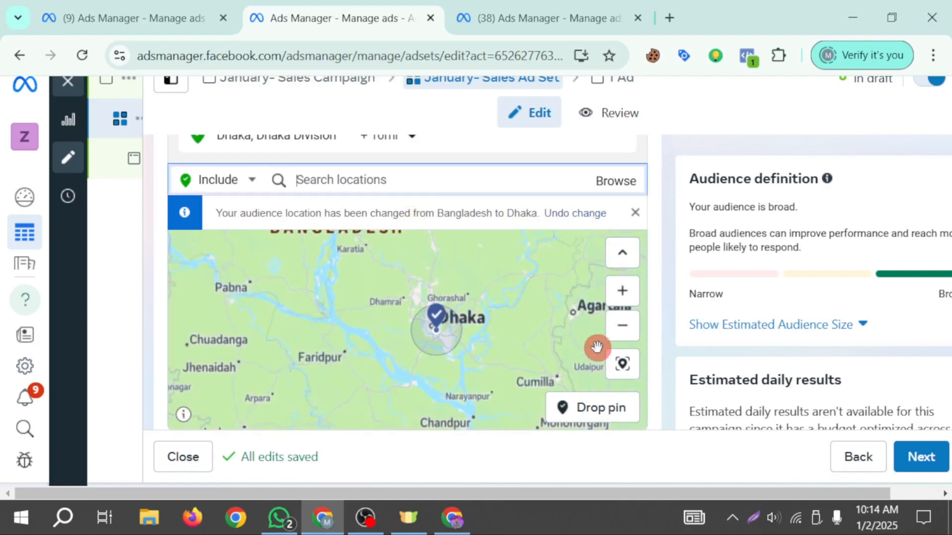
pyautogui.scroll(1, 598, 346)
pyautogui.scroll(-1, 555, 292)
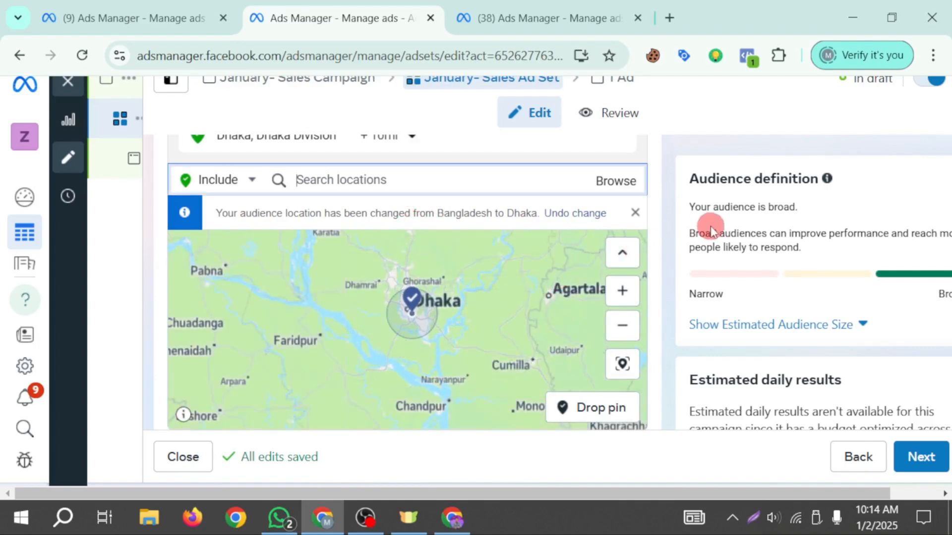
pyautogui.scroll(2, 711, 229)
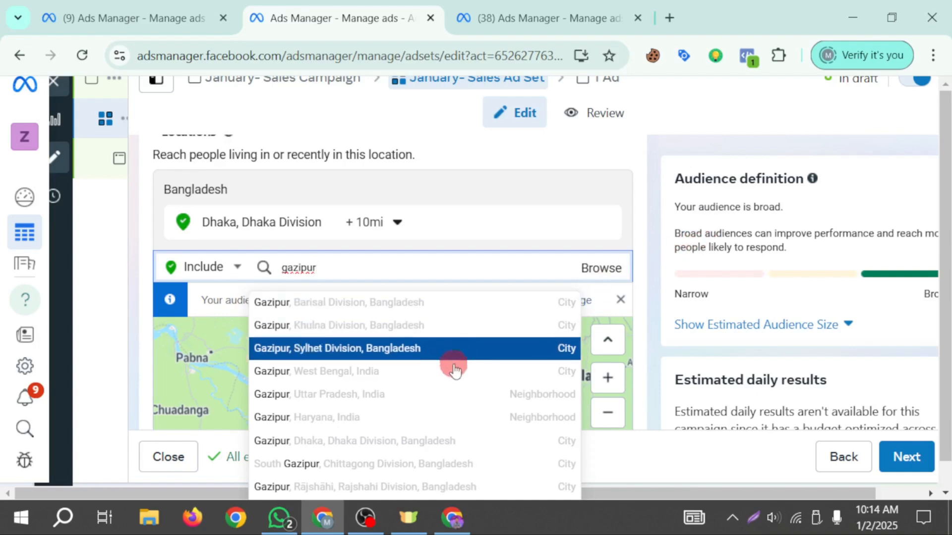
pyautogui.scroll(-1, 426, 438)
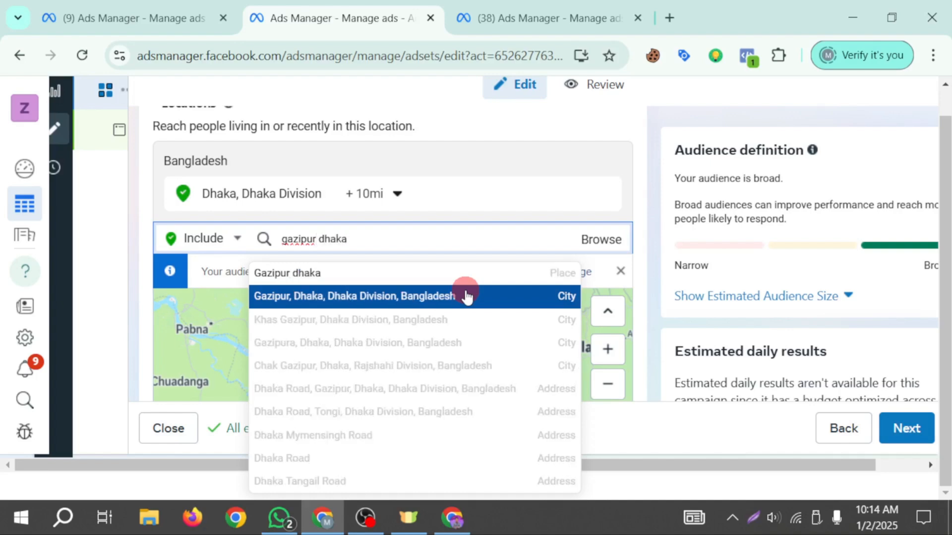
pyautogui.scroll(1, 465, 296)
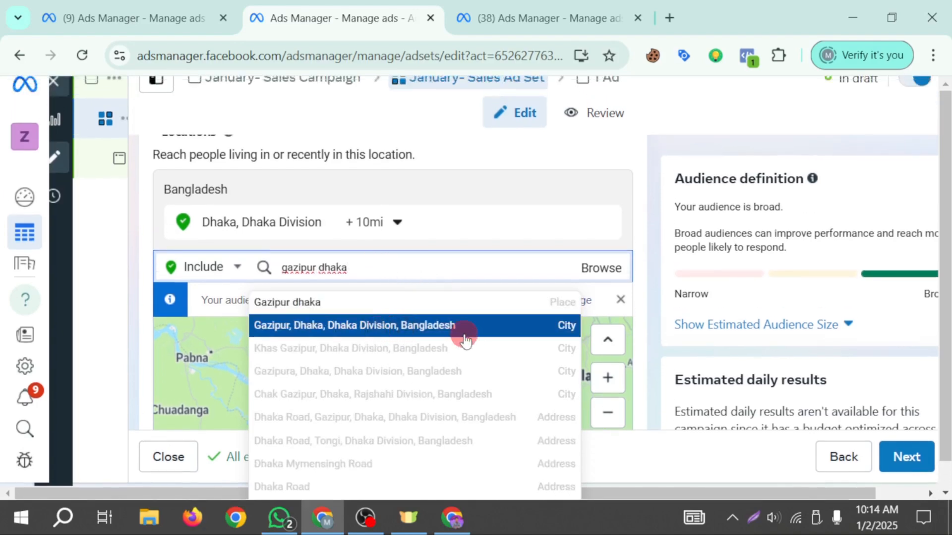
pyautogui.click(477, 337)
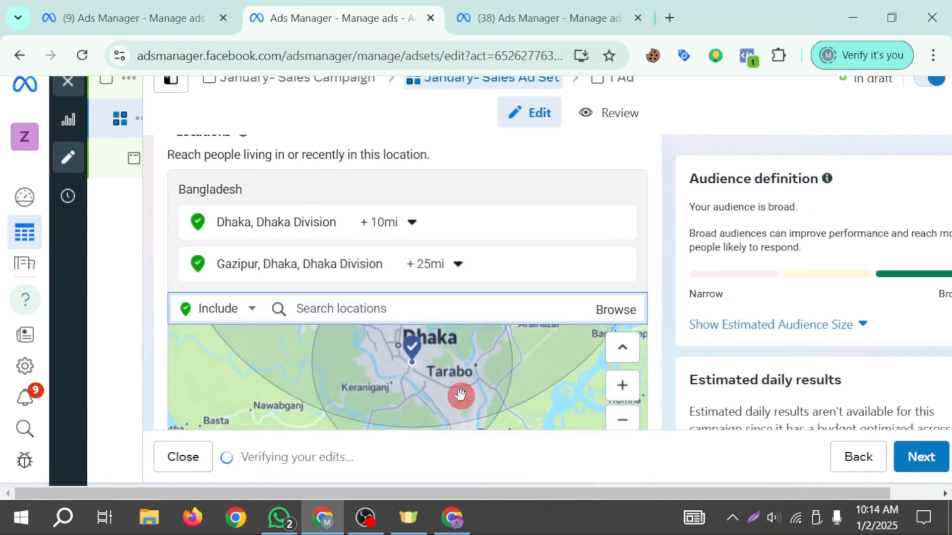
# - Set the targeting radius around Gazipur to 10 mi and inspect the covered area on the map
pyautogui.click(457, 265)
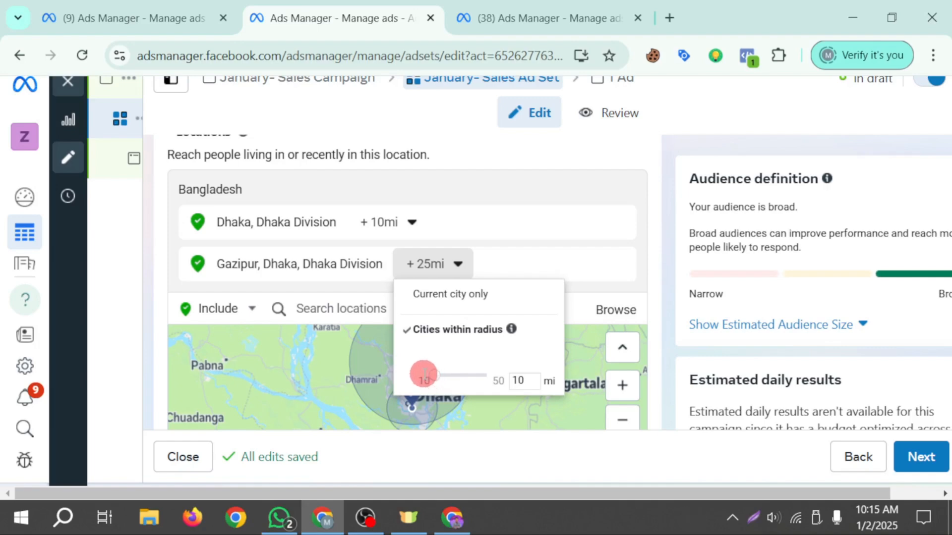
pyautogui.click(457, 431)
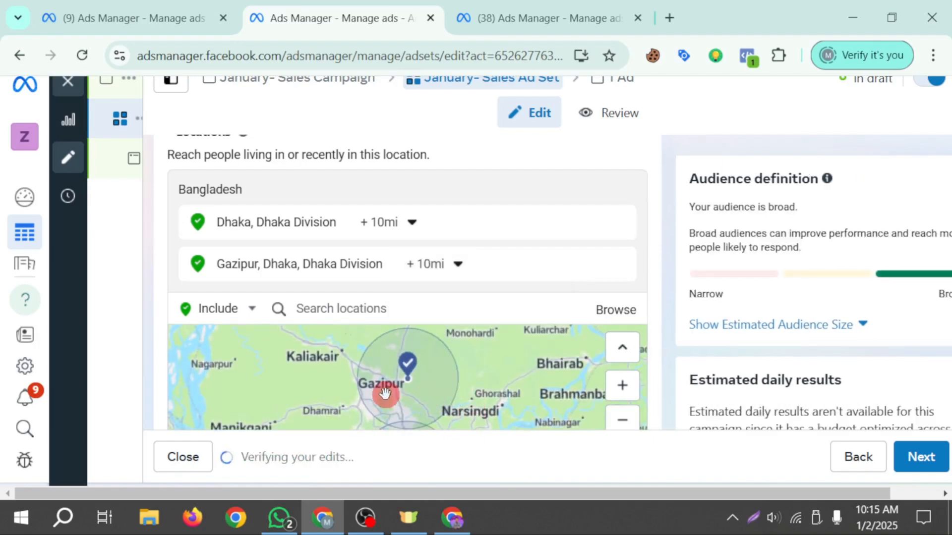
pyautogui.scroll(2, 386, 393)
pyautogui.scroll(-1, 485, 386)
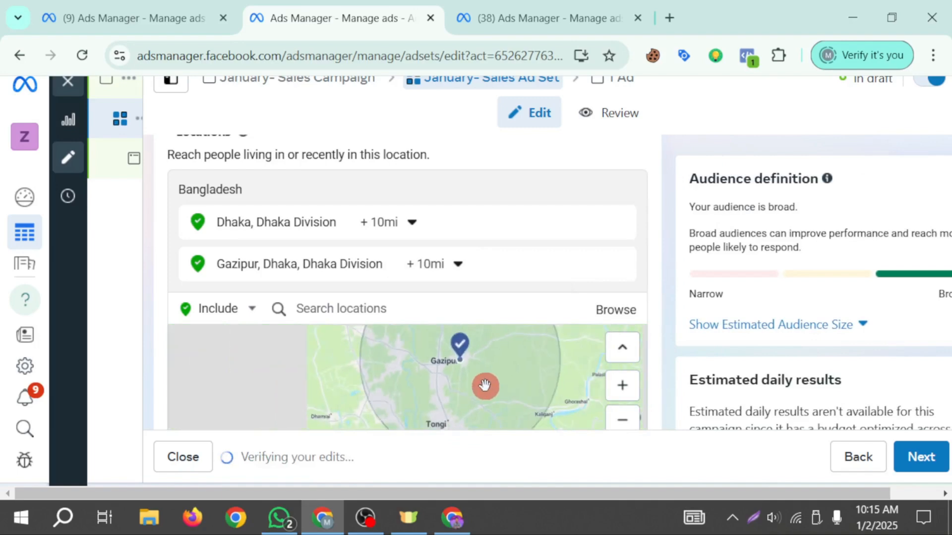
pyautogui.scroll(-1, 453, 389)
pyautogui.scroll(3, 496, 385)
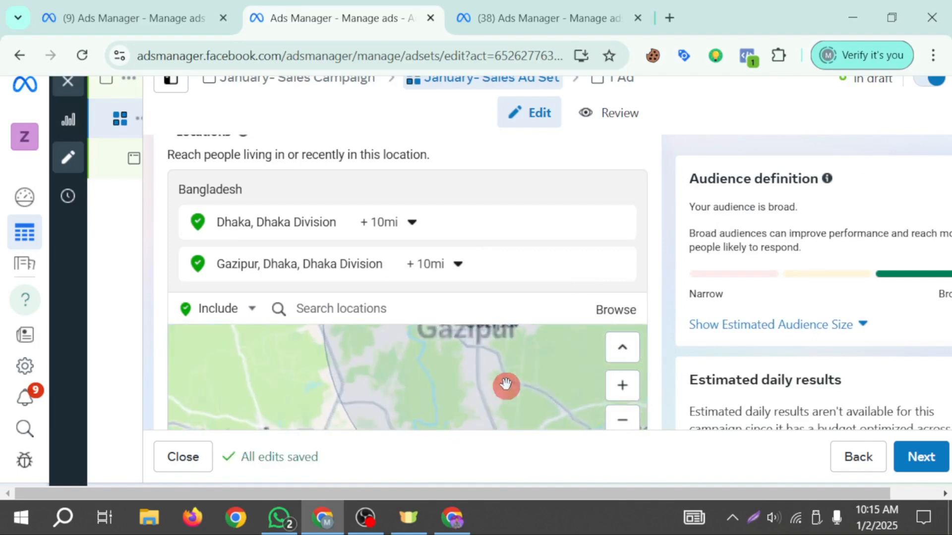
# - Examine the Gazipur coverage area on the map and review the radius options of the Gazipur location
pyautogui.moveTo(506, 386); pyautogui.dragTo(207, 462)
pyautogui.scroll(-2, 297, 397)
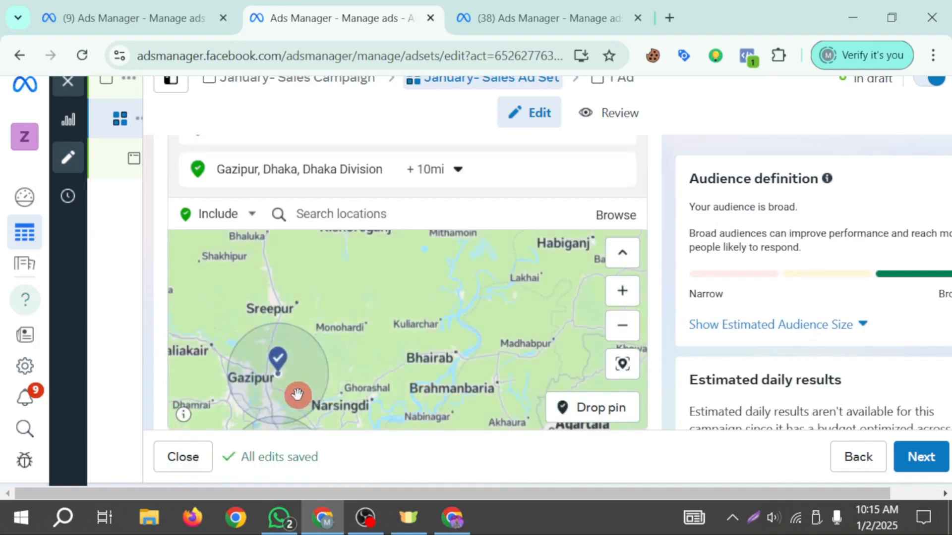
pyautogui.moveTo(298, 395); pyautogui.dragTo(428, 384)
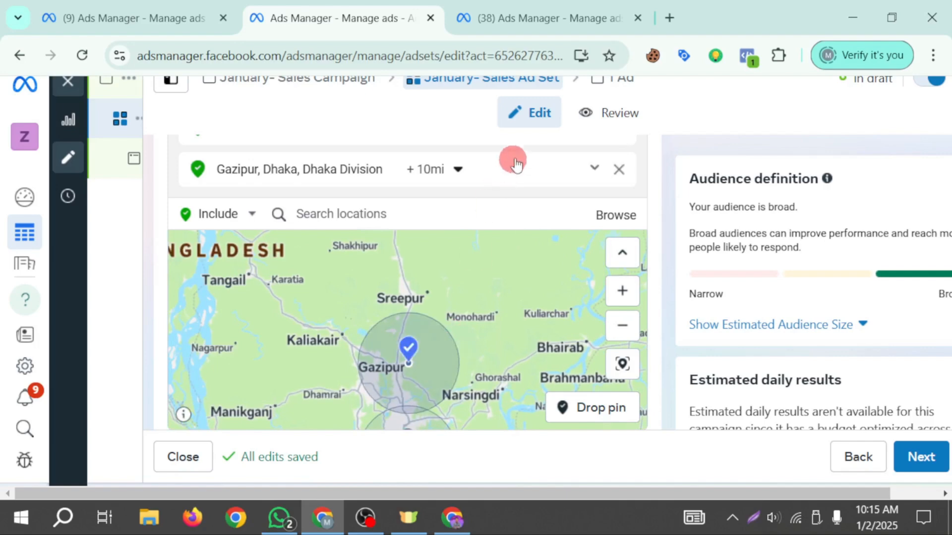
pyautogui.click(453, 174)
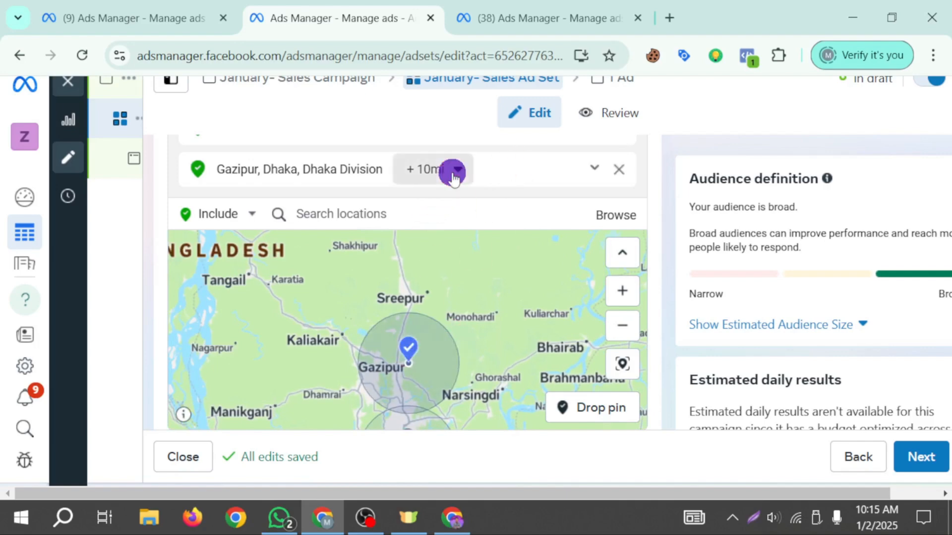
pyautogui.click(430, 281)
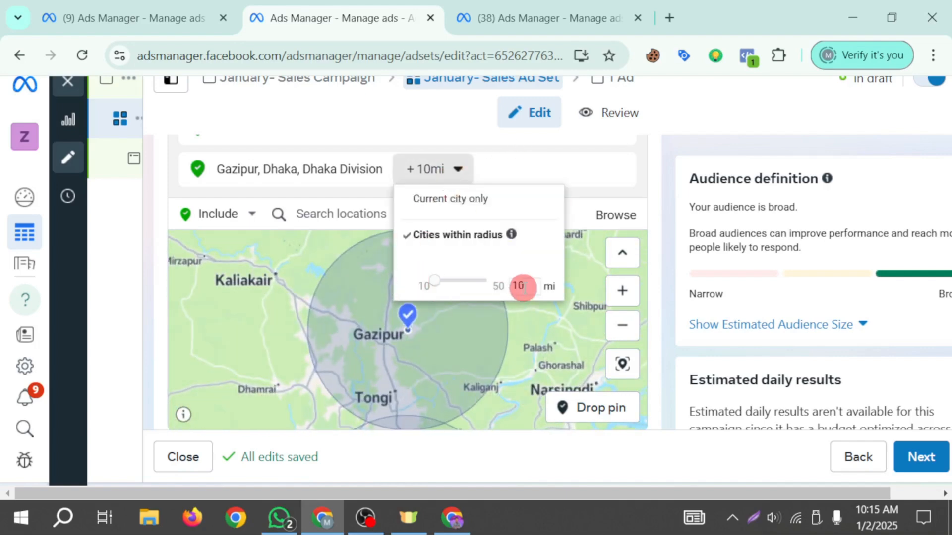
pyautogui.doubleClick(520, 286)
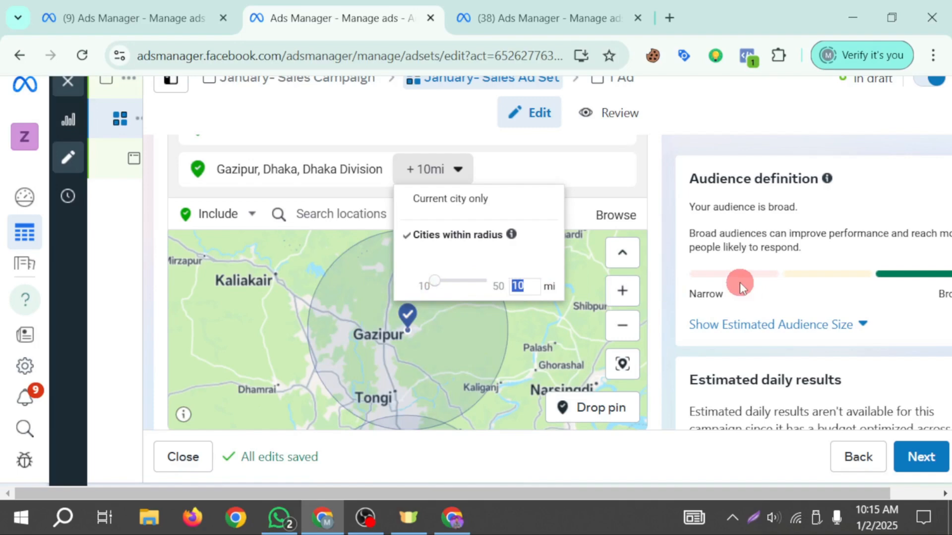
pyautogui.click(565, 159)
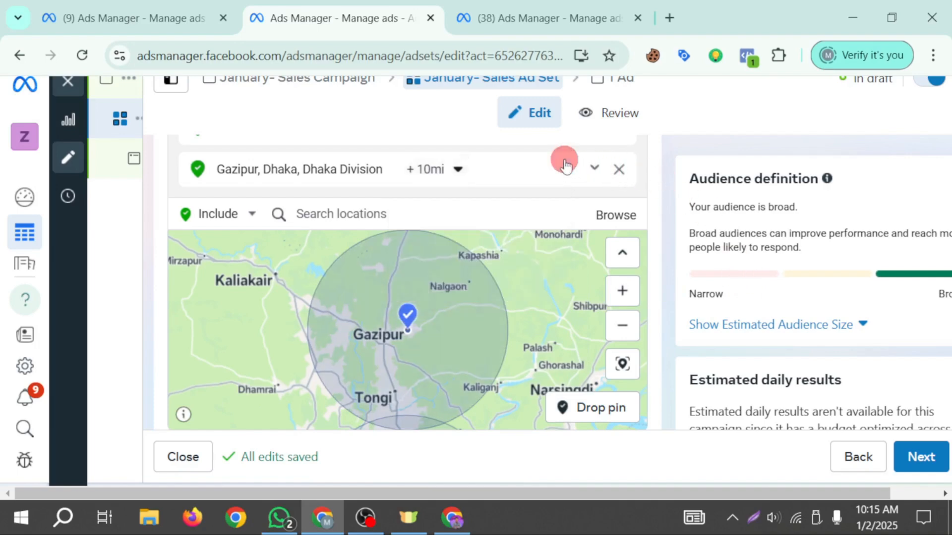
pyautogui.click(453, 163)
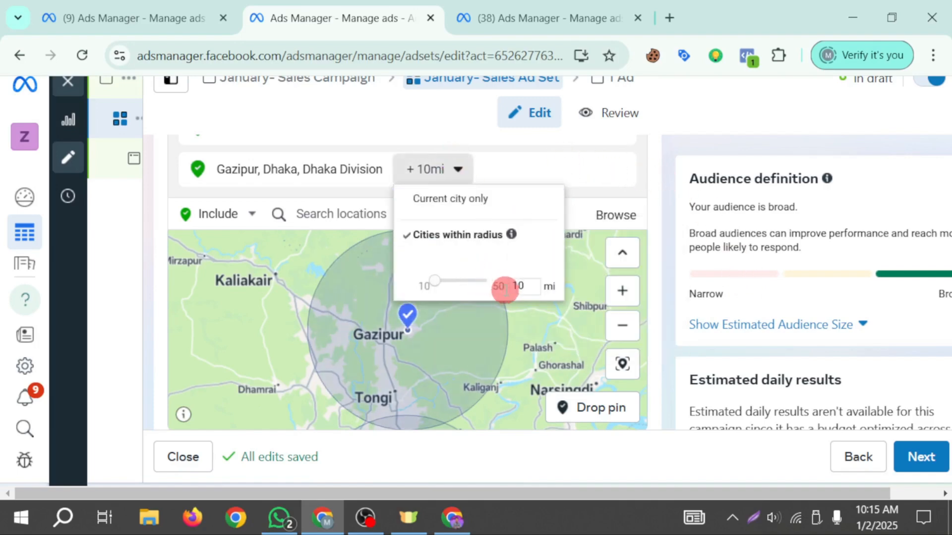
pyautogui.click(408, 243)
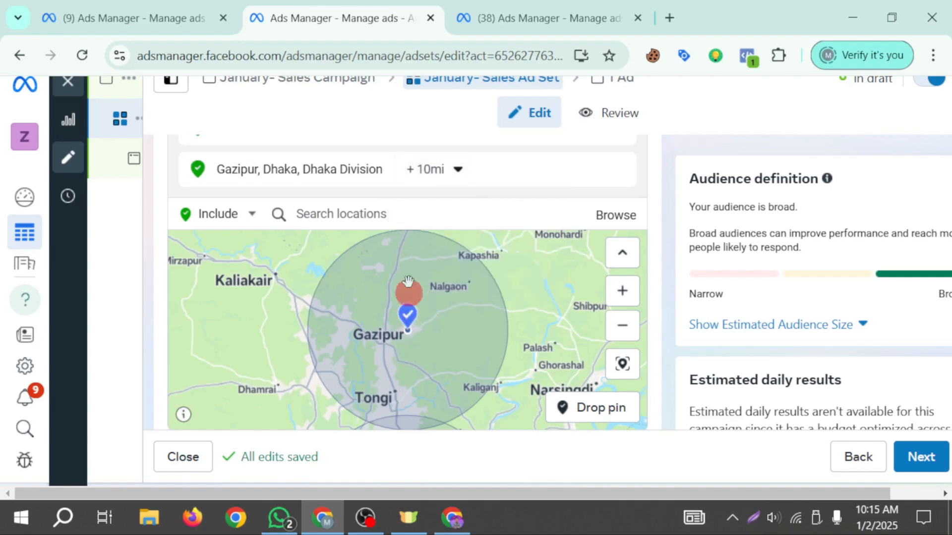
# - Remove the Gazipur city location and drop a pin beside Gazipur on the map, at about (23.9804, 90.3506)
pyautogui.click(622, 171)
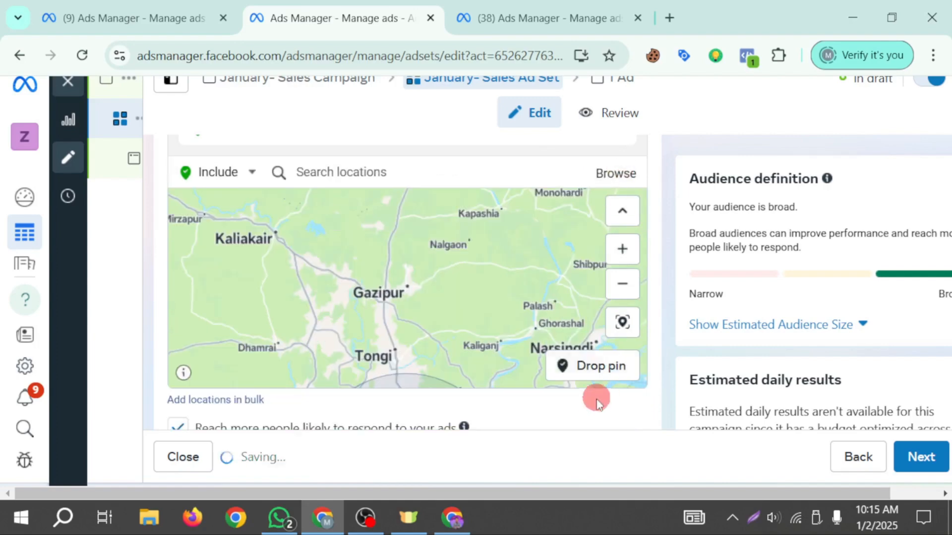
pyautogui.click(586, 365)
pyautogui.click(384, 297)
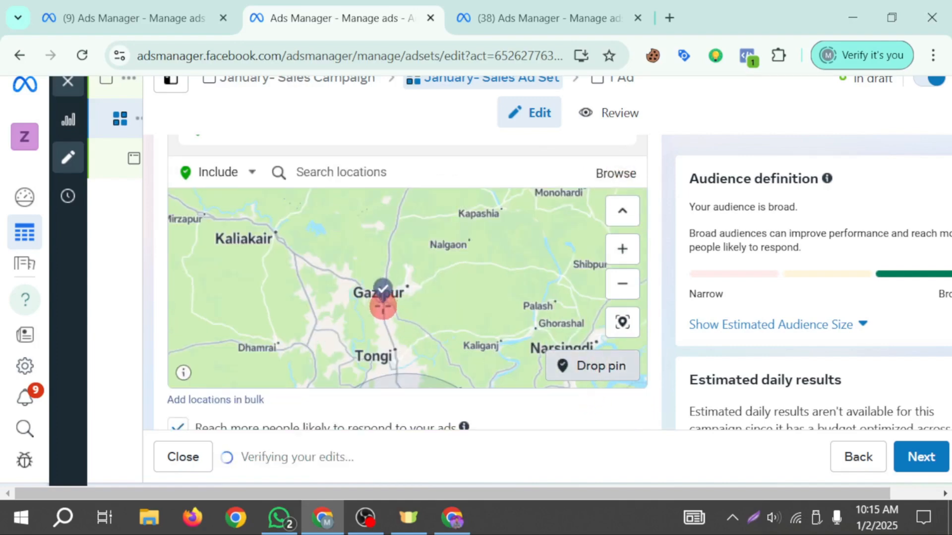
pyautogui.scroll(2, 384, 307)
pyautogui.scroll(-4, 387, 308)
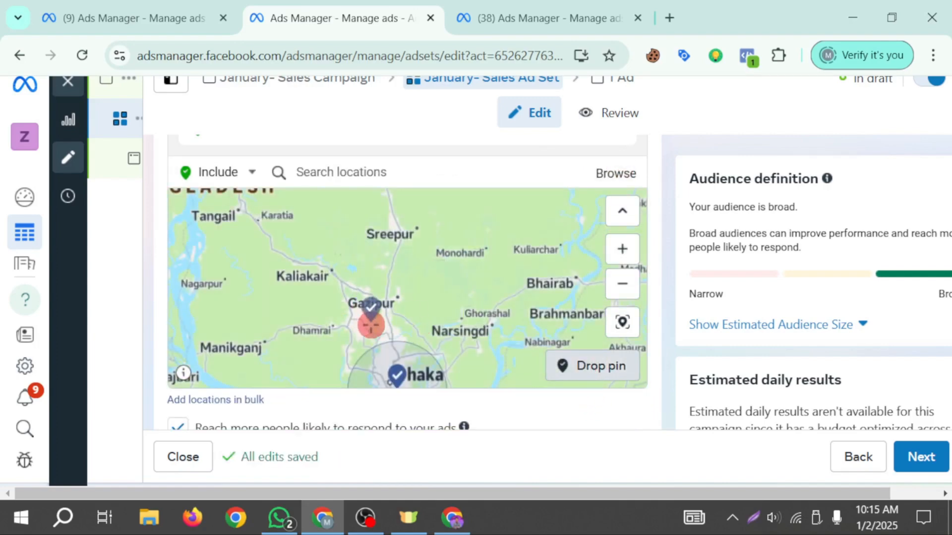
pyautogui.scroll(4, 371, 325)
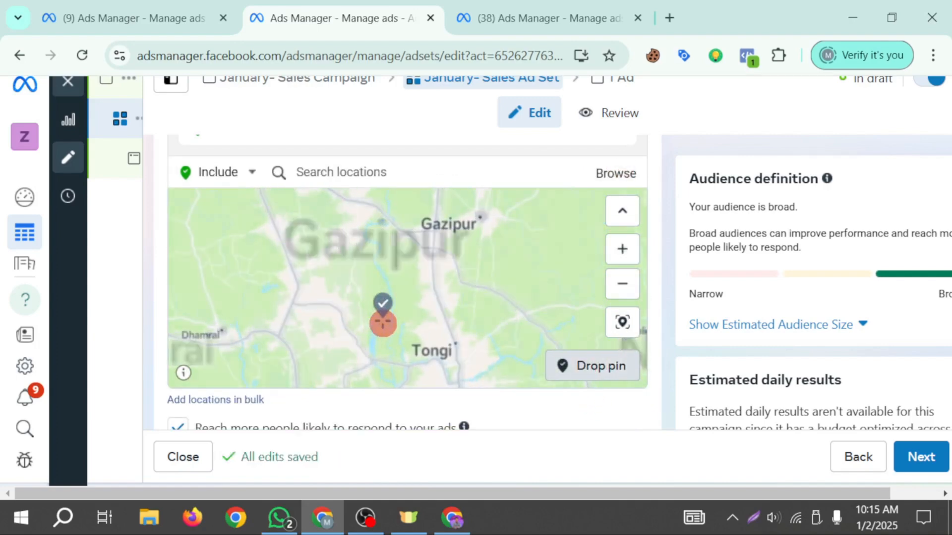
pyautogui.click(395, 243)
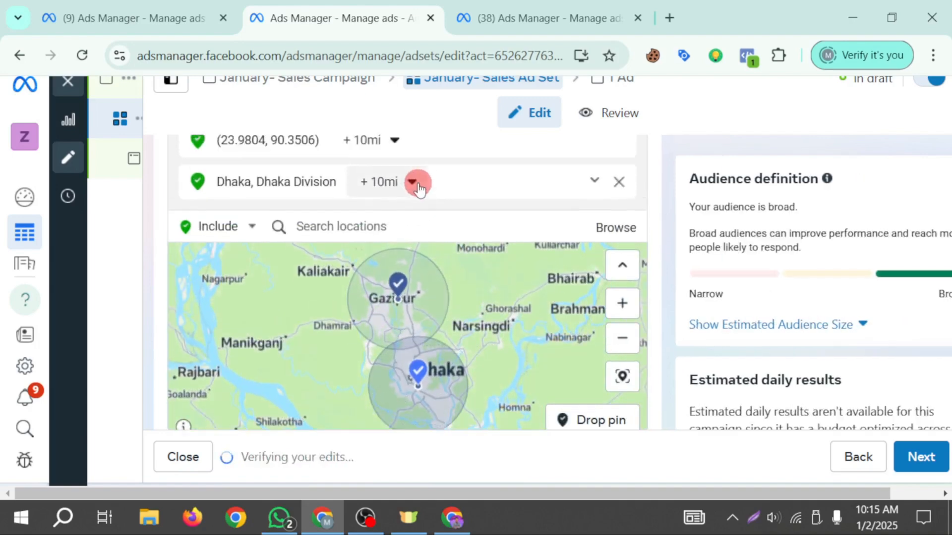
# - Set the targeting radius around the dropped Gazipur pin to 7 mi and inspect its coverage alongside Dhaka on the map
pyautogui.scroll(1, 418, 188)
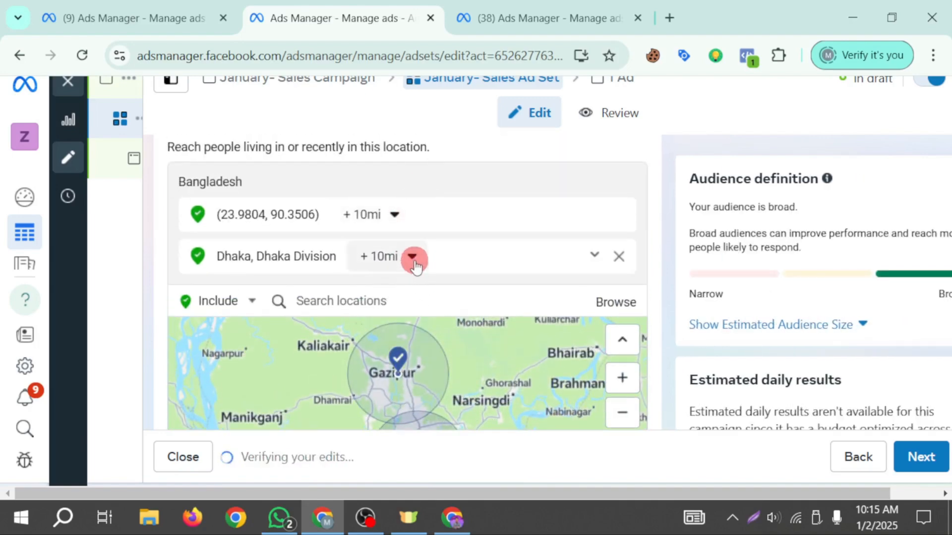
pyautogui.click(414, 261)
pyautogui.click(381, 220)
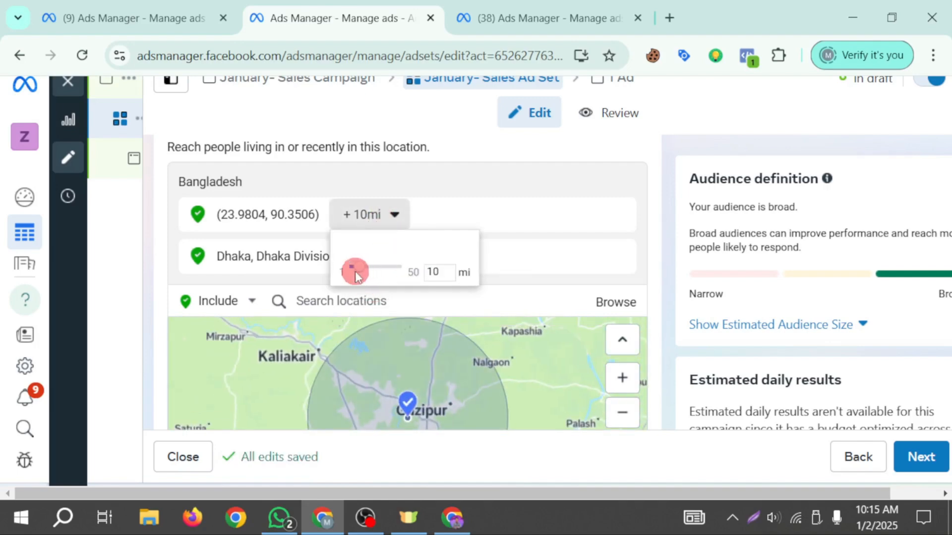
pyautogui.moveTo(355, 272); pyautogui.dragTo(360, 274)
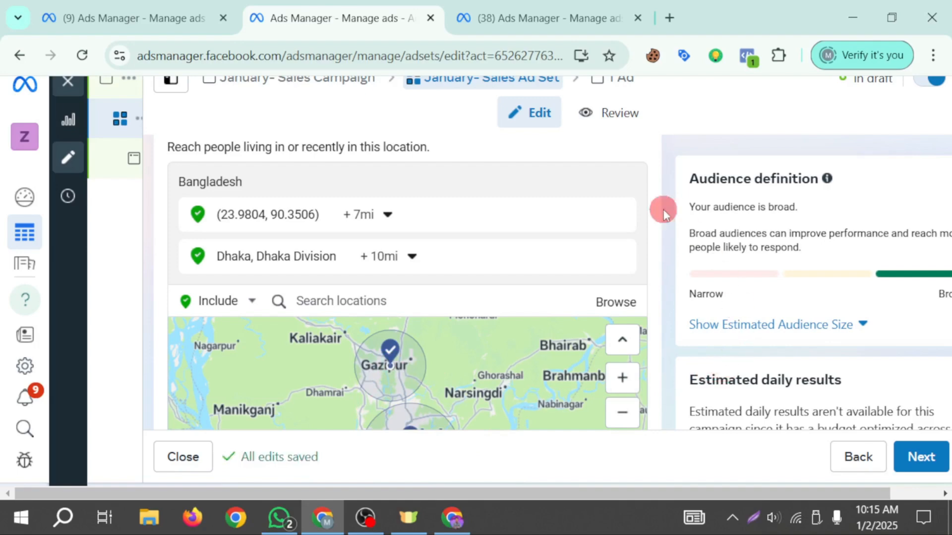
pyautogui.scroll(-2, 659, 253)
pyautogui.scroll(-1, 493, 374)
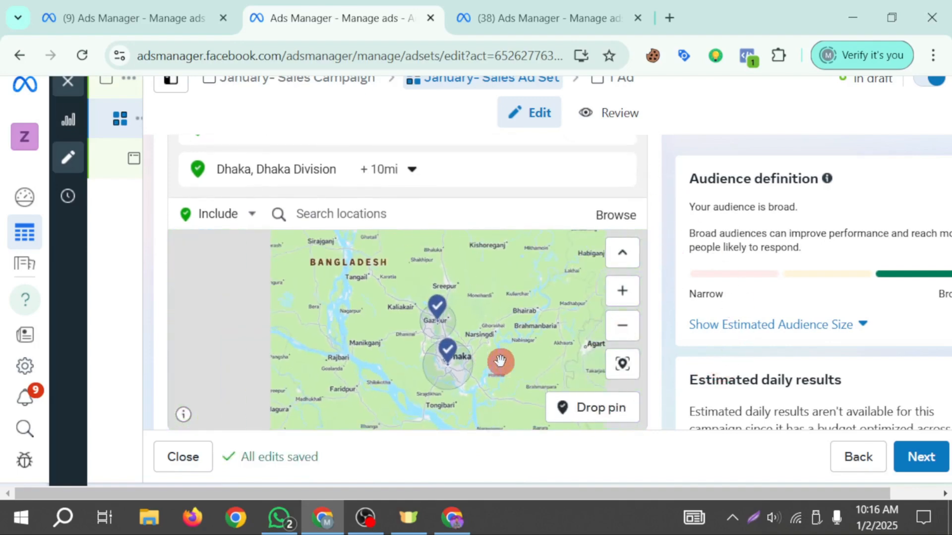
pyautogui.moveTo(495, 378); pyautogui.dragTo(320, 377)
pyautogui.scroll(-1, 387, 392)
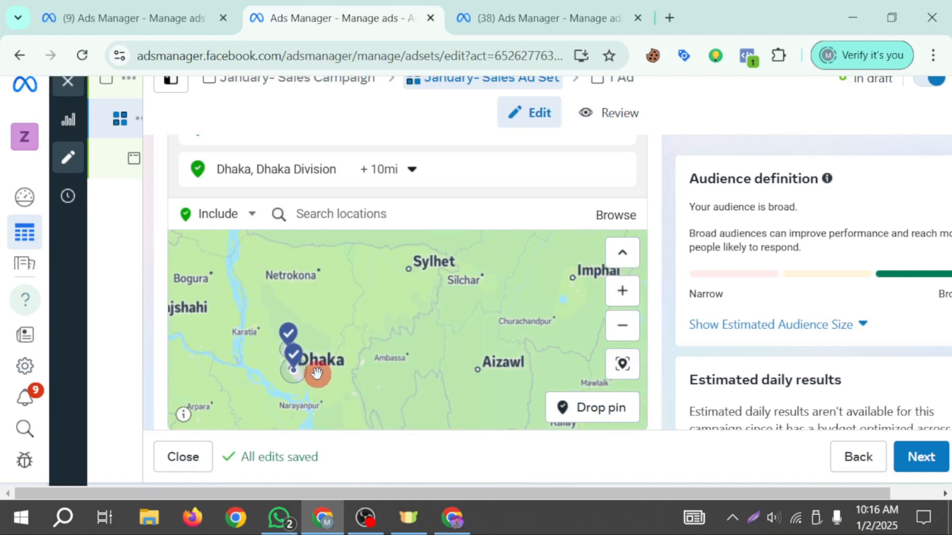
pyautogui.scroll(2, 301, 375)
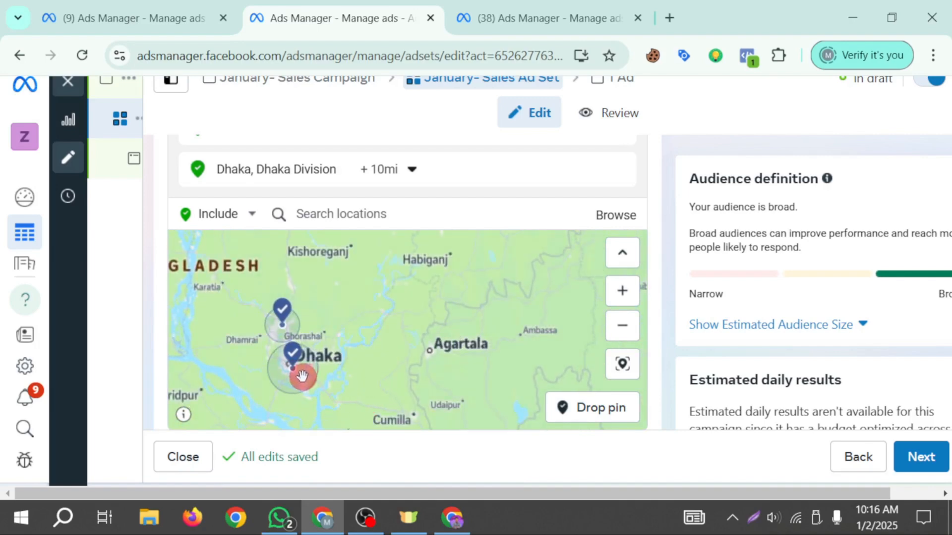
pyautogui.scroll(2, 301, 376)
pyautogui.scroll(-1, 411, 386)
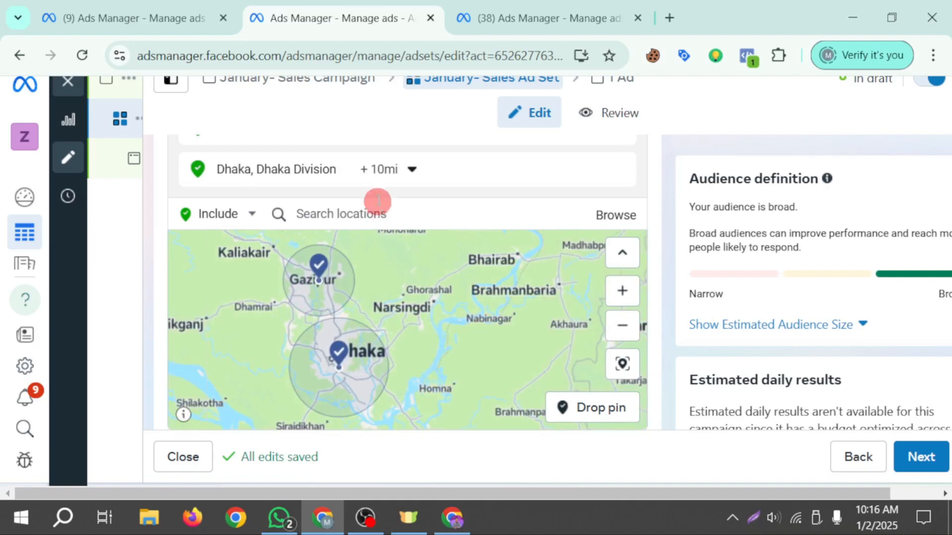
# - Open the "Ad Aria For Shose" Google Docs document in a new browser tab and copy "Pauli Bazar" from the Manikganj District list
pyautogui.click(673, 18)
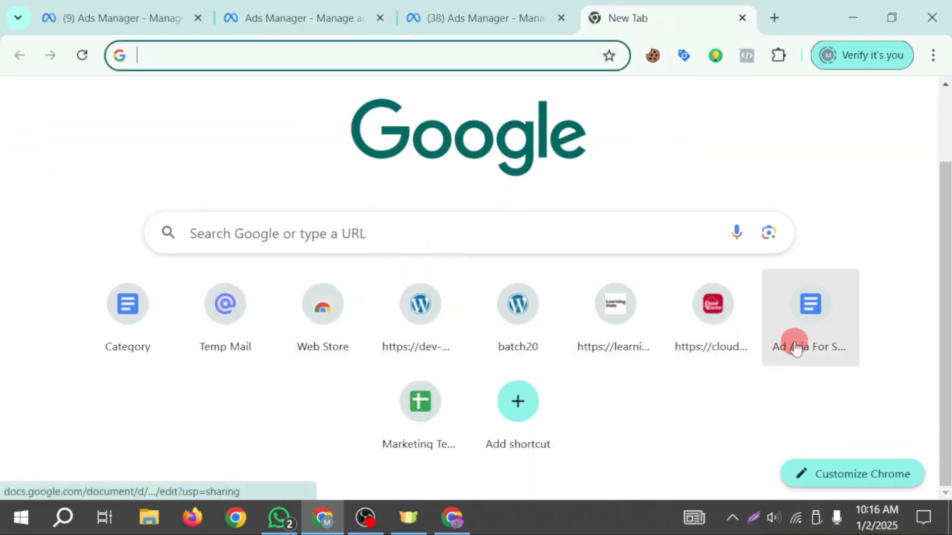
pyautogui.click(801, 332)
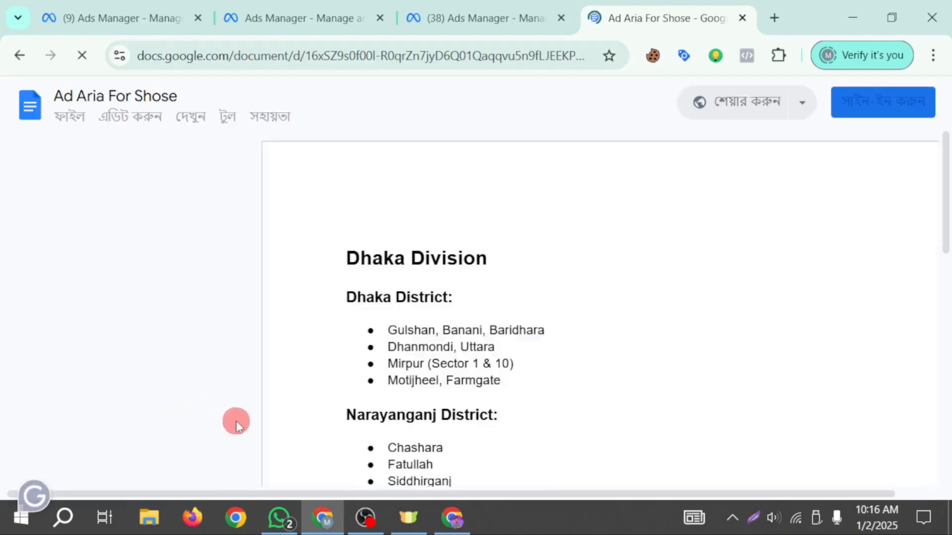
pyautogui.scroll(-2, 344, 395)
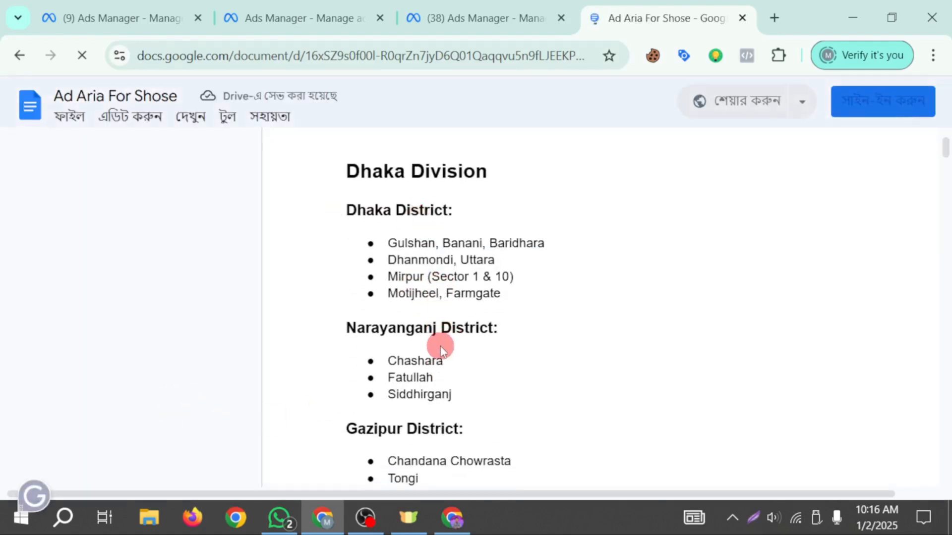
pyautogui.scroll(-2, 356, 337)
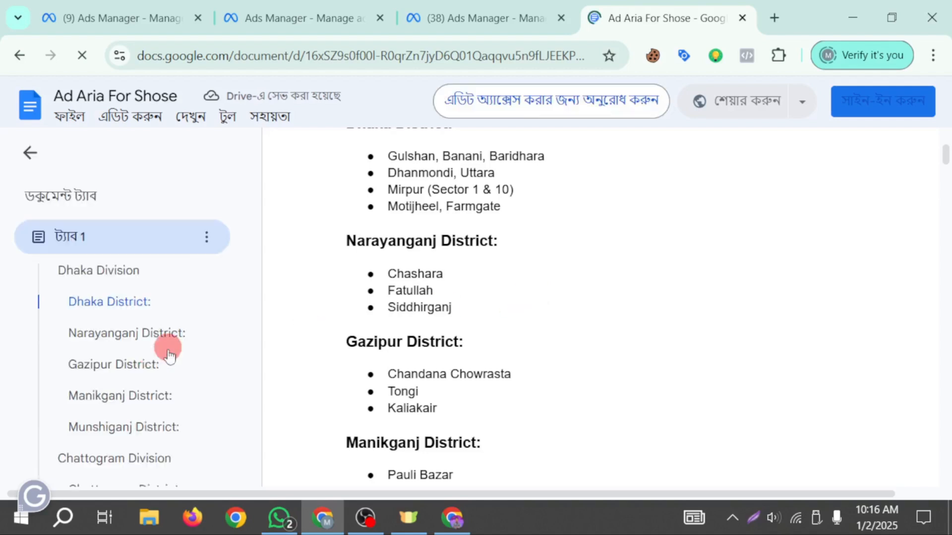
pyautogui.scroll(-2, 561, 400)
pyautogui.scroll(-2, 423, 389)
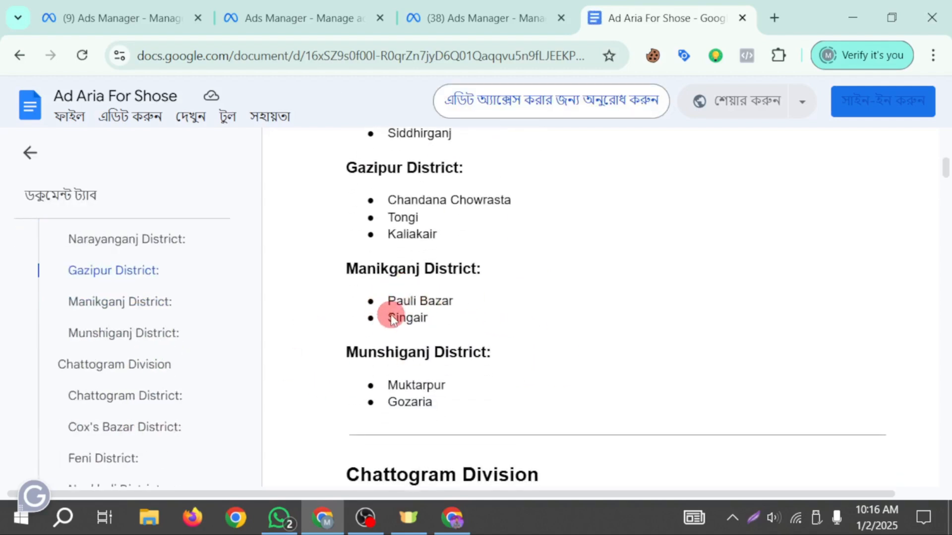
pyautogui.moveTo(389, 299); pyautogui.dragTo(466, 308)
pyautogui.hotkey('ctrl', 'c')
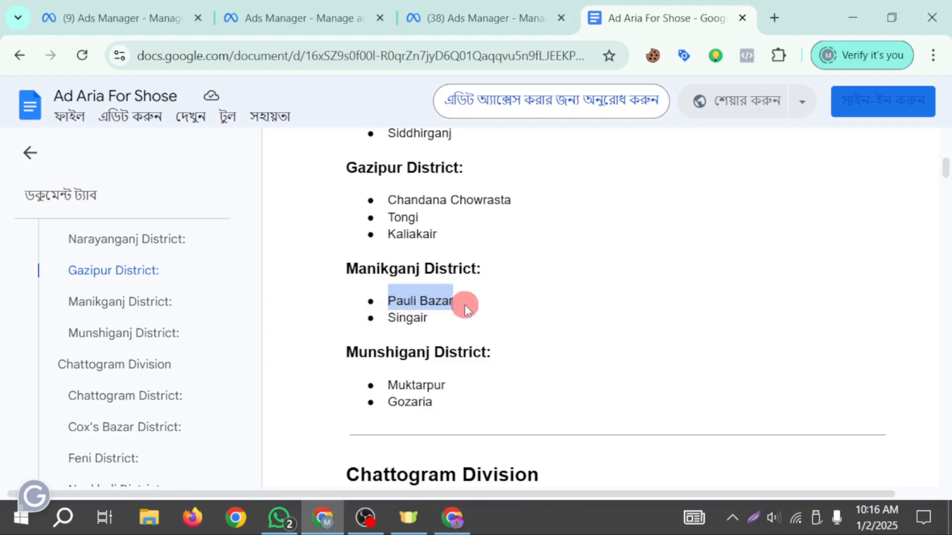
# - Back in the January- Sales Ad Set, search the locations for "Pauli Bazar, manikganj" and include the place "Islamnagar Bazar, Singair,manikganj"
pyautogui.click(459, 16)
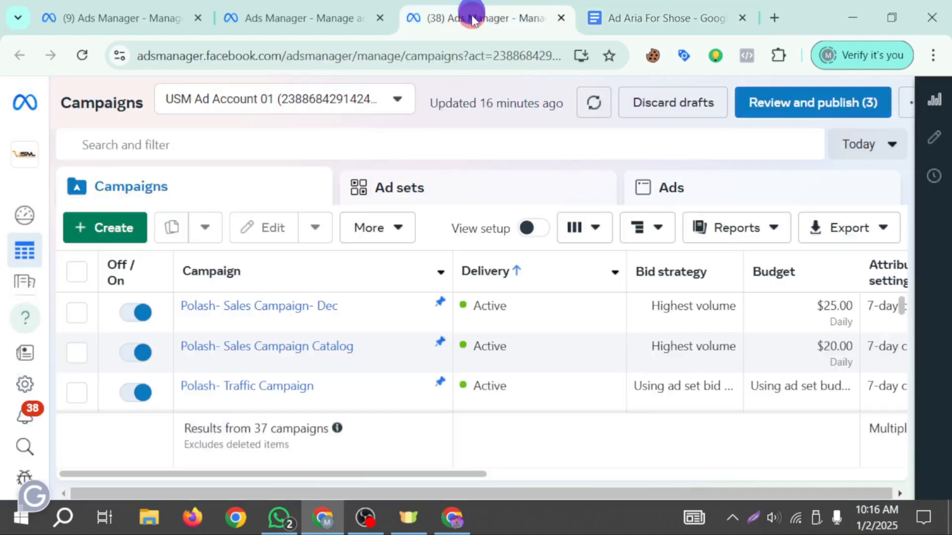
pyautogui.click(561, 17)
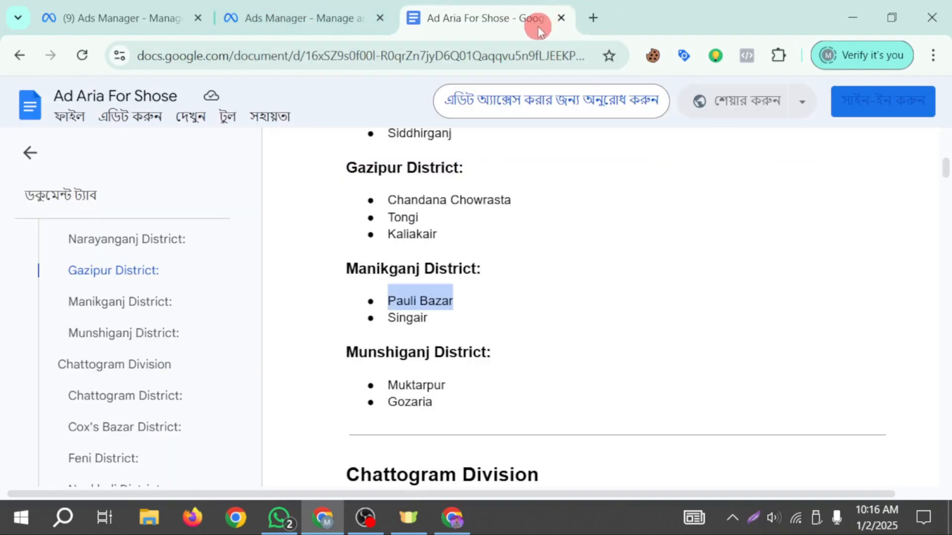
pyautogui.click(277, 18)
pyautogui.click(407, 218)
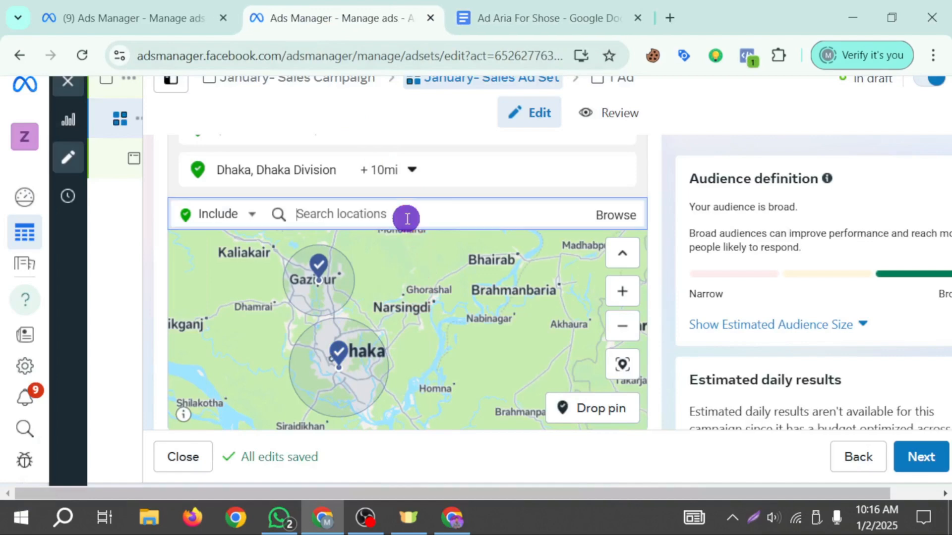
pyautogui.hotkey('ctrl', 'v')
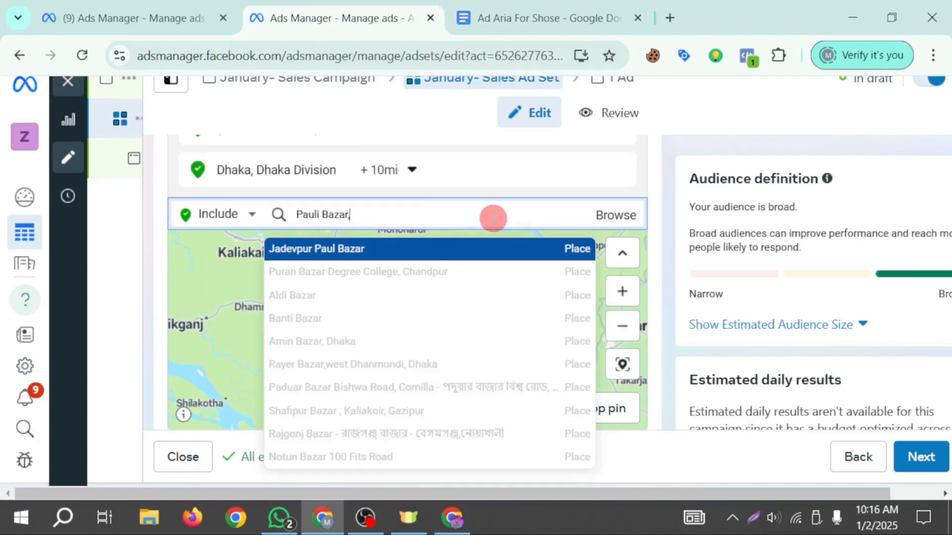
pyautogui.write(', manikganj')
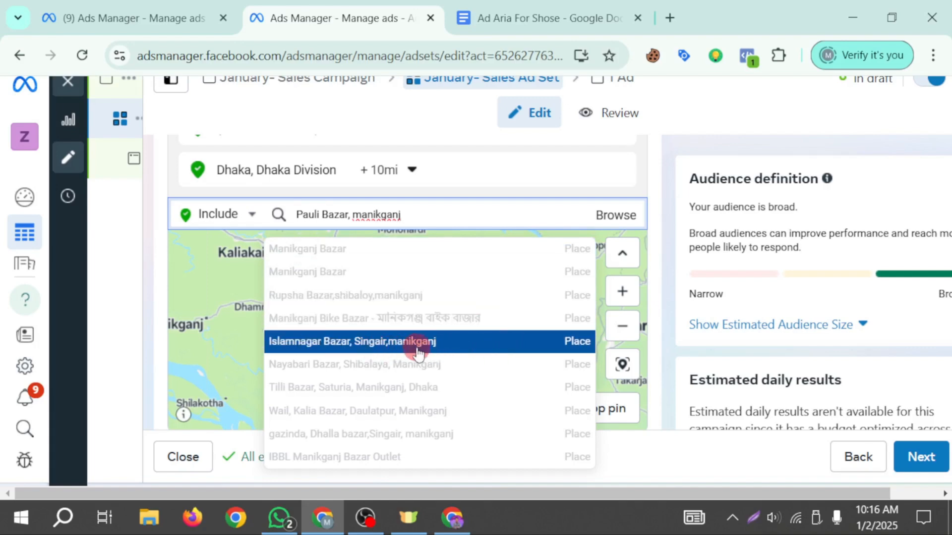
pyautogui.click(444, 347)
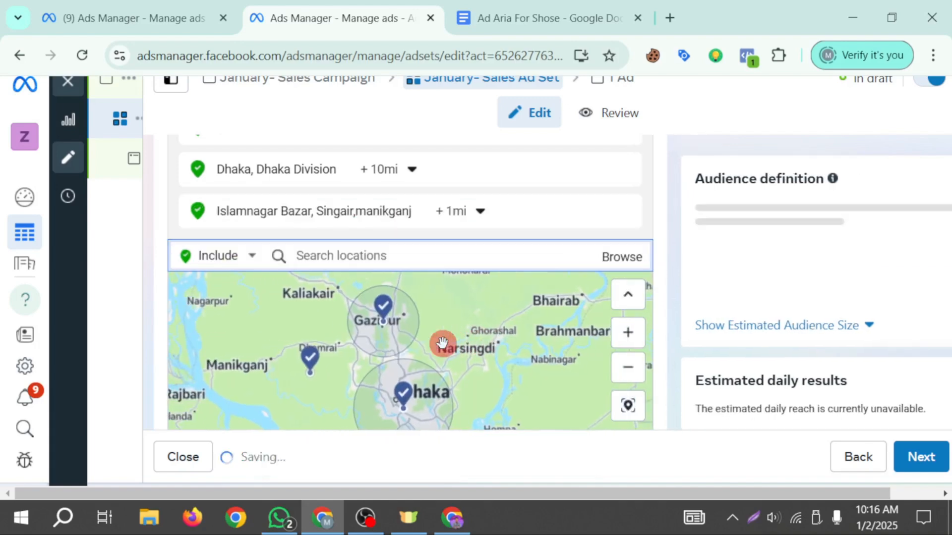
# - Inspect the targeted area around Islamnagar Bazar near Singair on the locations map
pyautogui.scroll(5, 376, 387)
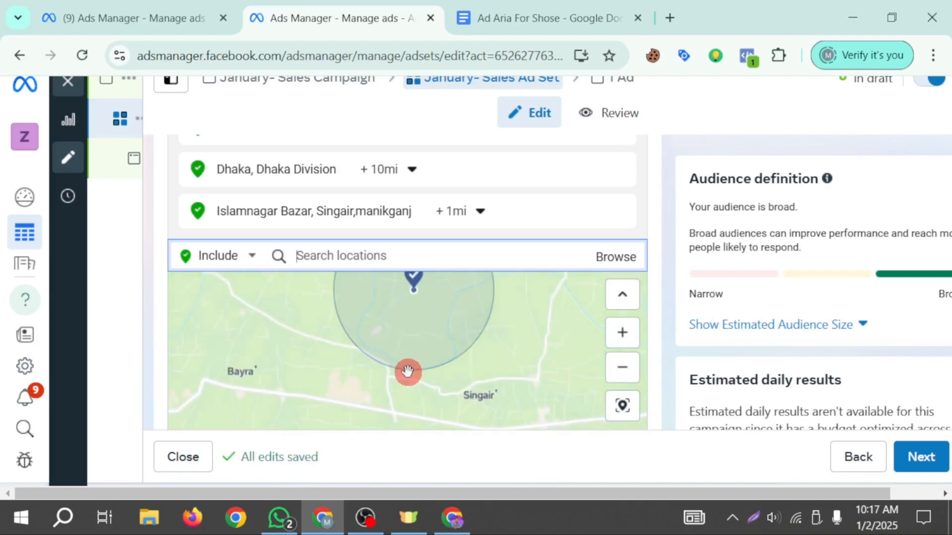
pyautogui.scroll(-2, 408, 369)
pyautogui.moveTo(425, 362); pyautogui.dragTo(367, 428)
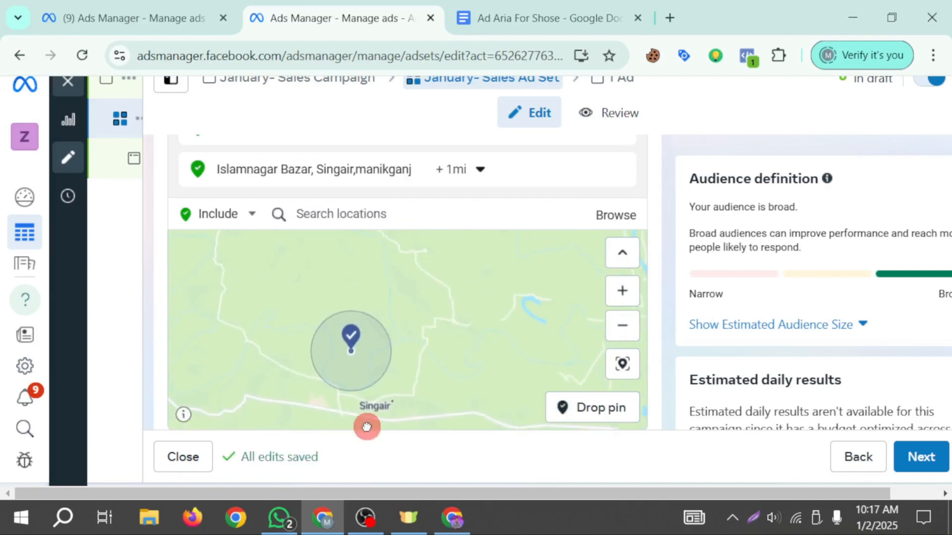
pyautogui.moveTo(577, 191)
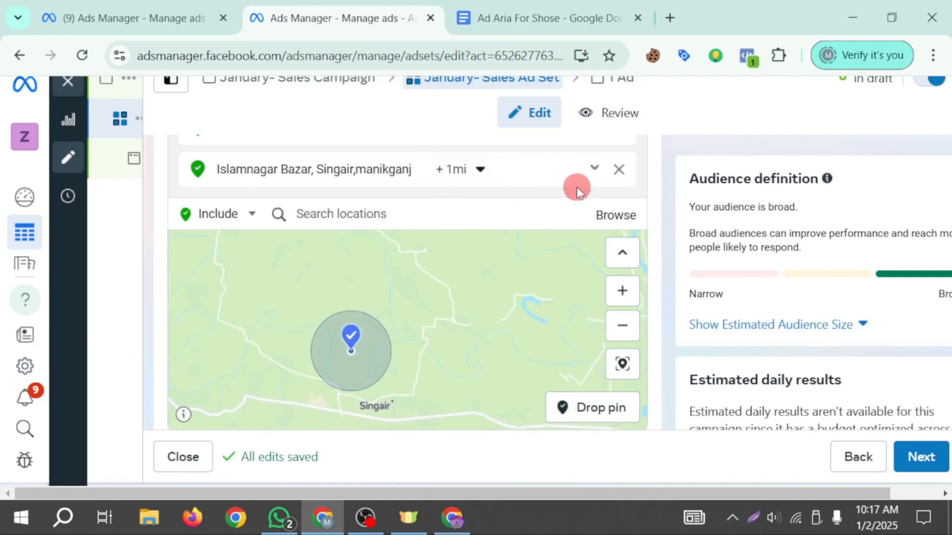
# - Remove the Islamnagar Bazar location and drop an included pin on the map near Manikganj instead
pyautogui.click(619, 169)
pyautogui.scroll(-2, 370, 319)
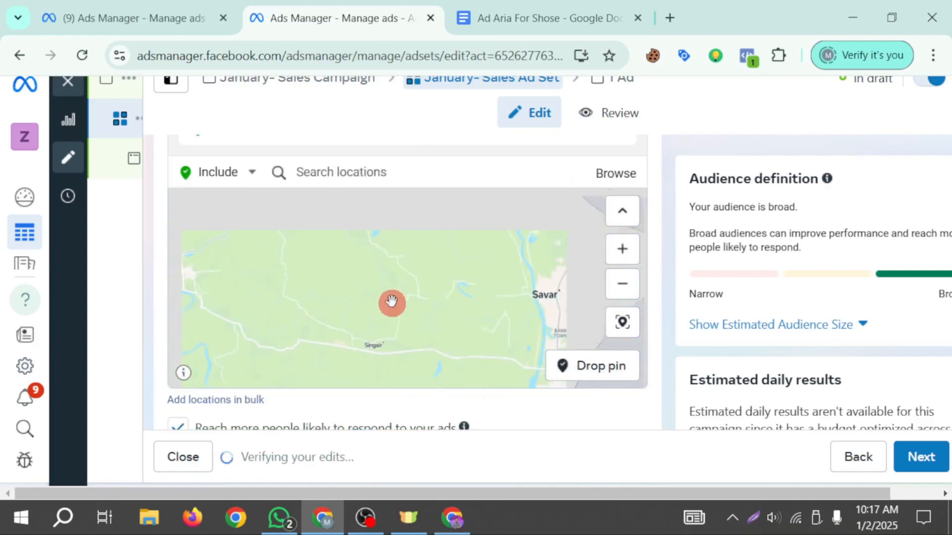
pyautogui.moveTo(425, 342); pyautogui.dragTo(413, 277)
pyautogui.scroll(-1, 412, 277)
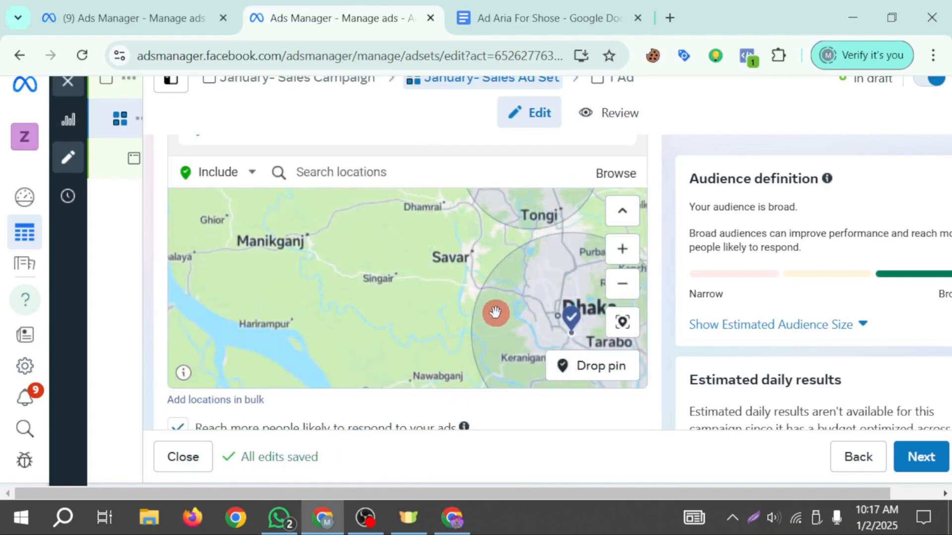
pyautogui.scroll(3, 296, 306)
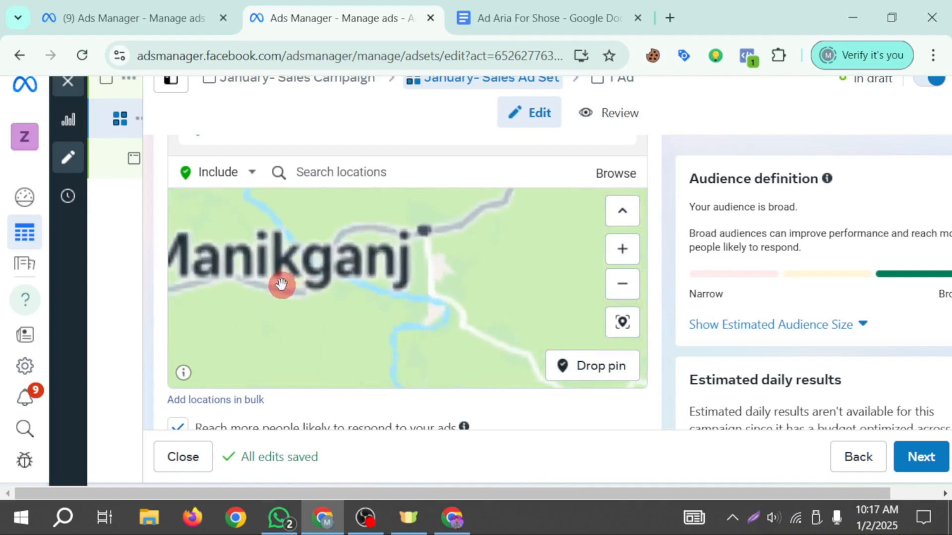
pyautogui.click(570, 366)
pyautogui.click(485, 249)
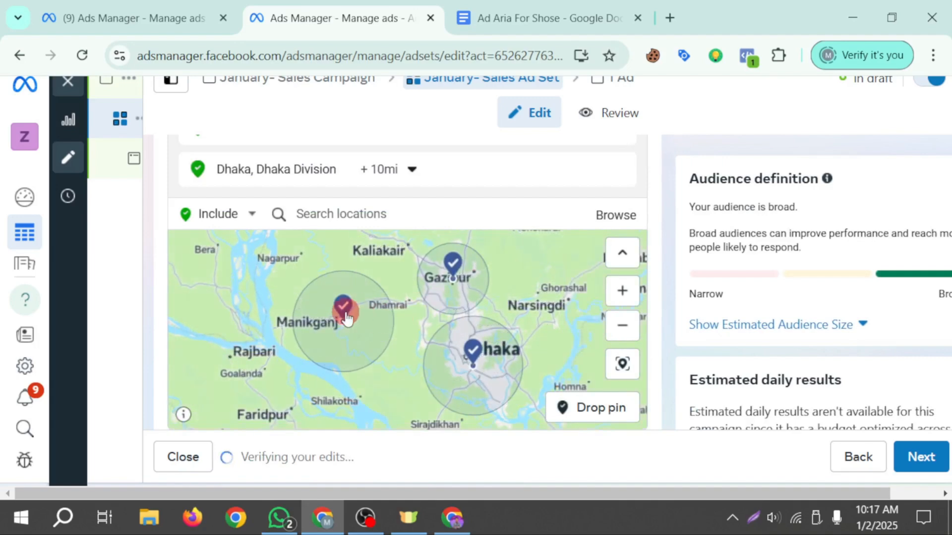
# - Set the targeting radius around the pin near Manikganj to 3 mi
pyautogui.click(344, 313)
pyautogui.scroll(3, 481, 193)
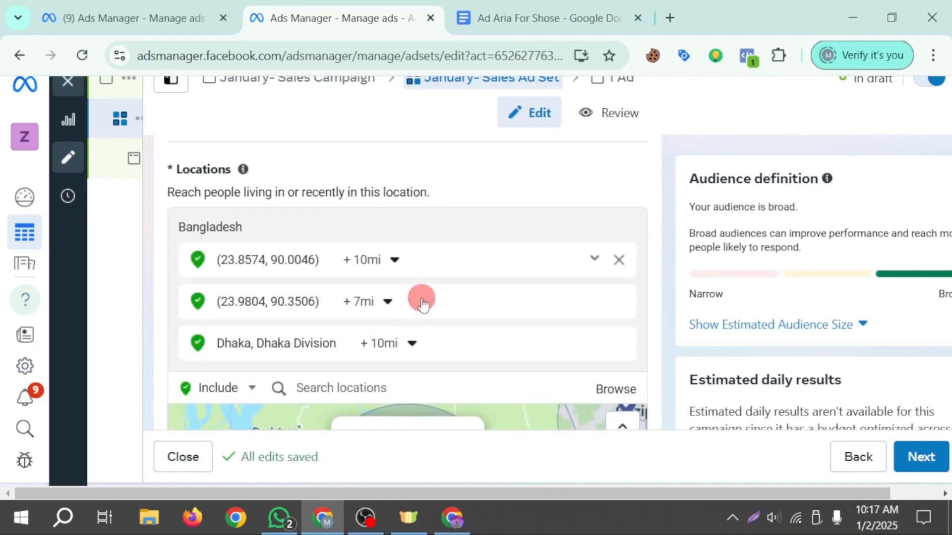
pyautogui.click(325, 274)
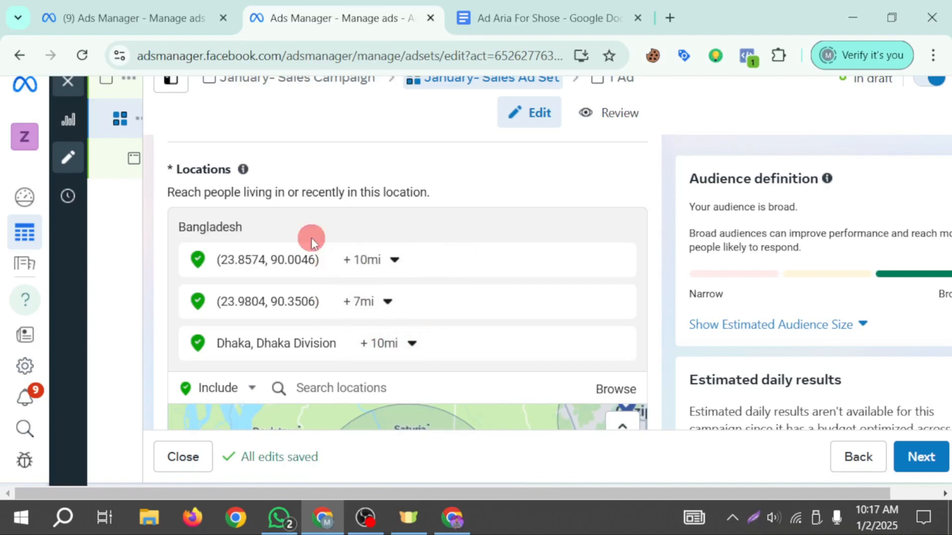
pyautogui.click(341, 262)
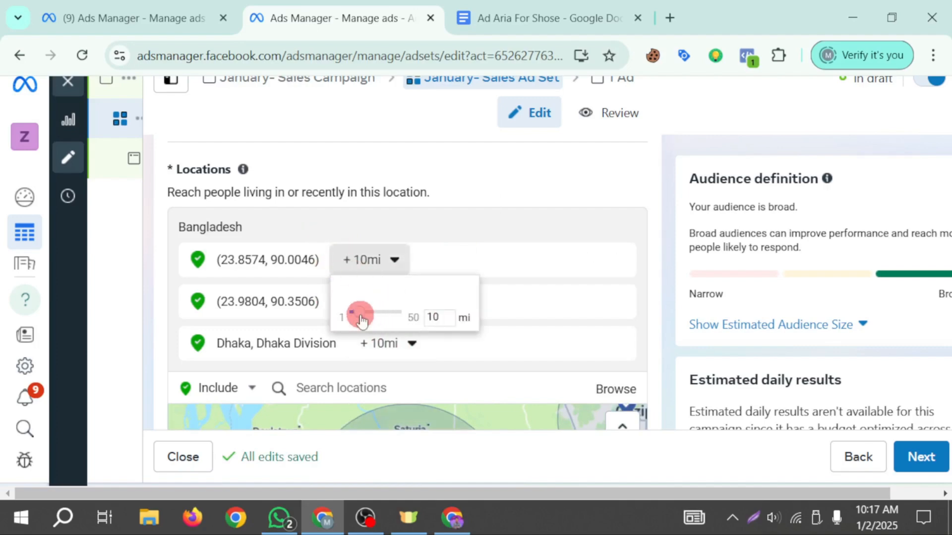
pyautogui.moveTo(352, 324); pyautogui.dragTo(355, 323)
pyautogui.click(533, 305)
pyautogui.scroll(-4, 516, 336)
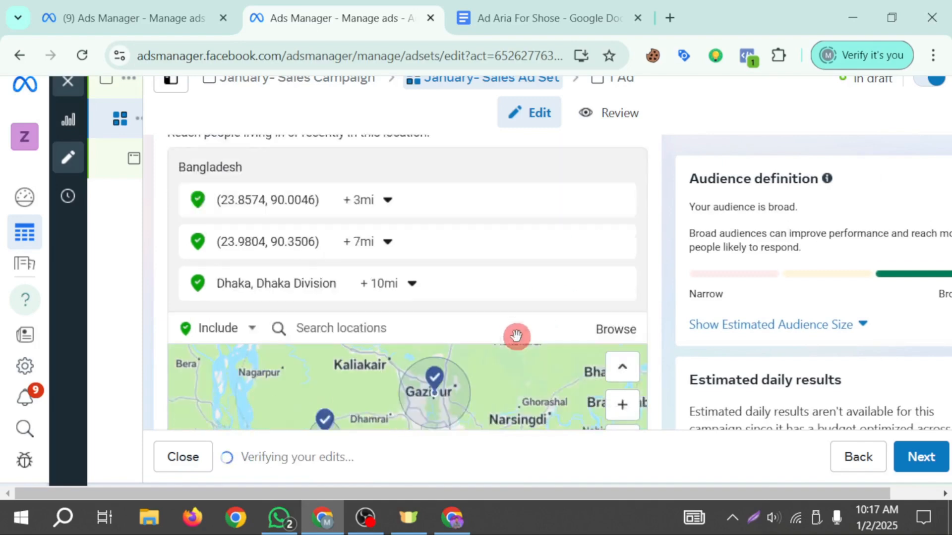
# - Drop an included location pin on the map in Rajshahi city, just north of its name label
pyautogui.scroll(-2, 457, 342)
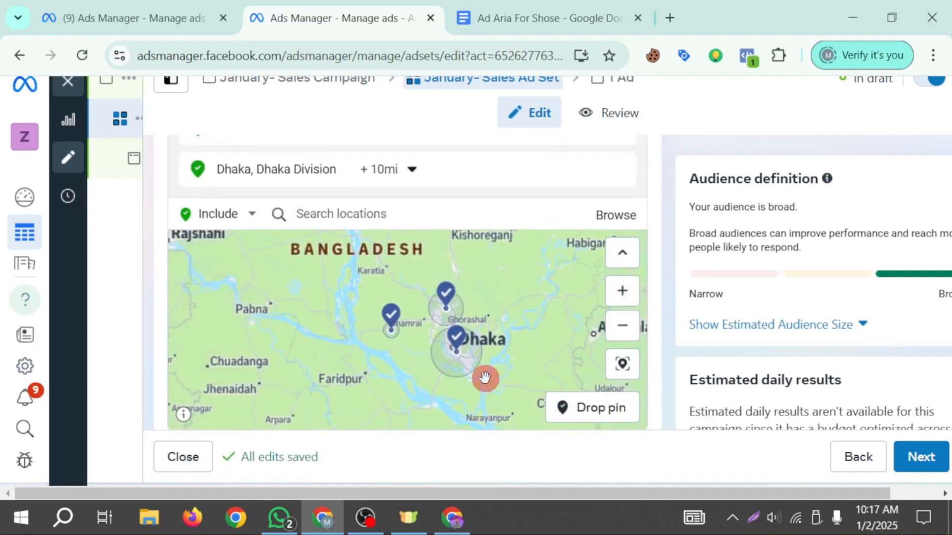
pyautogui.moveTo(507, 393); pyautogui.dragTo(383, 410)
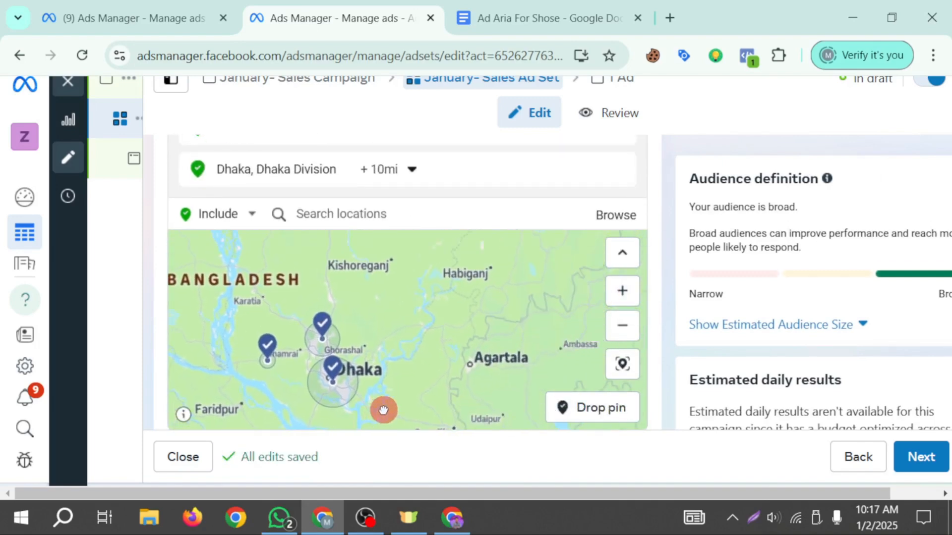
pyautogui.moveTo(471, 341); pyautogui.dragTo(391, 385)
pyautogui.scroll(-2, 404, 365)
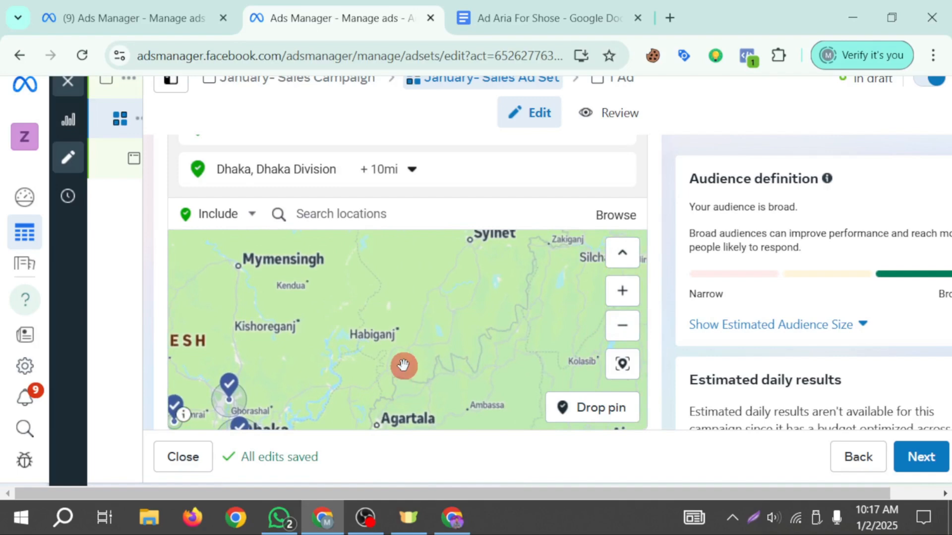
pyautogui.click(592, 412)
pyautogui.moveTo(346, 364); pyautogui.dragTo(396, 323)
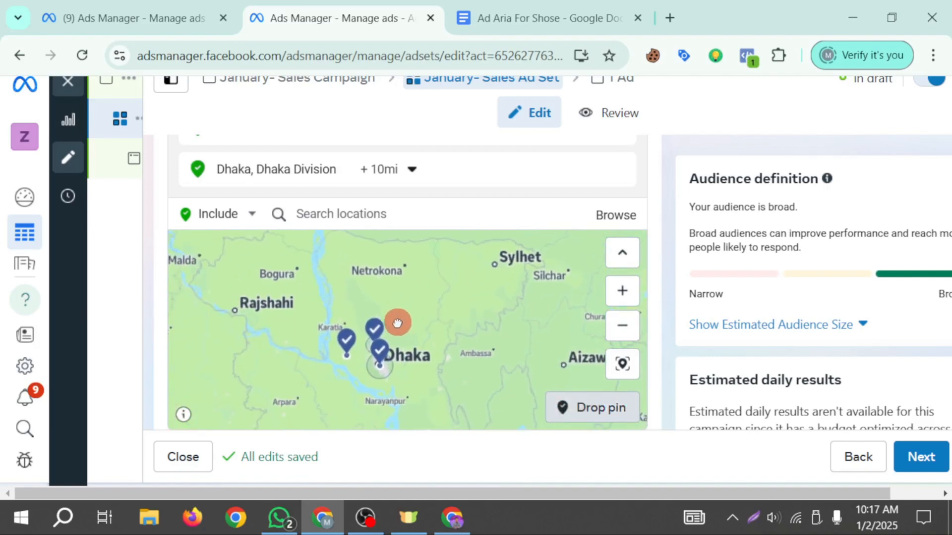
pyautogui.scroll(4, 278, 317)
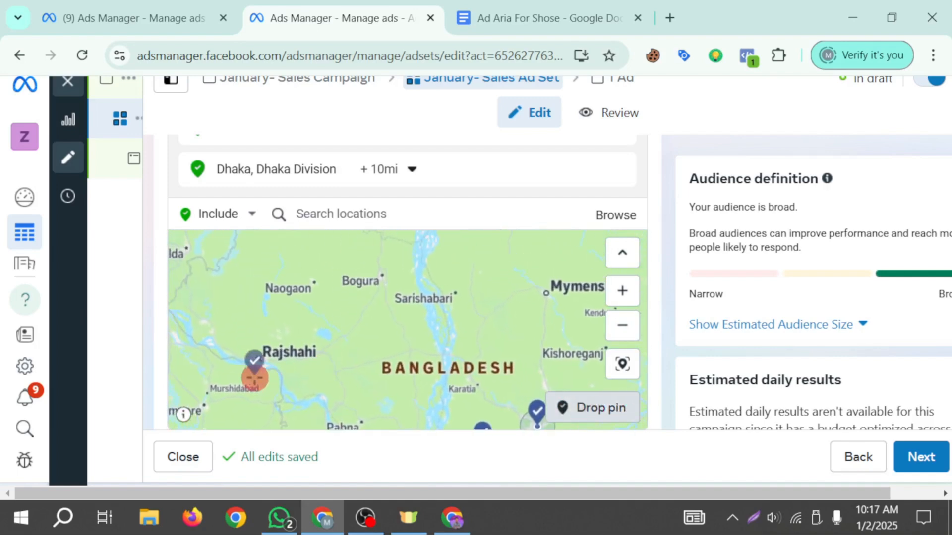
pyautogui.scroll(1, 289, 325)
pyautogui.moveTo(302, 325); pyautogui.dragTo(306, 431)
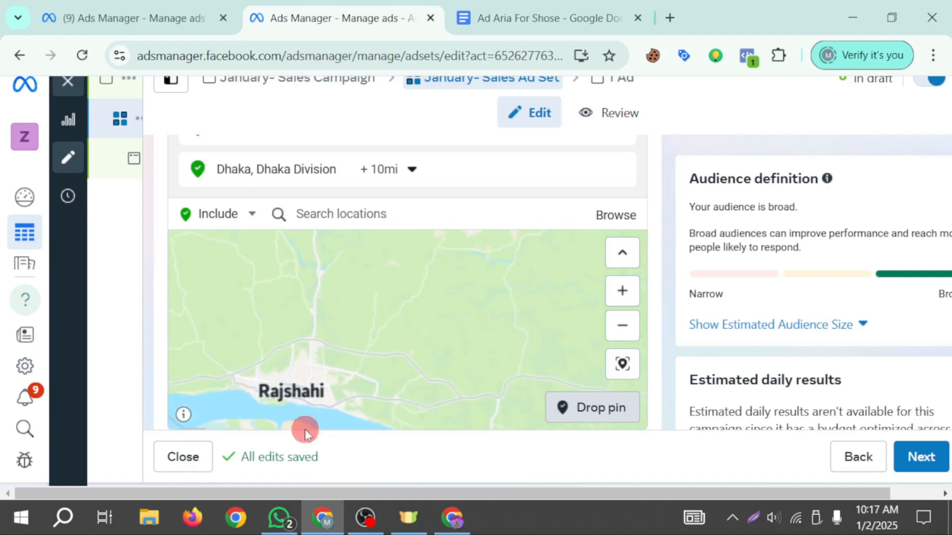
pyautogui.scroll(2, 305, 413)
pyautogui.moveTo(316, 296); pyautogui.dragTo(335, 394)
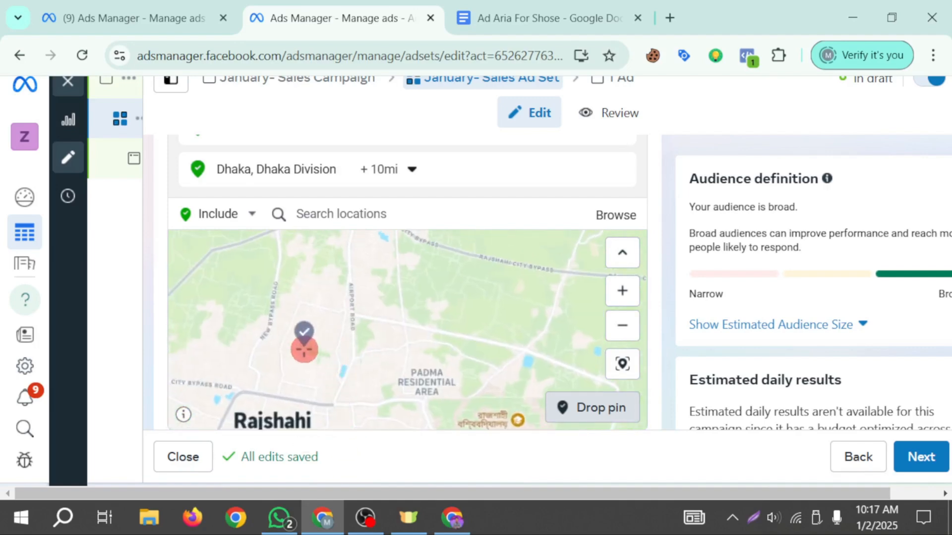
pyautogui.click(304, 349)
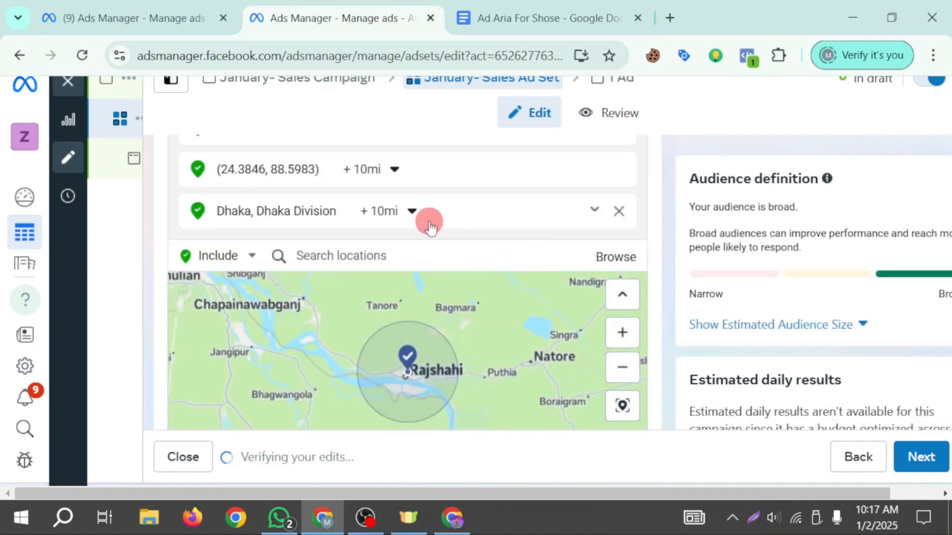
# - Set the targeting radius around the Rajshahi pin to 3 mi and check its coverage on the map
pyautogui.scroll(5, 376, 213)
pyautogui.scroll(-4, 379, 295)
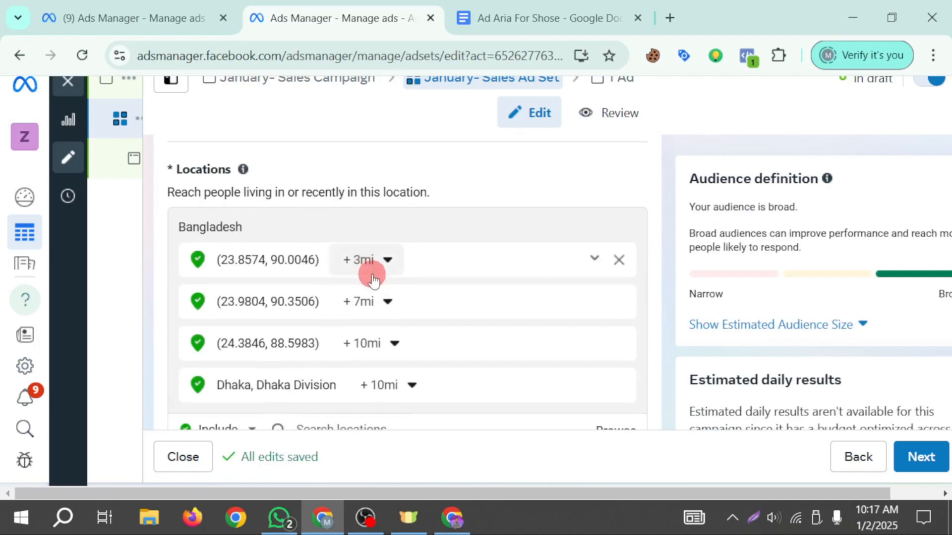
pyautogui.scroll(-2, 367, 272)
pyautogui.scroll(-2, 342, 275)
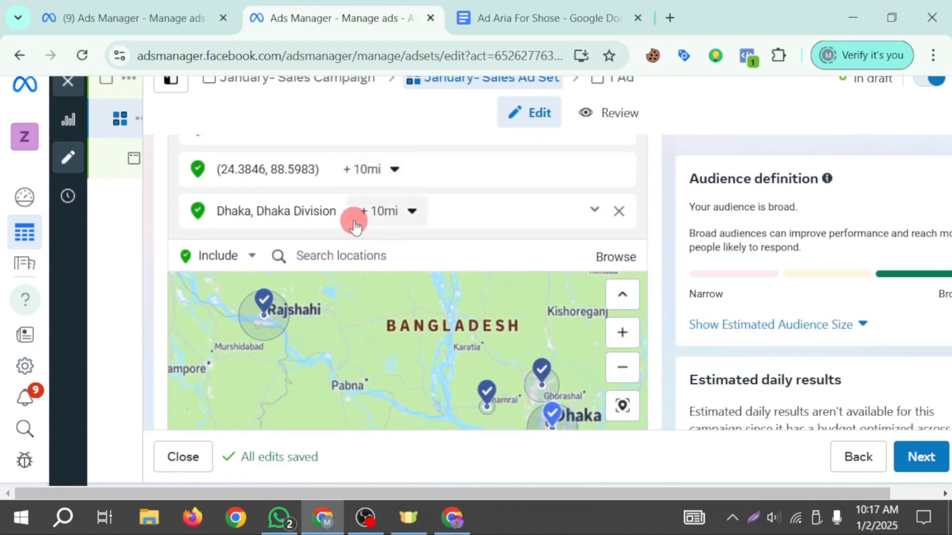
pyautogui.click(372, 168)
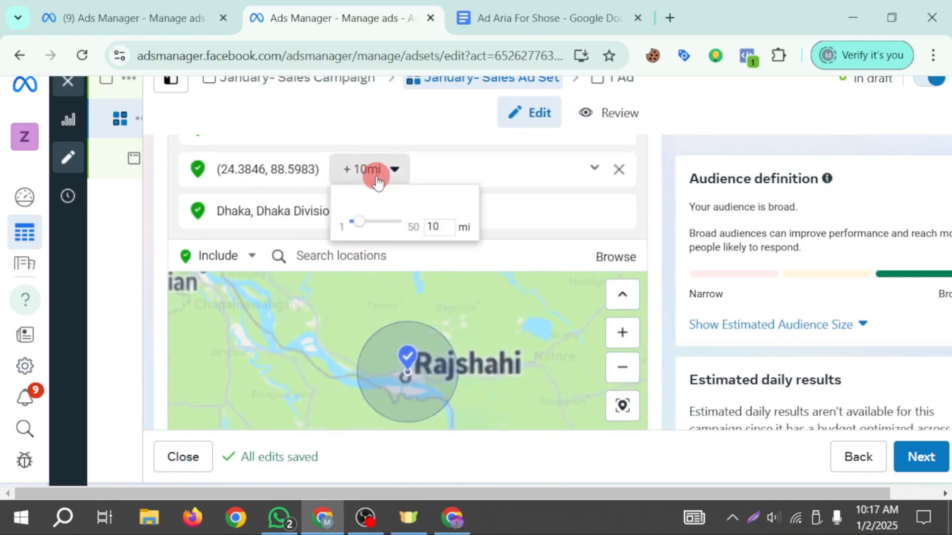
pyautogui.moveTo(352, 227); pyautogui.dragTo(358, 232)
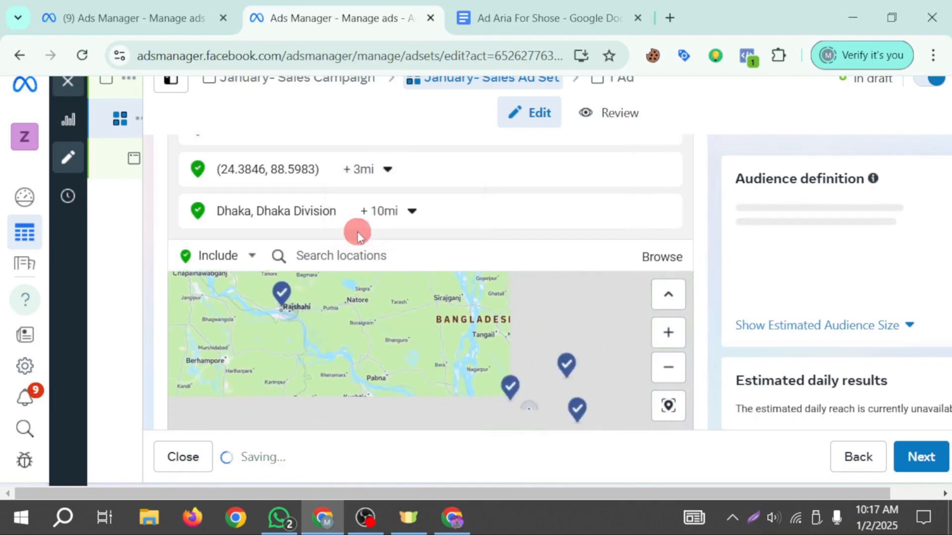
pyautogui.scroll(3, 291, 303)
pyautogui.scroll(-5, 248, 322)
pyautogui.scroll(1, 277, 372)
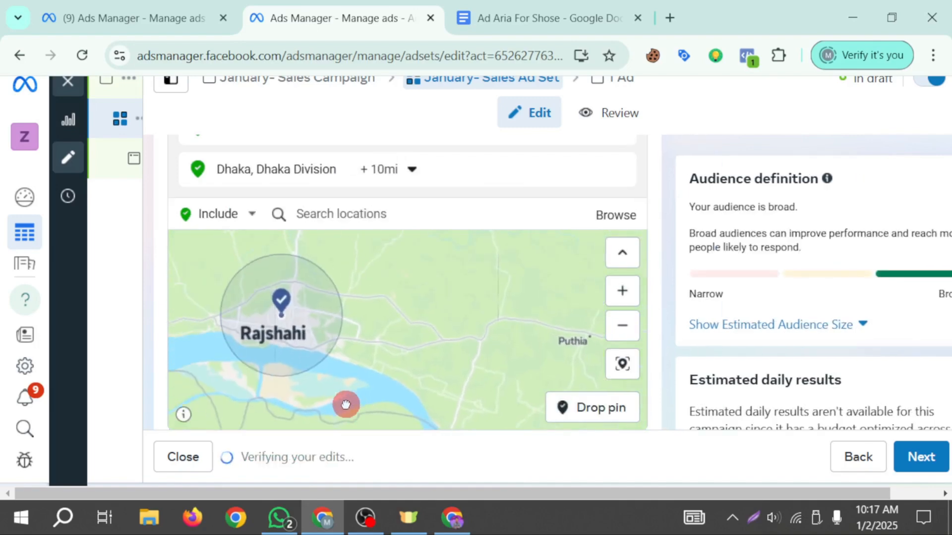
pyautogui.scroll(2, 276, 353)
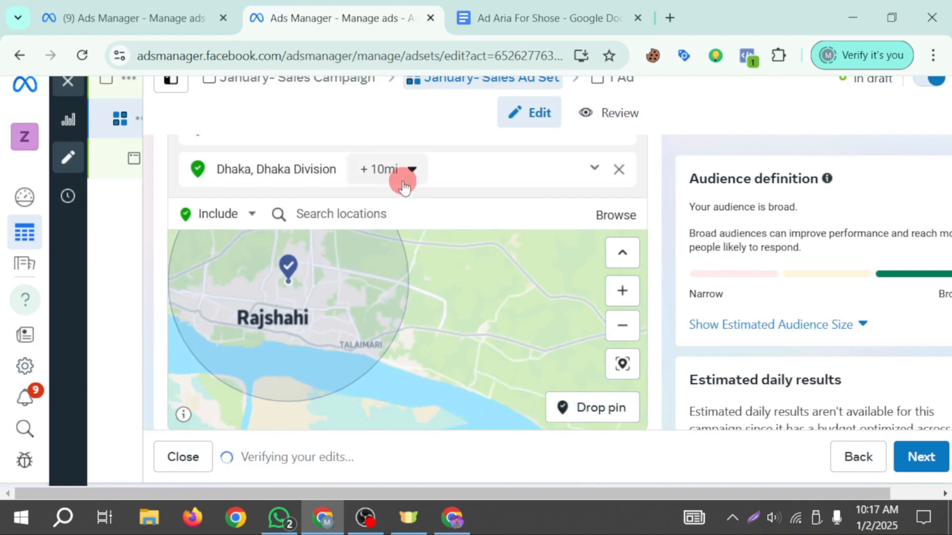
# - Reduce the targeting radius around the Rajshahi pin to 2 mi
pyautogui.scroll(2, 472, 208)
pyautogui.click(389, 214)
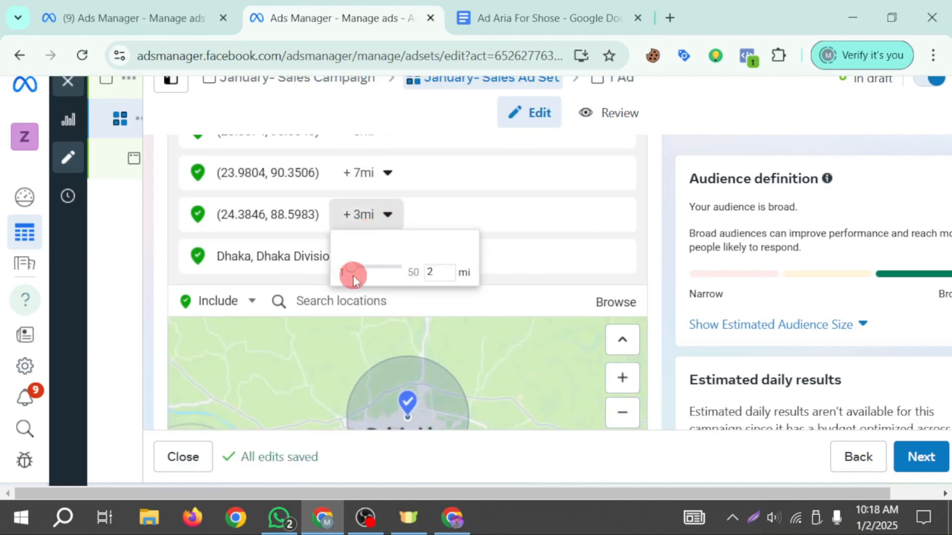
pyautogui.moveTo(353, 275); pyautogui.dragTo(362, 276)
# - Inspect how the reduced radius covers Rajshahi city and its western outskirts on the locations map
pyautogui.scroll(2, 243, 358)
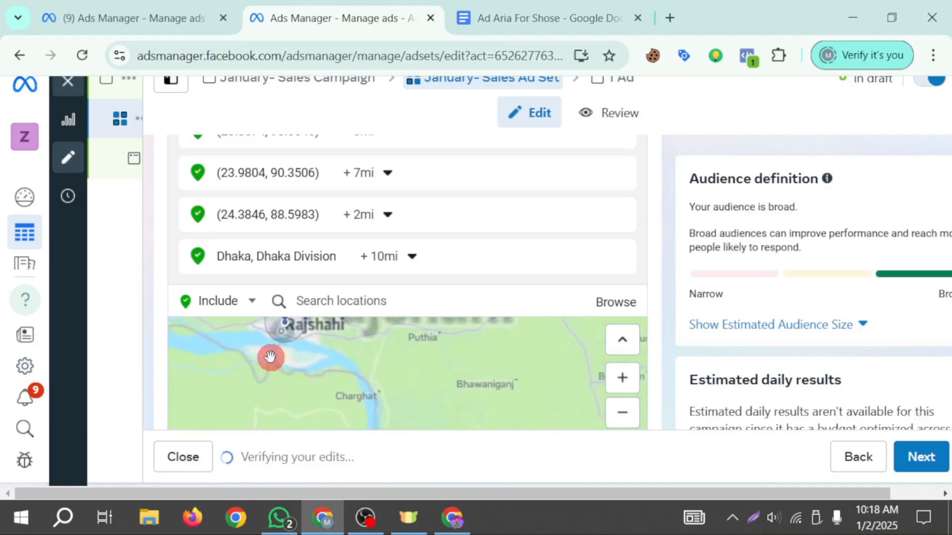
pyautogui.scroll(2, 270, 357)
pyautogui.moveTo(276, 349); pyautogui.dragTo(278, 438)
pyautogui.moveTo(345, 349); pyautogui.dragTo(342, 424)
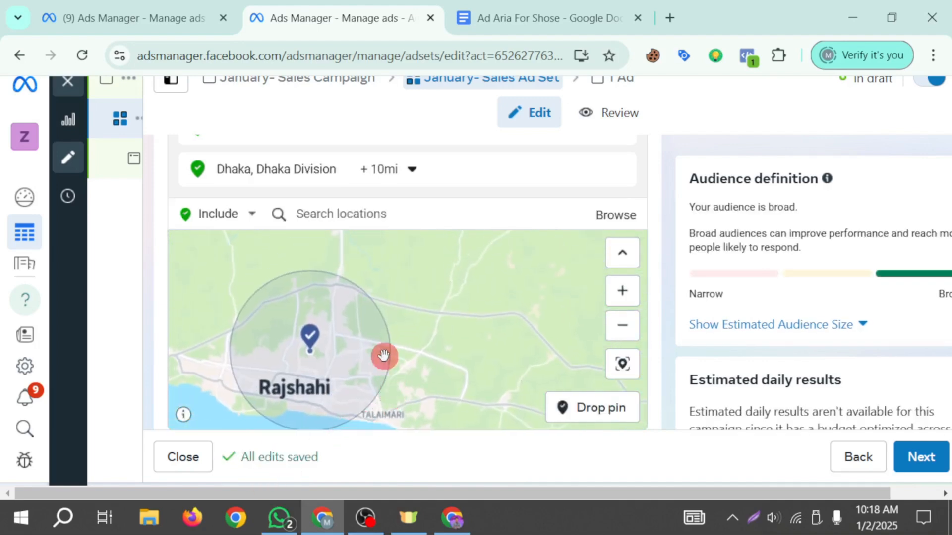
pyautogui.moveTo(392, 380); pyautogui.dragTo(418, 399)
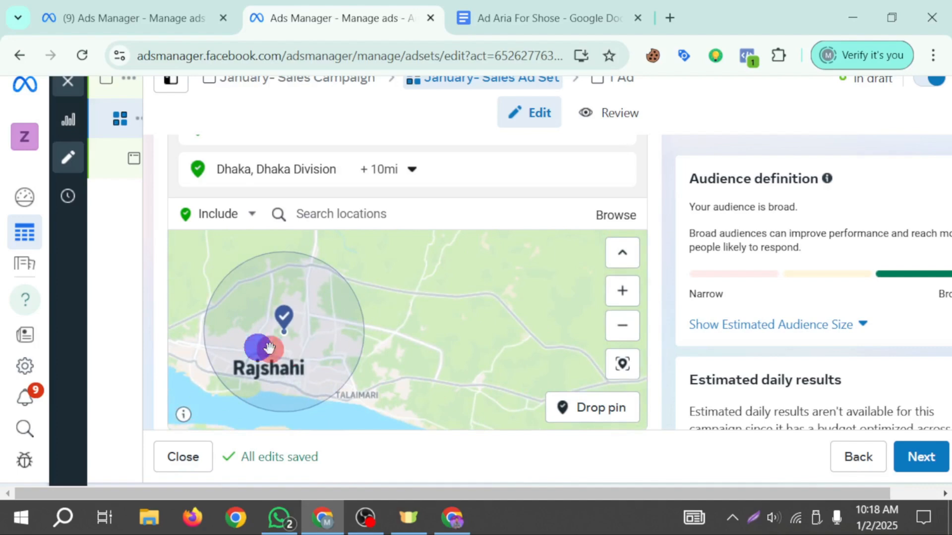
pyautogui.moveTo(269, 348); pyautogui.dragTo(440, 357)
pyautogui.scroll(1, 355, 374)
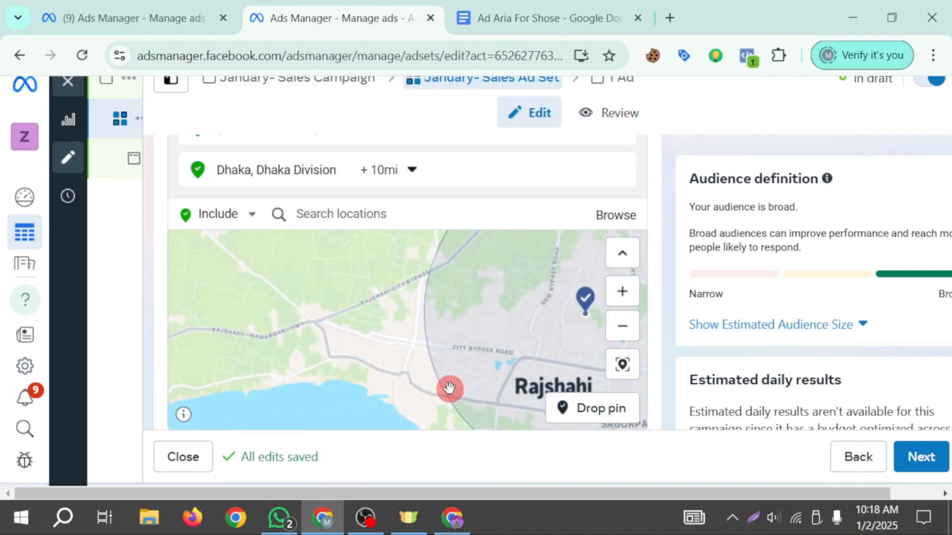
pyautogui.scroll(-1, 447, 367)
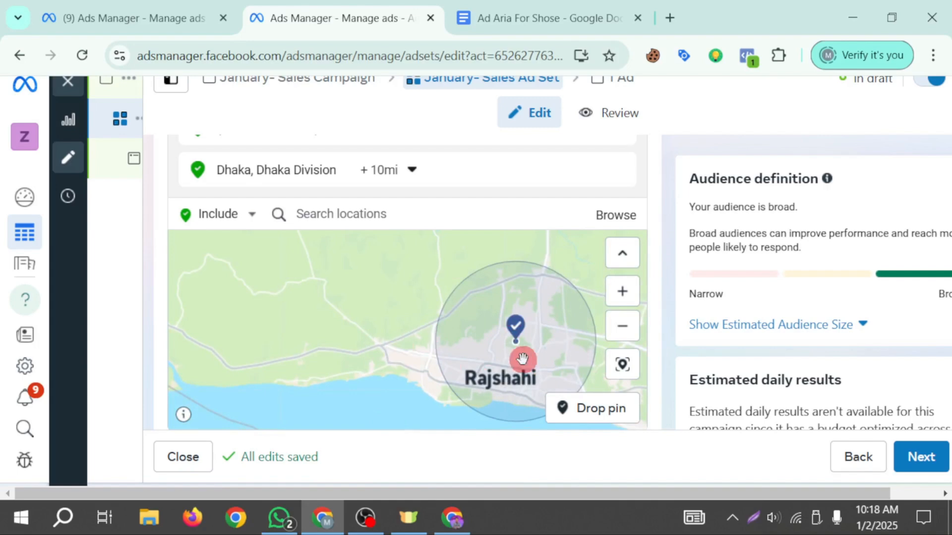
pyautogui.scroll(-1, 522, 358)
pyautogui.moveTo(515, 376); pyautogui.dragTo(340, 357)
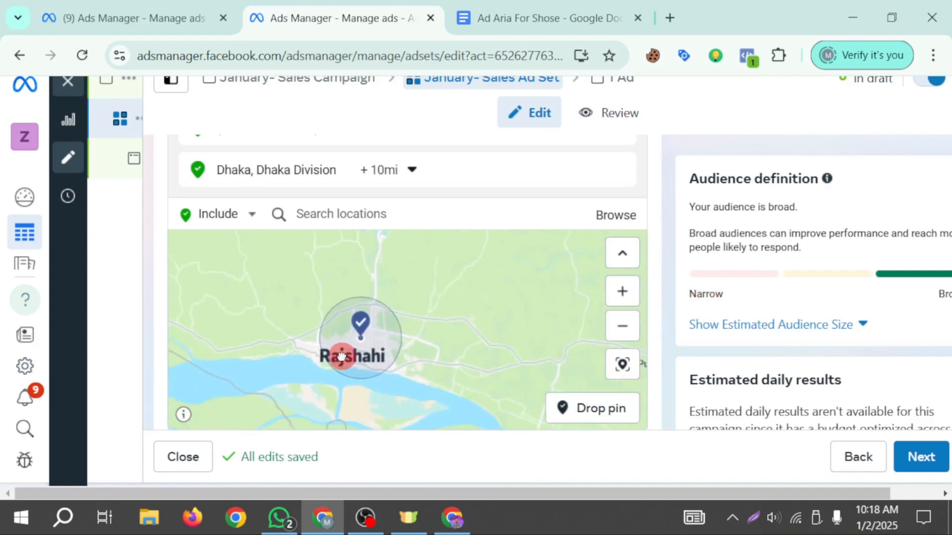
pyautogui.scroll(-1, 426, 375)
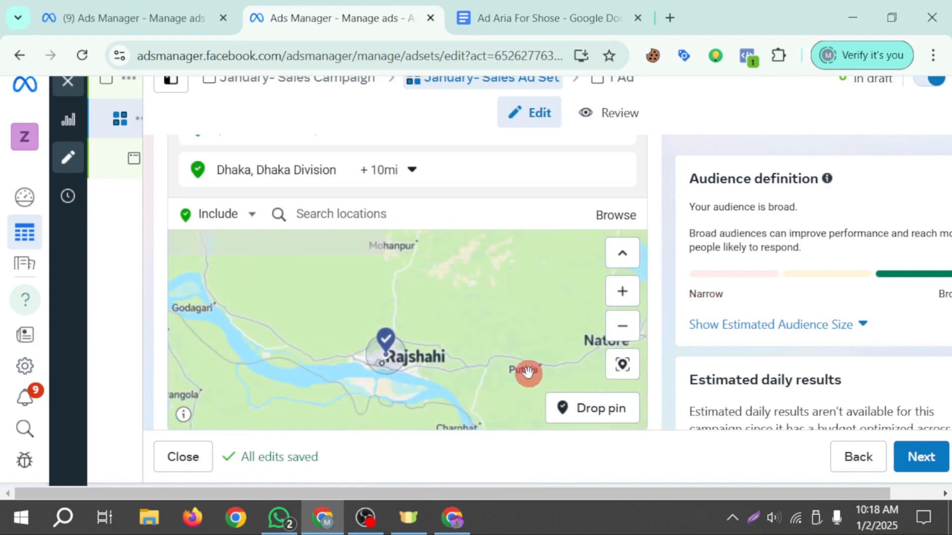
# - Drop an included location pin on the map at Natore, east of Rajshahi
pyautogui.moveTo(528, 372); pyautogui.dragTo(330, 321)
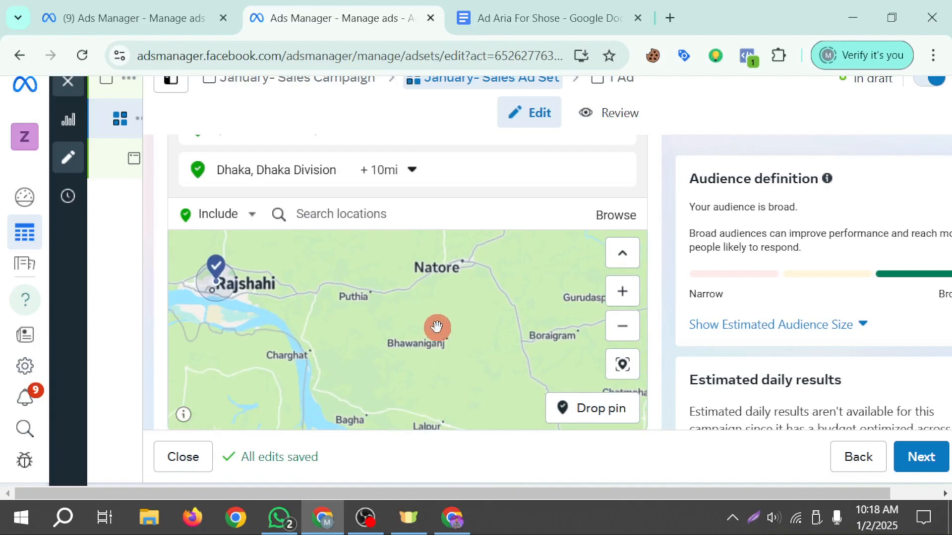
pyautogui.moveTo(460, 311); pyautogui.dragTo(444, 395)
pyautogui.click(590, 409)
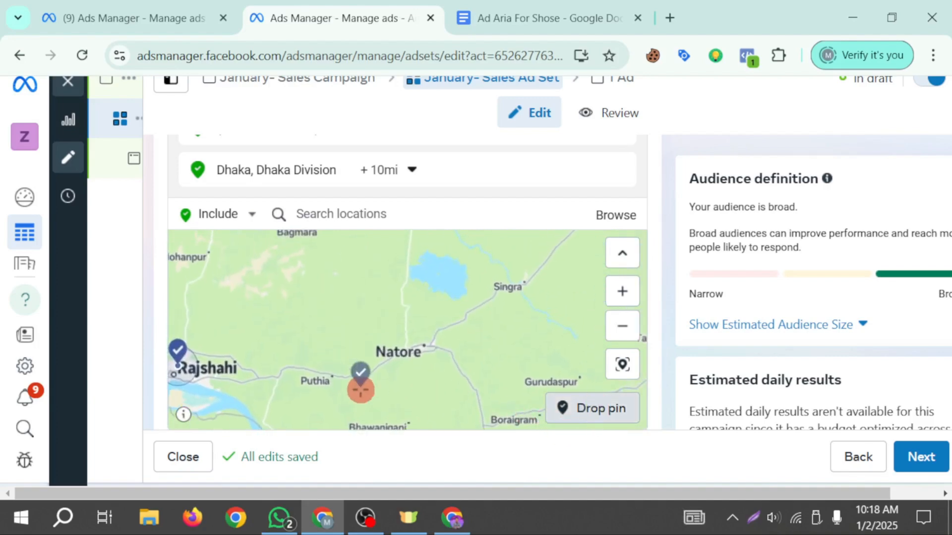
pyautogui.scroll(1, 361, 391)
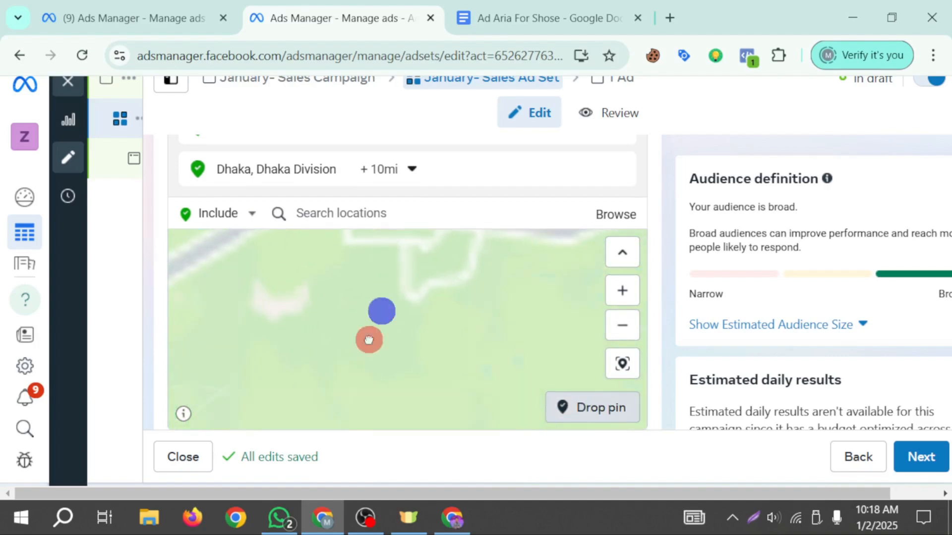
pyautogui.scroll(2, 367, 347)
pyautogui.scroll(-1, 398, 334)
pyautogui.moveTo(408, 335); pyautogui.dragTo(387, 400)
pyautogui.scroll(-1, 391, 367)
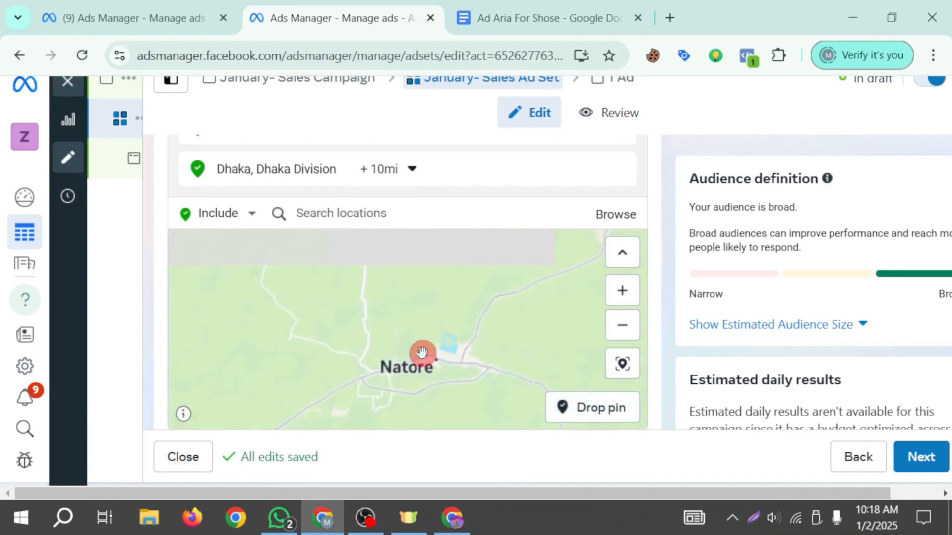
pyautogui.click(422, 352)
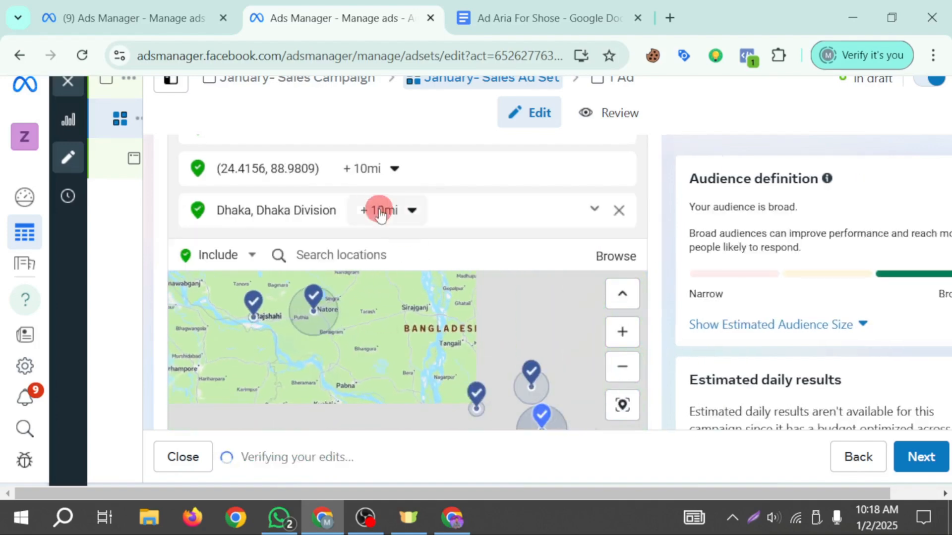
# - Set the targeting radius around the Natore pin to 4 mi
pyautogui.click(323, 171)
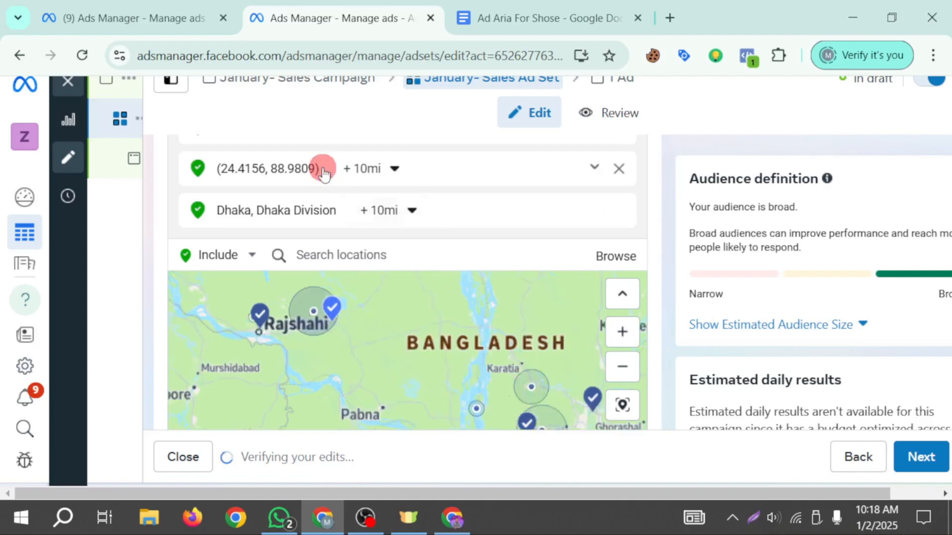
pyautogui.click(382, 168)
pyautogui.click(361, 227)
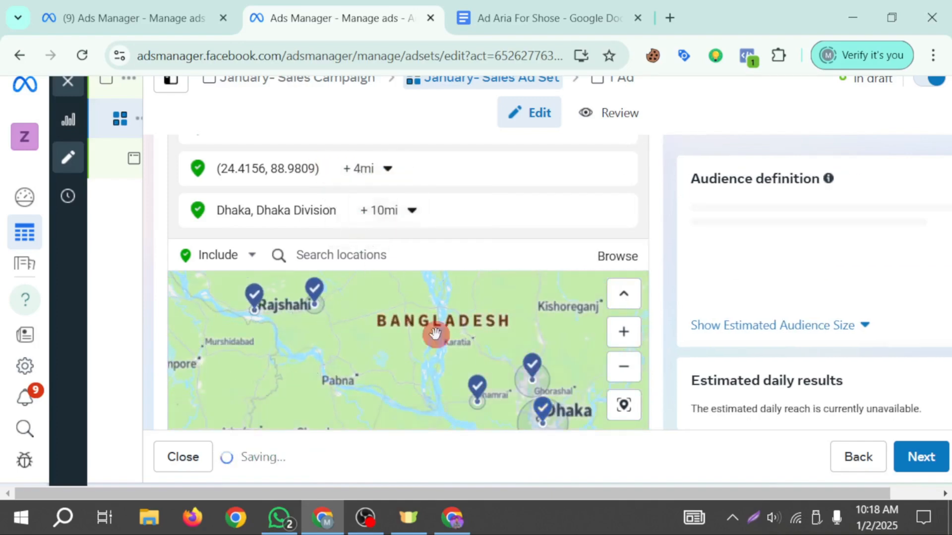
# - Drop an included location pin on the map at Bogura, north-east of Natore
pyautogui.moveTo(410, 376); pyautogui.dragTo(420, 442)
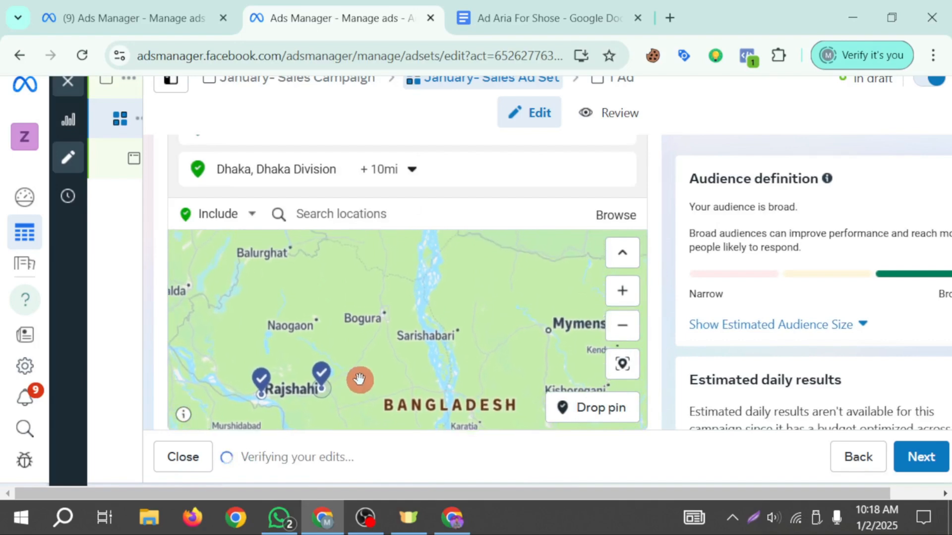
pyautogui.click(588, 408)
pyautogui.click(360, 316)
pyautogui.scroll(5, 427, 333)
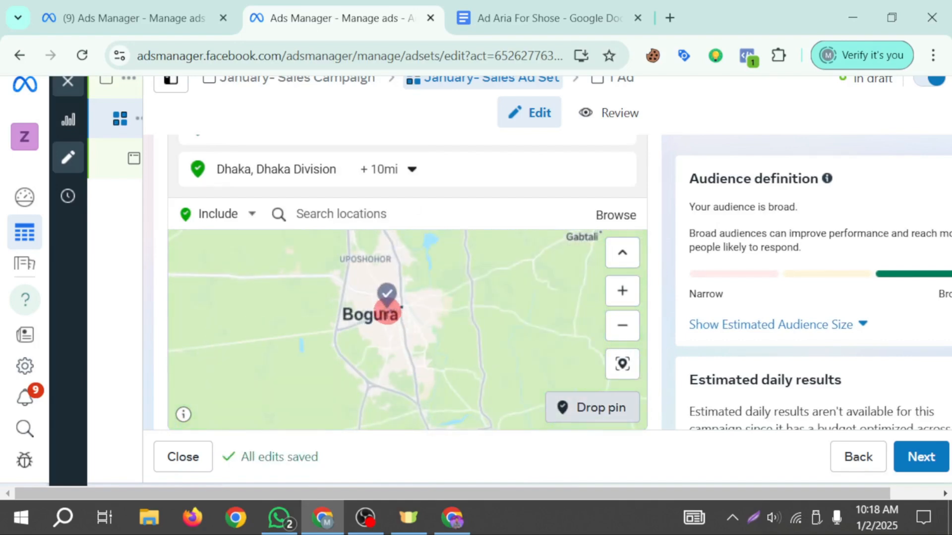
pyautogui.click(387, 312)
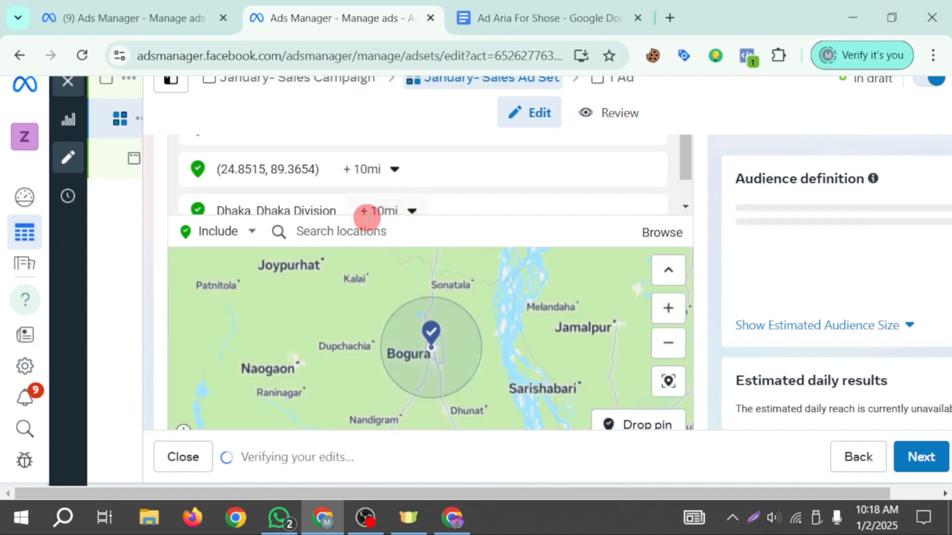
# - Set the targeting radius around the Bogura pin to 3 mi and survey the map eastwards to Sylhet
pyautogui.click(363, 253)
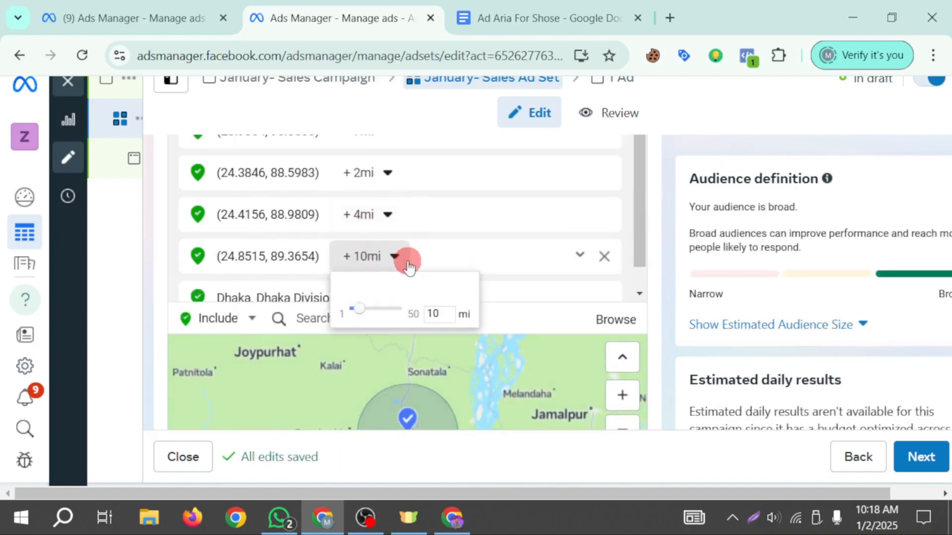
pyautogui.moveTo(353, 314); pyautogui.dragTo(357, 316)
pyautogui.click(460, 316)
pyautogui.click(482, 332)
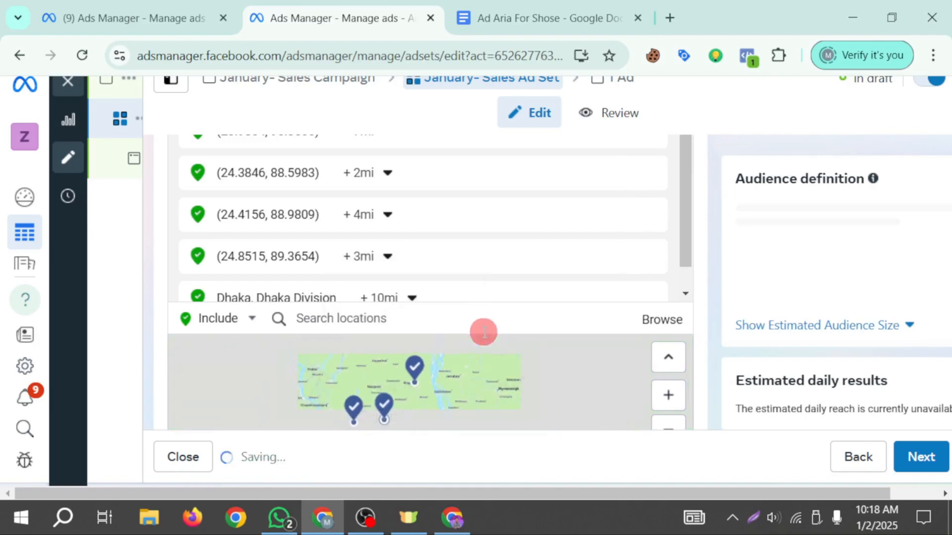
pyautogui.scroll(1, 414, 390)
pyautogui.click(433, 403)
pyautogui.moveTo(432, 402); pyautogui.dragTo(373, 399)
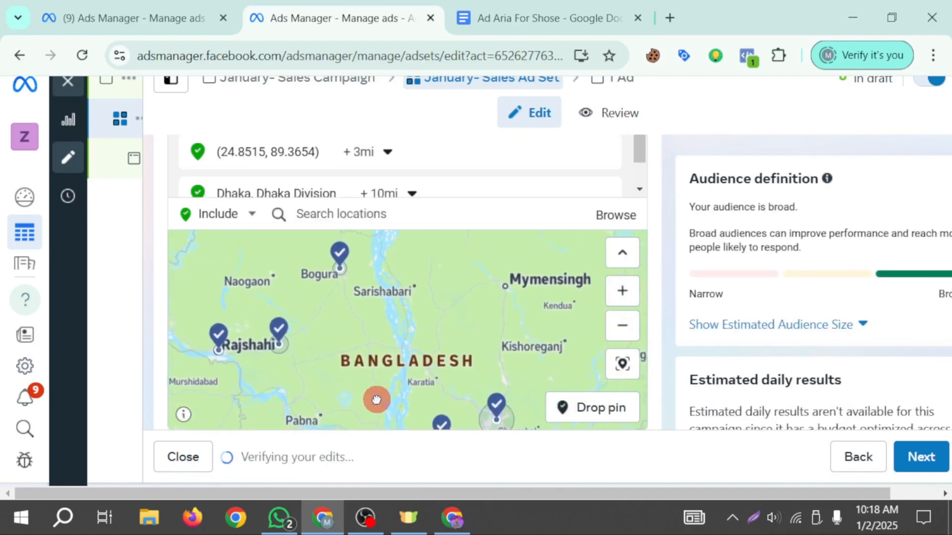
pyautogui.moveTo(460, 337); pyautogui.dragTo(294, 387)
pyautogui.scroll(-2, 376, 311)
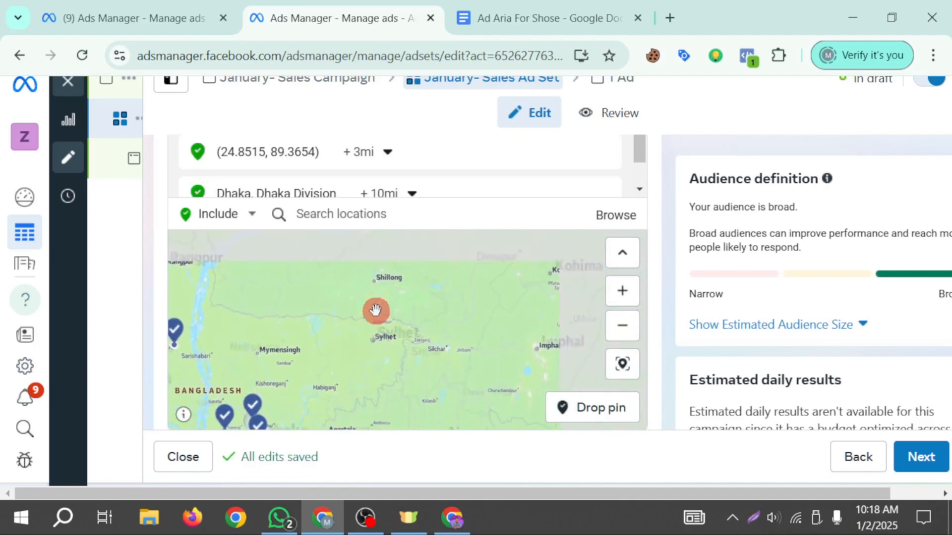
# - Find Pabna District in the Ad Aria For Shose Google Docs document and copy the area name Ishwardi
pyautogui.click(533, 20)
pyautogui.scroll(-3, 476, 319)
pyautogui.scroll(-9, 556, 321)
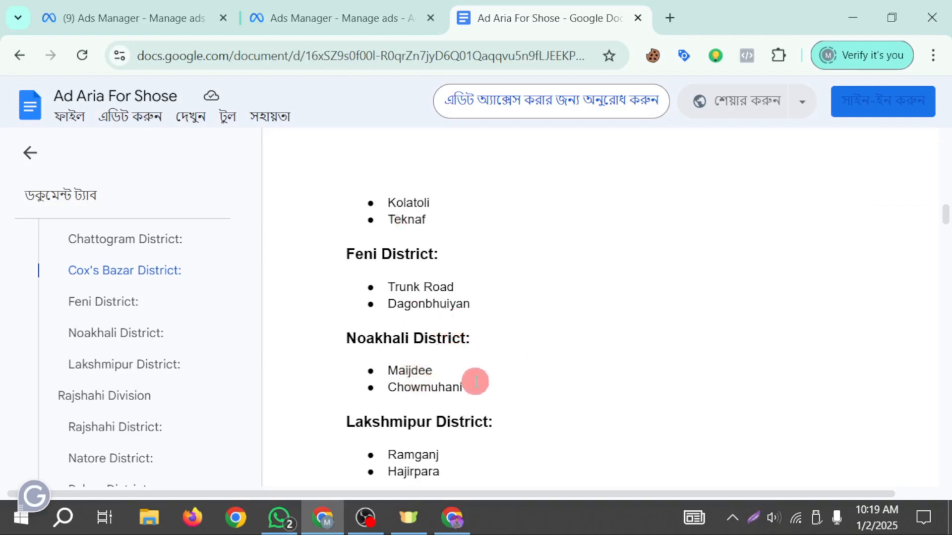
pyautogui.scroll(-2, 474, 383)
pyautogui.scroll(-4, 448, 327)
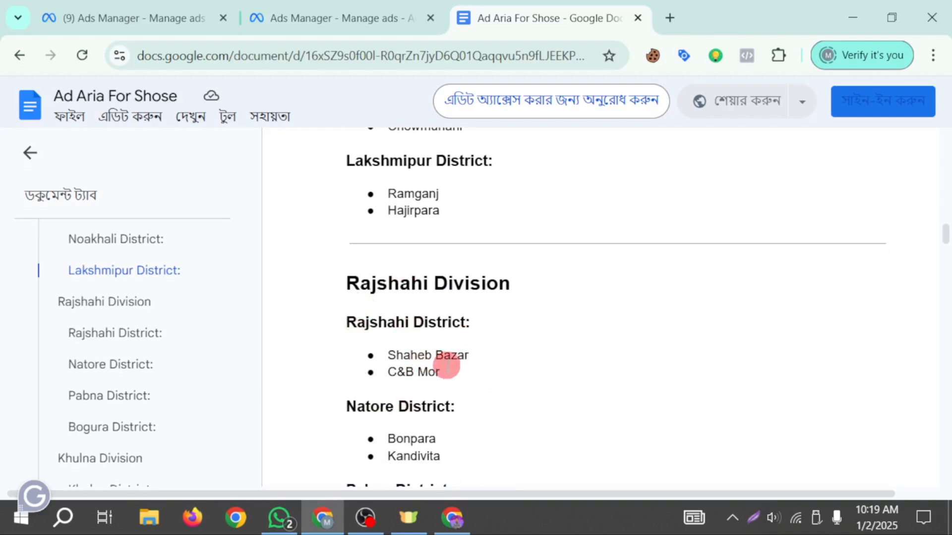
pyautogui.scroll(-4, 447, 366)
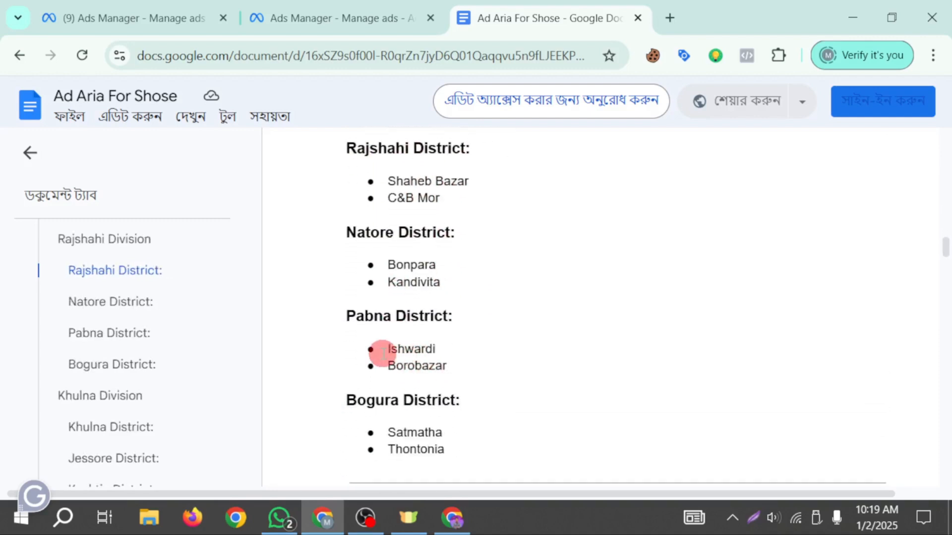
pyautogui.moveTo(399, 352); pyautogui.dragTo(460, 353)
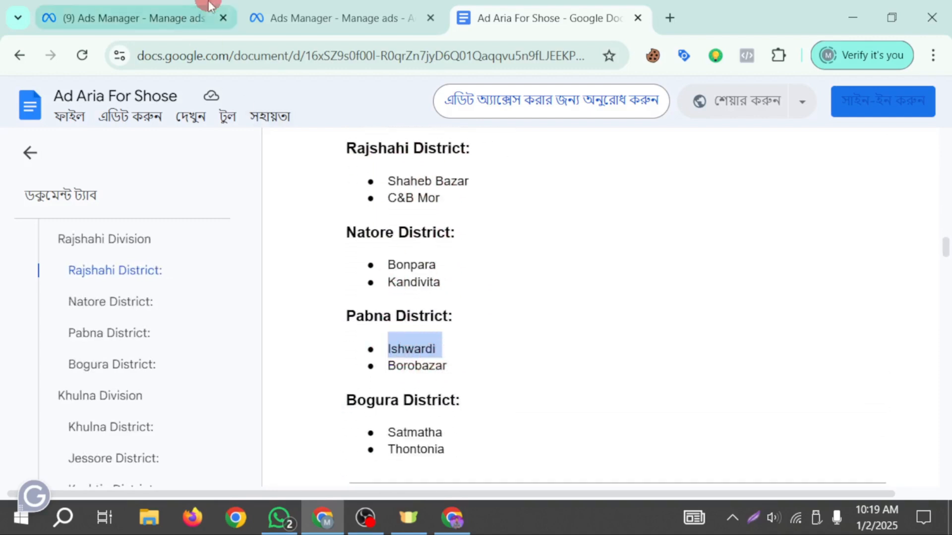
# - Back in Ads Manager, add "Ishwardi, Pabna" as an included location and inspect where it falls on the map
pyautogui.click(283, 17)
pyautogui.click(397, 215)
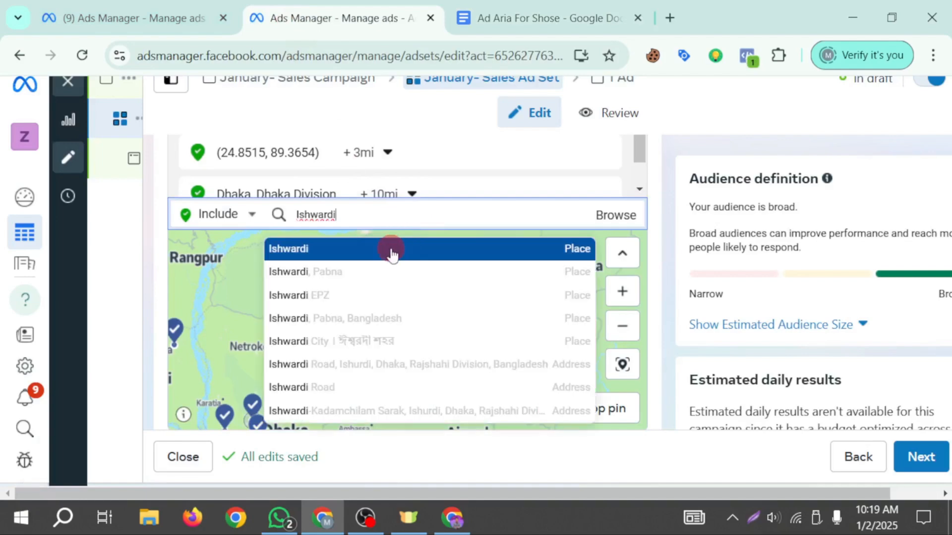
pyautogui.click(366, 281)
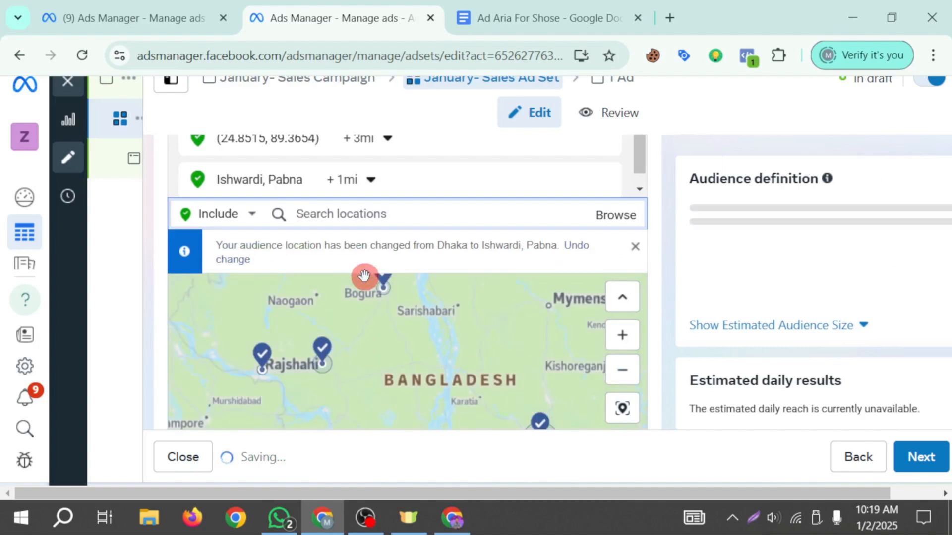
pyautogui.click(293, 178)
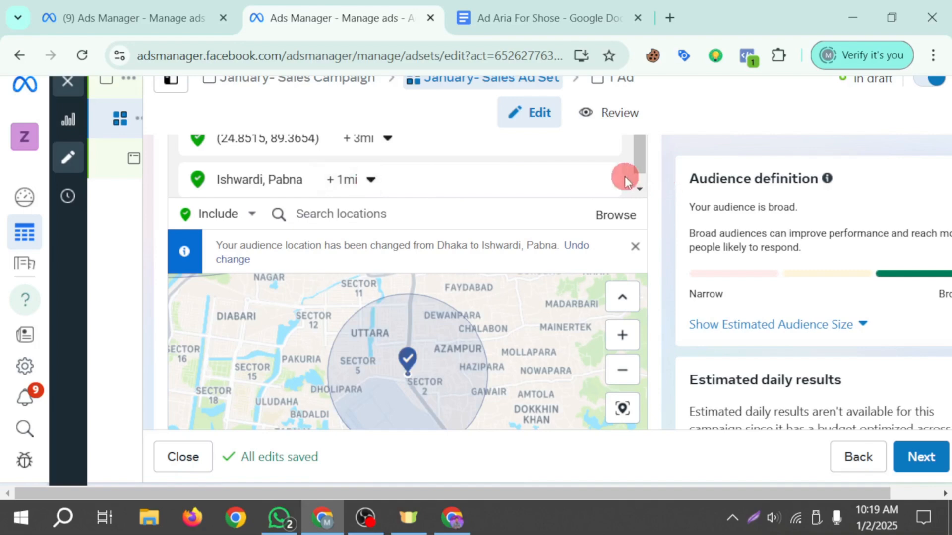
pyautogui.scroll(-5, 463, 325)
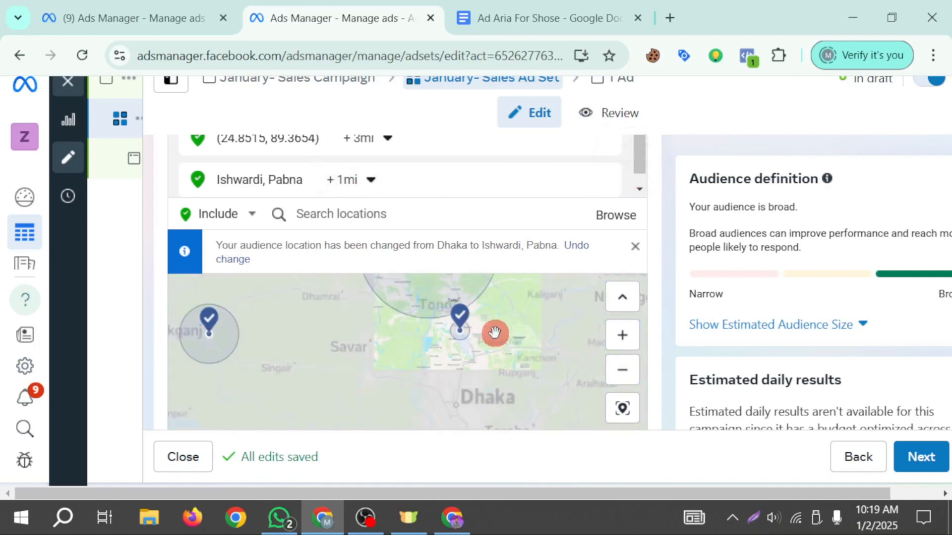
pyautogui.scroll(5, 494, 333)
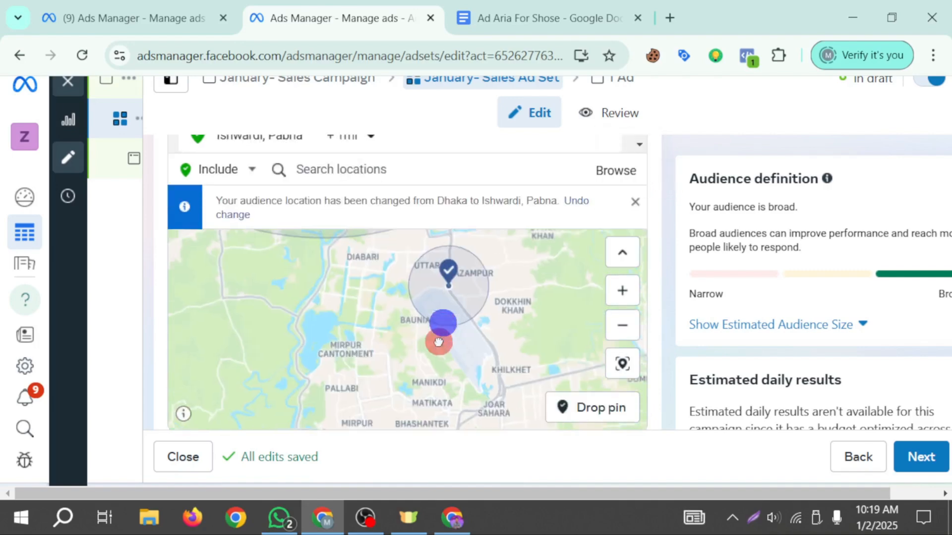
pyautogui.moveTo(438, 342); pyautogui.dragTo(428, 356)
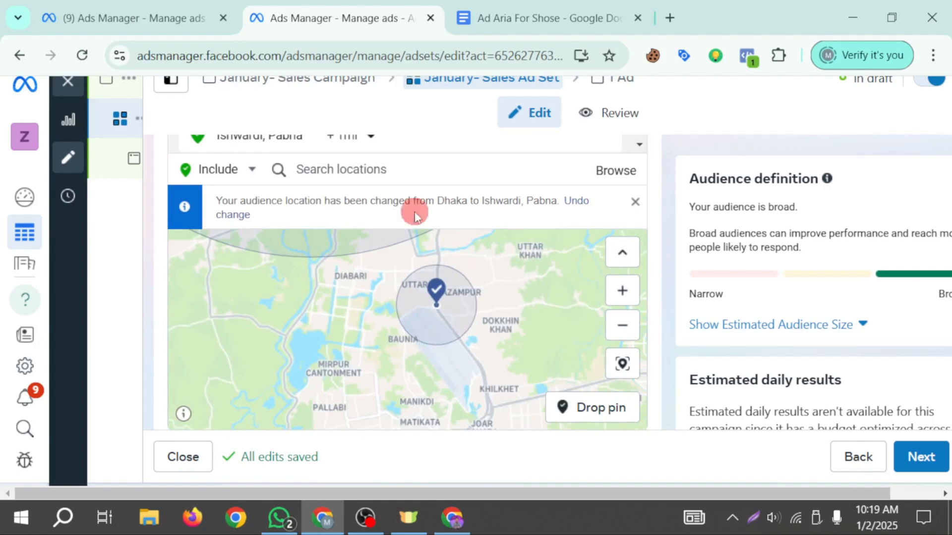
# - Set the targeting radius around Ishwardi, Pabna to 4 mi and check the pins across Bangladesh
pyautogui.scroll(3, 358, 164)
pyautogui.click(371, 222)
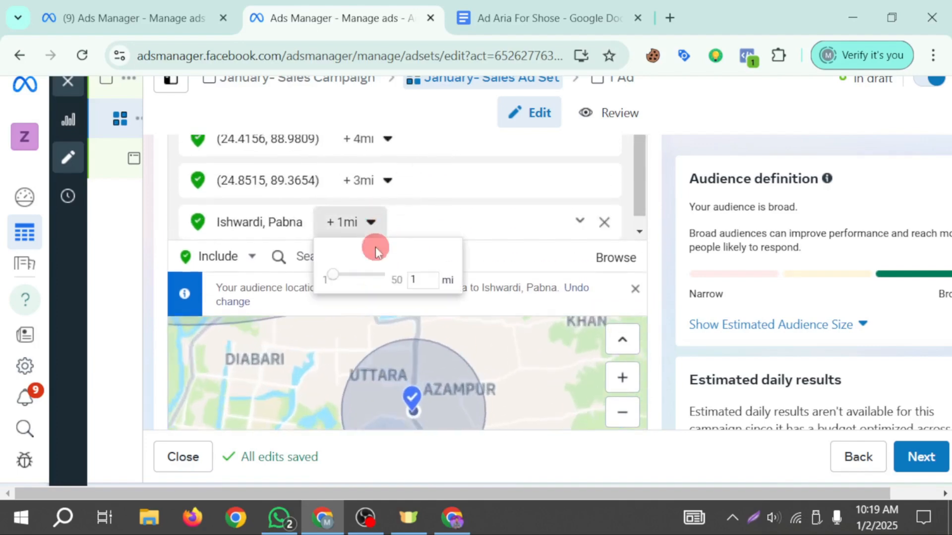
pyautogui.moveTo(340, 281); pyautogui.dragTo(340, 281)
pyautogui.scroll(2, 403, 341)
pyautogui.scroll(-5, 402, 341)
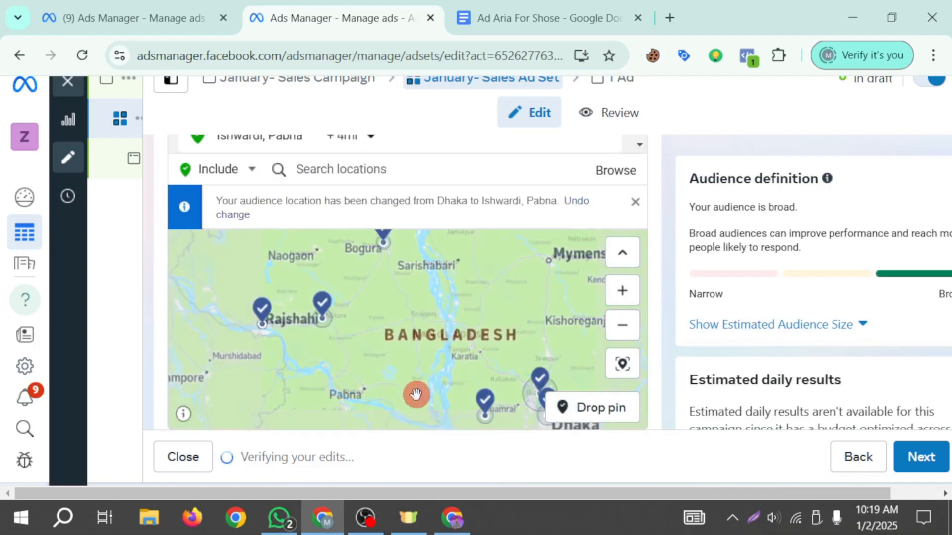
pyautogui.scroll(2, 404, 310)
pyautogui.moveTo(415, 313); pyautogui.dragTo(342, 333)
# - Find Khulna District in the Ad Aria For Shose Google Docs document and copy the area name Gallamari
pyautogui.click(497, 18)
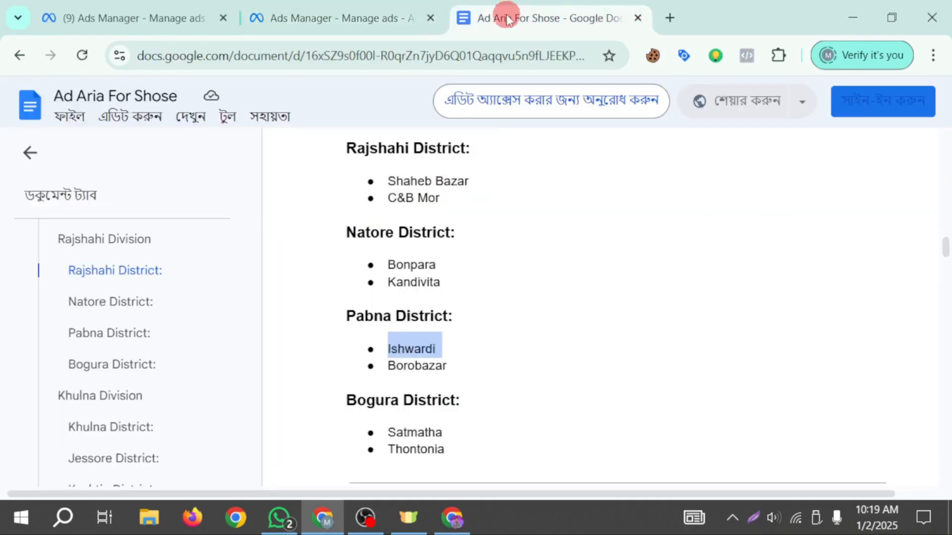
pyautogui.scroll(-2, 446, 347)
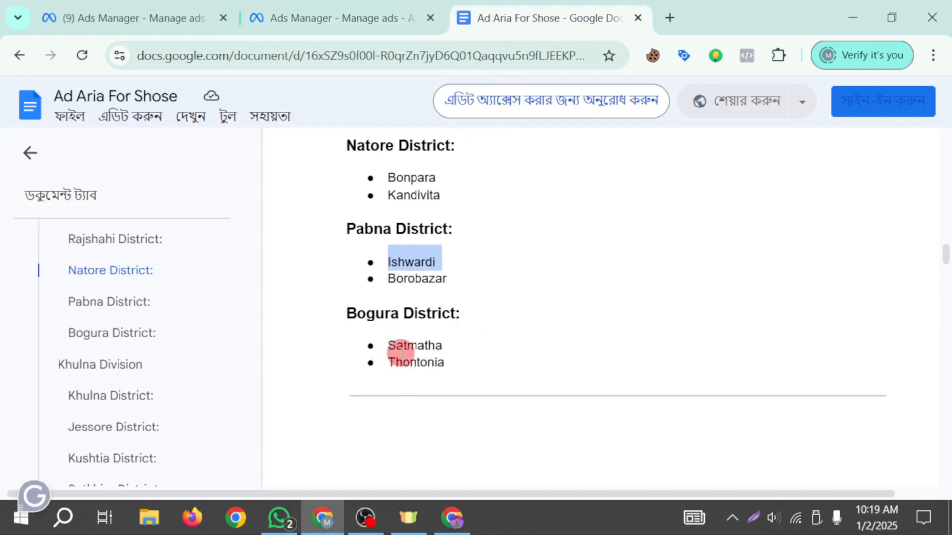
pyautogui.scroll(-8, 456, 326)
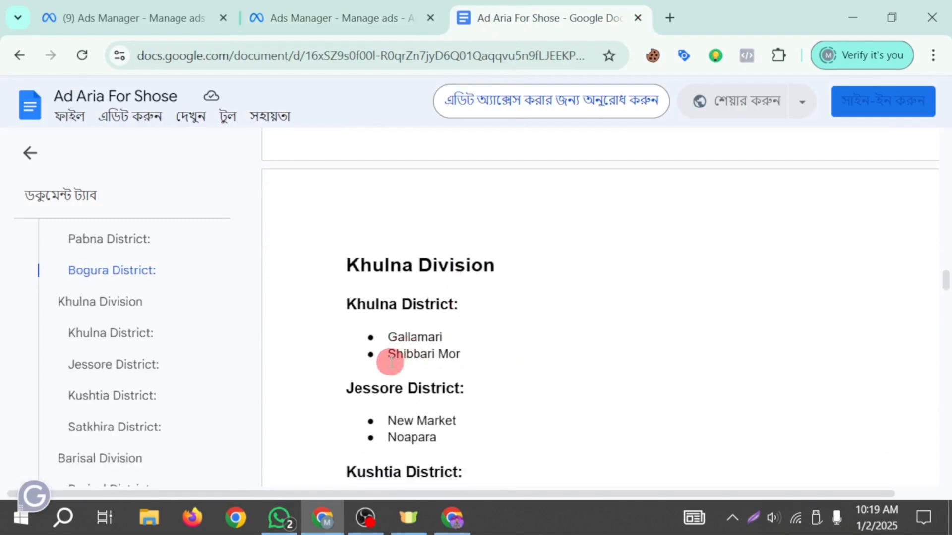
pyautogui.moveTo(390, 339); pyautogui.dragTo(441, 339)
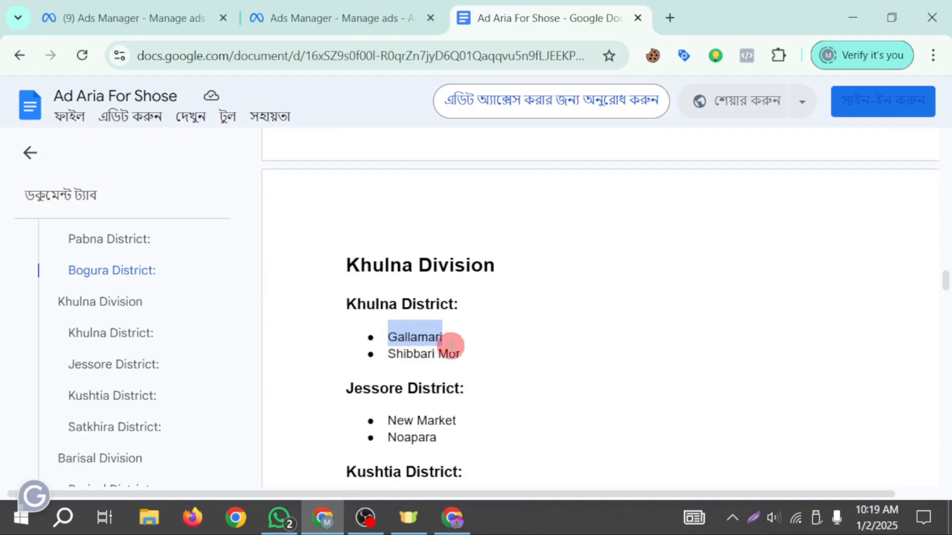
# - Back in Ads Manager, search for Gallamari and include the Gallamari North Khal Bank Road address in Khulna
pyautogui.click(277, 19)
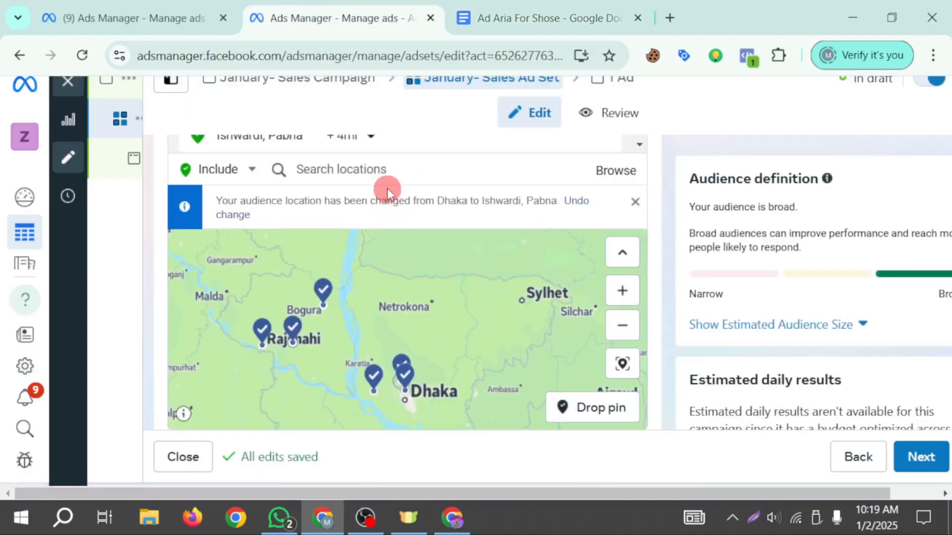
pyautogui.click(382, 174)
pyautogui.write('Gallamari')
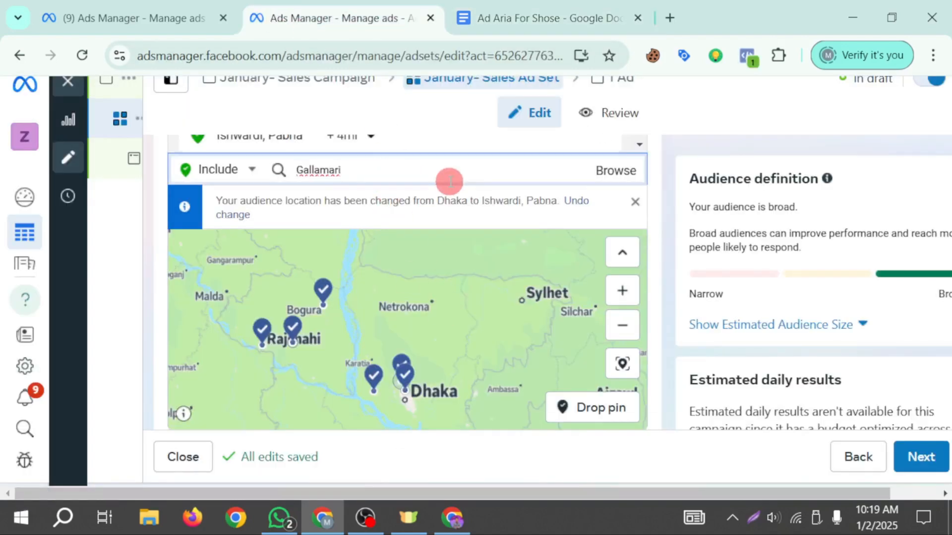
pyautogui.write('kh')
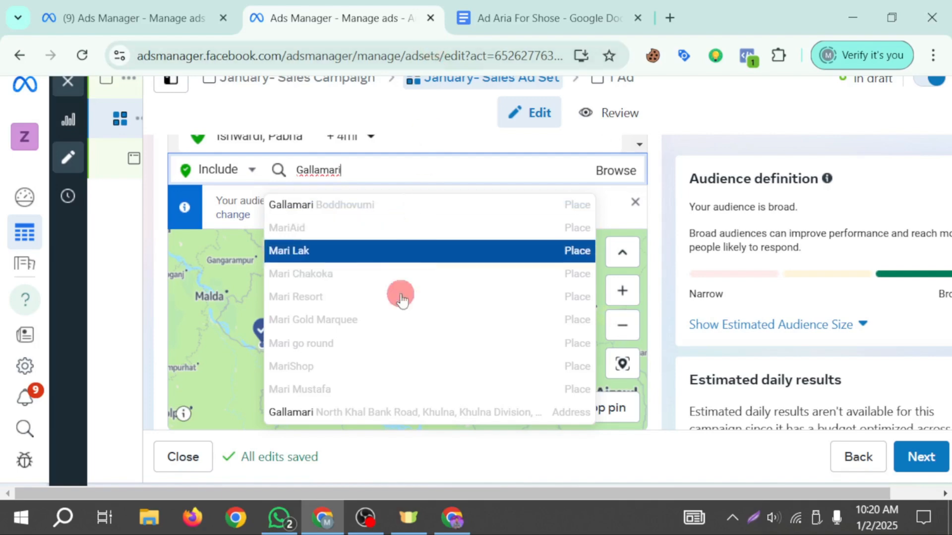
pyautogui.click(423, 415)
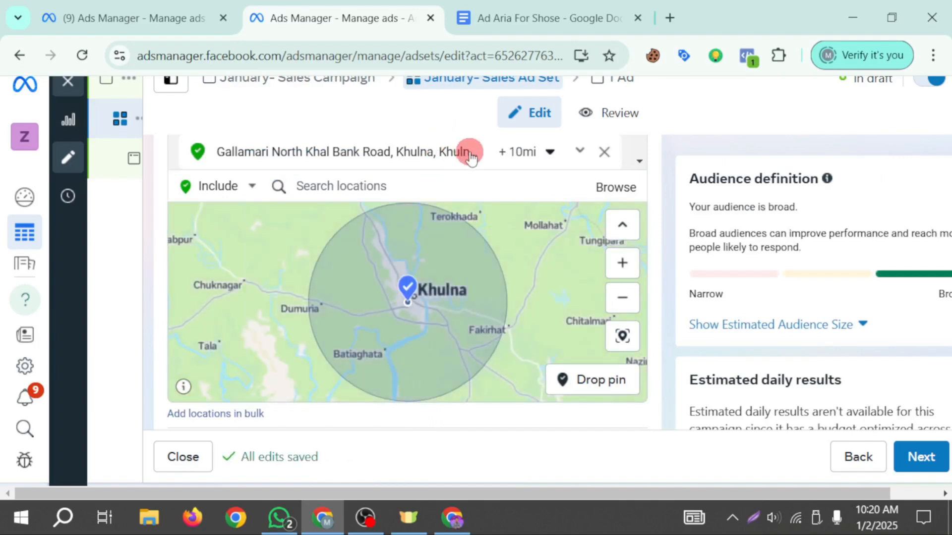
# - Set the targeting radius around the Gallamari location to 4 mi and check its coverage of Khulna on the map
pyautogui.click(531, 153)
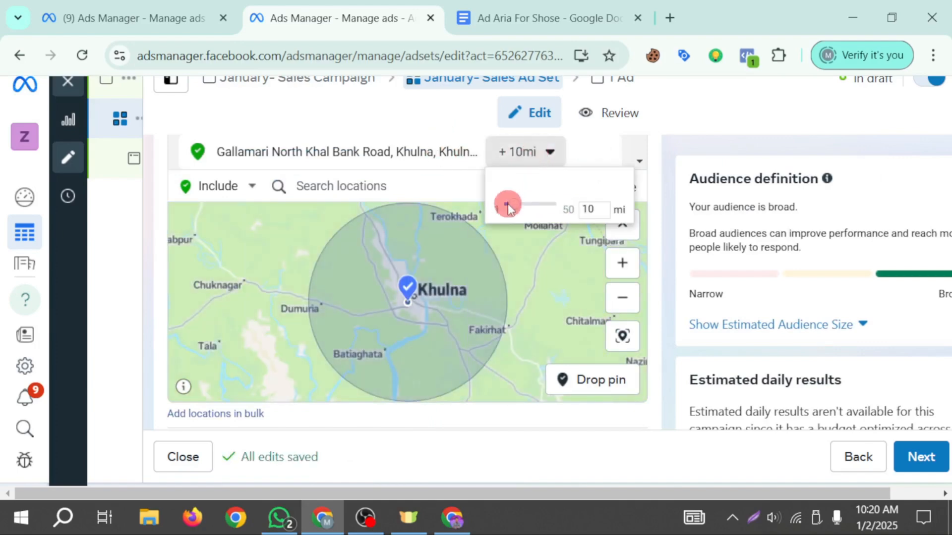
pyautogui.moveTo(504, 204); pyautogui.dragTo(512, 200)
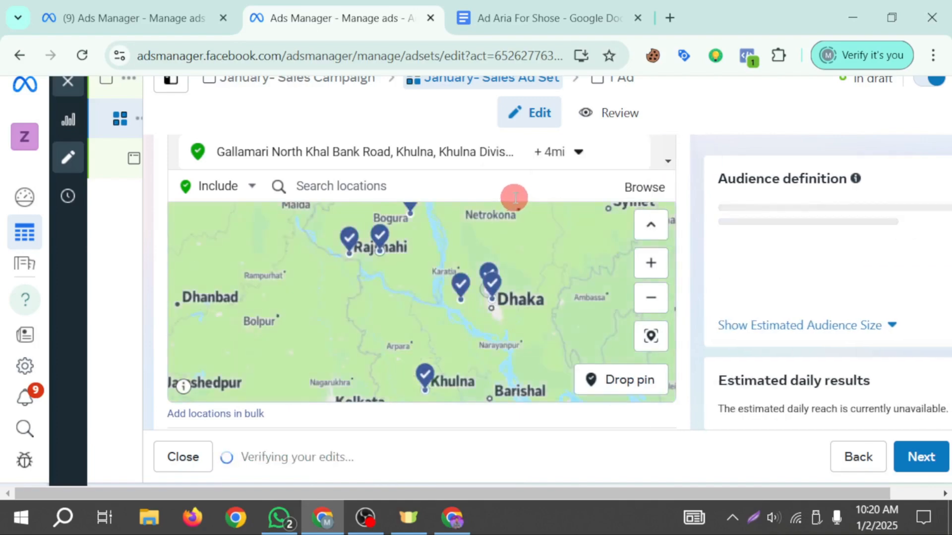
pyautogui.click(477, 306)
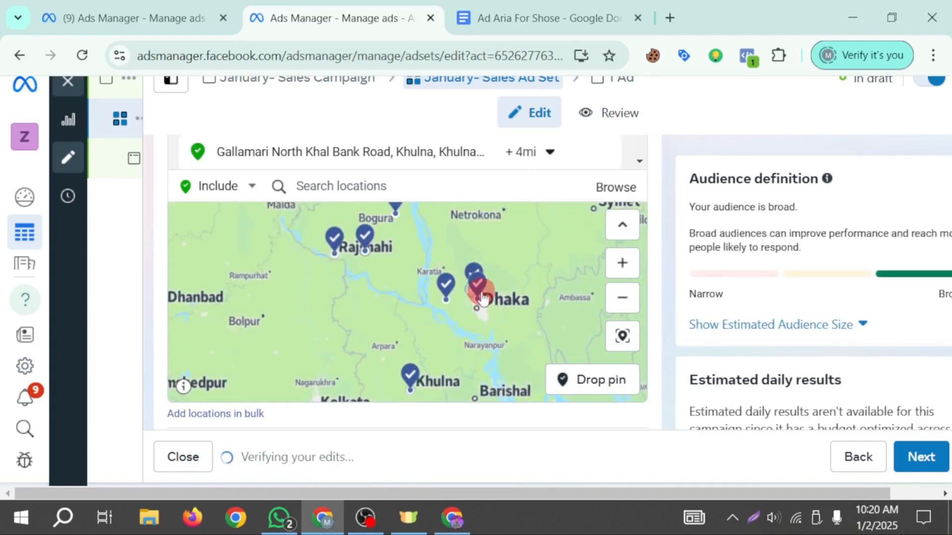
pyautogui.moveTo(487, 342); pyautogui.dragTo(385, 259)
pyautogui.scroll(1, 335, 306)
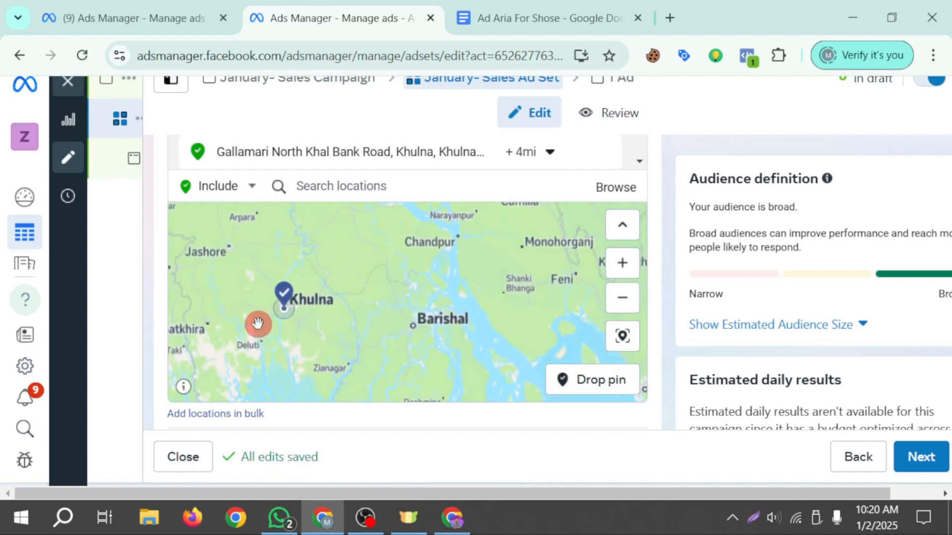
pyautogui.scroll(2, 257, 323)
pyautogui.moveTo(363, 289); pyautogui.dragTo(278, 327)
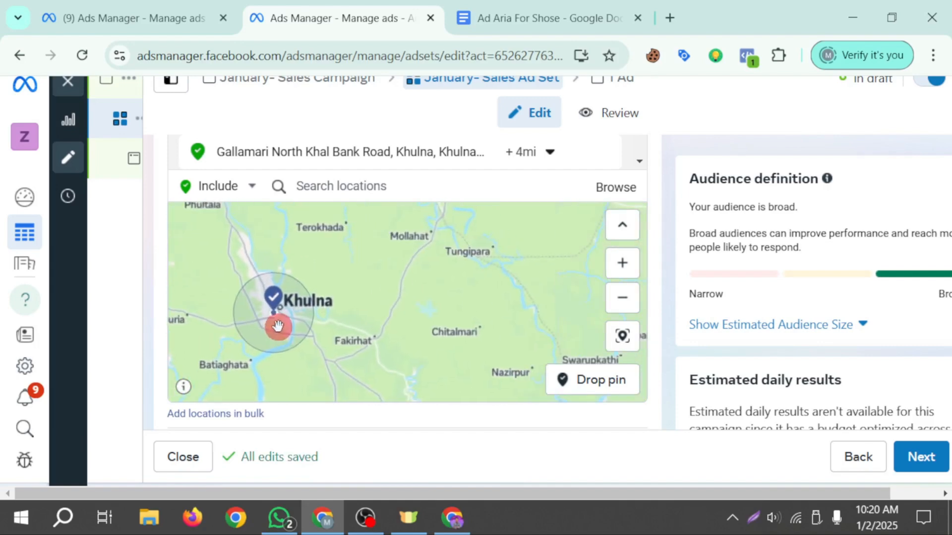
# - Copy New Market under Jessore District in the Ad Aria For Shose Google Docs document and enter it in the Ads Manager location search
pyautogui.click(516, 18)
pyautogui.scroll(-2, 426, 358)
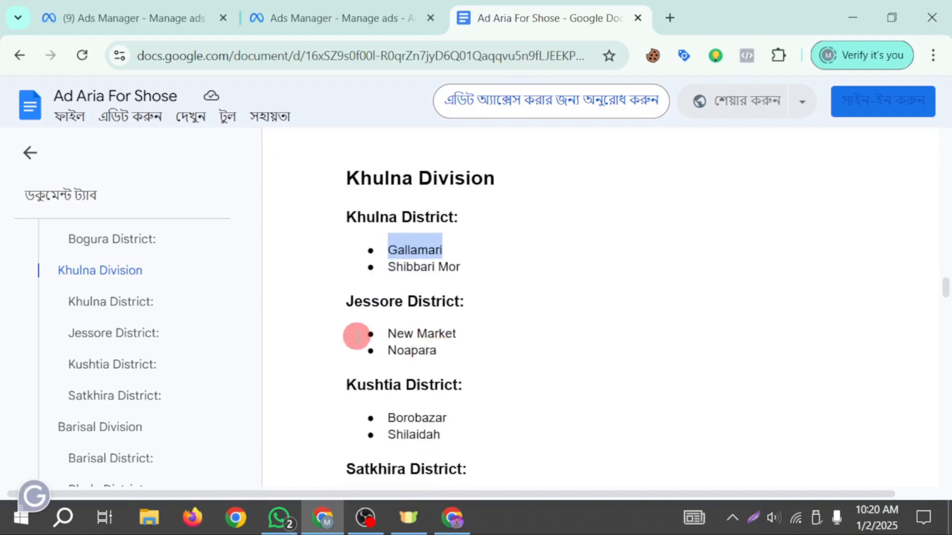
pyautogui.moveTo(390, 338); pyautogui.dragTo(480, 340)
pyautogui.hotkey('ctrl', 'c')
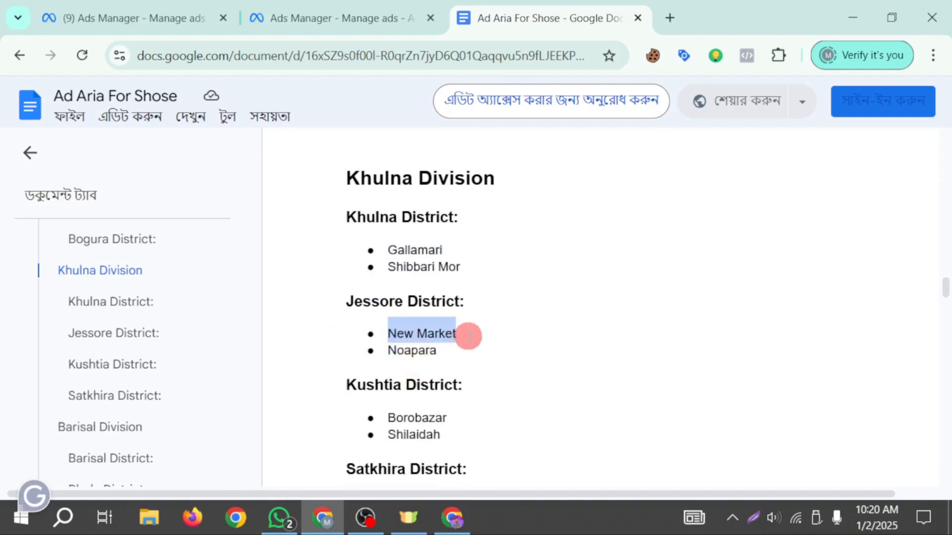
pyautogui.click(342, 18)
pyautogui.click(369, 184)
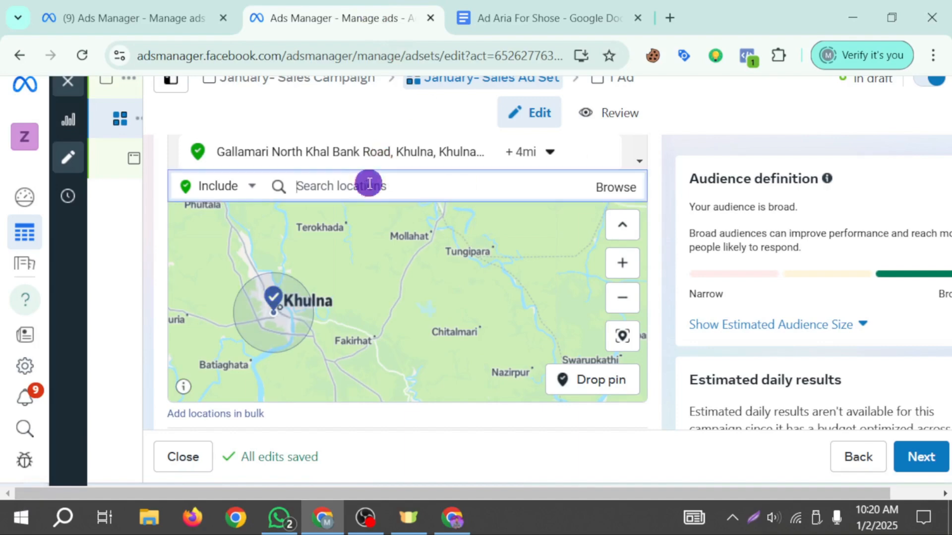
pyautogui.hotkey('ctrl', 'v')
# - Copy Jessore from the Google Docs document, add it to the New Market location search in Ads Manager, and include Newmarket,jessore
pyautogui.click(541, 18)
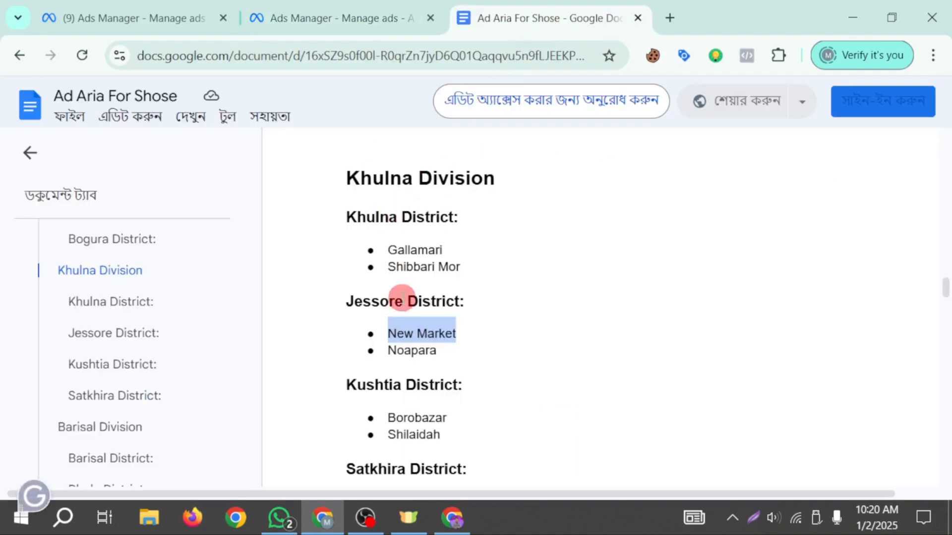
pyautogui.moveTo(402, 297); pyautogui.dragTo(325, 298)
pyautogui.hotkey('ctrl', 'c')
pyautogui.click(310, 19)
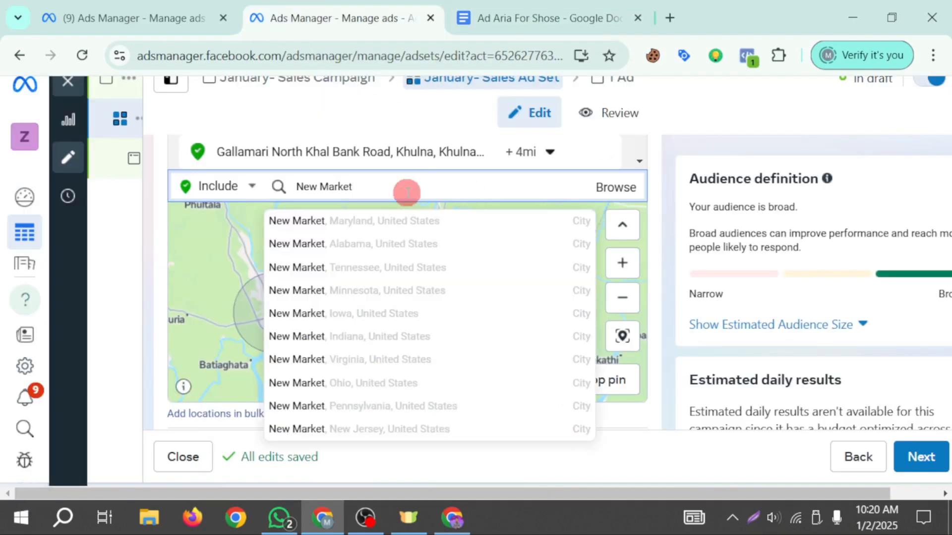
pyautogui.hotkey('ctrl', 'v')
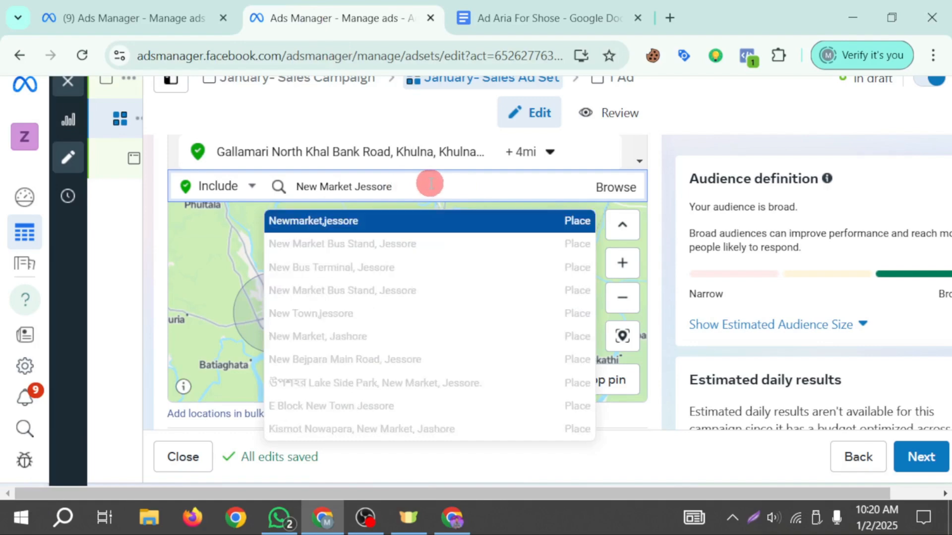
pyautogui.click(373, 221)
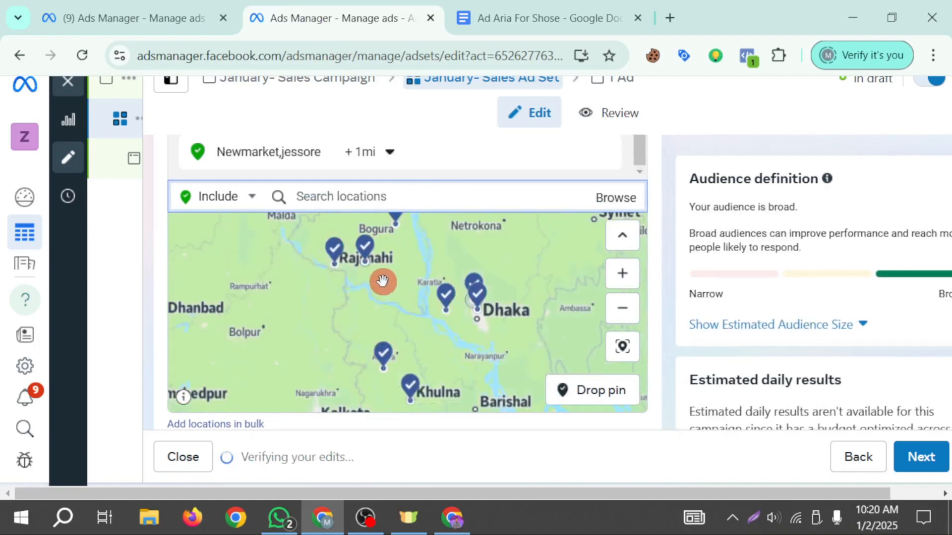
# - Set the targeting radius around Newmarket,jessore to 4 mi and check its coverage on the map
pyautogui.click(325, 153)
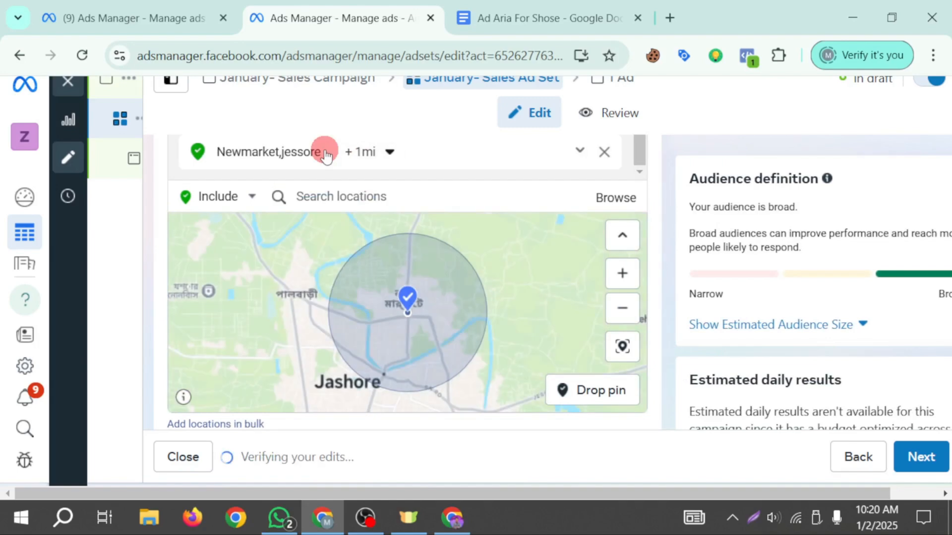
pyautogui.click(379, 151)
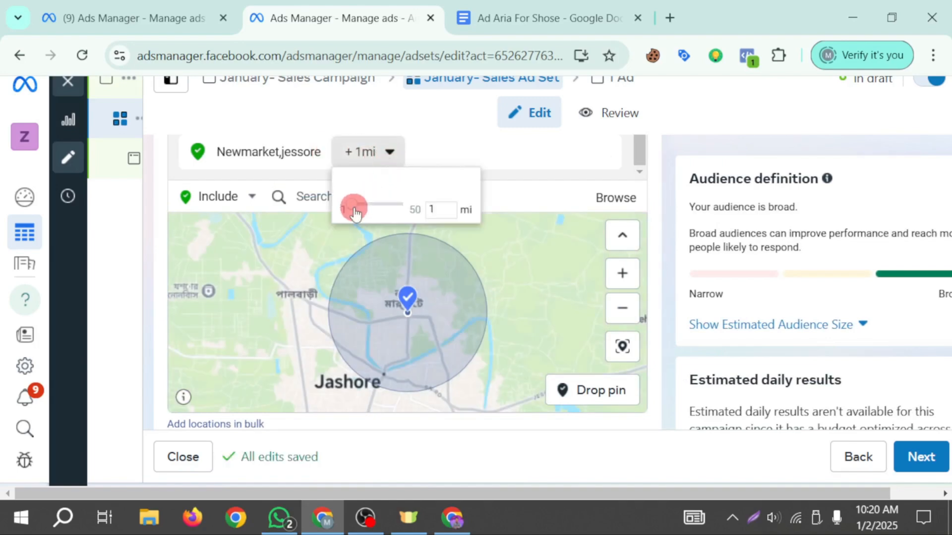
pyautogui.moveTo(355, 209); pyautogui.dragTo(363, 213)
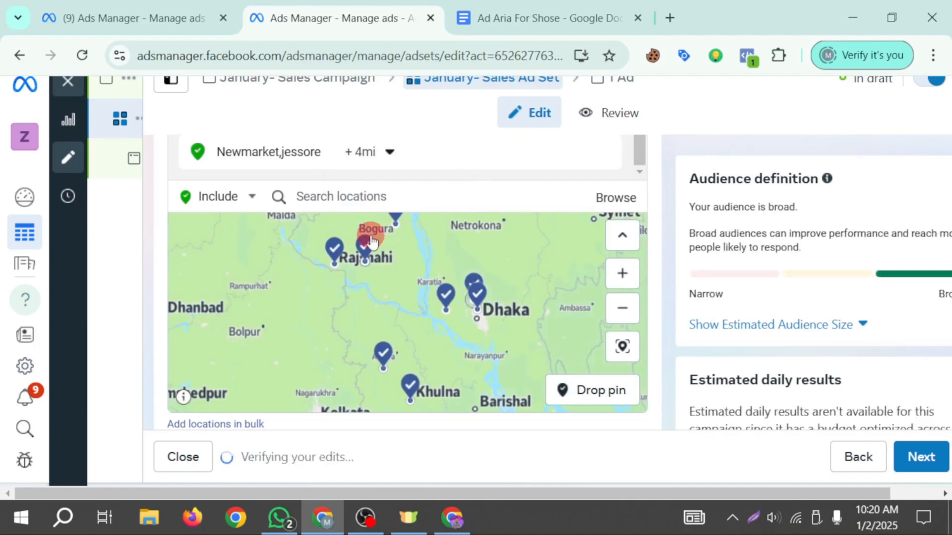
pyautogui.click(283, 154)
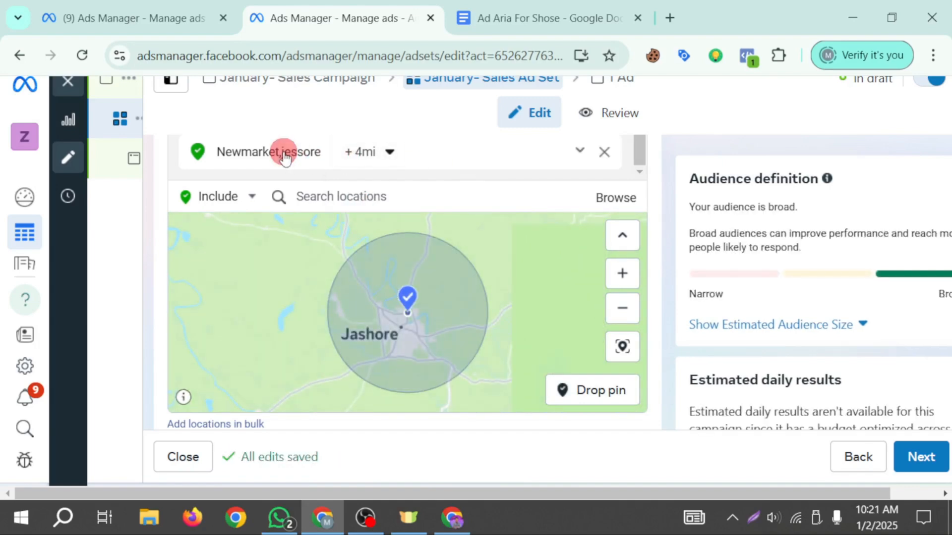
# - Set the targeting radius around Newmarket,jessore to 3 mi
pyautogui.click(391, 152)
pyautogui.click(364, 207)
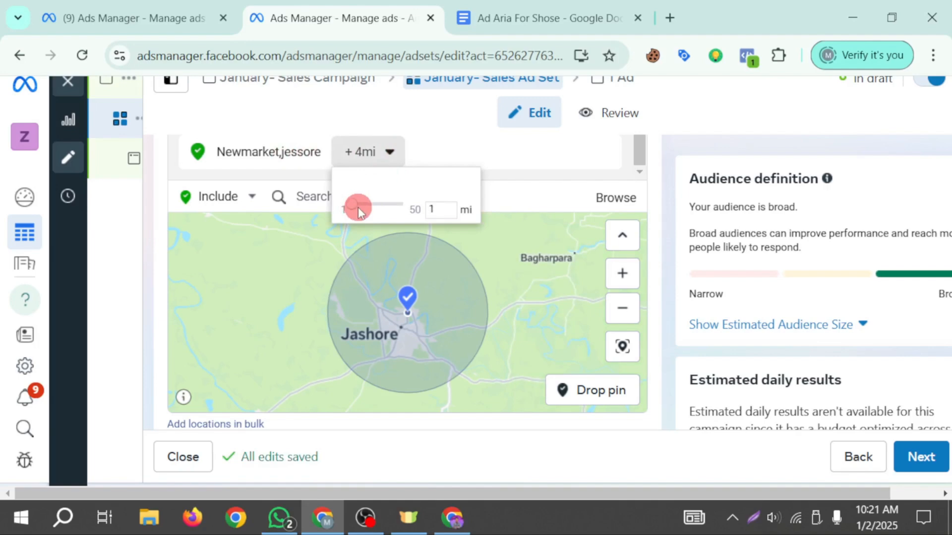
pyautogui.moveTo(357, 209); pyautogui.dragTo(361, 210)
pyautogui.click(303, 271)
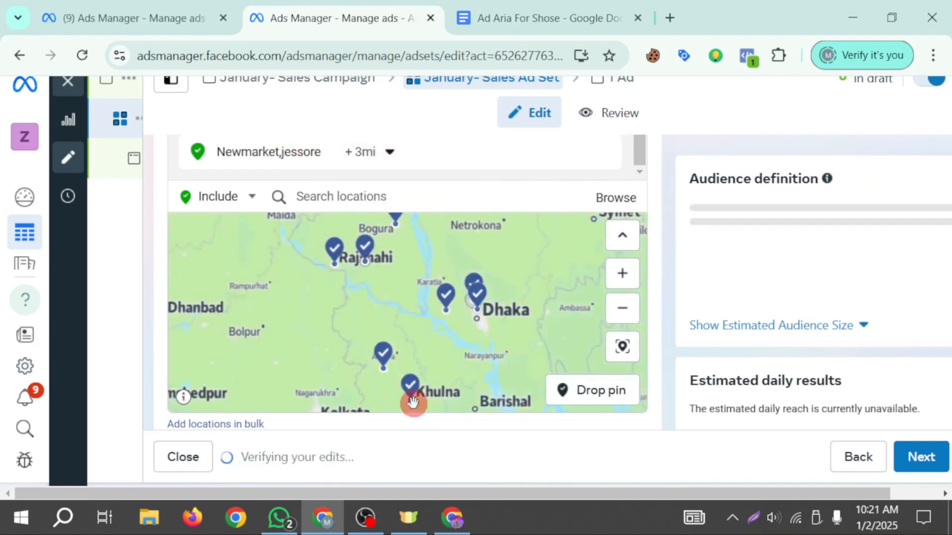
# - Copy Borobazar under Kushtia District in the Google Docs document and enter it in the Ads Manager location search
pyautogui.click(469, 18)
pyautogui.scroll(-1, 402, 325)
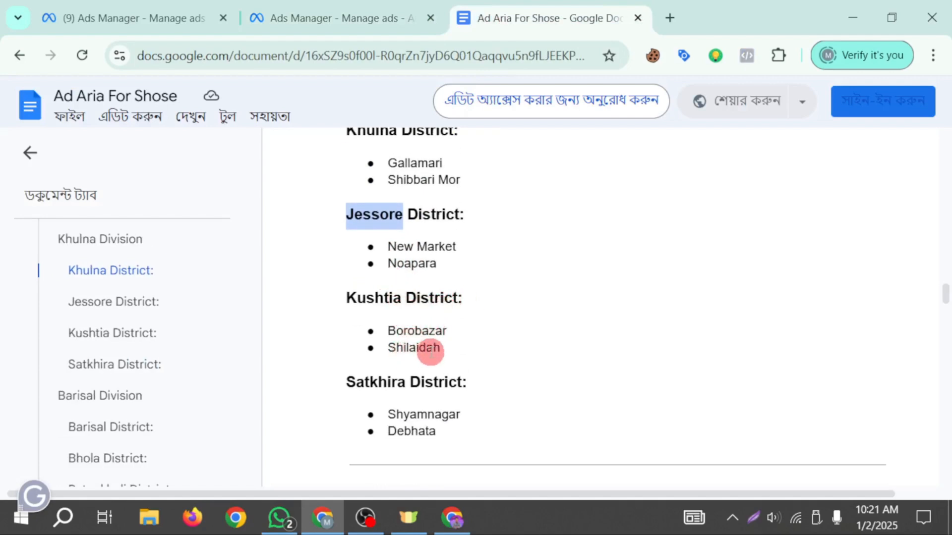
pyautogui.moveTo(449, 334); pyautogui.dragTo(380, 335)
pyautogui.hotkey('ctrl', 'c')
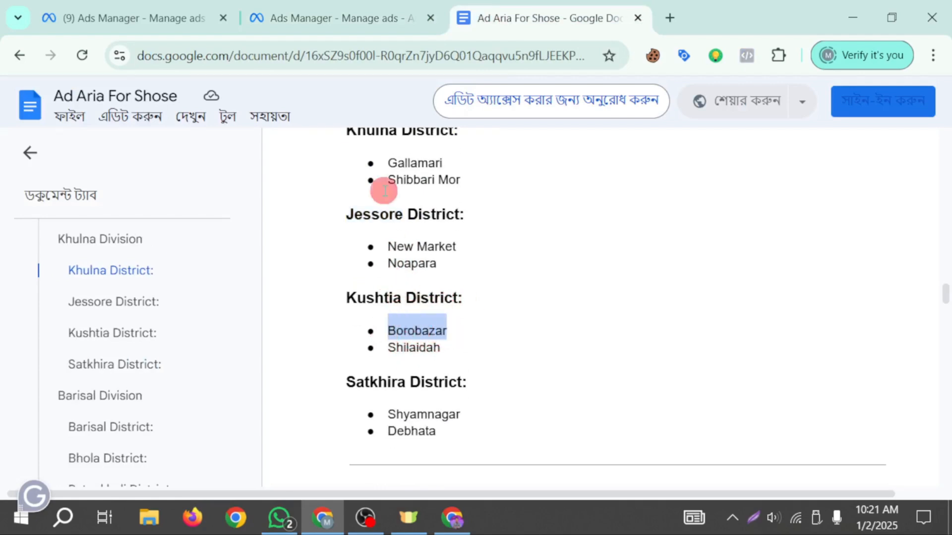
pyautogui.click(292, 20)
pyautogui.click(400, 202)
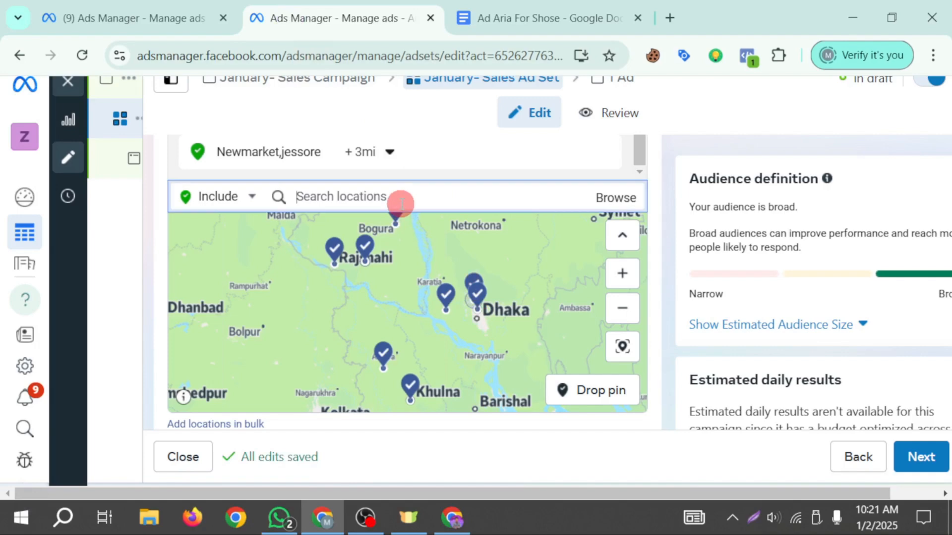
pyautogui.hotkey('ctrl', 'v')
# - Copy Kushtia from the Google Docs document, add it to the Borobazar search in Ads Manager, and include the Kushtia City place
pyautogui.click(570, 18)
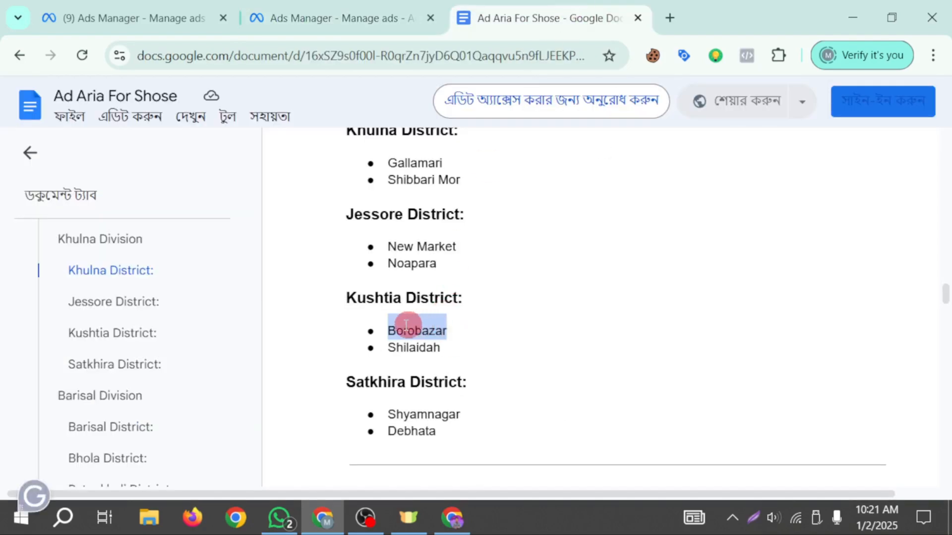
pyautogui.moveTo(342, 303); pyautogui.dragTo(400, 305)
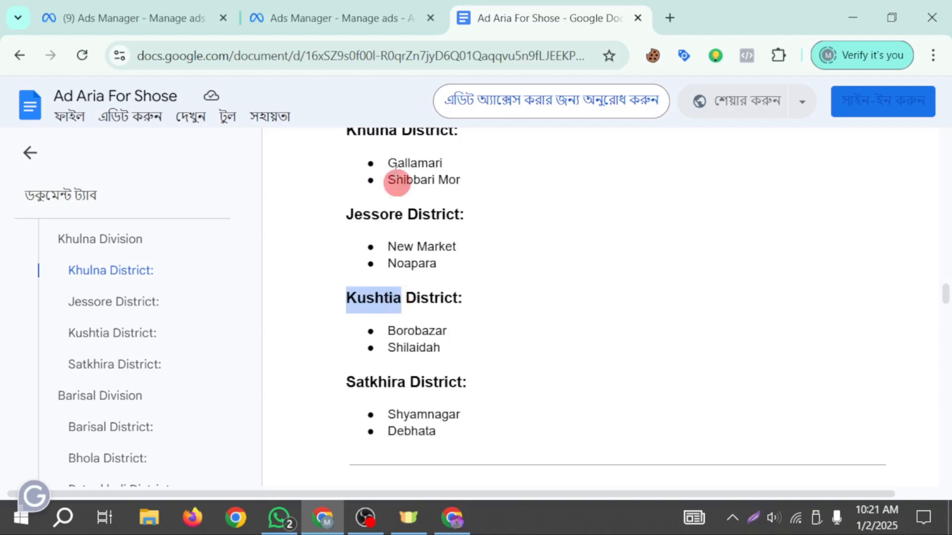
pyautogui.click(324, 19)
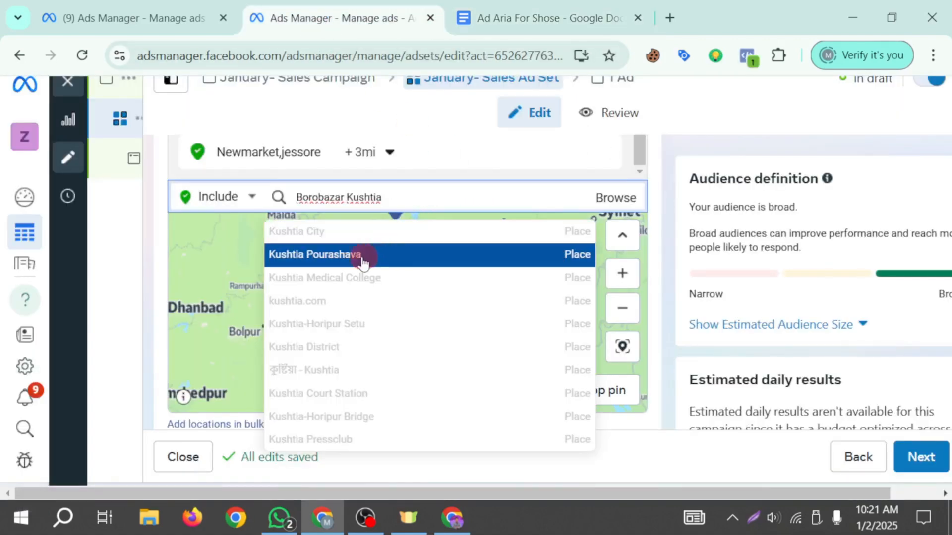
pyautogui.click(342, 236)
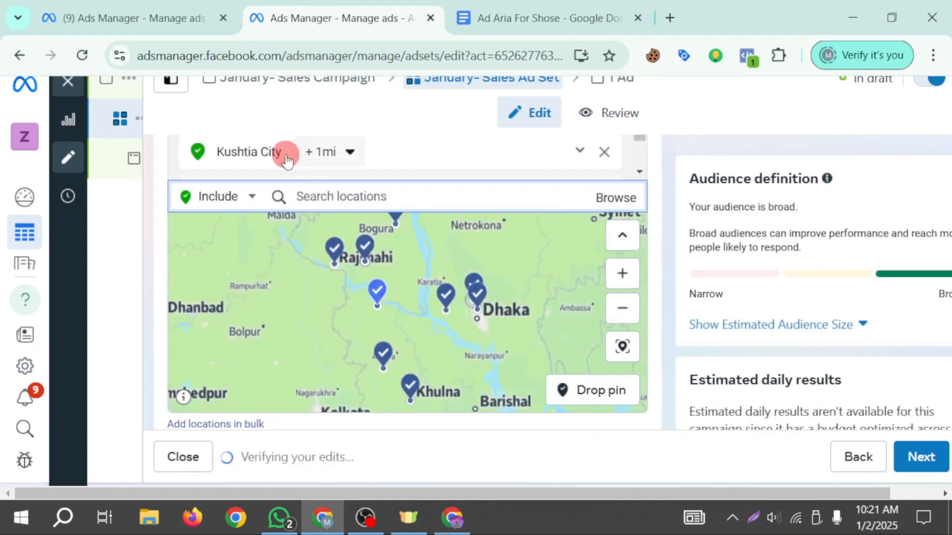
# - Check the Kushtia City coverage on the map and set its targeting radius to 3 mi
pyautogui.click(285, 157)
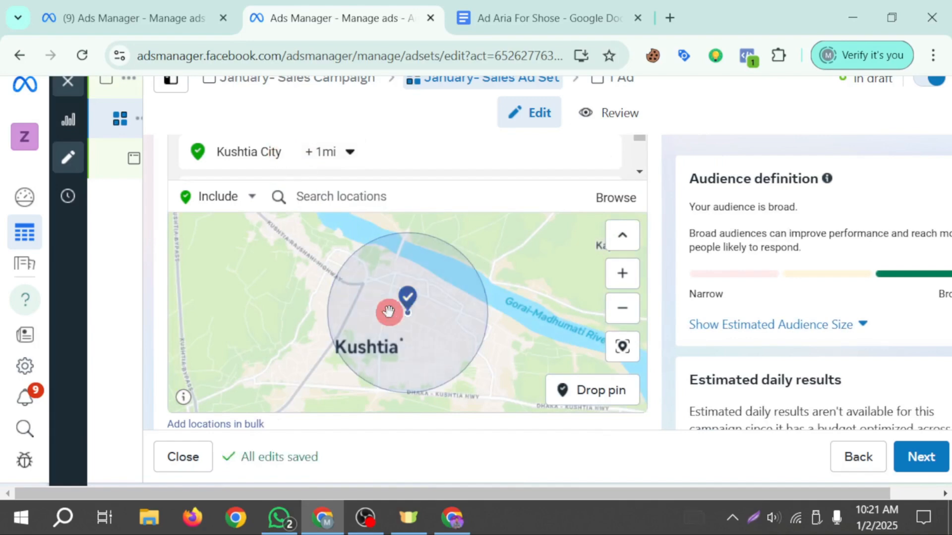
pyautogui.scroll(-3, 392, 337)
pyautogui.scroll(2, 391, 344)
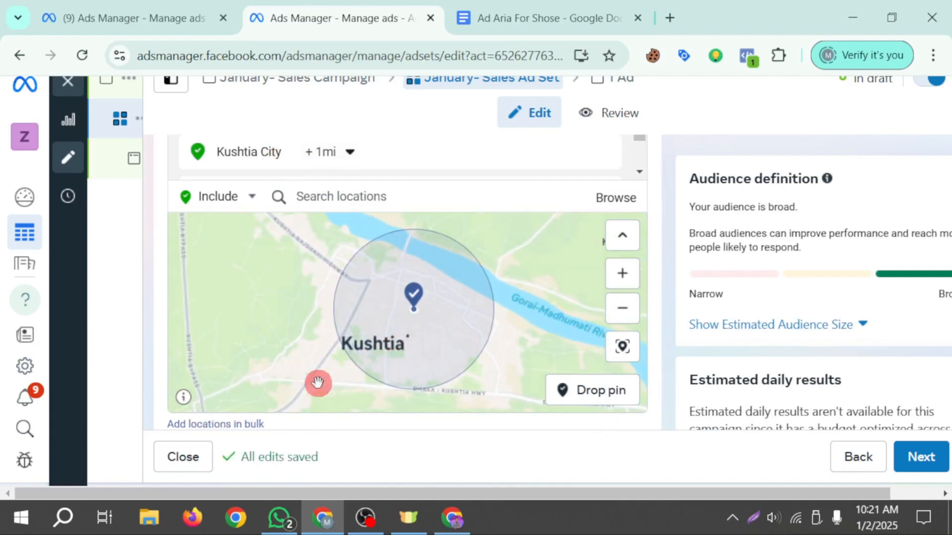
pyautogui.click(348, 152)
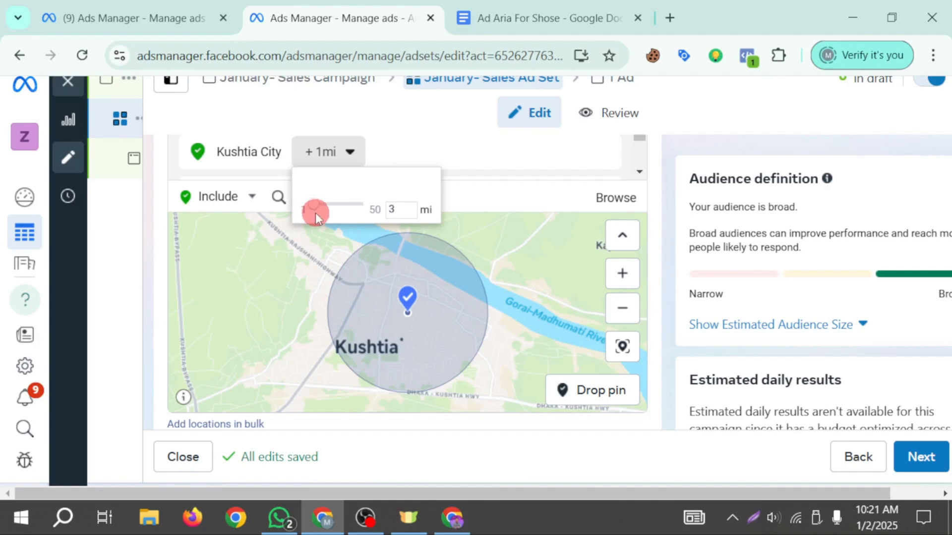
pyautogui.moveTo(315, 213); pyautogui.dragTo(315, 213)
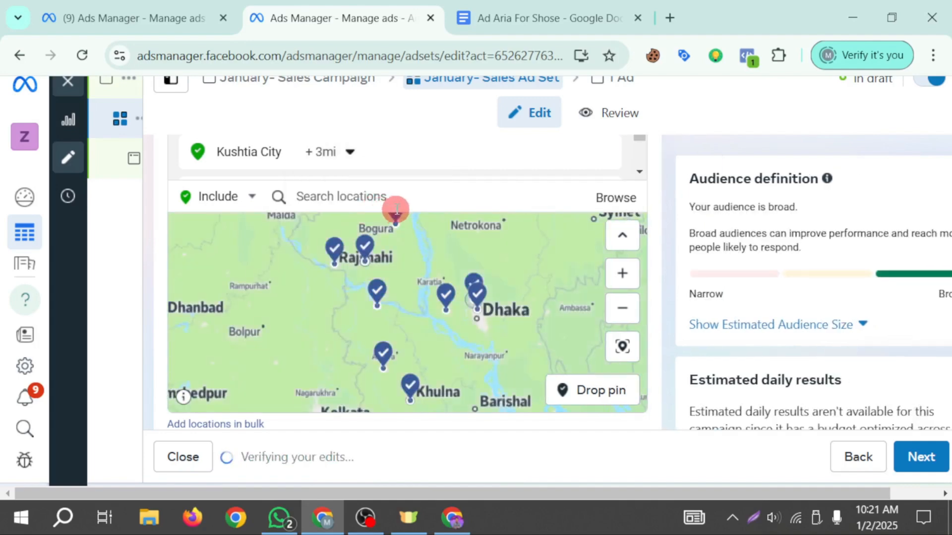
# - Set the targeting radius around Kushtia City to 2 mi
pyautogui.click(347, 148)
pyautogui.doubleClick(394, 212)
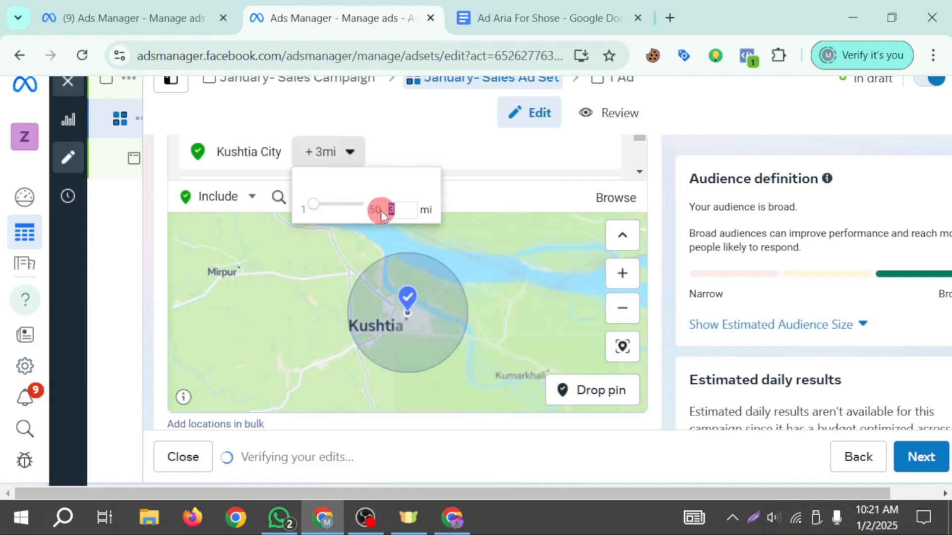
pyautogui.write('2')
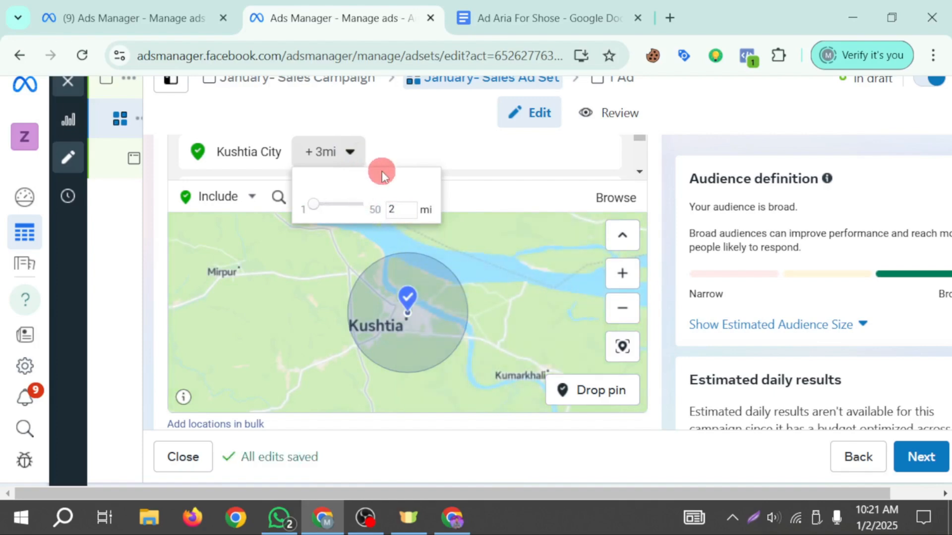
pyautogui.click(453, 147)
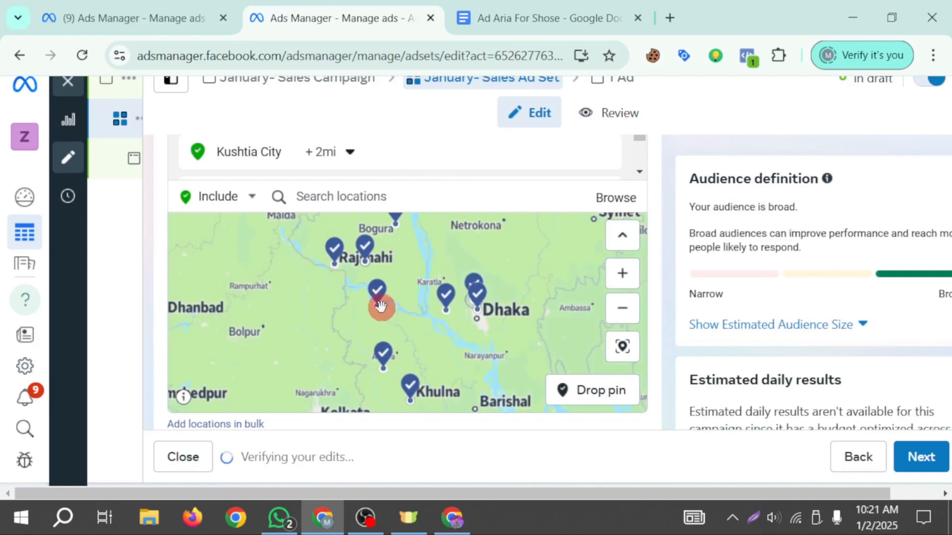
# - Copy Shyamnagar under Satkhira District in the Google Docs document and enter it in the Ads Manager location search
pyautogui.click(540, 18)
pyautogui.scroll(-2, 446, 406)
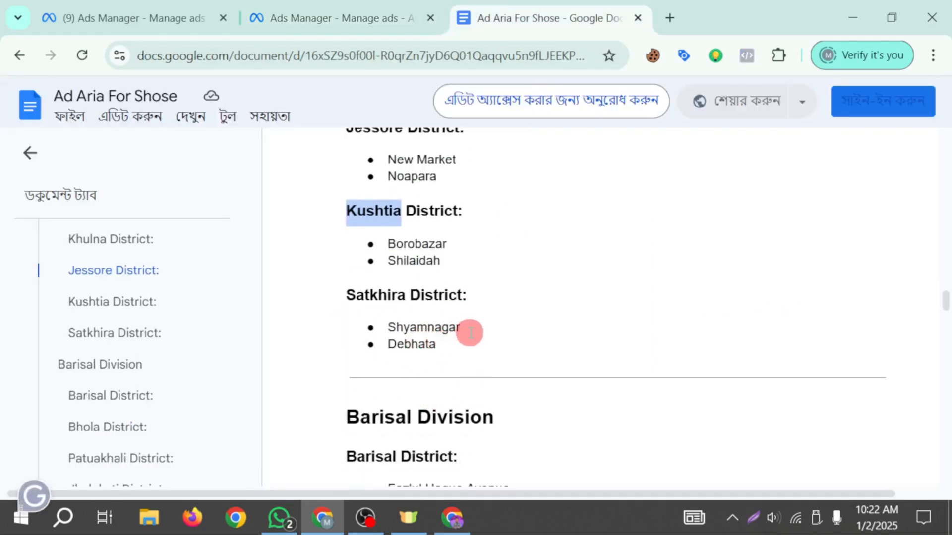
pyautogui.moveTo(461, 327); pyautogui.dragTo(385, 327)
pyautogui.hotkey('ctrl', 'c')
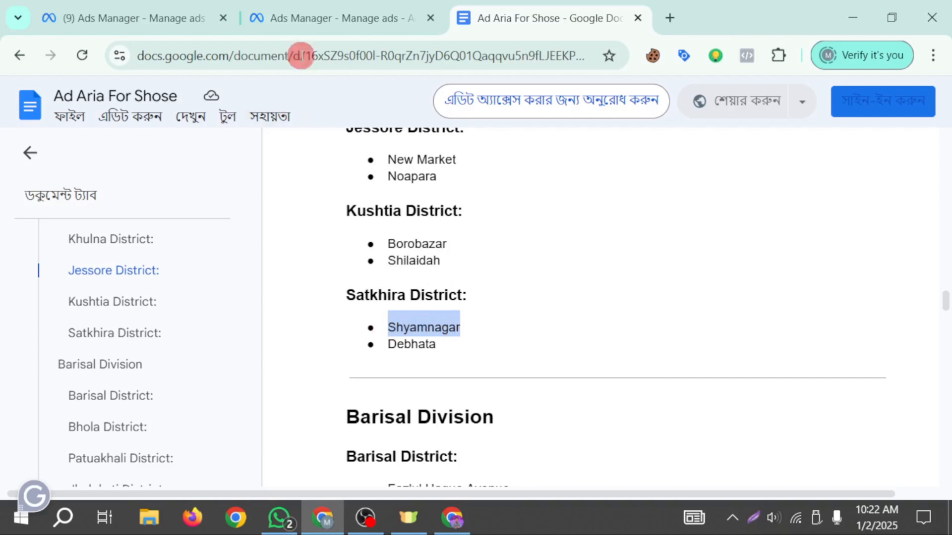
pyautogui.click(345, 18)
pyautogui.click(382, 193)
pyautogui.hotkey('ctrl', 'v')
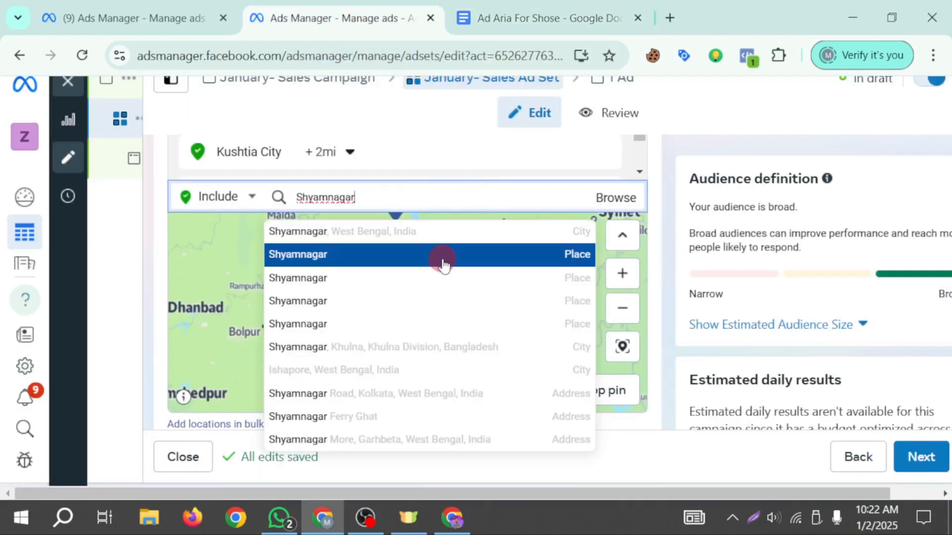
# - Copy Satkhira from the Google Docs document, add it to the Shyamnagar search in Ads Manager, and include Shyamnagar Satkhira Khulna Bangladesh
pyautogui.click(518, 24)
pyautogui.moveTo(405, 296); pyautogui.dragTo(300, 295)
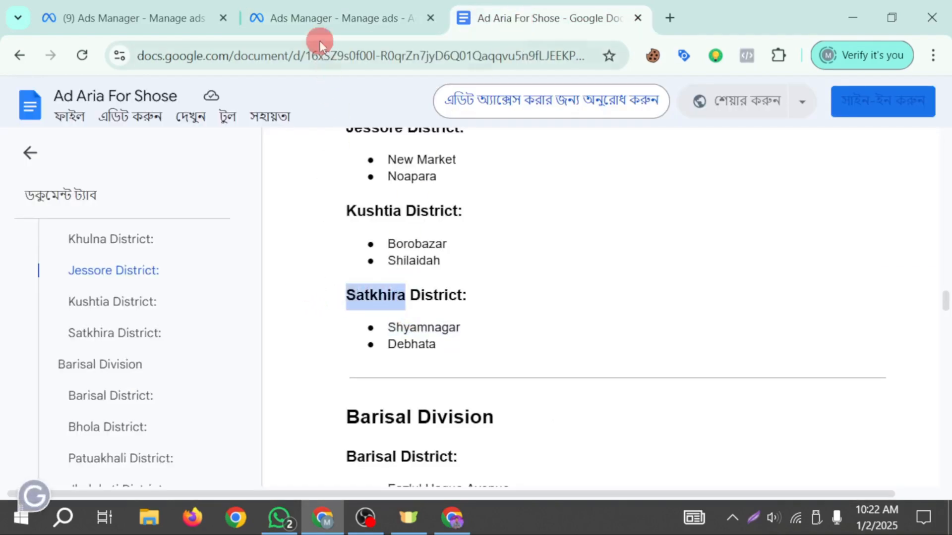
pyautogui.click(320, 20)
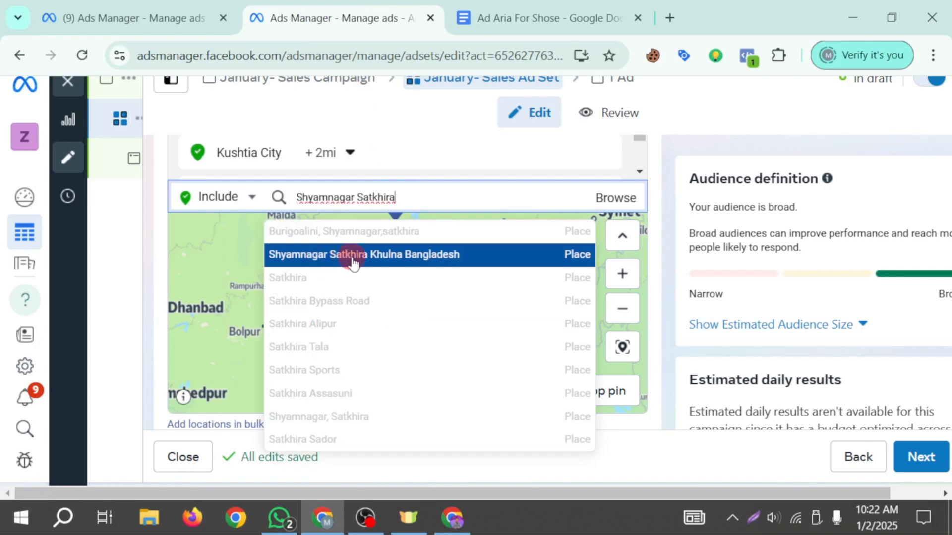
pyautogui.click(353, 254)
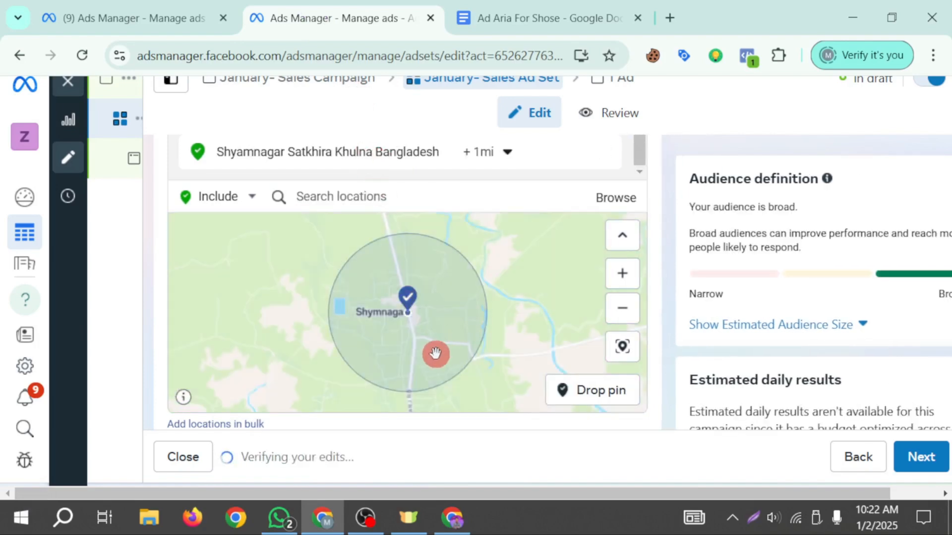
# - Examine the targeted area around Shyamnagar, Satkhira and its surroundings on the map, and review the included locations
pyautogui.scroll(-3, 446, 344)
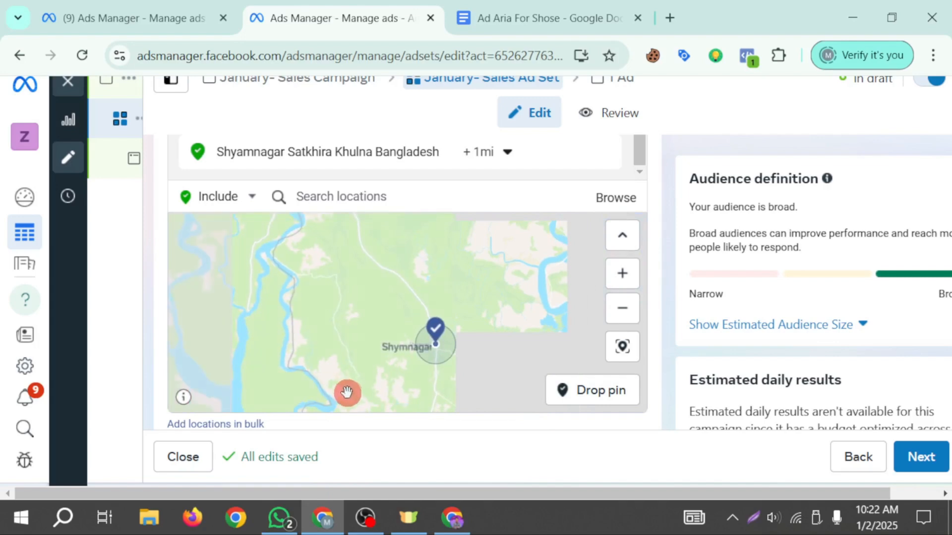
pyautogui.scroll(3, 473, 365)
pyautogui.scroll(4, 466, 347)
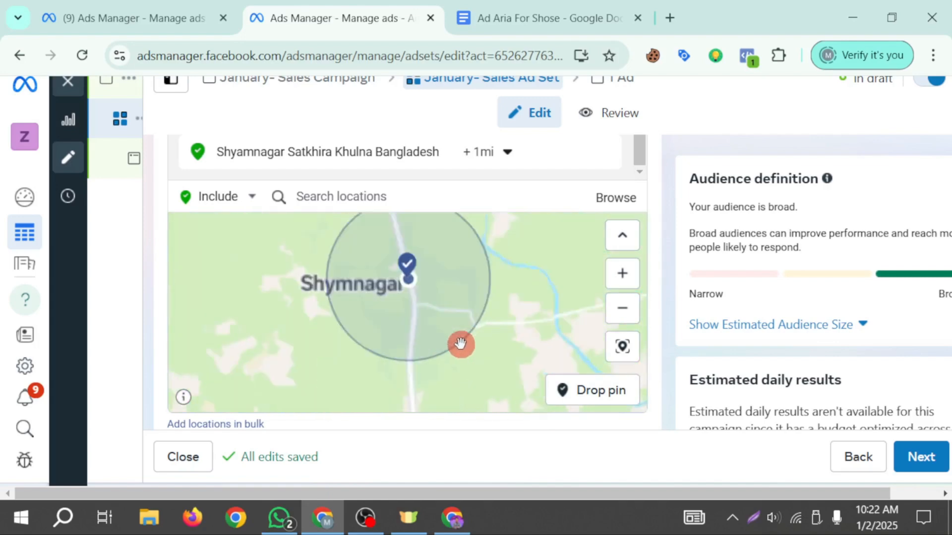
pyautogui.moveTo(339, 316); pyautogui.dragTo(385, 424)
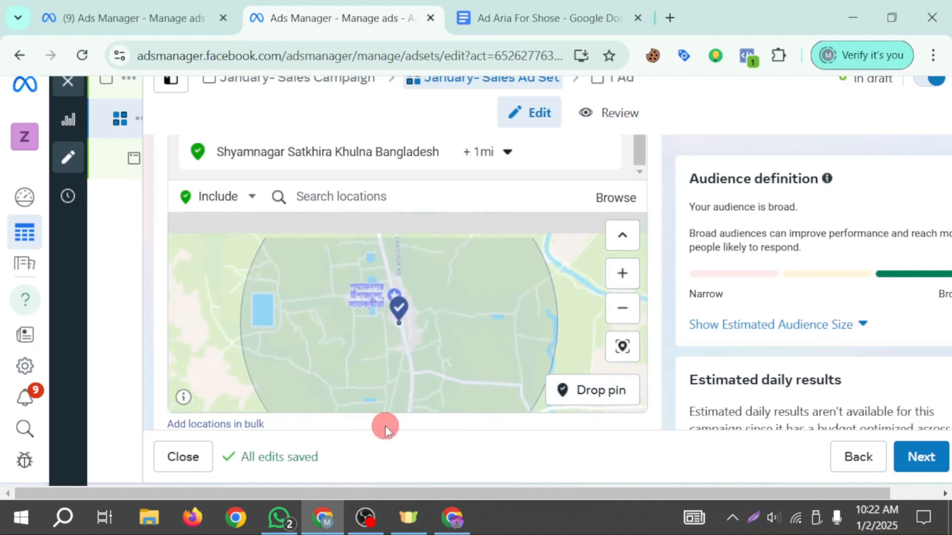
pyautogui.scroll(-2, 392, 335)
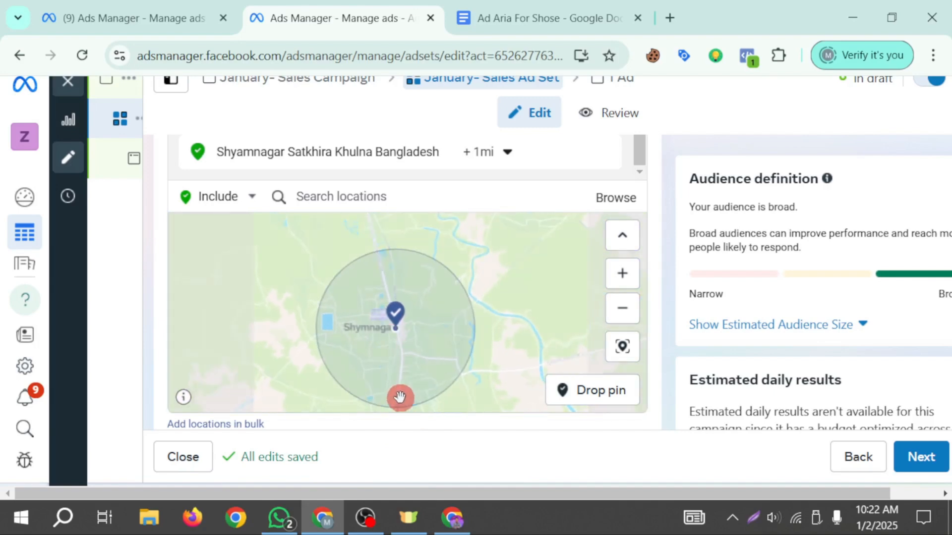
pyautogui.moveTo(317, 384); pyautogui.dragTo(202, 344)
pyautogui.moveTo(421, 365); pyautogui.dragTo(364, 356)
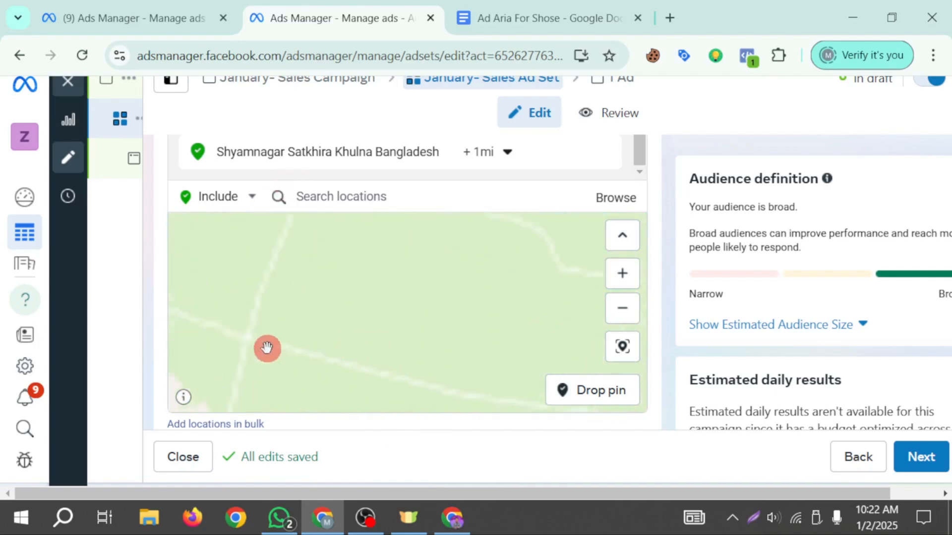
pyautogui.scroll(-1, 349, 347)
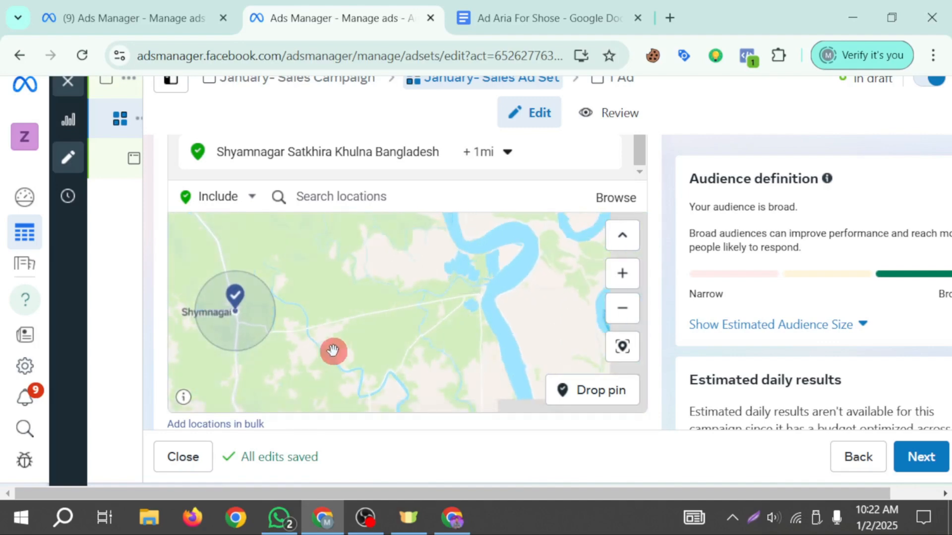
pyautogui.scroll(2, 463, 196)
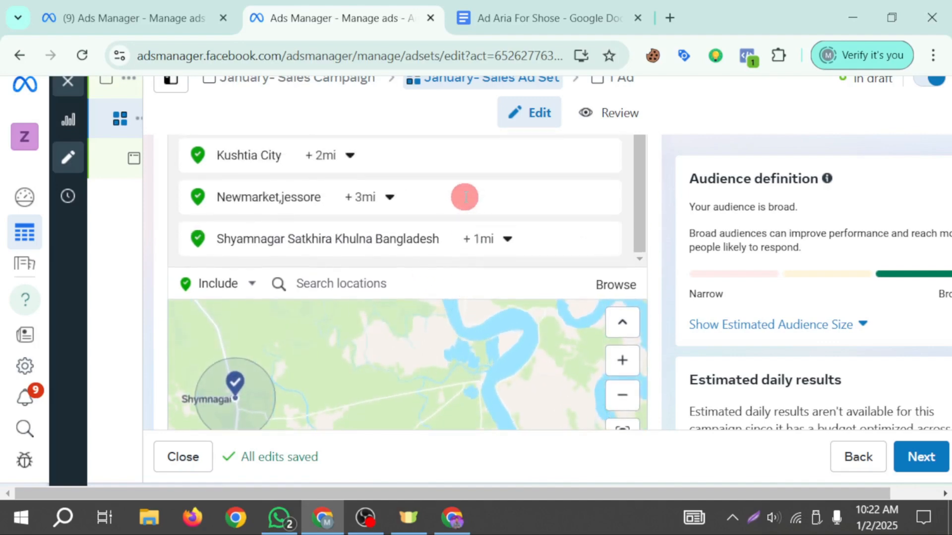
# - Set the targeting radius around the Shyamnagar Satkhira Khulna Bangladesh location to 6 mi
pyautogui.scroll(-2, 414, 250)
pyautogui.click(488, 152)
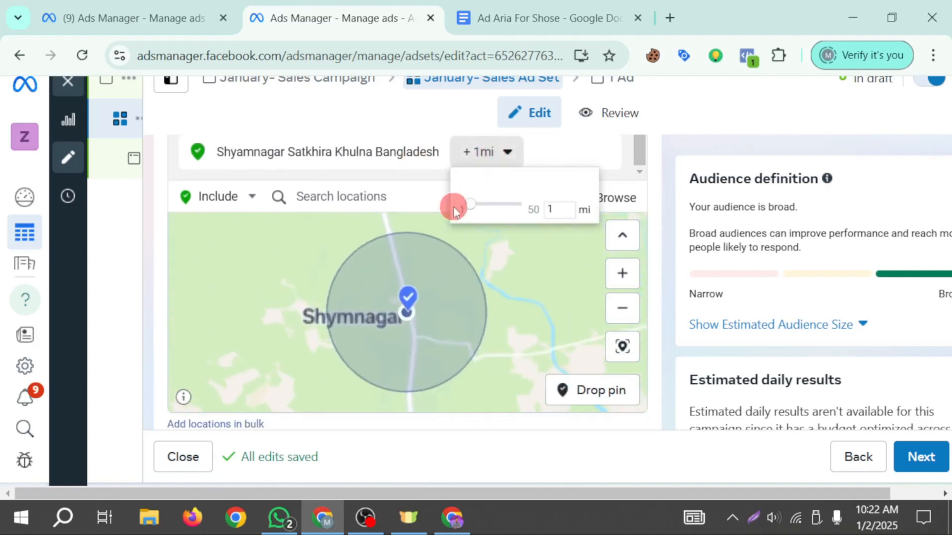
pyautogui.click(484, 251)
# - Switch to the Google Docs document "Ad Aria For Shose" and review the districts and areas under Barisal Division
pyautogui.click(501, 13)
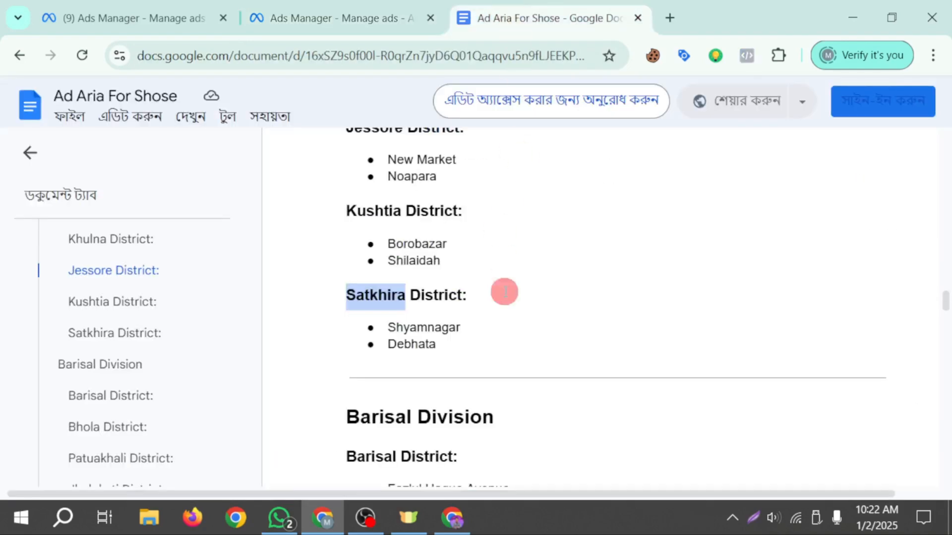
pyautogui.scroll(-2, 504, 290)
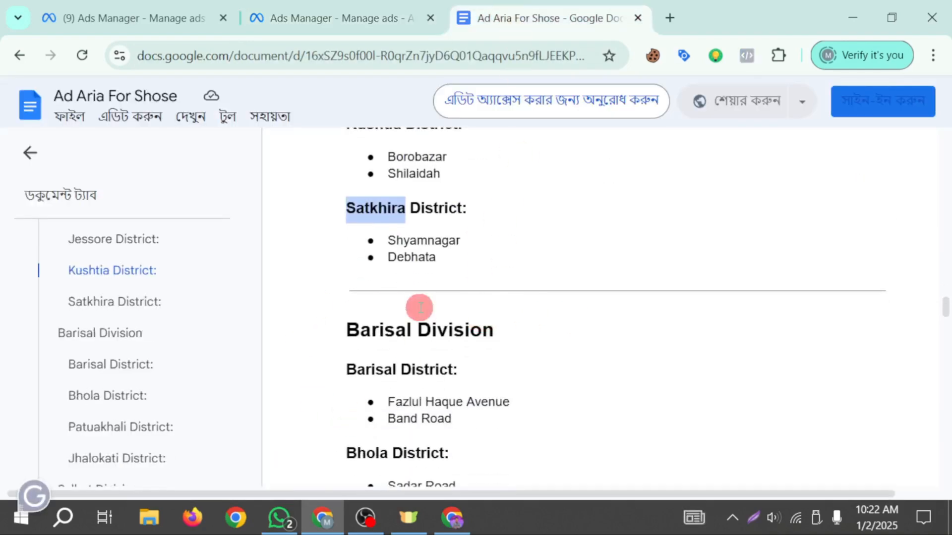
pyautogui.scroll(-2, 415, 367)
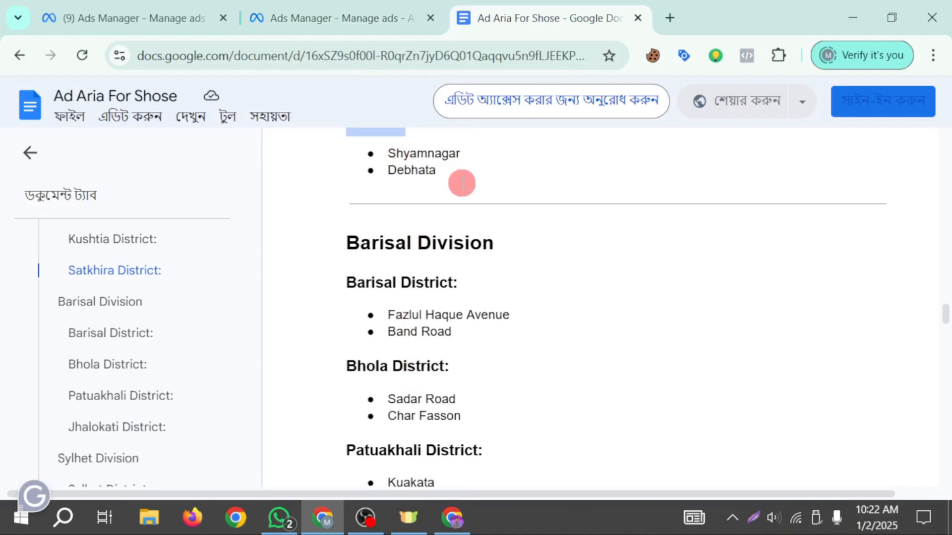
pyautogui.scroll(-2, 397, 262)
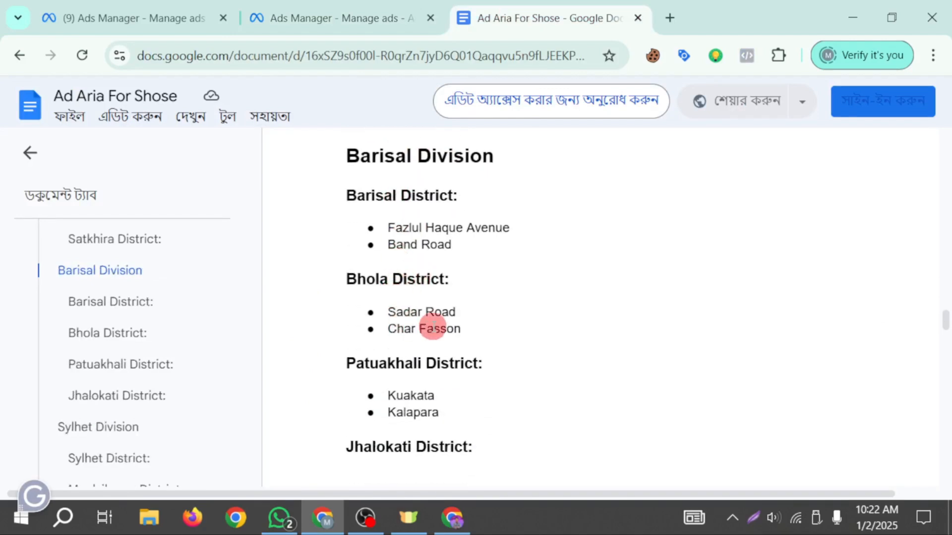
pyautogui.scroll(-6, 401, 321)
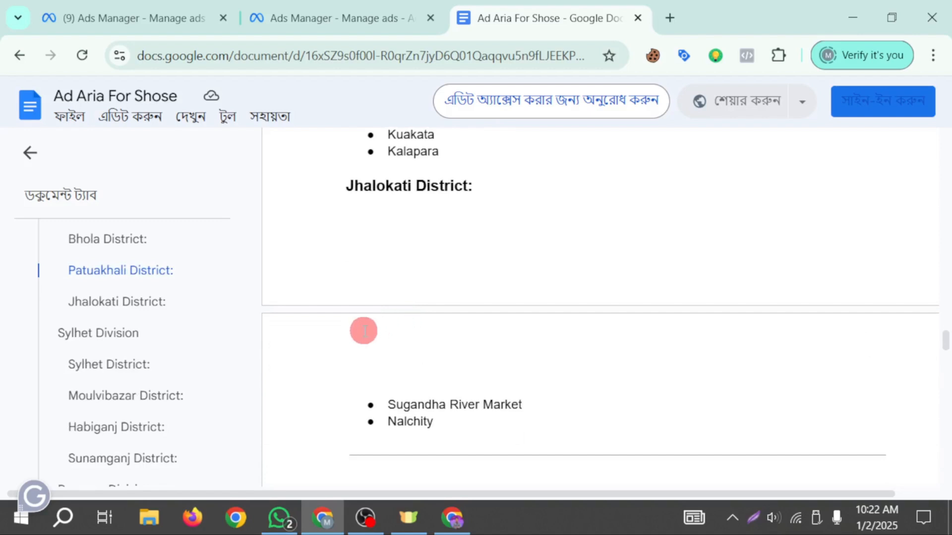
# - Return to Ads Manager, start adding locations in bulk for the ad set, and choose Regions or states as the location type
pyautogui.click(296, 24)
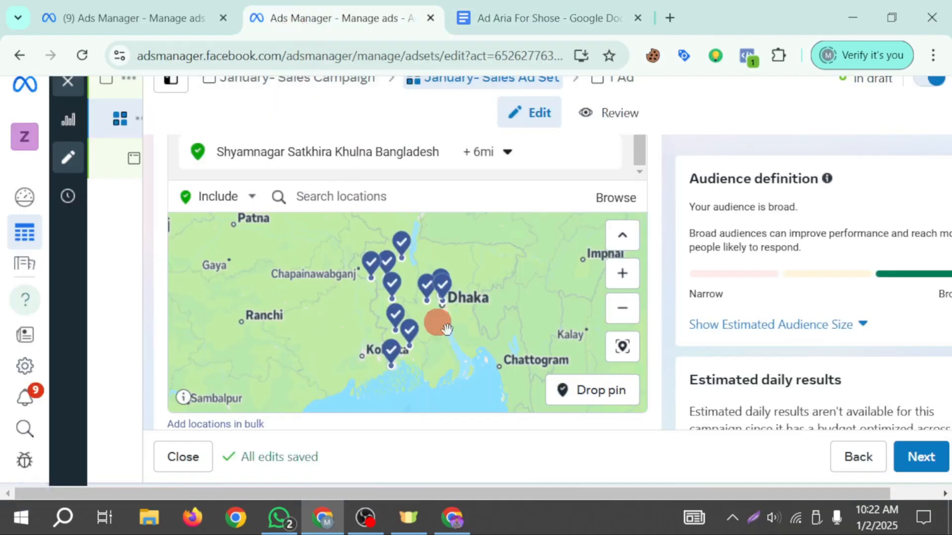
pyautogui.scroll(-2, 533, 325)
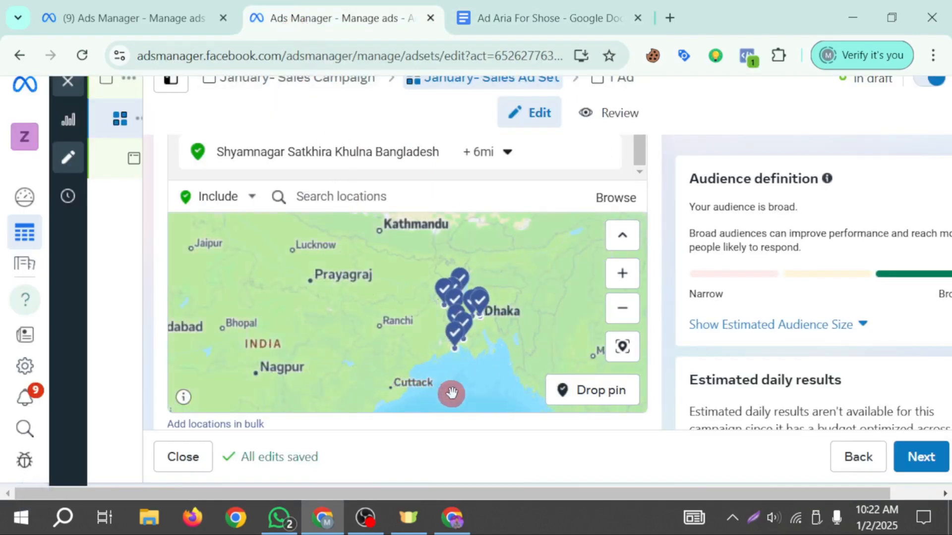
pyautogui.scroll(-1, 477, 397)
pyautogui.scroll(-1, 478, 397)
pyautogui.scroll(-2, 453, 391)
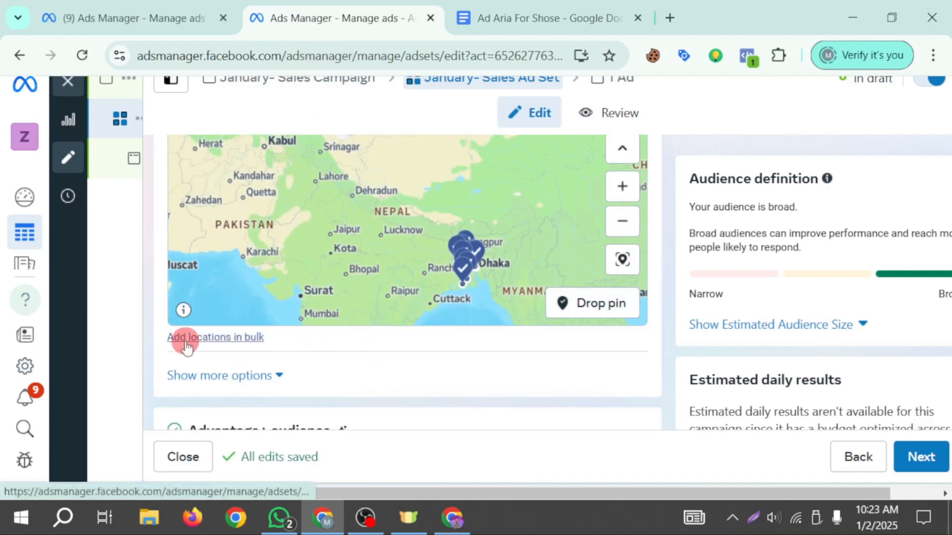
pyautogui.click(204, 339)
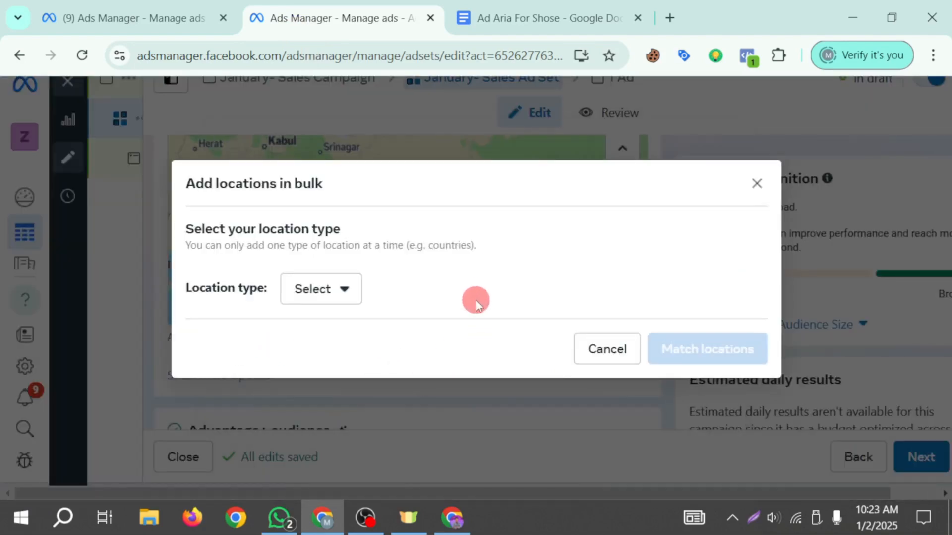
pyautogui.click(344, 294)
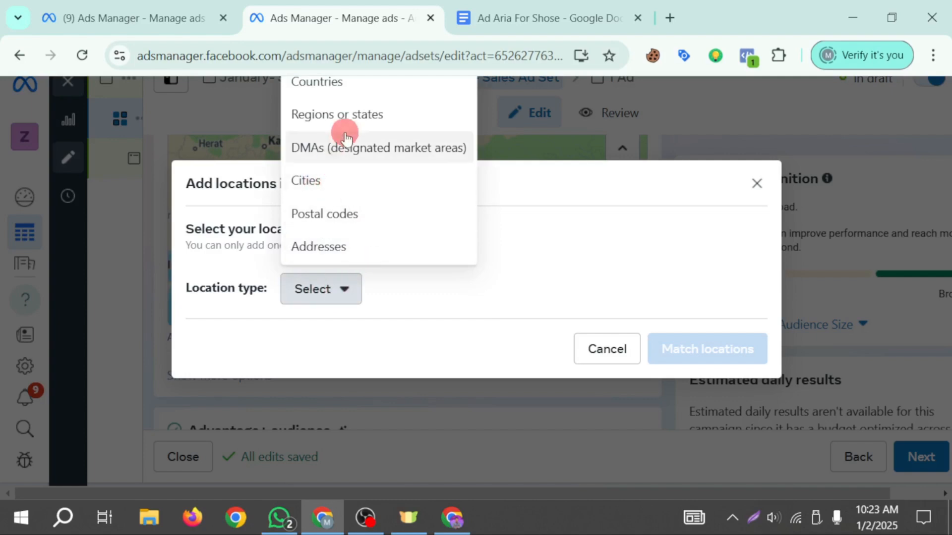
pyautogui.click(360, 118)
pyautogui.click(300, 292)
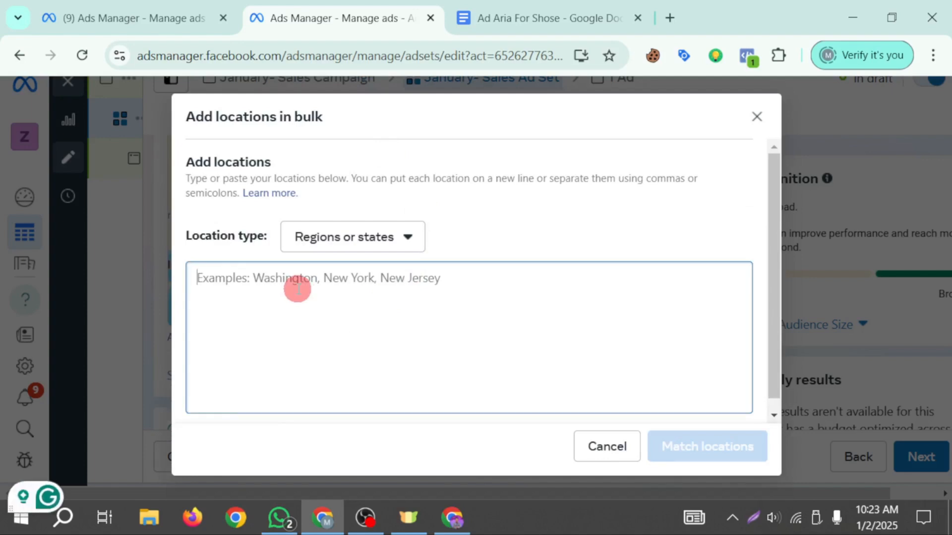
pyautogui.write('Bari')
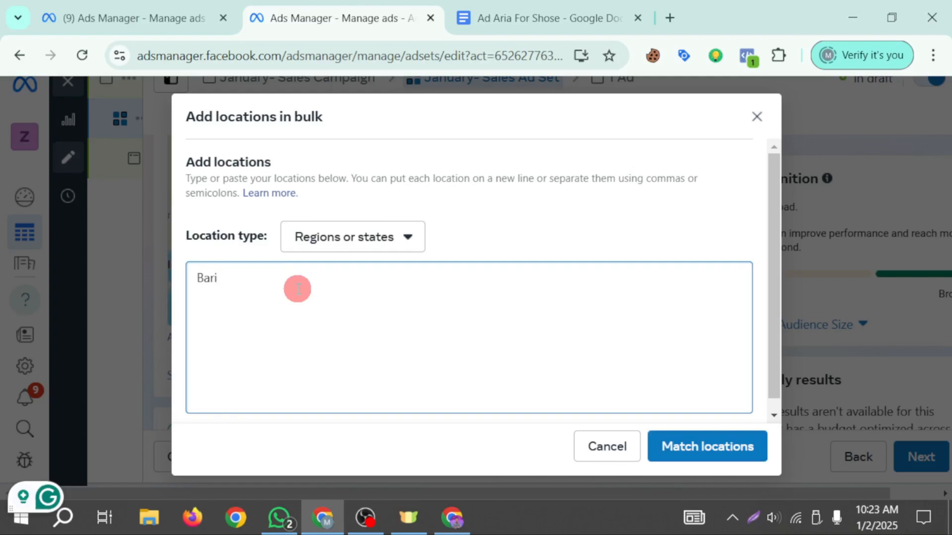
pyautogui.write('shal')
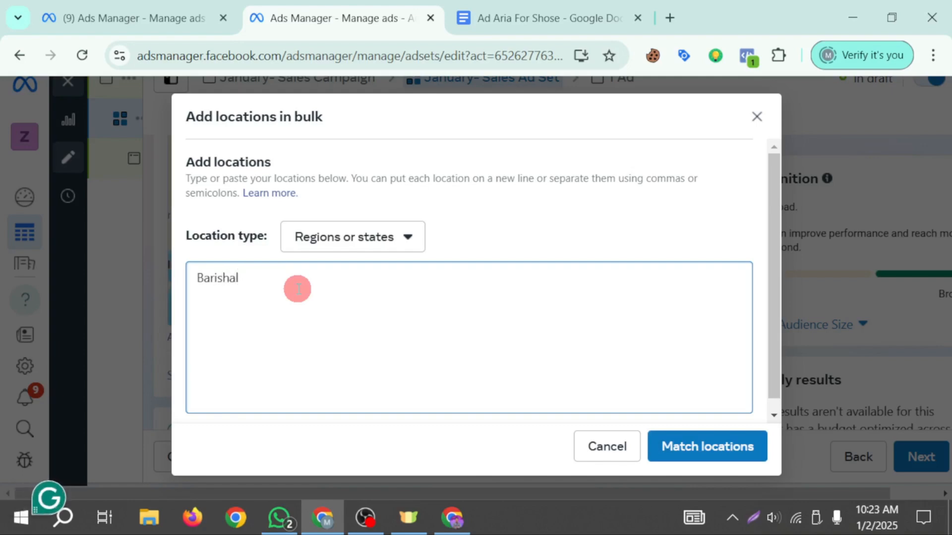
# - Copy the "Barisal Division" heading from the Google Docs location list
pyautogui.click(538, 11)
pyautogui.scroll(3, 500, 262)
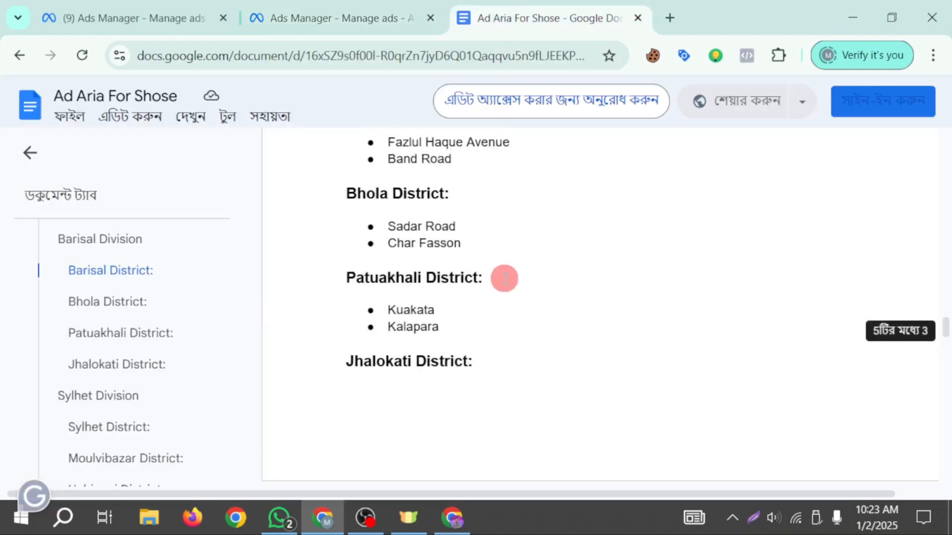
pyautogui.scroll(5, 504, 278)
pyautogui.moveTo(347, 330); pyautogui.dragTo(494, 331)
pyautogui.hotkey('ctrl', 'c')
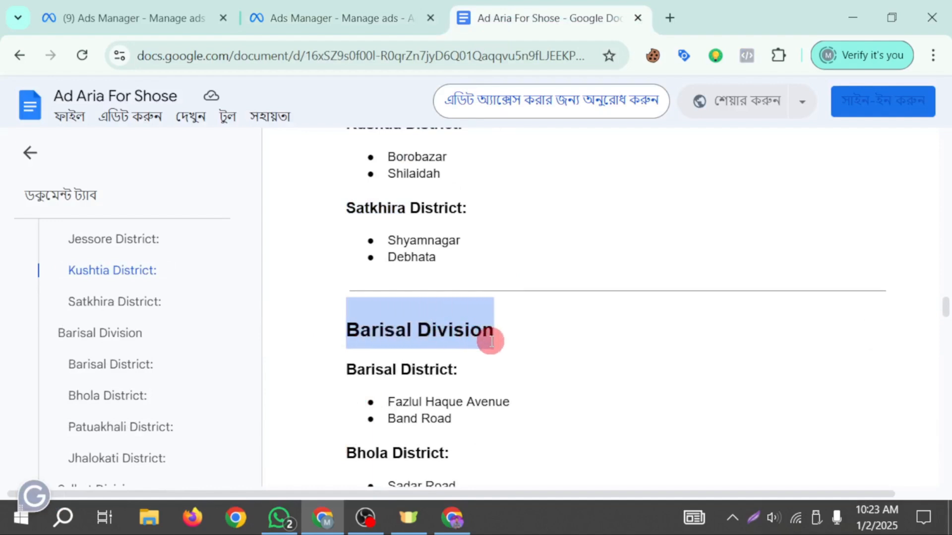
# - In Ads Manager, replace the bulk region entry with "Barisal Division", then match it and add it to the ad set
pyautogui.click(348, 25)
pyautogui.moveTo(296, 281); pyautogui.dragTo(191, 276)
pyautogui.hotkey('ctrl', 'v')
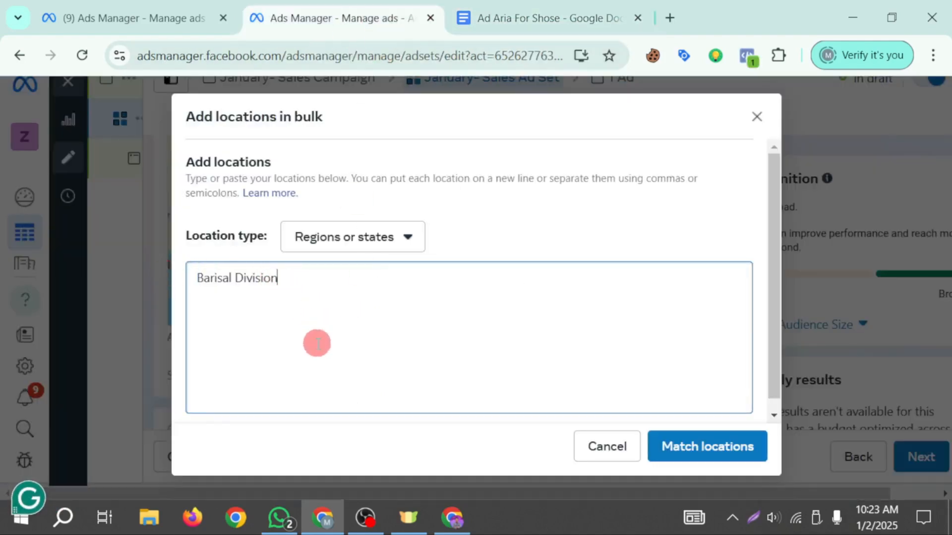
pyautogui.click(726, 451)
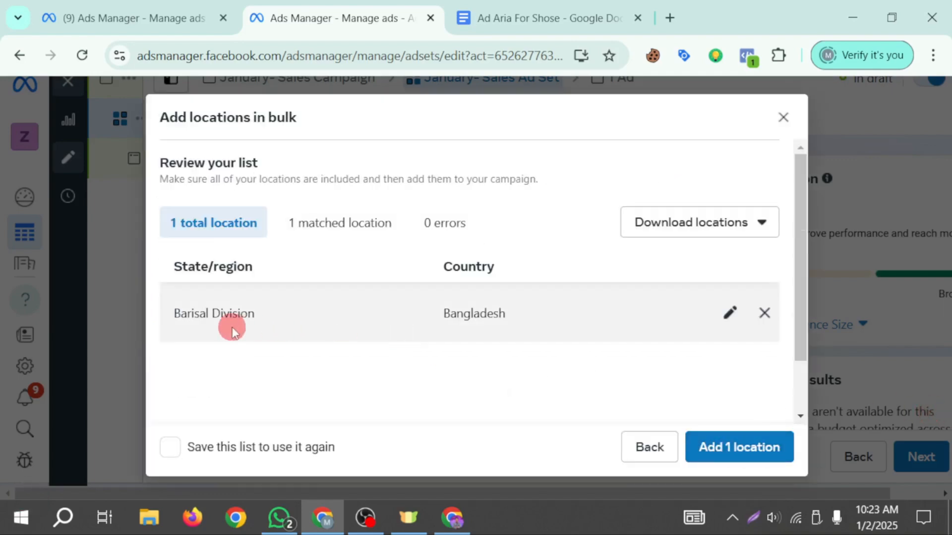
pyautogui.click(738, 448)
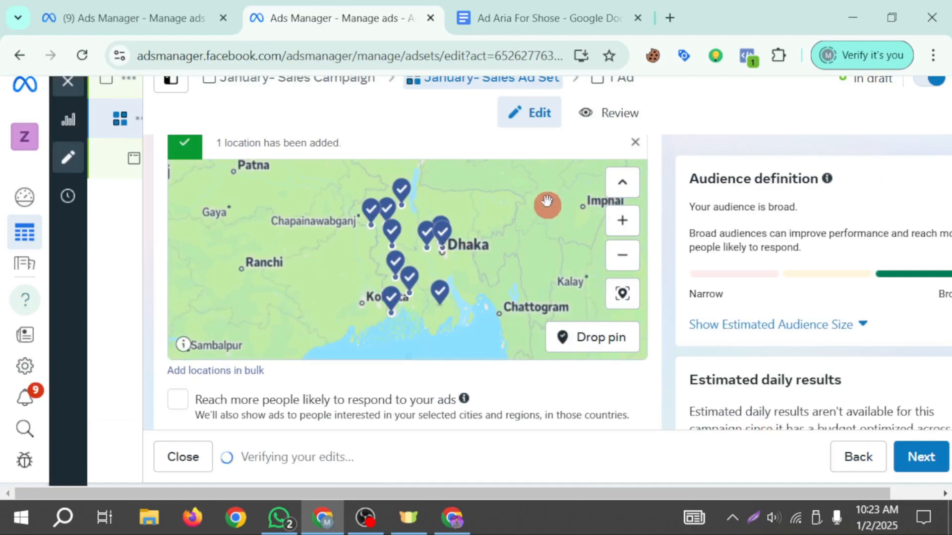
# - Examine the targeted locations and the Barishal area pin on the map
pyautogui.scroll(2, 619, 158)
pyautogui.scroll(2, 396, 198)
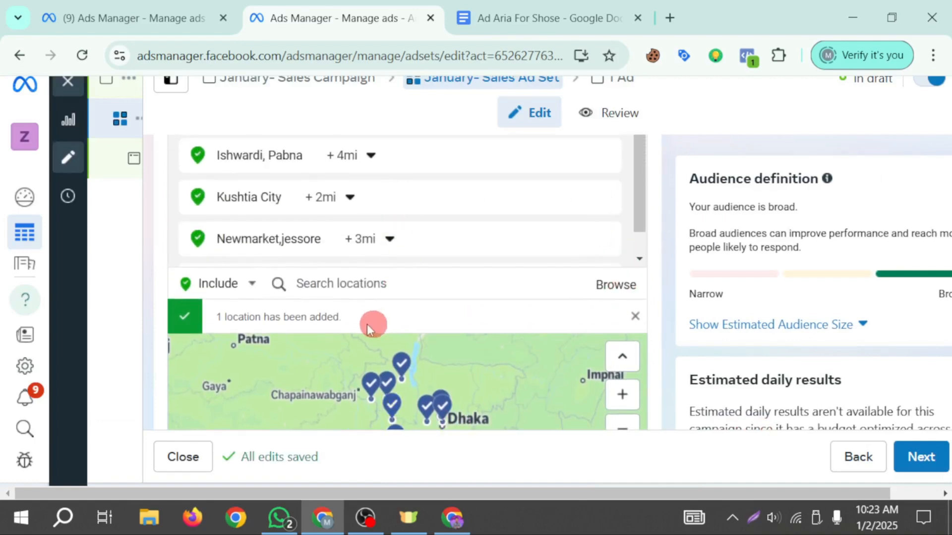
pyautogui.scroll(-1, 438, 358)
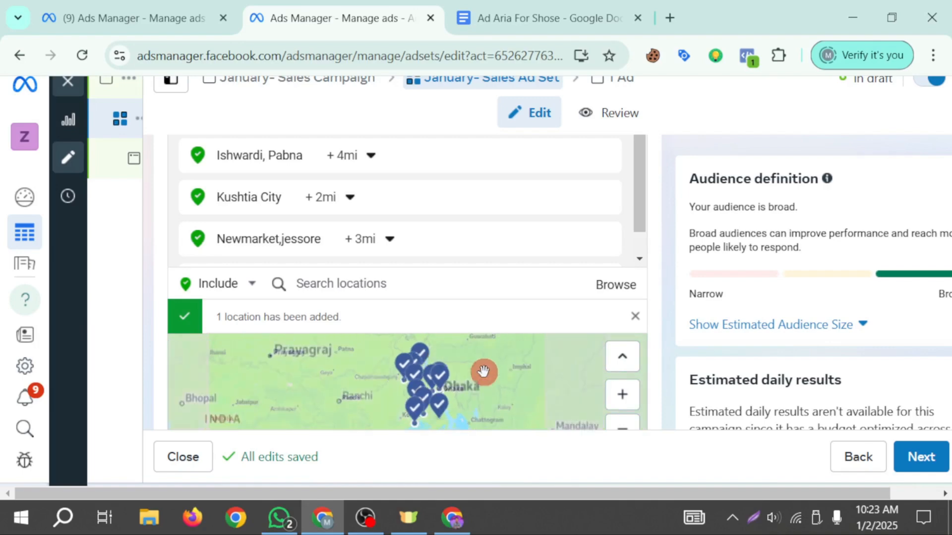
pyautogui.scroll(1, 408, 404)
pyautogui.moveTo(499, 407); pyautogui.dragTo(433, 352)
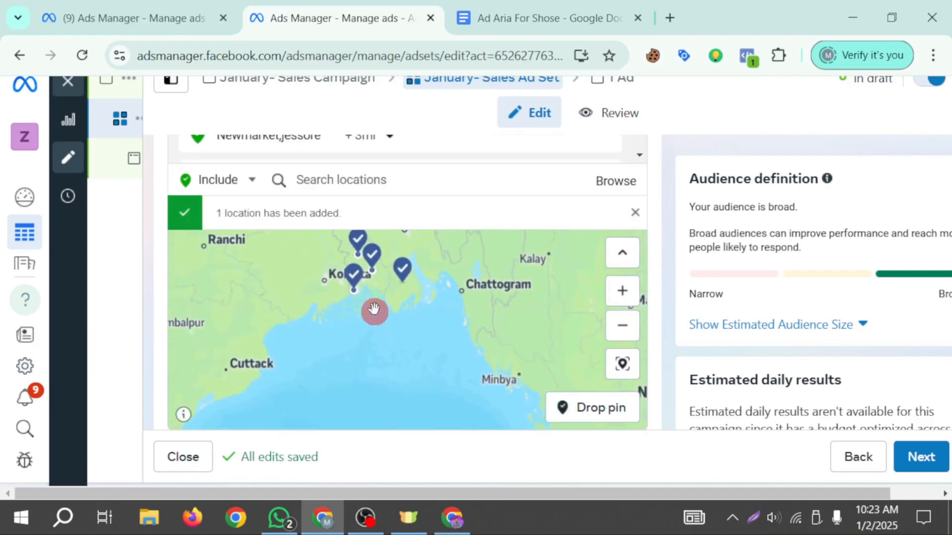
pyautogui.scroll(1, 372, 293)
pyautogui.moveTo(391, 280); pyautogui.dragTo(370, 352)
pyautogui.scroll(1, 452, 337)
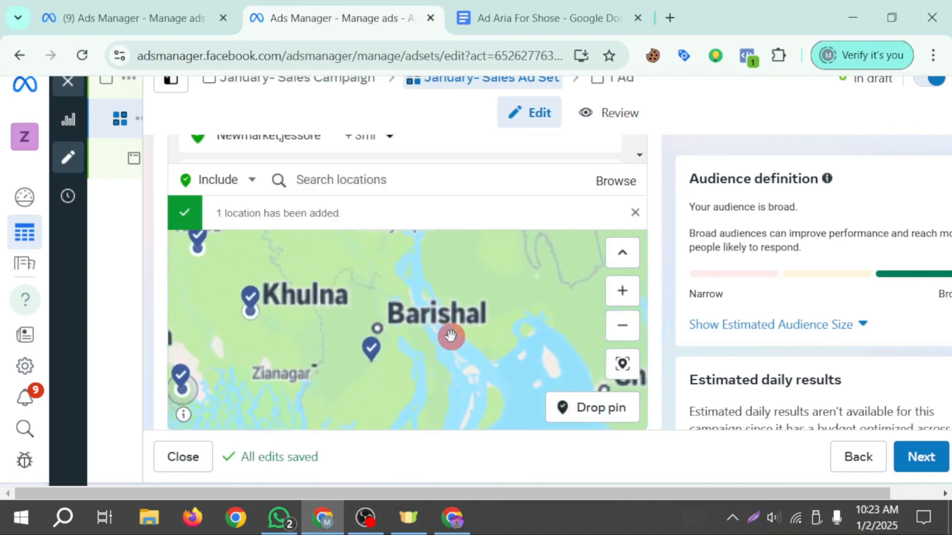
pyautogui.scroll(1, 397, 343)
pyautogui.scroll(1, 352, 331)
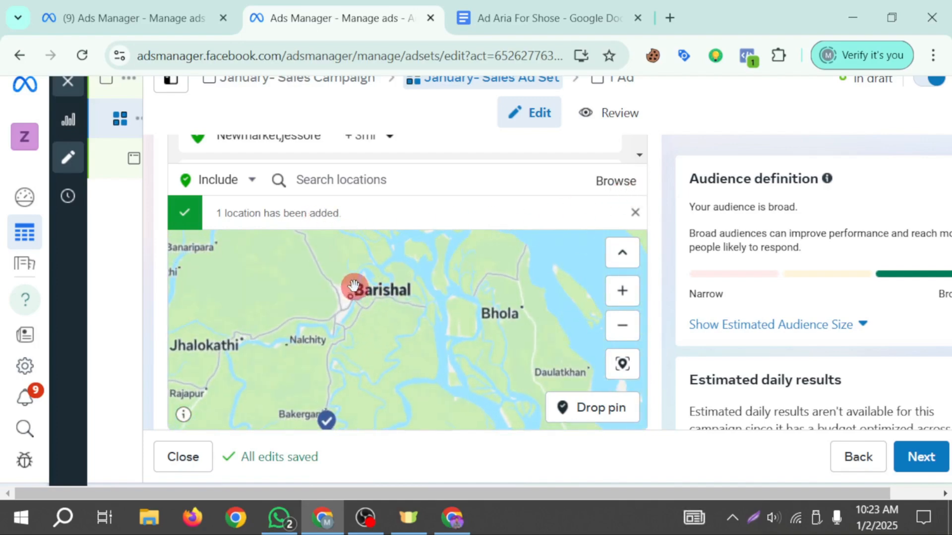
# - Enable the option "Reach more people likely to respond to your ads" for the selected locations
pyautogui.scroll(-1, 354, 286)
pyautogui.scroll(-2, 645, 274)
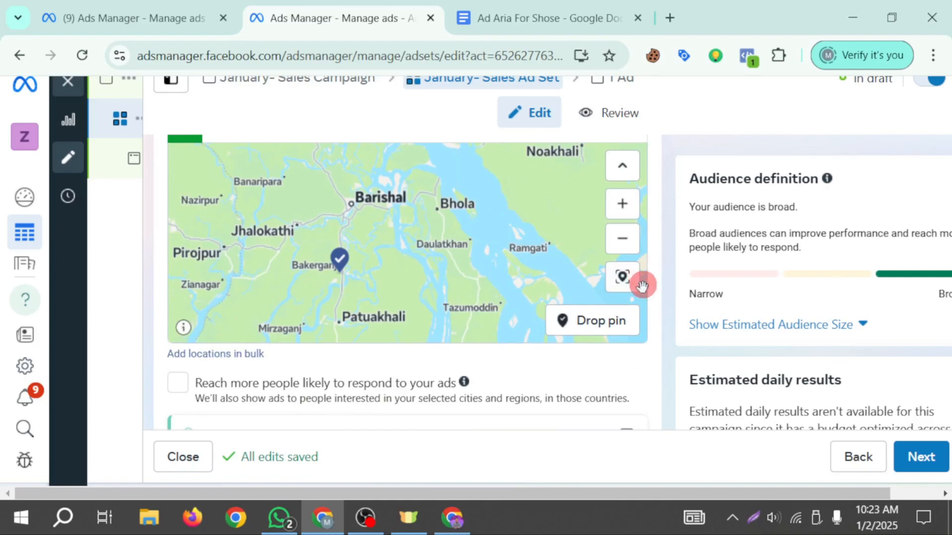
pyautogui.click(176, 387)
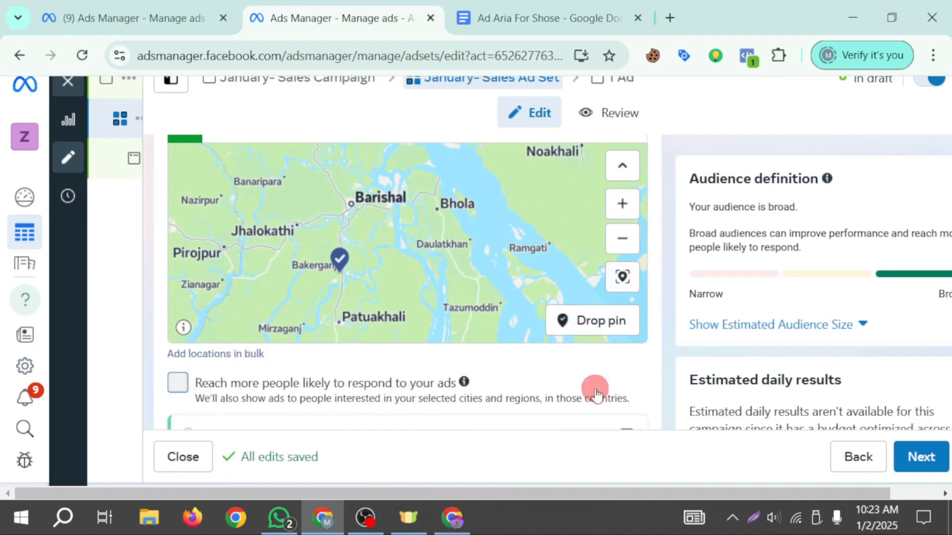
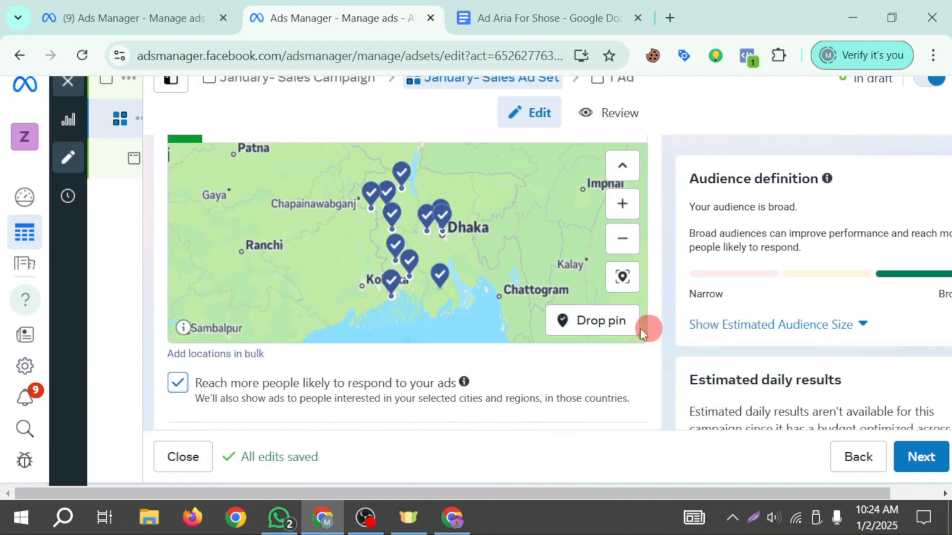
pyautogui.scroll(-5, 639, 333)
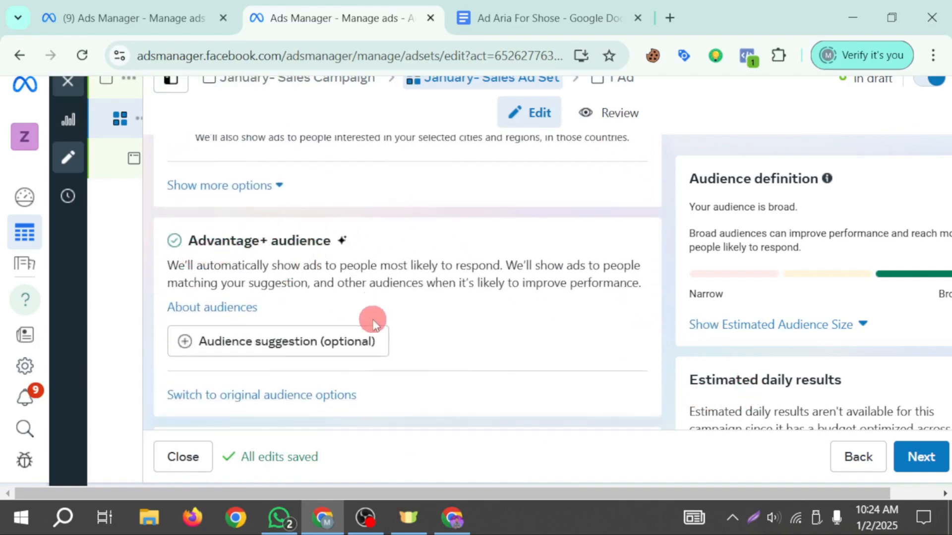
pyautogui.click(758, 514)
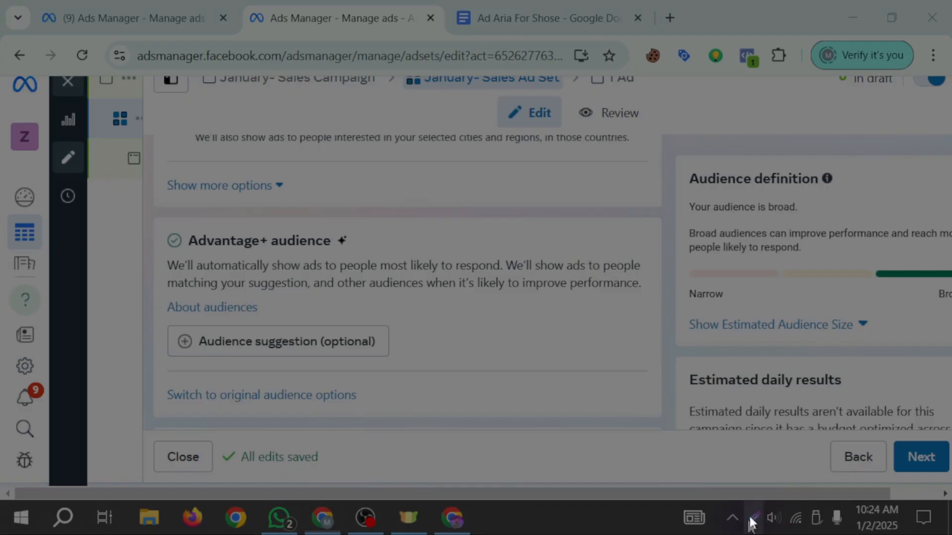
pyautogui.click(789, 415)
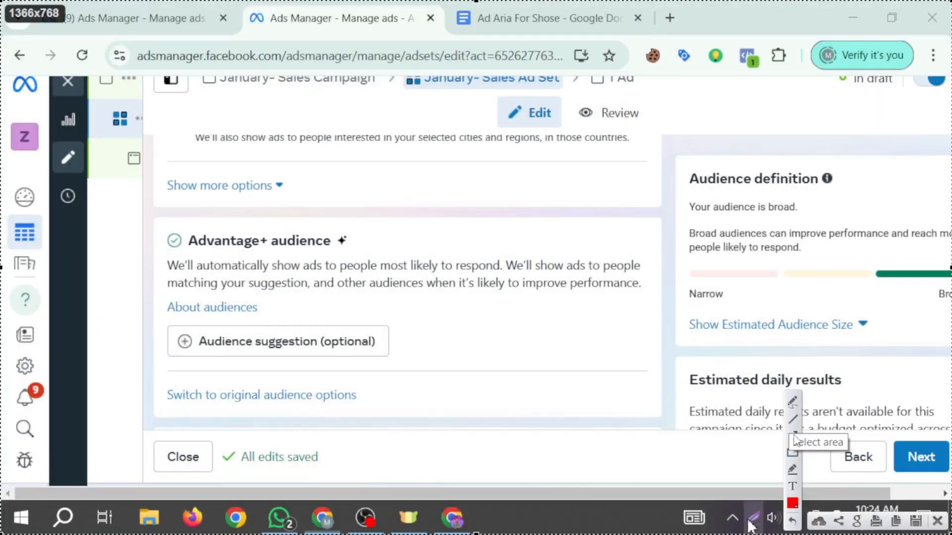
pyautogui.moveTo(551, 477); pyautogui.dragTo(422, 399)
pyautogui.click(837, 364)
pyautogui.moveTo(418, 436); pyautogui.dragTo(320, 364)
pyautogui.click(811, 471)
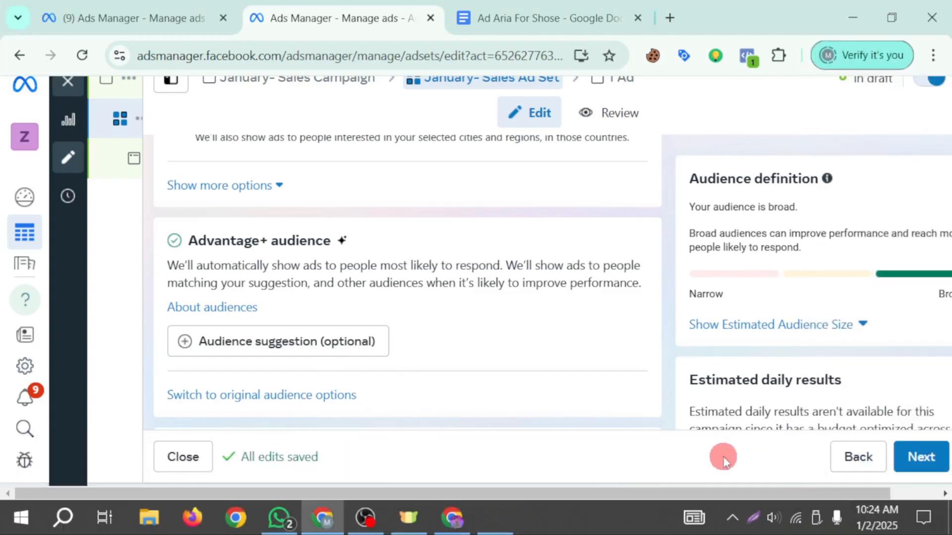
# - Add an audience suggestion to the Advantage+ audience and set its maximum age to 45
pyautogui.click(314, 344)
pyautogui.scroll(-2, 354, 329)
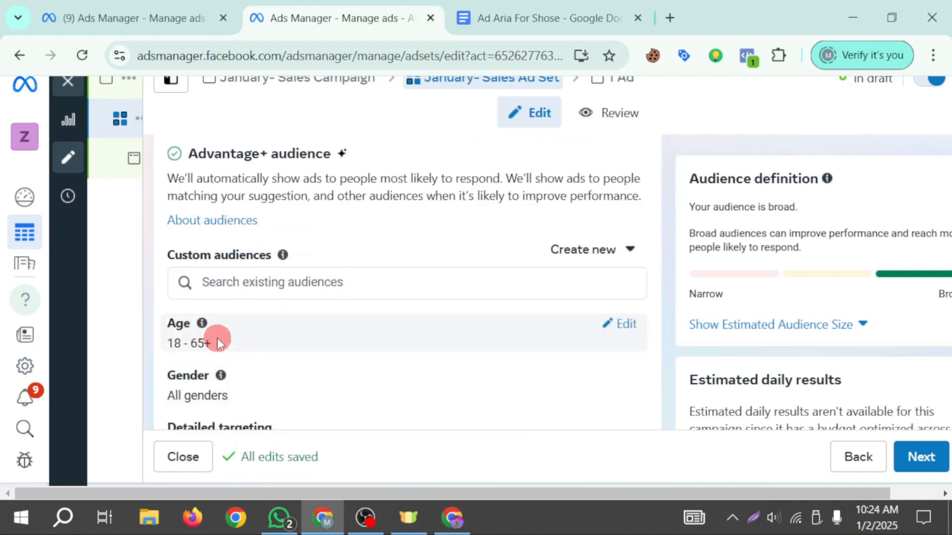
pyautogui.click(622, 330)
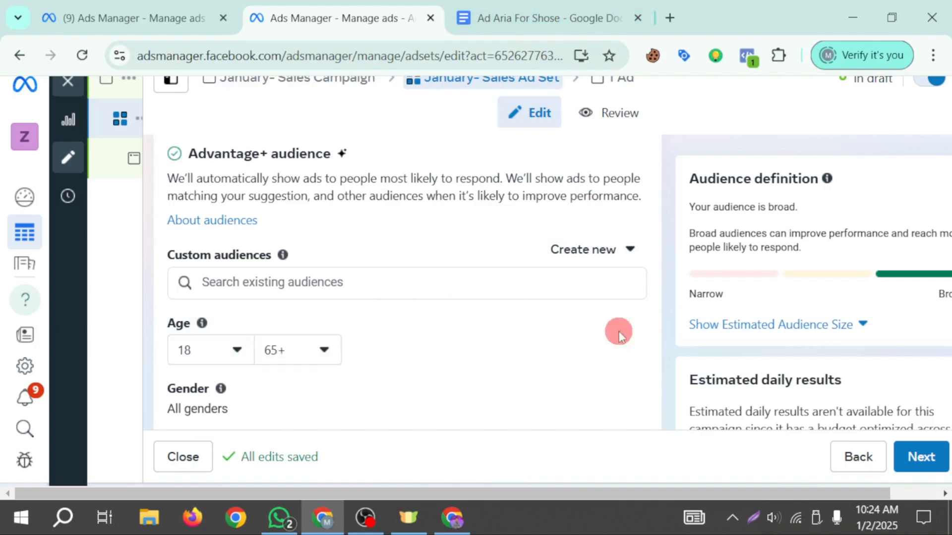
pyautogui.click(319, 355)
pyautogui.scroll(6, 327, 233)
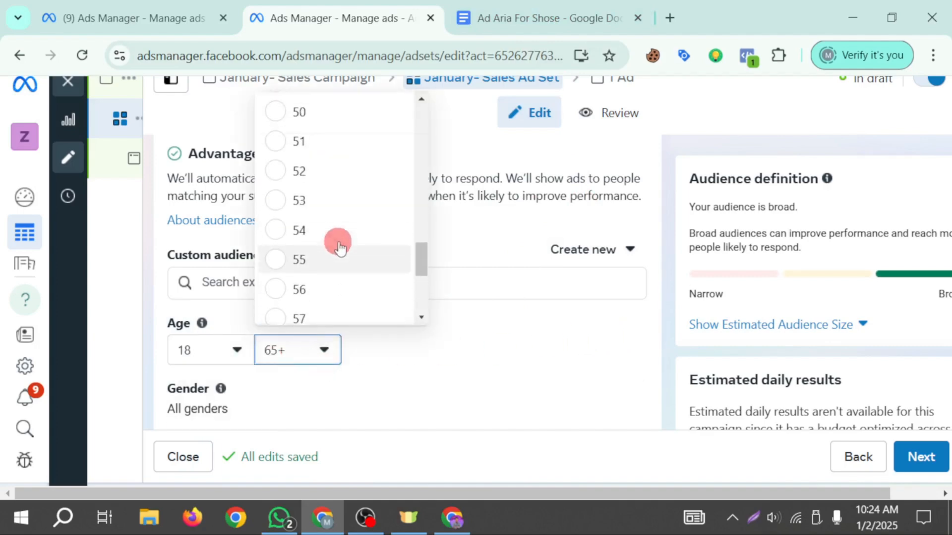
pyautogui.scroll(3, 342, 248)
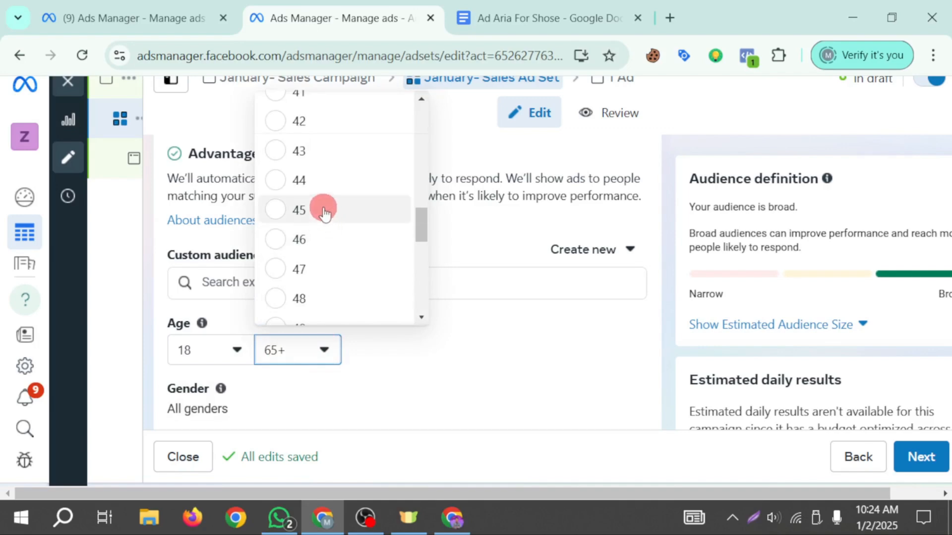
pyautogui.click(340, 210)
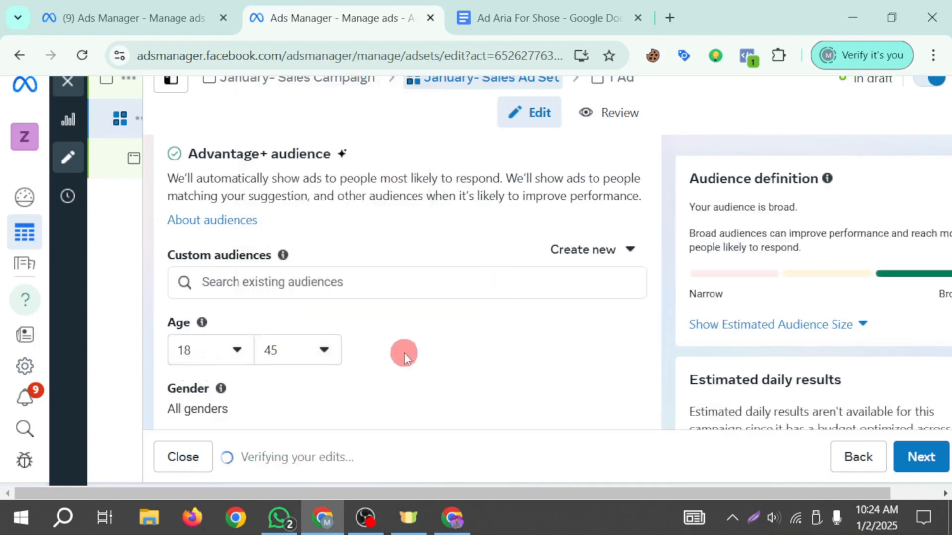
# - Restrict the suggested audience's gender to Women
pyautogui.scroll(-2, 422, 345)
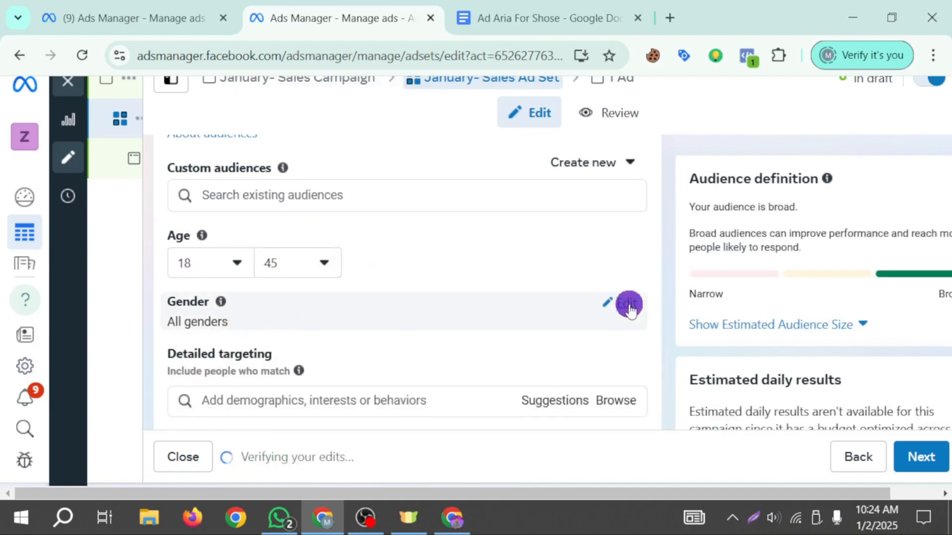
pyautogui.click(629, 303)
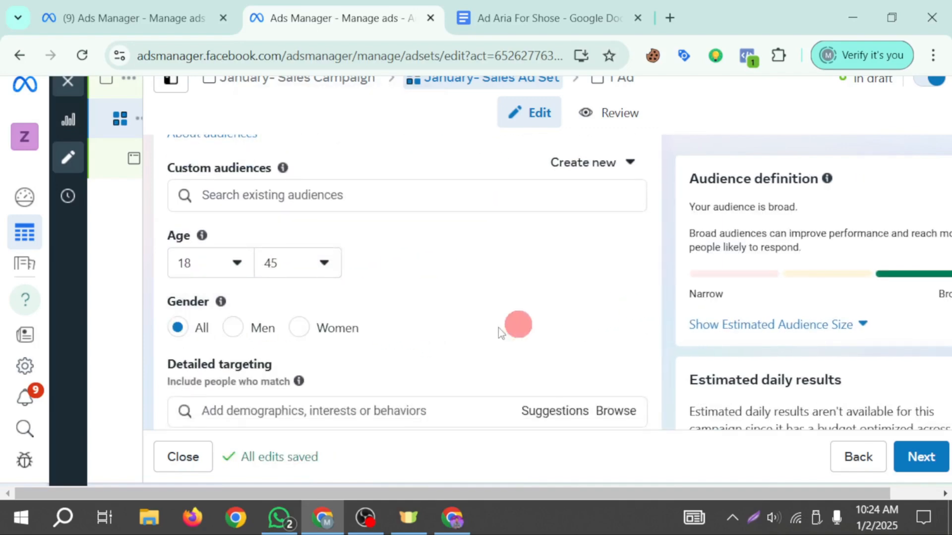
pyautogui.click(299, 327)
# - Search detailed targeting for "shoes" and add the Shoes (footwear) interest
pyautogui.scroll(-2, 459, 347)
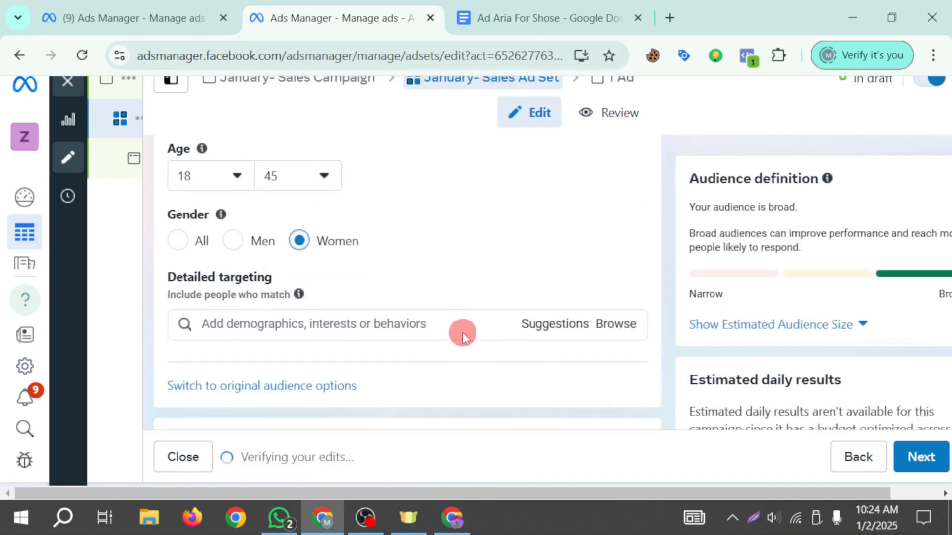
pyautogui.click(330, 327)
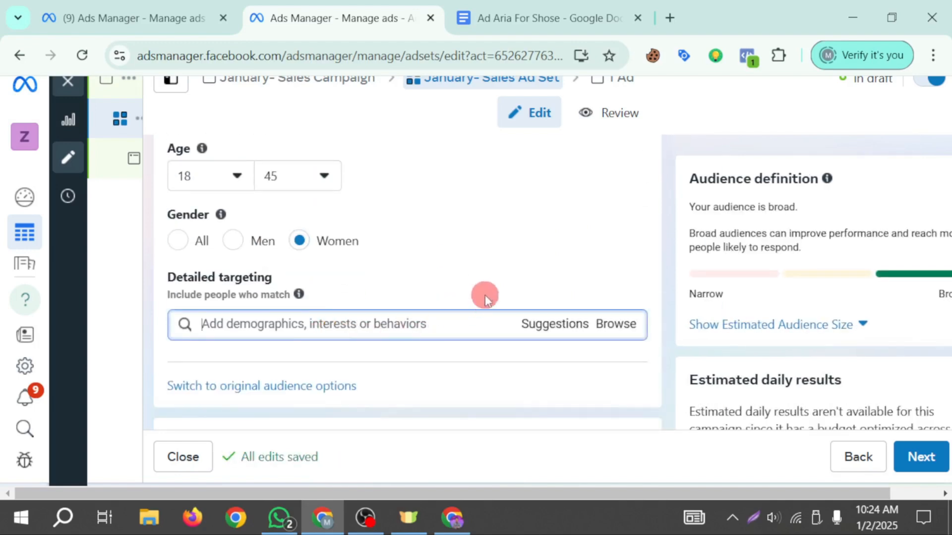
pyautogui.click(506, 20)
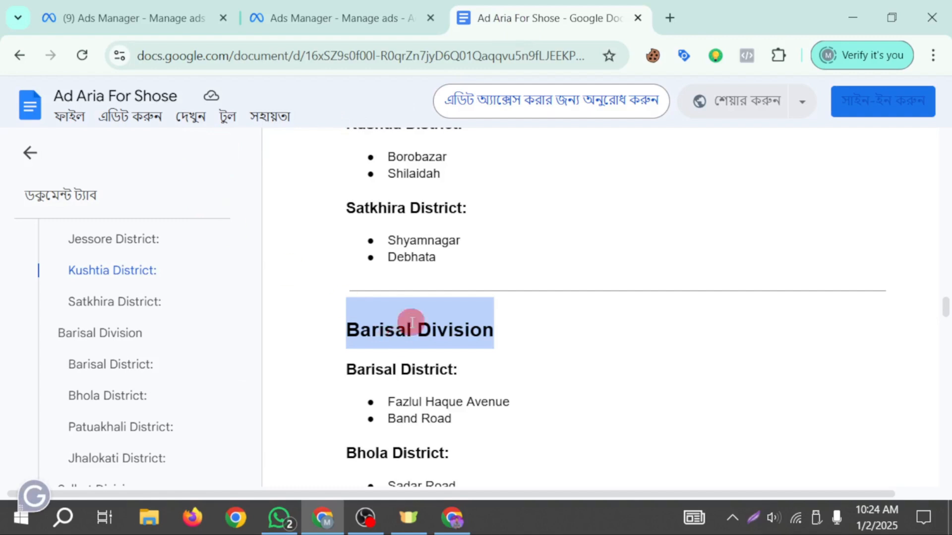
pyautogui.click(355, 17)
pyautogui.scroll(-2, 540, 286)
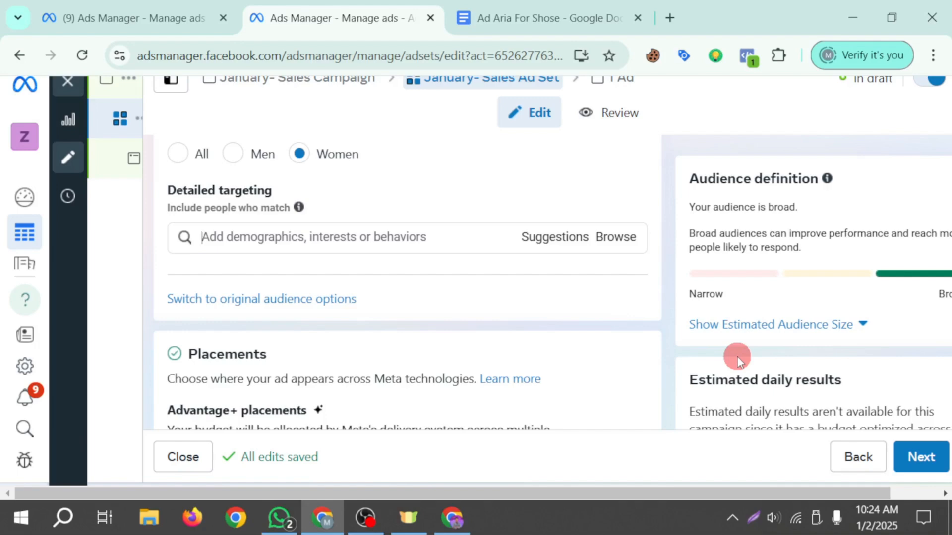
pyautogui.write('H')
pyautogui.press('BackSpace')
pyautogui.write('shoes')
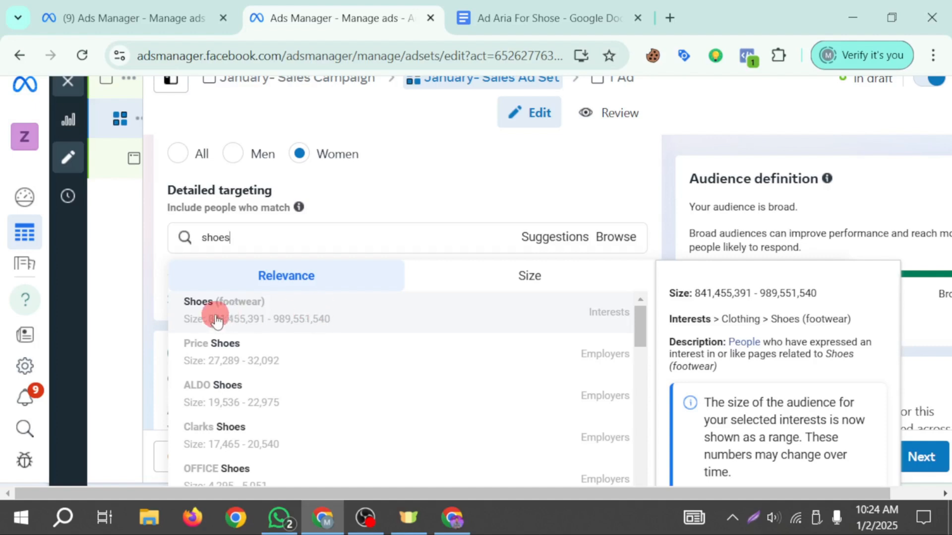
pyautogui.click(259, 313)
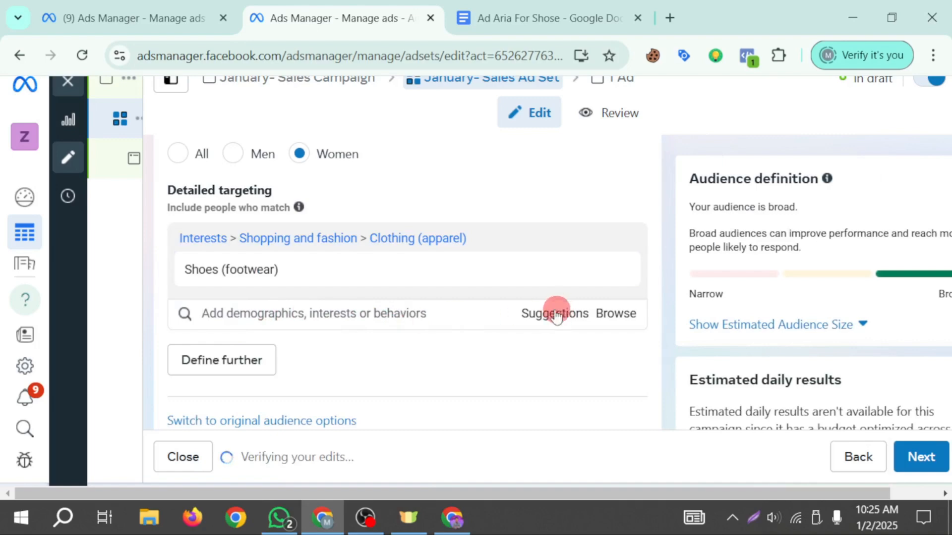
# - From the targeting suggestions, add the interests Sneakers (footwear), Footwear (apparel), Boot (footwear) and Sneaker collecting (hobbies)
pyautogui.scroll(-2, 556, 317)
pyautogui.click(556, 228)
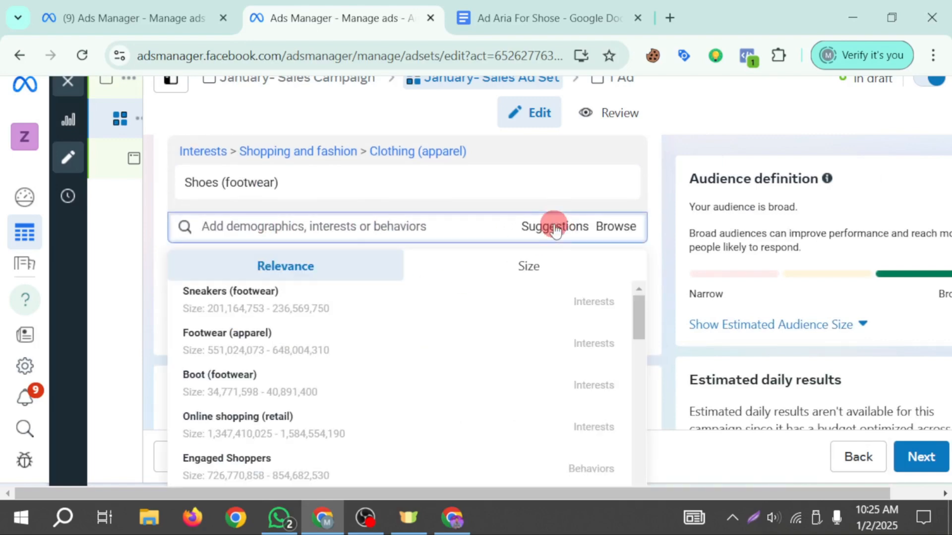
pyautogui.click(251, 308)
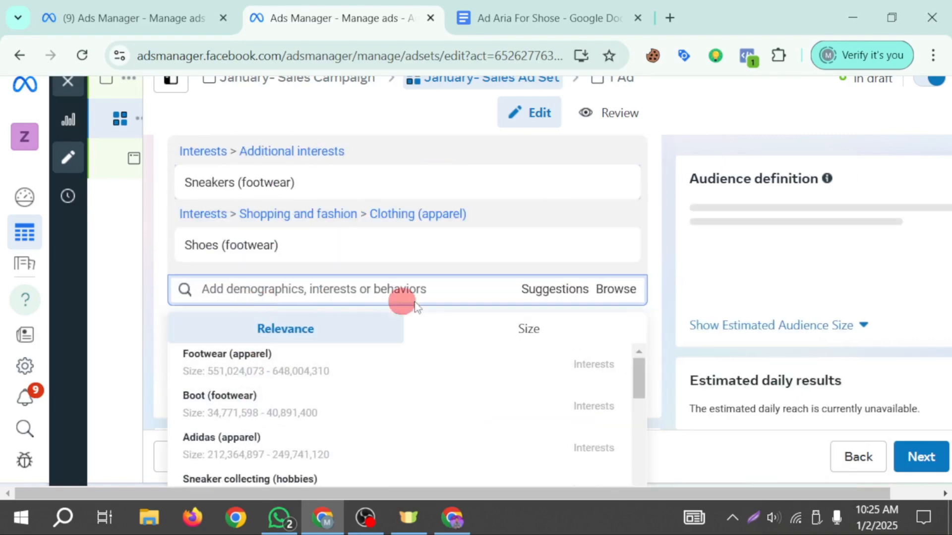
pyautogui.click(255, 364)
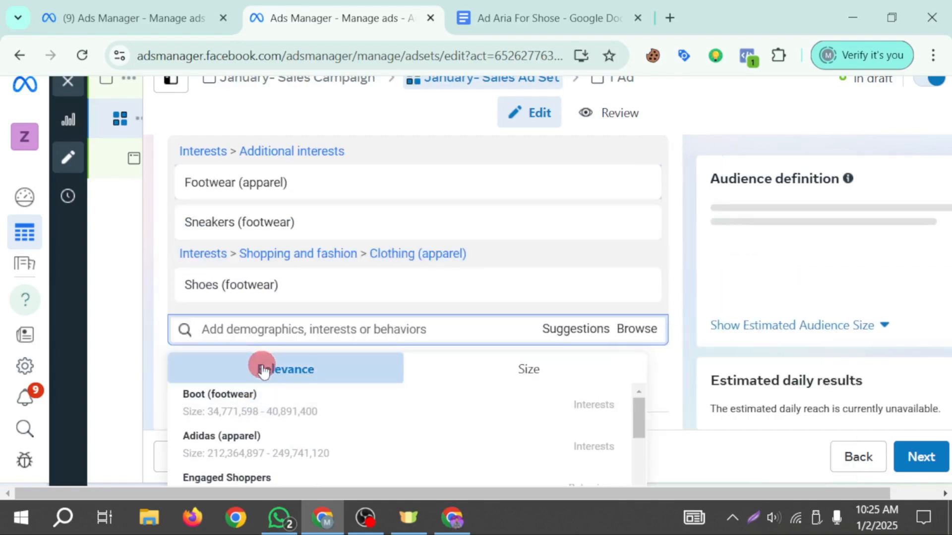
pyautogui.click(252, 409)
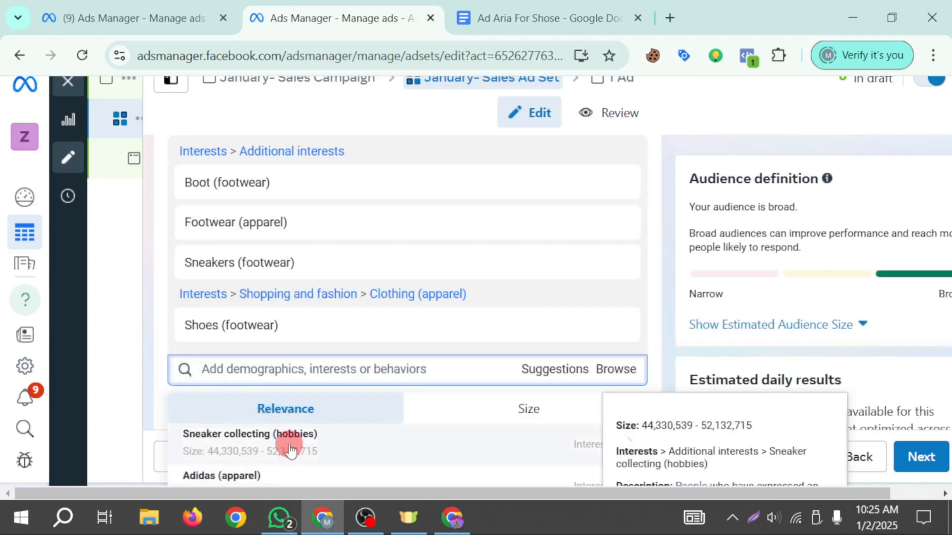
pyautogui.click(289, 452)
# - Add the suggested Engaged Shoppers behavior and the interests Online shopping (retail) and Nike, Inc. (footwear) to detailed targeting
pyautogui.scroll(-3, 471, 247)
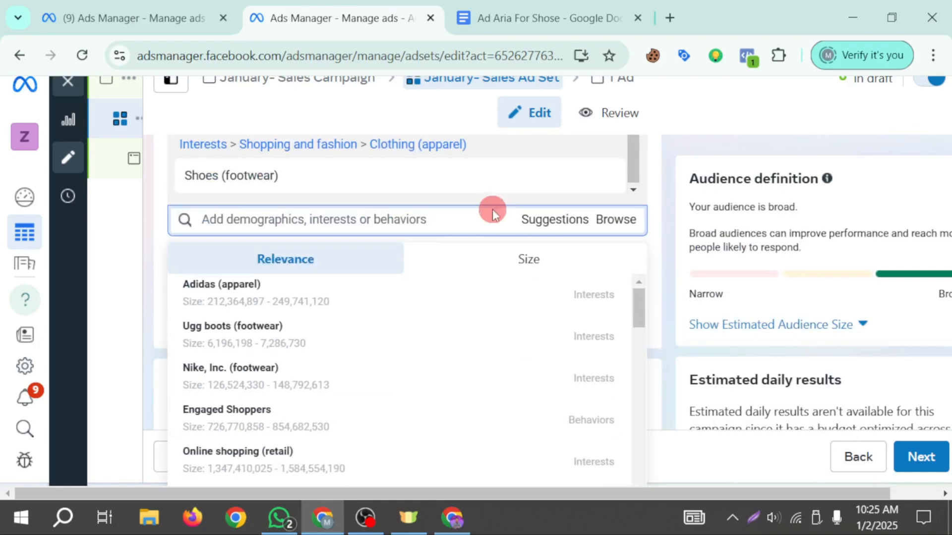
pyautogui.moveTo(230, 410)
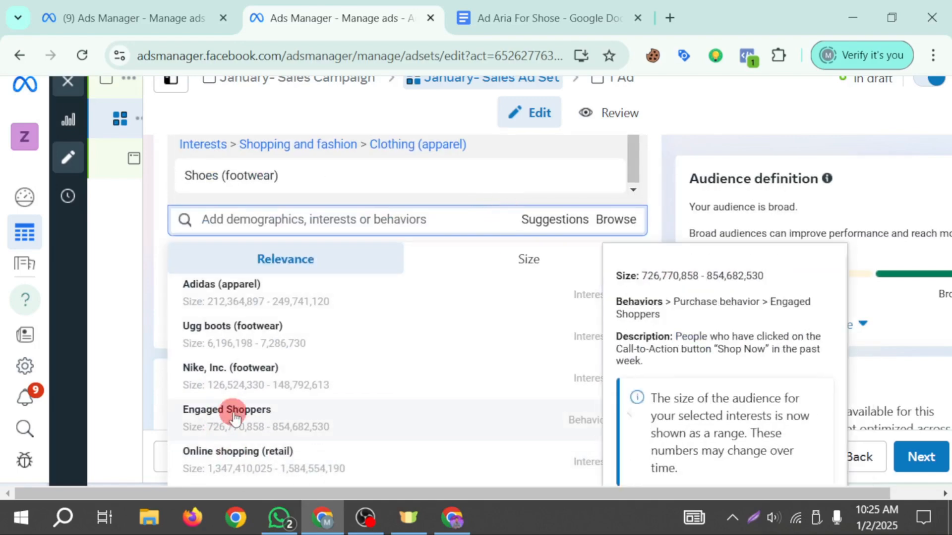
pyautogui.click(265, 418)
pyautogui.scroll(-5, 487, 320)
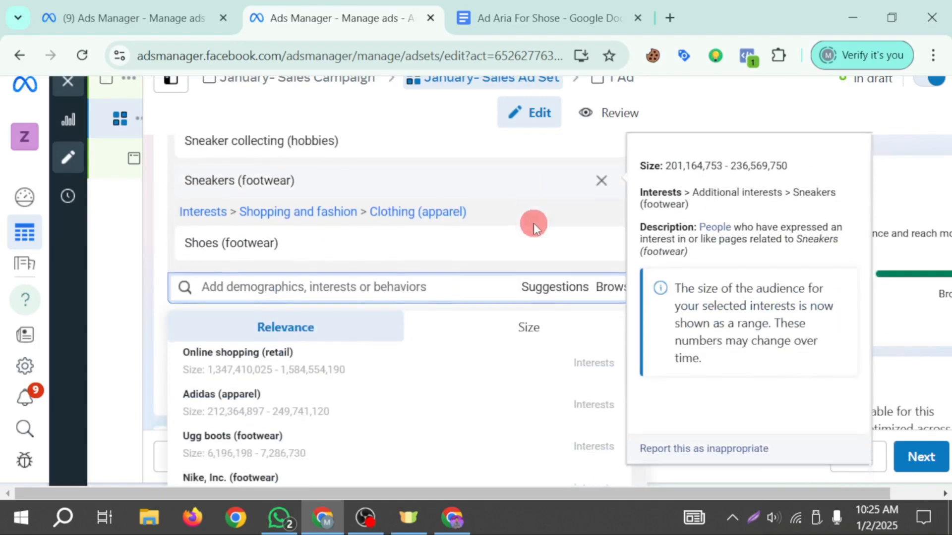
pyautogui.scroll(-1, 534, 224)
pyautogui.click(251, 304)
pyautogui.scroll(-2, 560, 256)
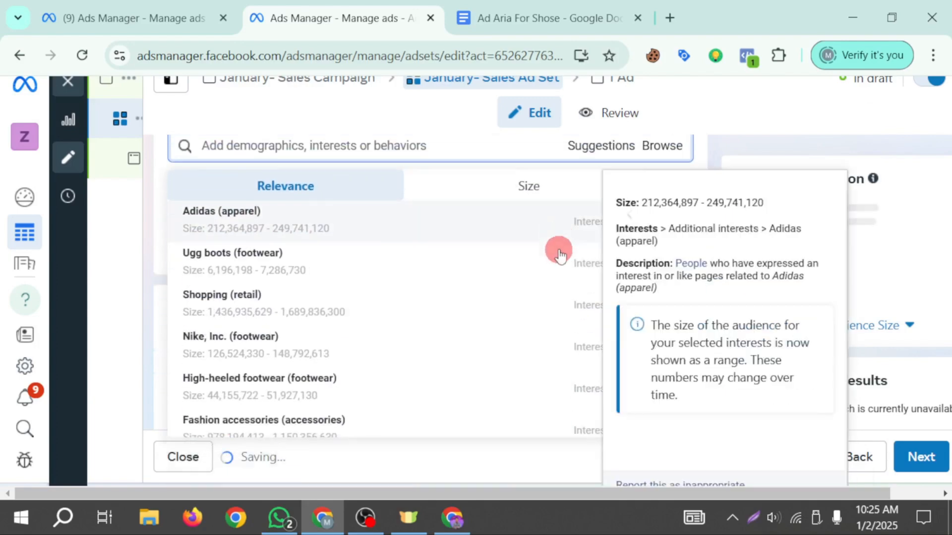
pyautogui.click(272, 349)
# - Add the suggested interests New Balance (footwear) and Shopping (retail) to detailed targeting
pyautogui.scroll(-5, 358, 287)
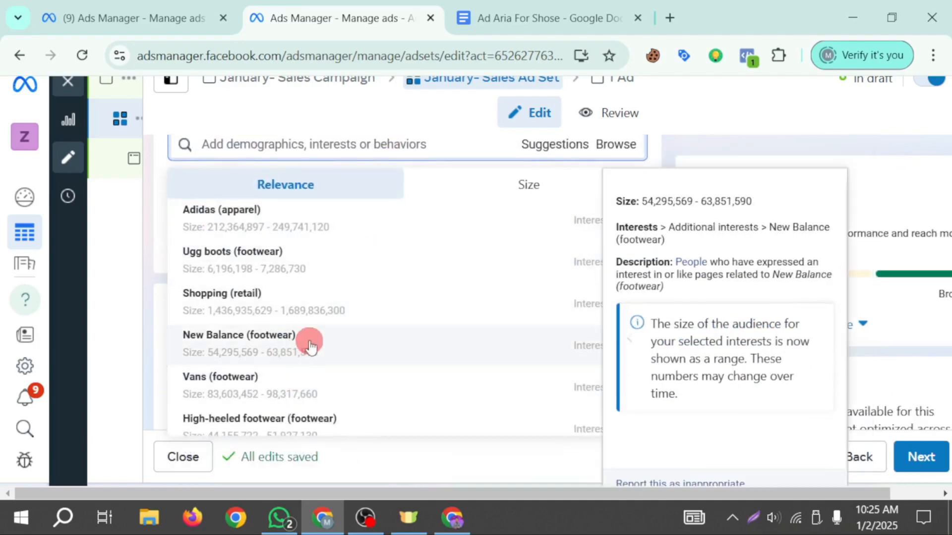
pyautogui.click(279, 349)
pyautogui.scroll(-2, 297, 342)
pyautogui.rightClick(296, 303)
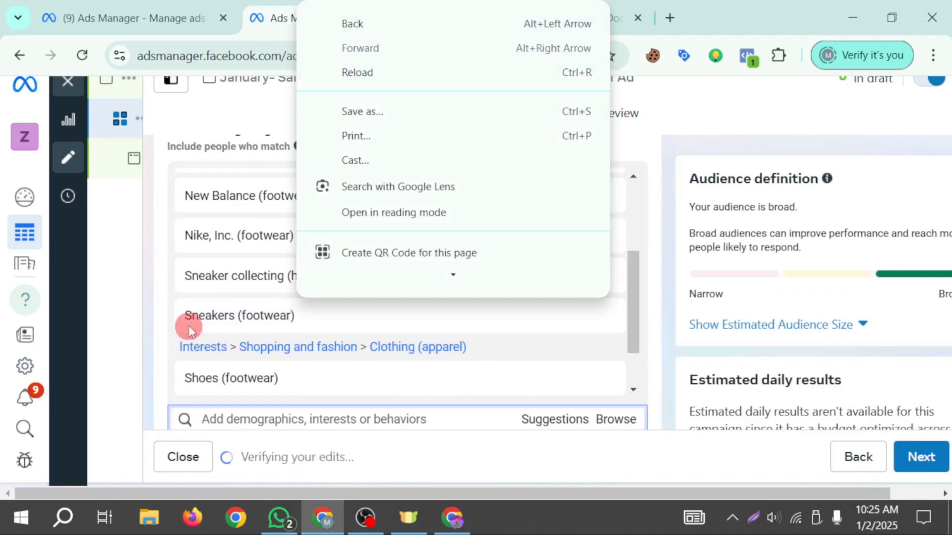
pyautogui.click(169, 324)
pyautogui.scroll(-2, 160, 353)
pyautogui.scroll(-1, 289, 342)
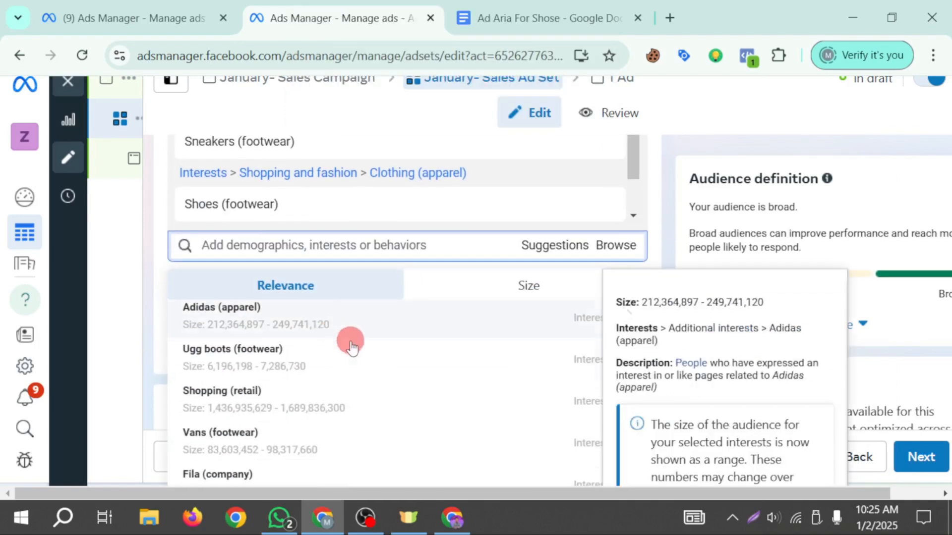
pyautogui.click(255, 388)
# - Reopen the targeting suggestions and add the Sandal (footwear) interest
pyautogui.scroll(-2, 378, 211)
pyautogui.scroll(-5, 349, 276)
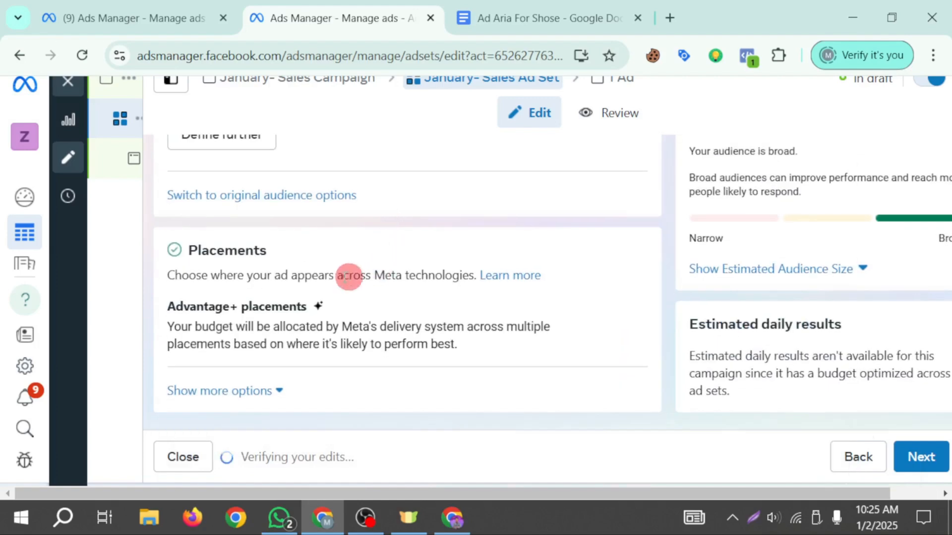
pyautogui.scroll(5, 457, 248)
pyautogui.click(542, 349)
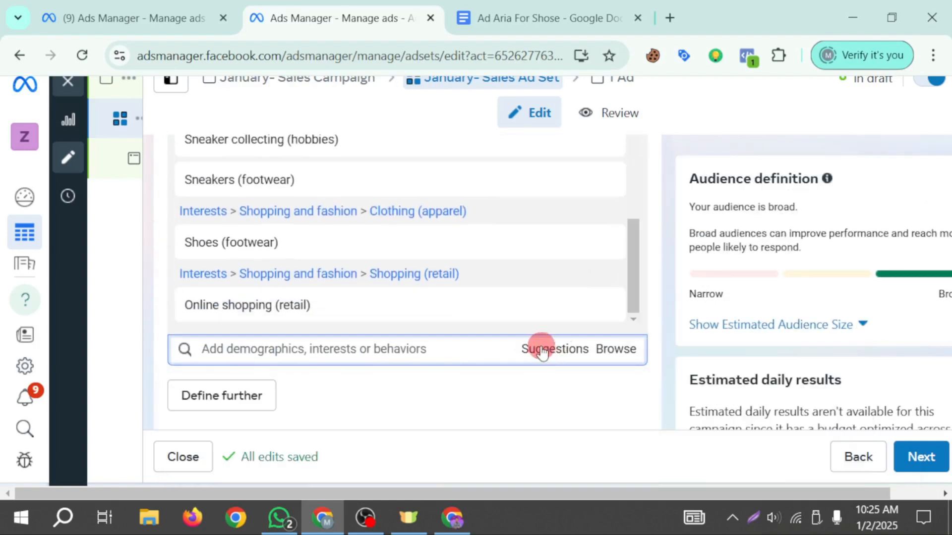
pyautogui.scroll(-2, 539, 347)
pyautogui.click(544, 260)
pyautogui.scroll(-2, 357, 337)
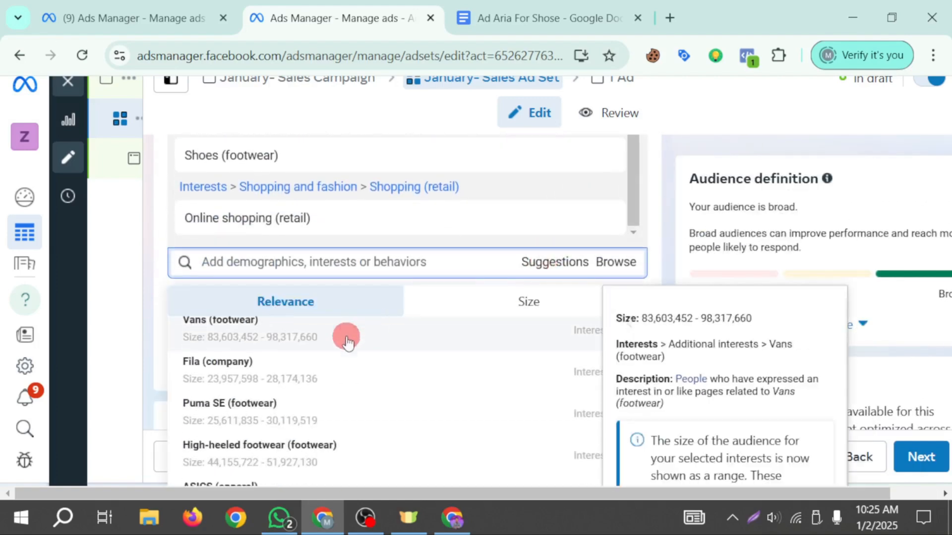
pyautogui.scroll(-4, 347, 343)
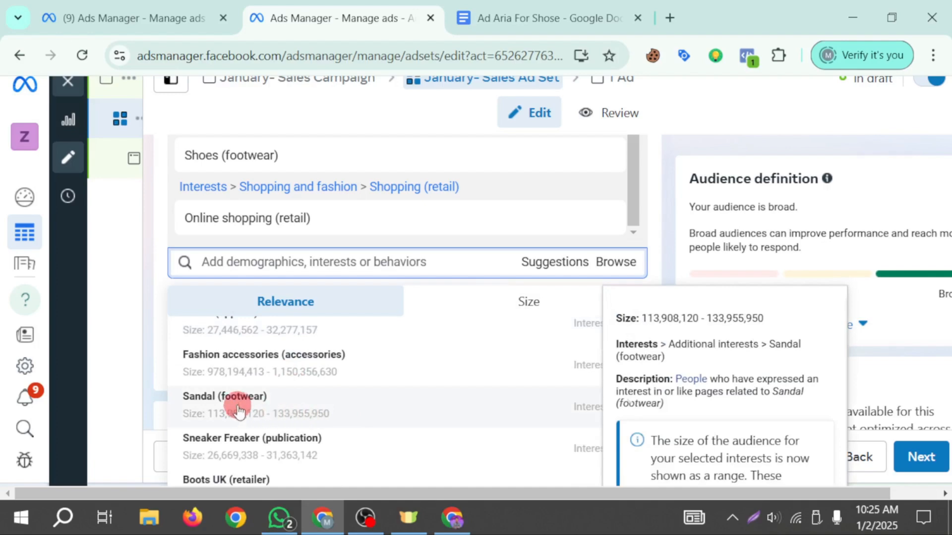
pyautogui.click(238, 411)
# - Look further through the suggested interests and add Hip hop fashion (apparel) to detailed targeting
pyautogui.scroll(-3, 485, 352)
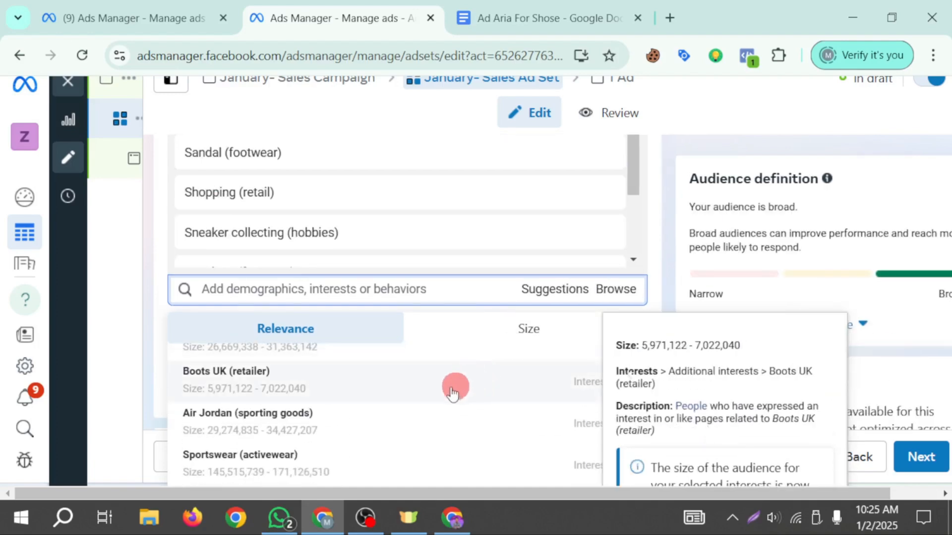
pyautogui.scroll(-2, 339, 416)
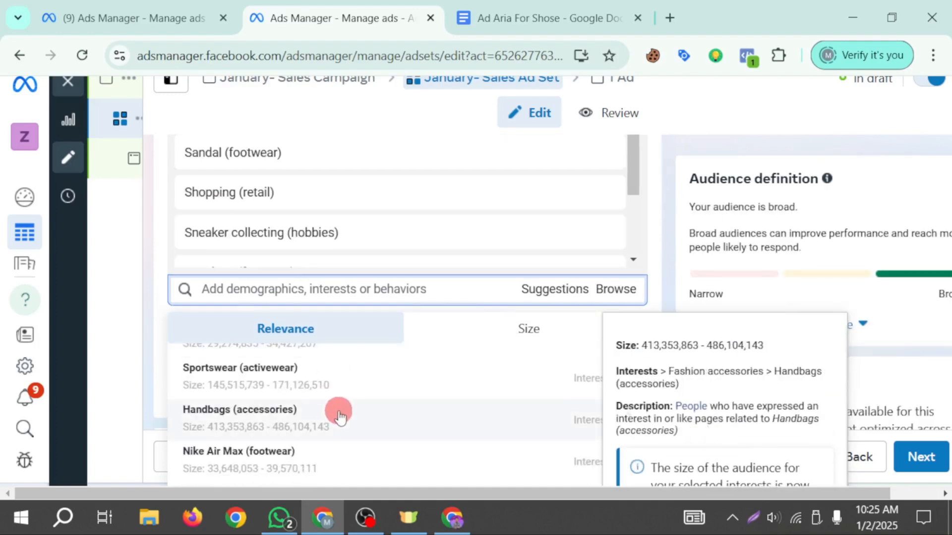
pyautogui.scroll(-2, 360, 427)
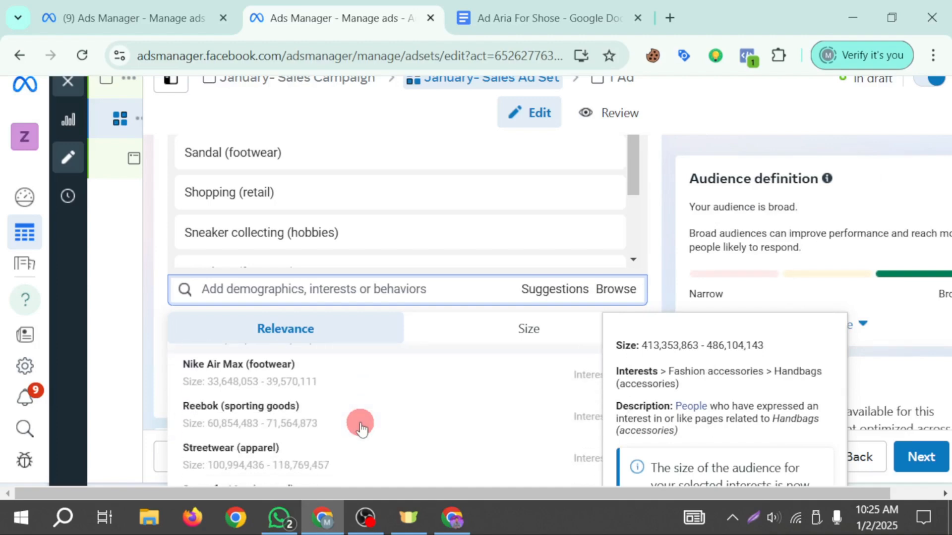
pyautogui.scroll(-2, 334, 455)
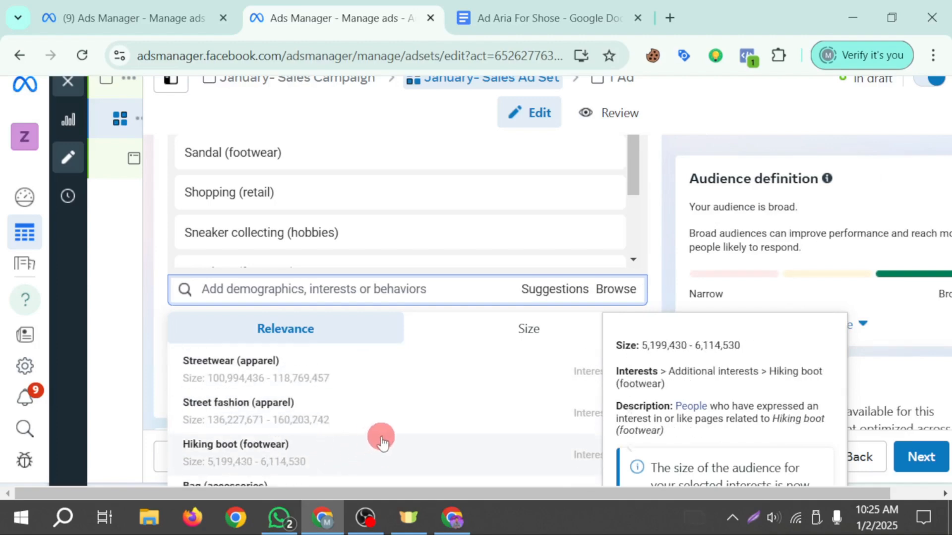
pyautogui.scroll(-2, 383, 440)
pyautogui.scroll(2, 377, 436)
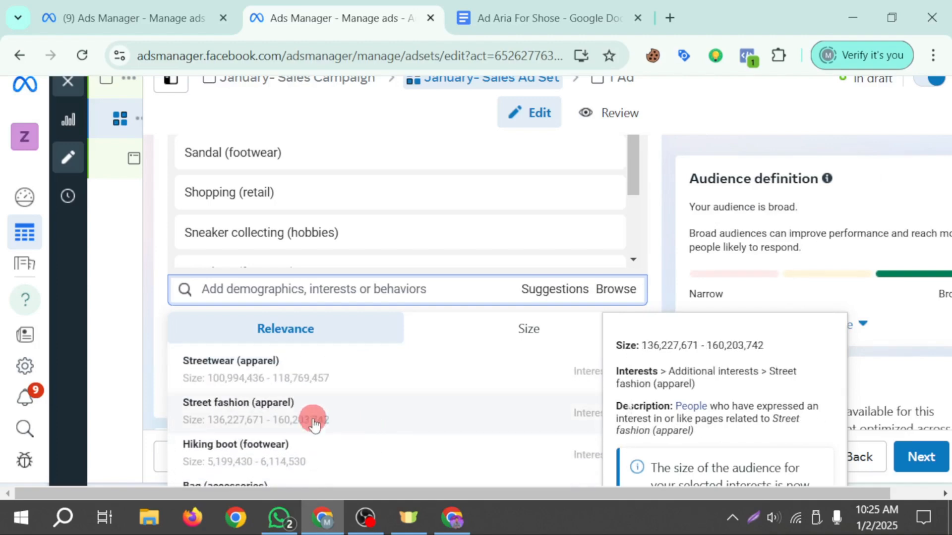
pyautogui.scroll(-3, 317, 419)
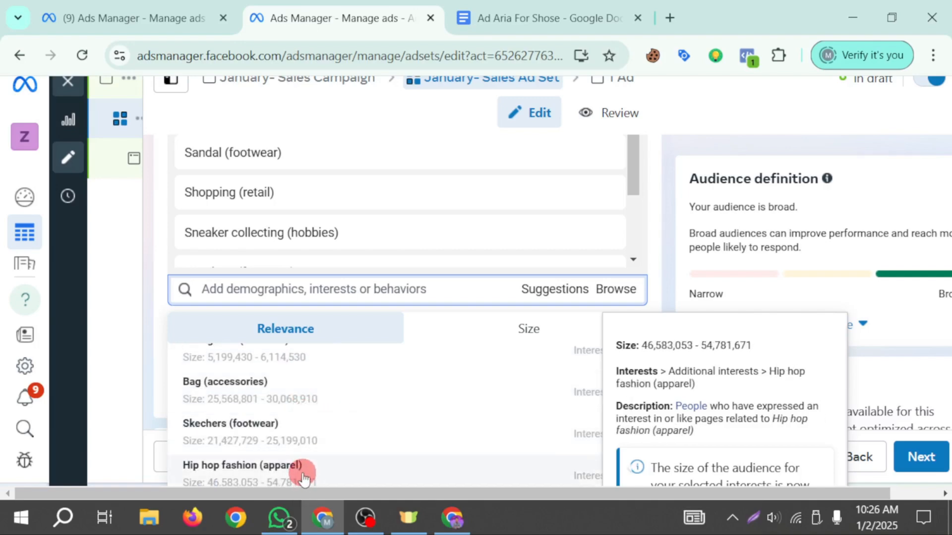
pyautogui.click(309, 471)
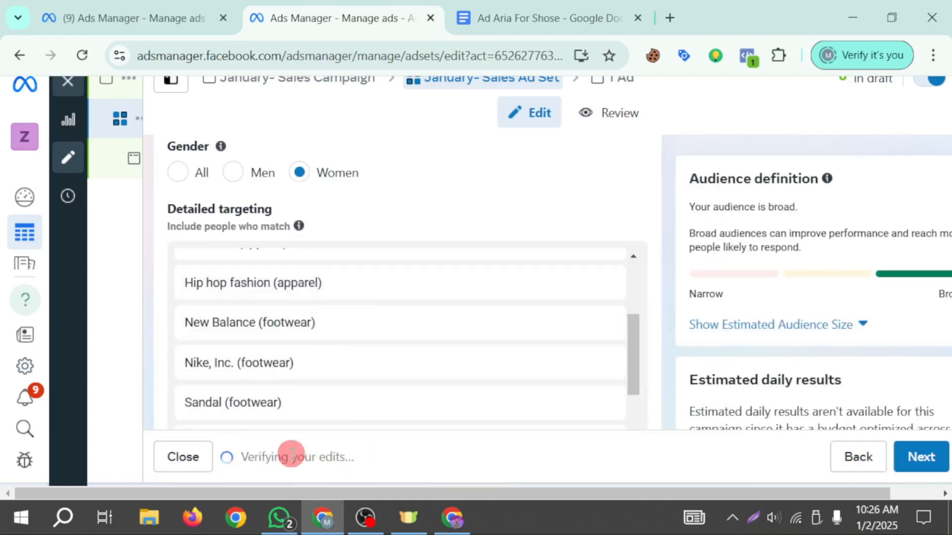
# - Search the detailed targeting options for "luxury shop" and add the Luxury Shop interest
pyautogui.scroll(-1, 445, 254)
pyautogui.scroll(-5, 443, 254)
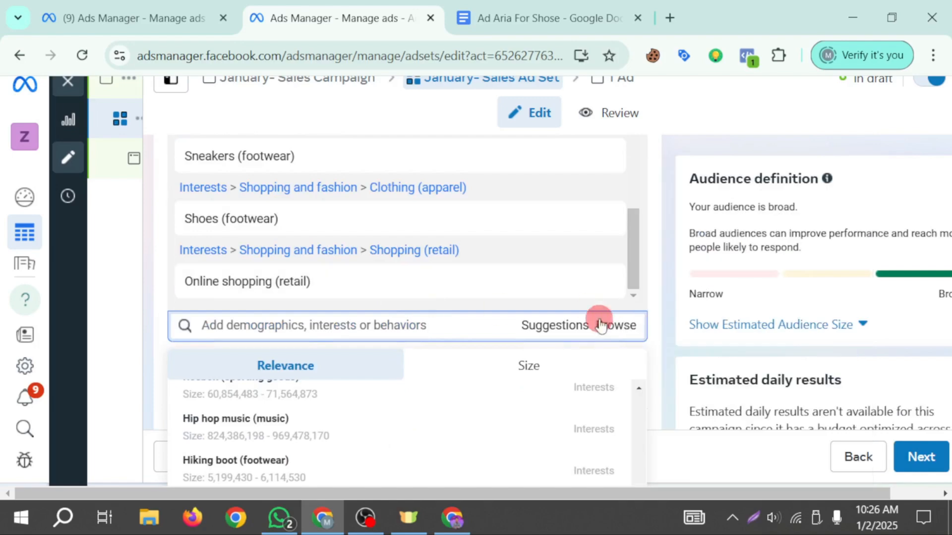
pyautogui.click(445, 323)
pyautogui.write('luxury shop')
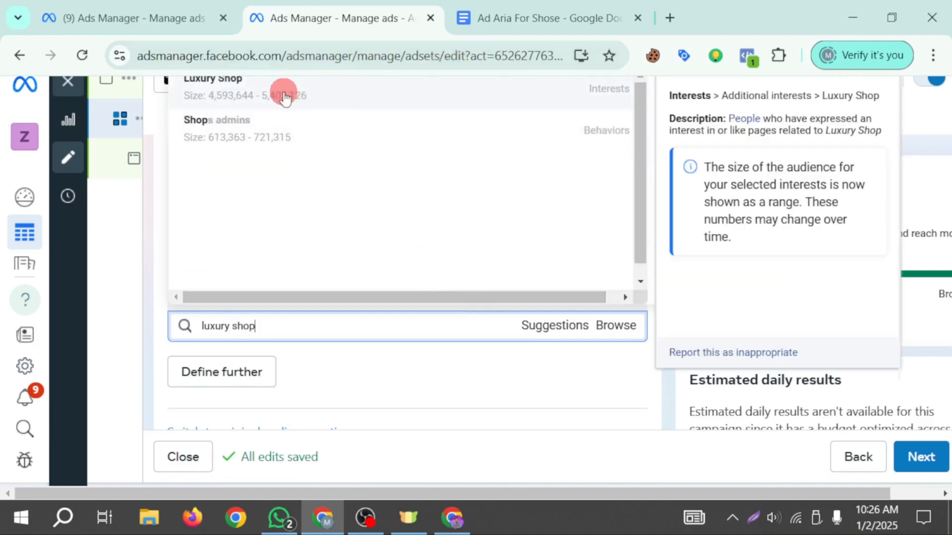
pyautogui.click(283, 95)
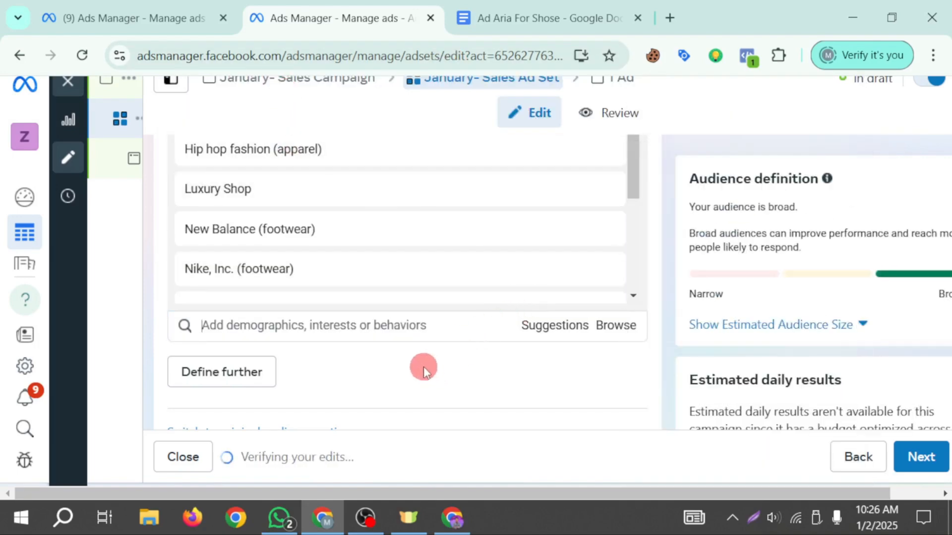
# - Search the detailed targeting options for "luxury good" and add the Luxury goods (retail) interest
pyautogui.write('lux')
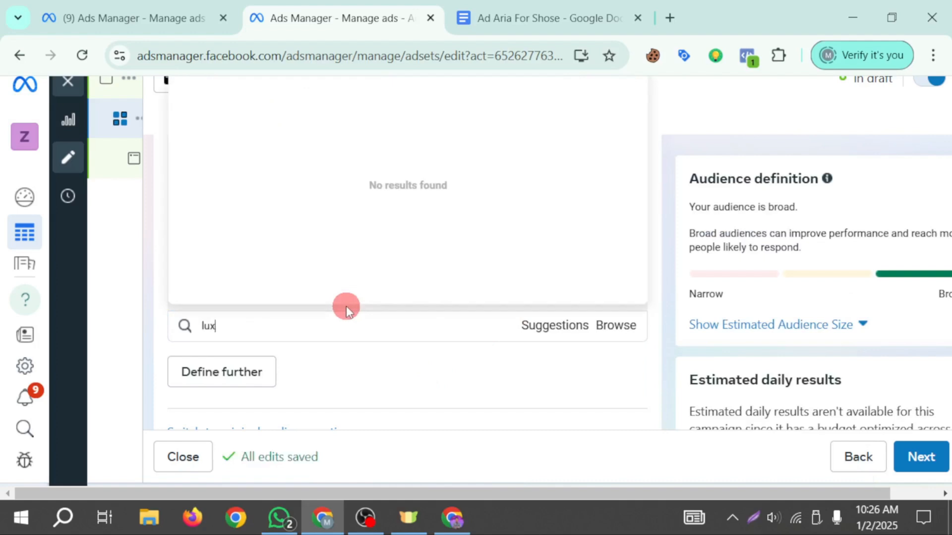
pyautogui.write('ury go')
pyautogui.write('ogd')
pyautogui.scroll(-5, 340, 223)
pyautogui.scroll(5, 351, 204)
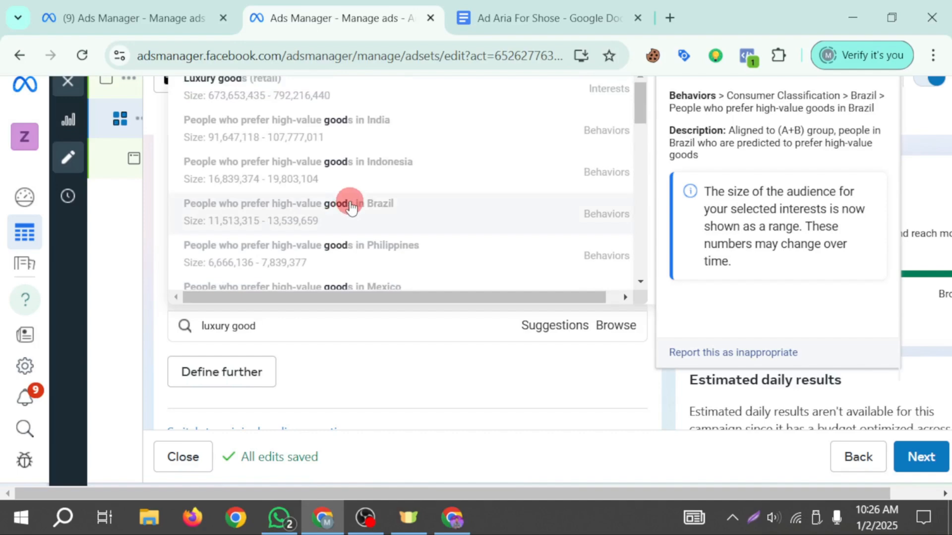
pyautogui.click(304, 92)
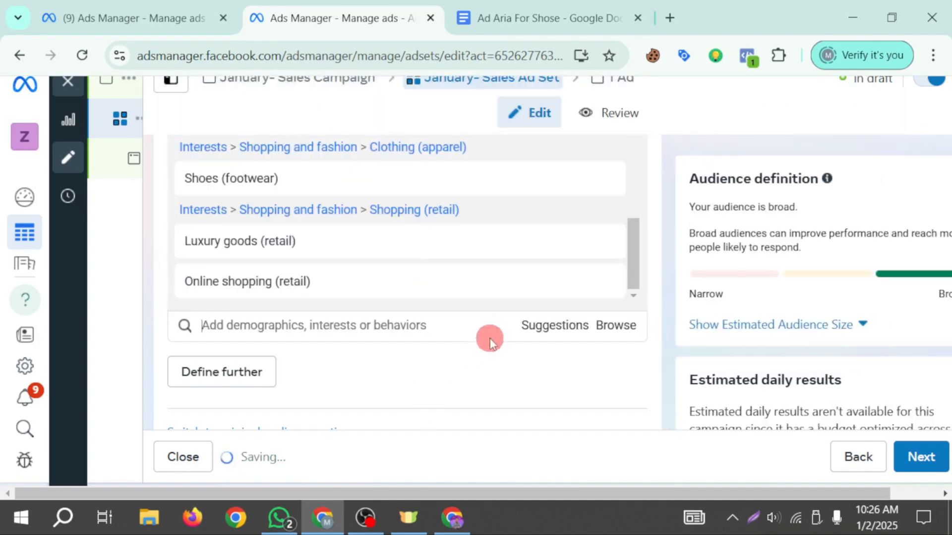
# - Add the suggested Slipper (footwear) interest, and search for "luxury life" to add the Luxury Lifestyle (website) interest
pyautogui.click(521, 325)
pyautogui.scroll(-10, 342, 451)
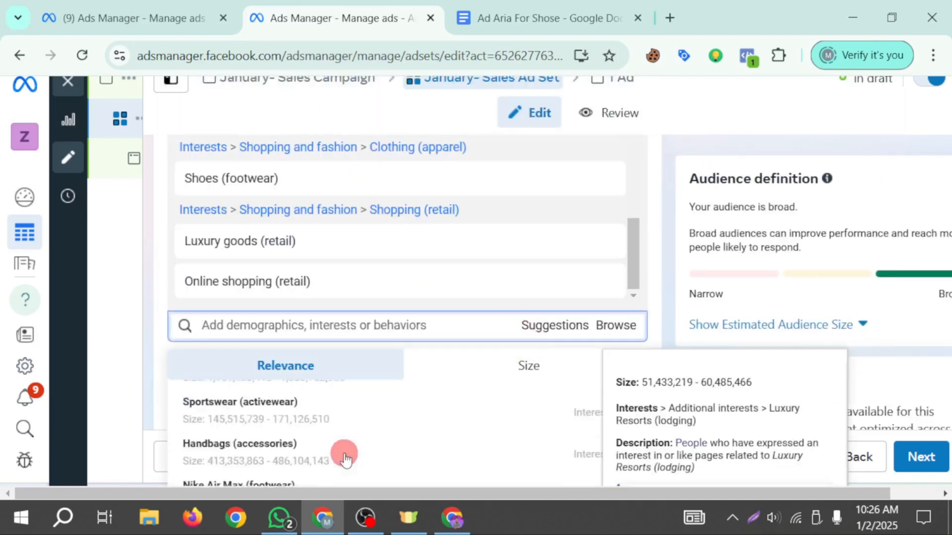
pyautogui.scroll(-6, 342, 452)
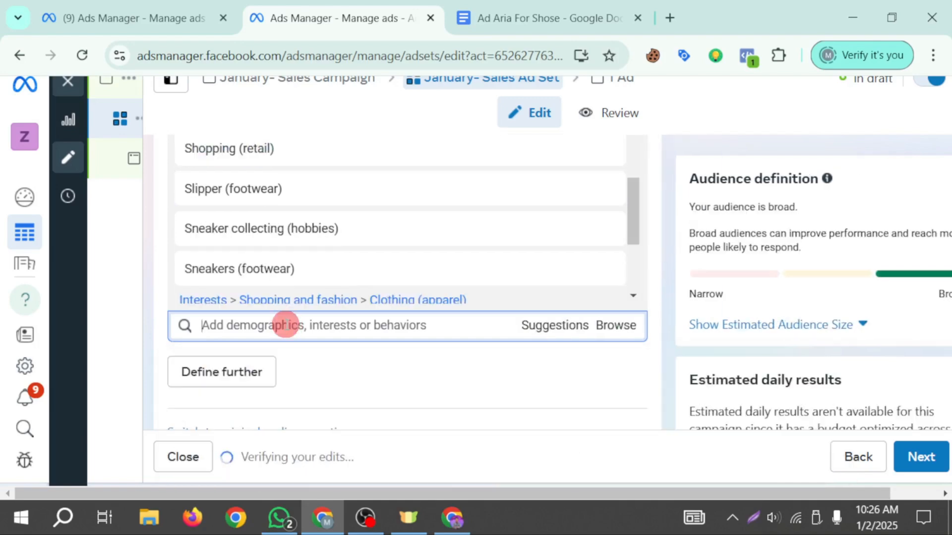
pyautogui.click(286, 325)
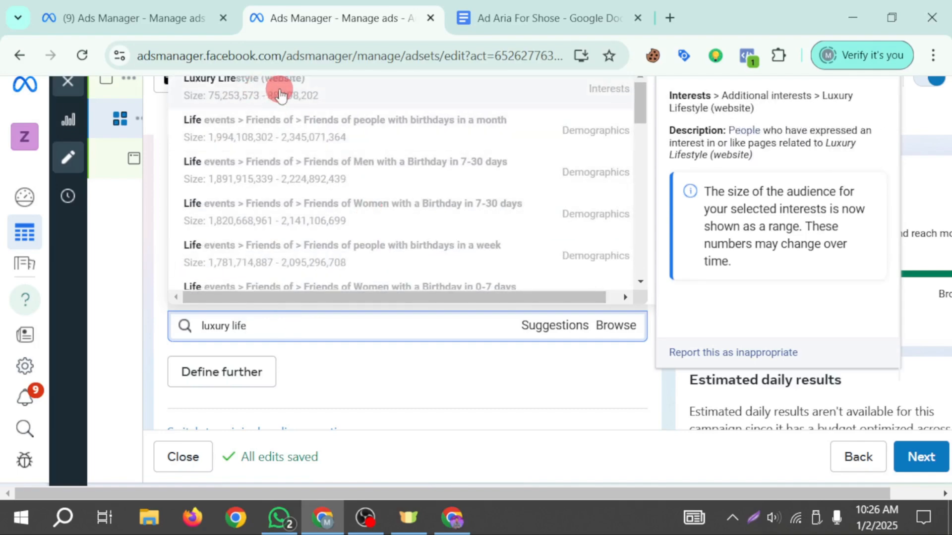
pyautogui.click(313, 90)
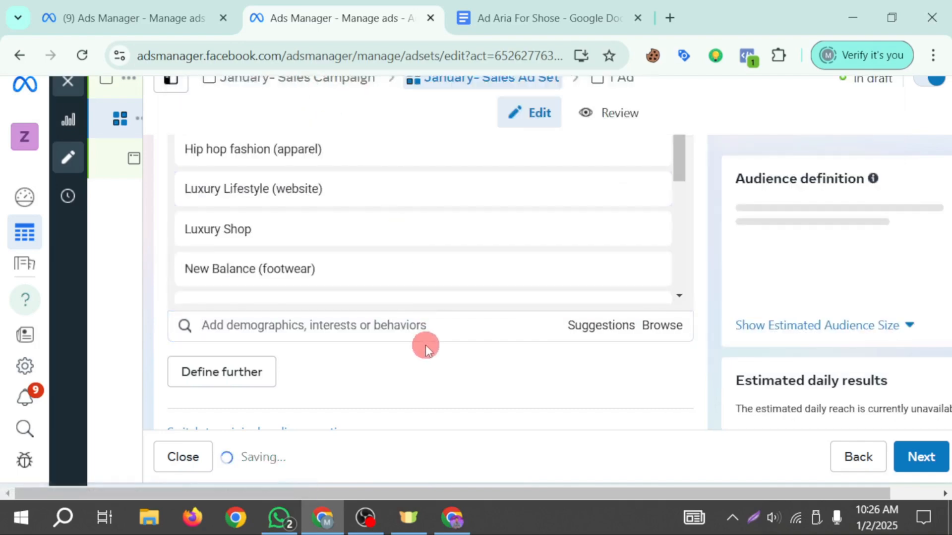
# - Search the detailed targeting options for "good shoes" and add the Good Shoes (band) interest
pyautogui.scroll(-3, 444, 306)
pyautogui.scroll(3, 465, 280)
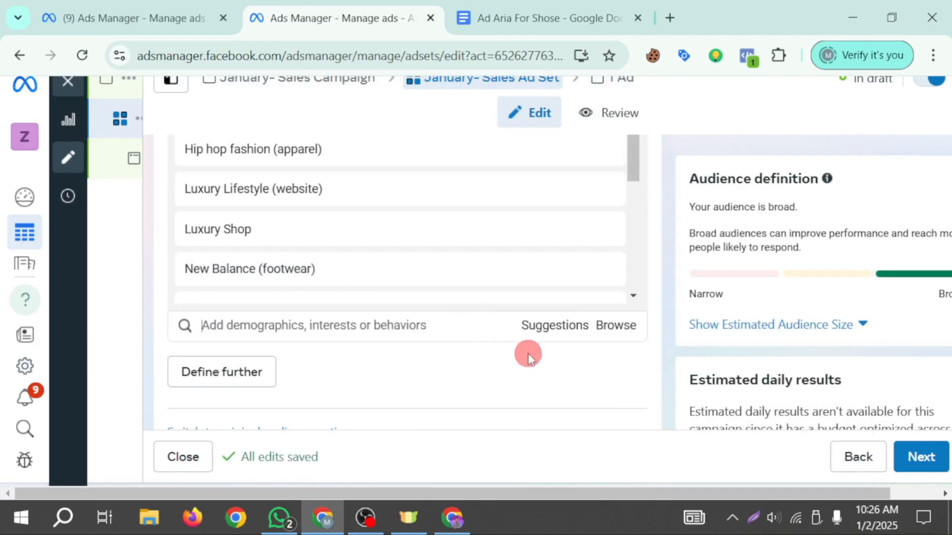
pyautogui.write('good')
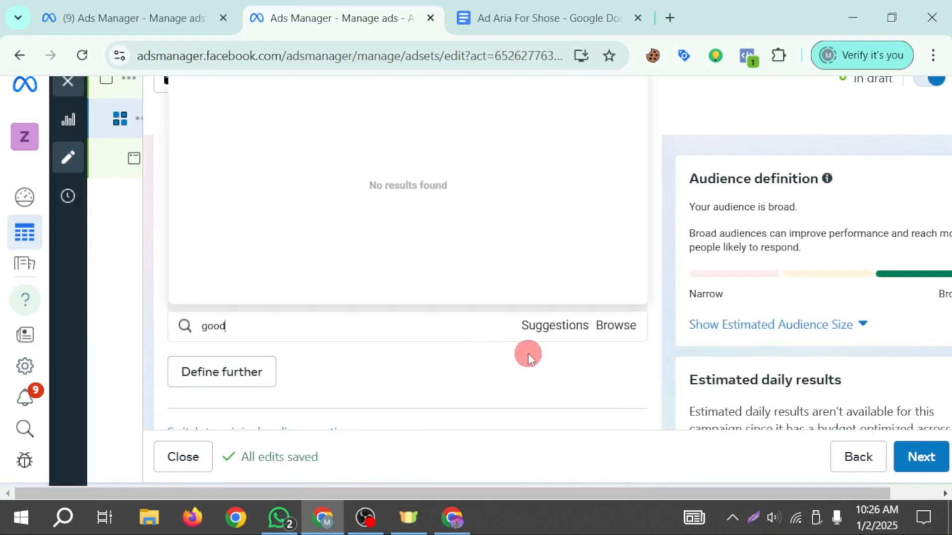
pyautogui.write('shoes')
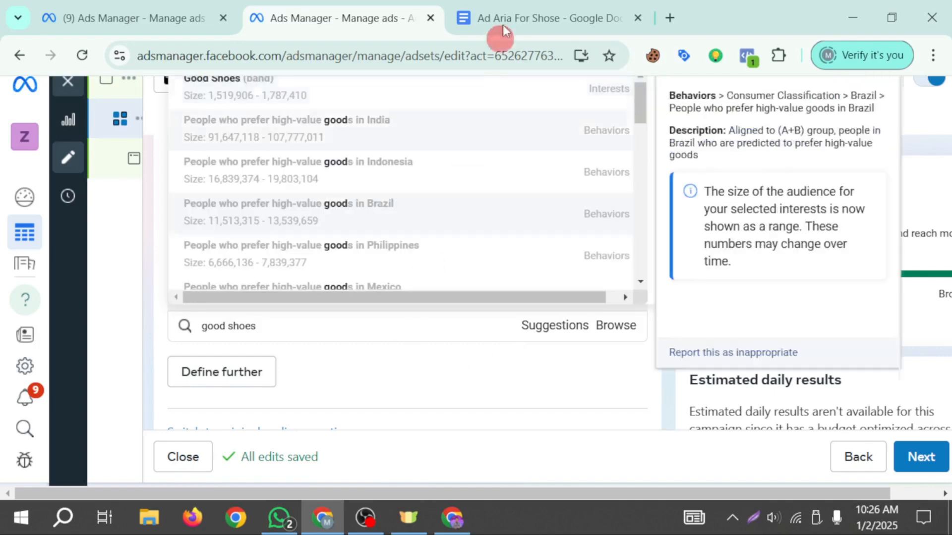
pyautogui.click(276, 95)
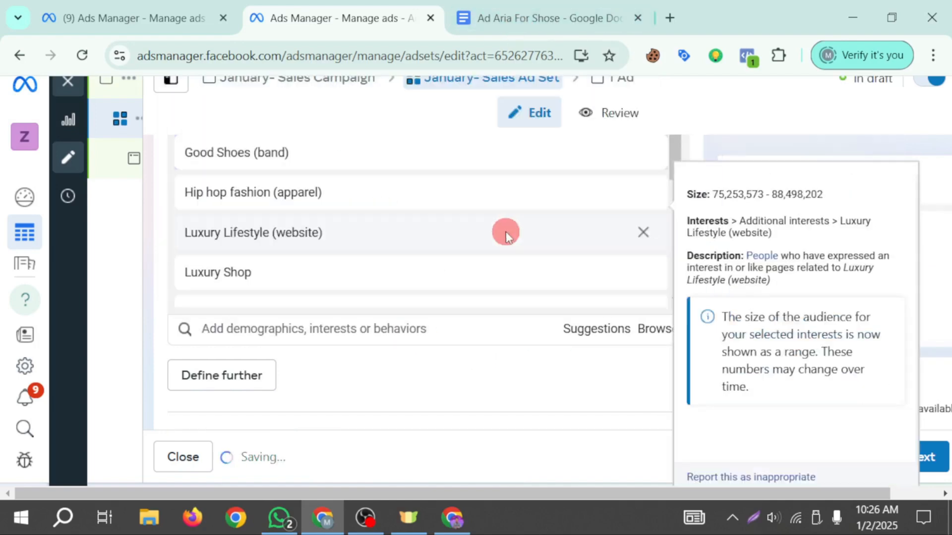
# - Search the detailed targeting options for "best shoes" and add the Best Shoes (retailer) interest
pyautogui.write('best ')
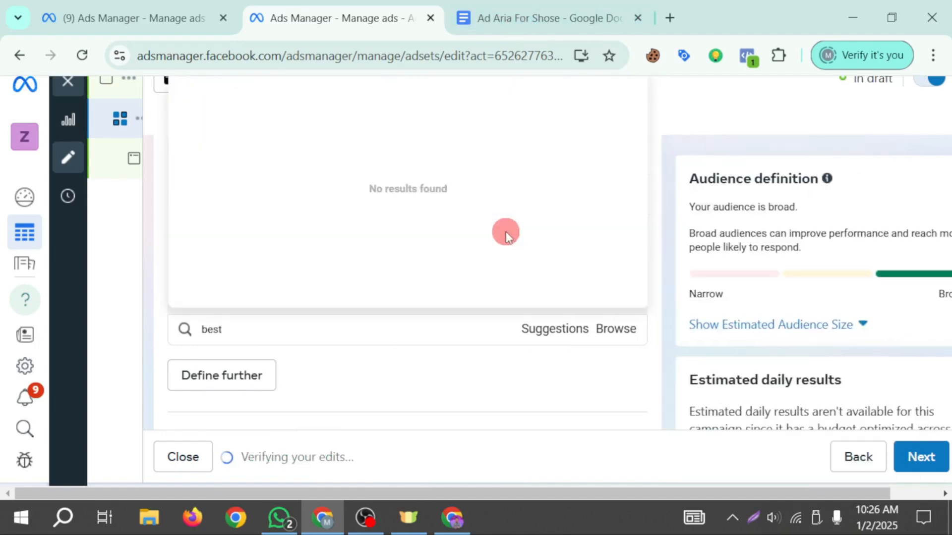
pyautogui.write('shoes')
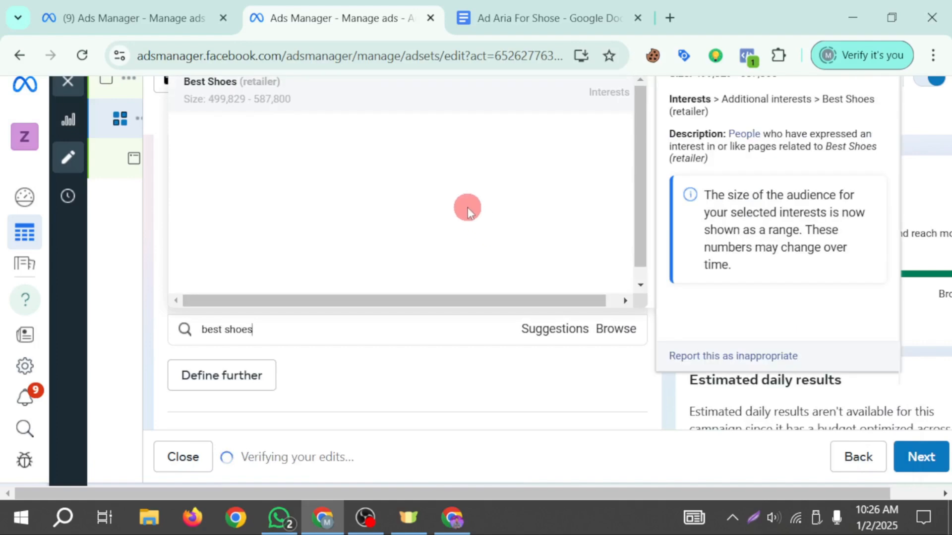
pyautogui.click(319, 91)
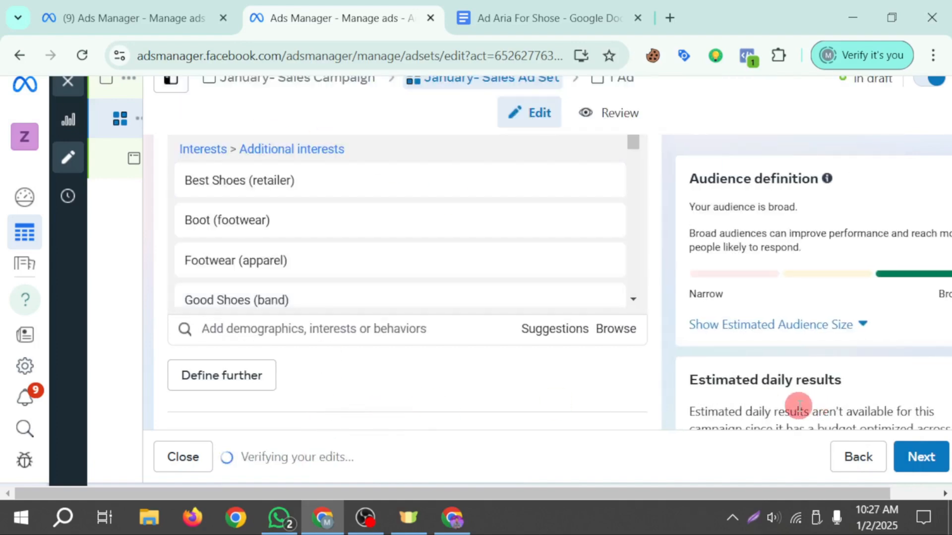
# - Search the detailed targeting options for "women's" and add the Women's clothing (apparel) interest
pyautogui.write("women's")
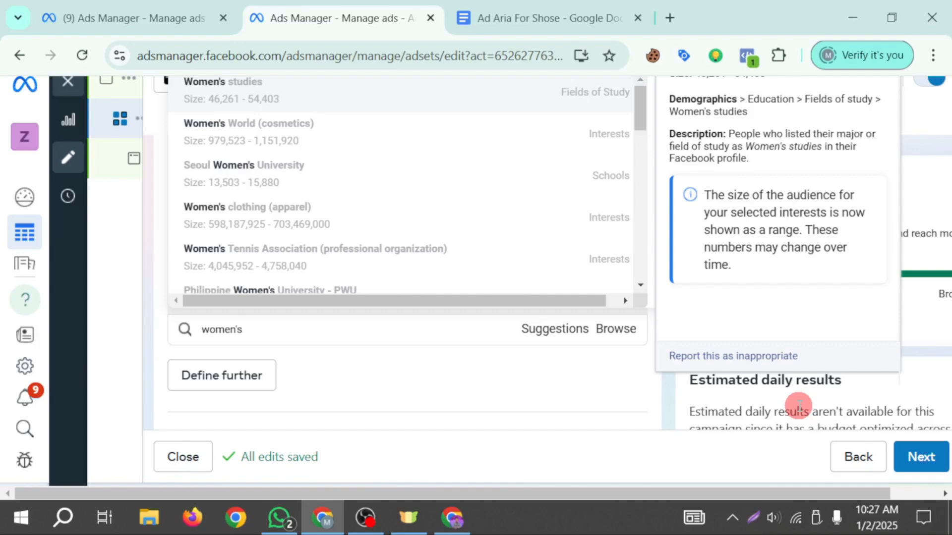
pyautogui.scroll(-8, 546, 276)
pyautogui.scroll(5, 537, 271)
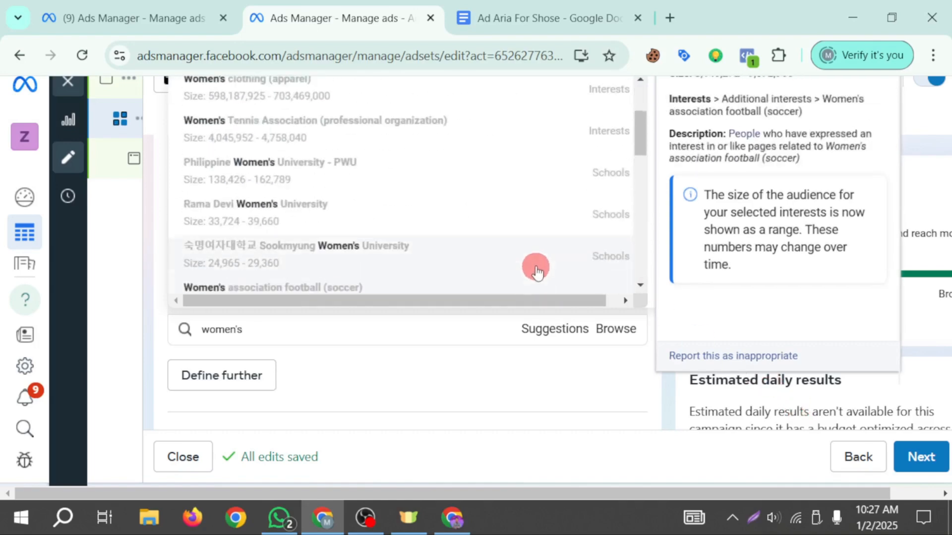
pyautogui.scroll(2, 536, 270)
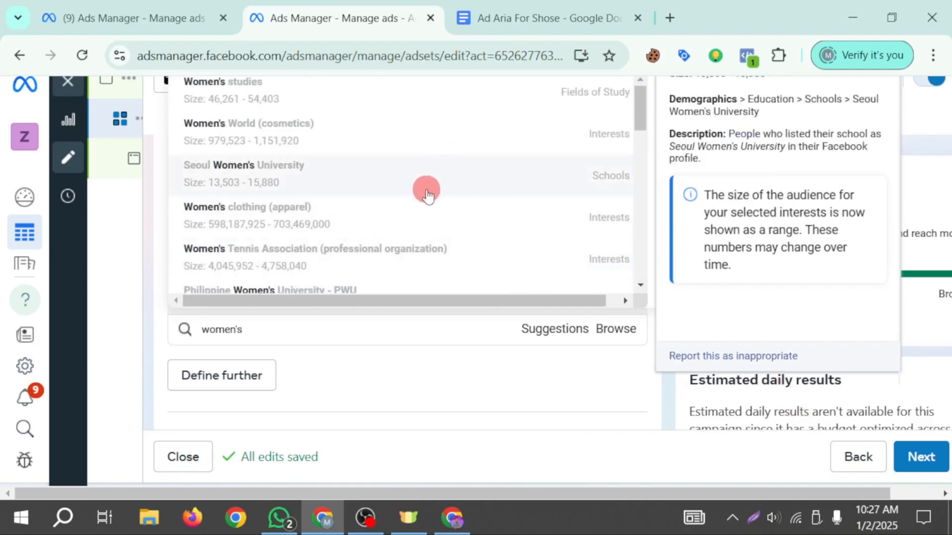
pyautogui.click(294, 214)
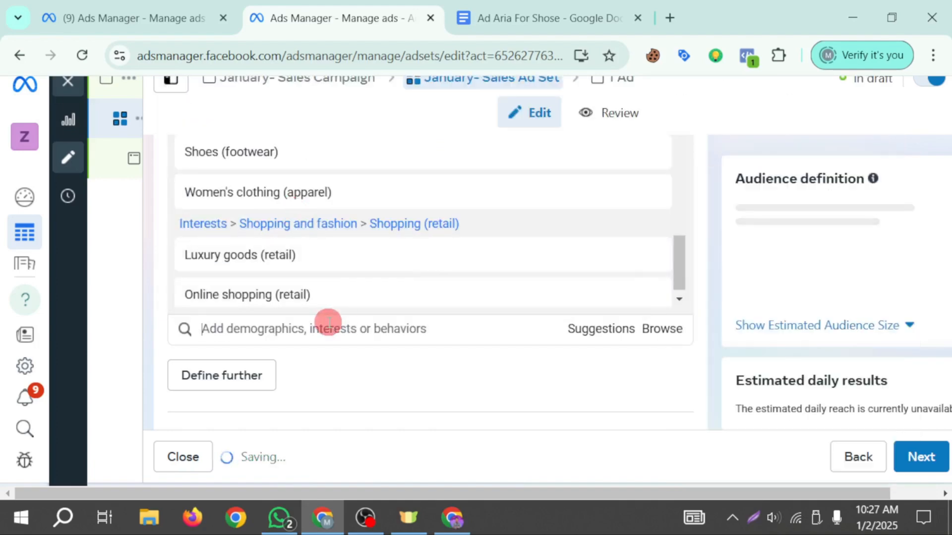
# - Add the suggested interests Slip-on shoe (footwear) and High-heeled footwear (footwear) to detailed targeting
pyautogui.scroll(-3, 329, 322)
pyautogui.click(556, 158)
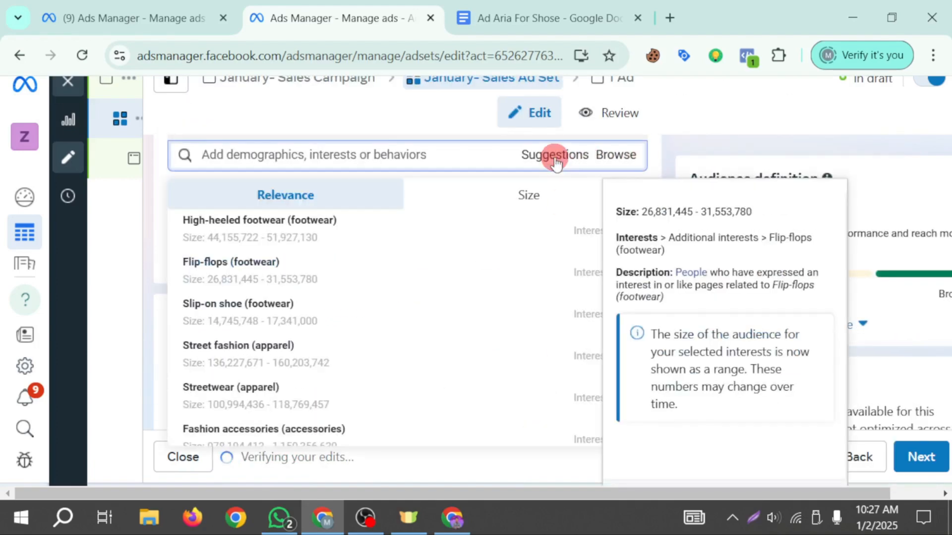
pyautogui.click(239, 310)
pyautogui.scroll(-4, 539, 174)
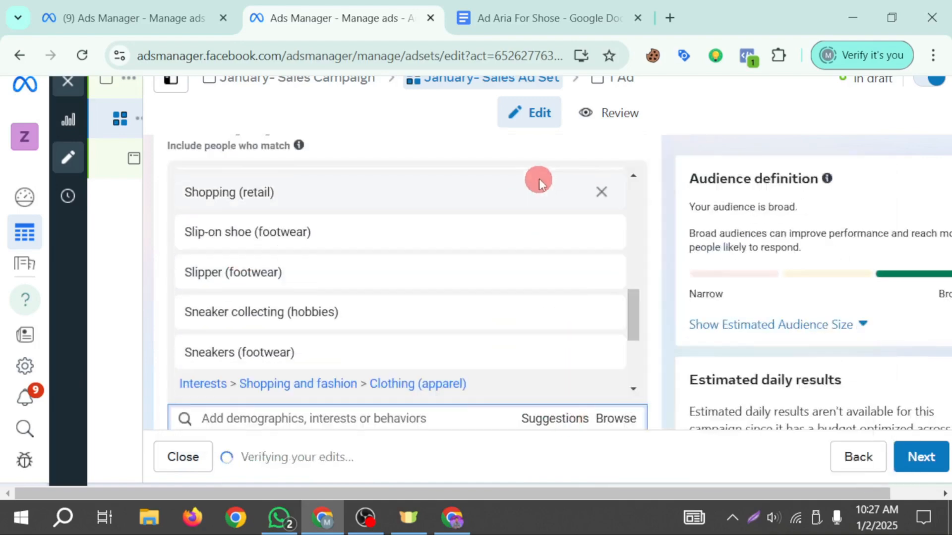
pyautogui.scroll(-5, 540, 164)
pyautogui.click(537, 245)
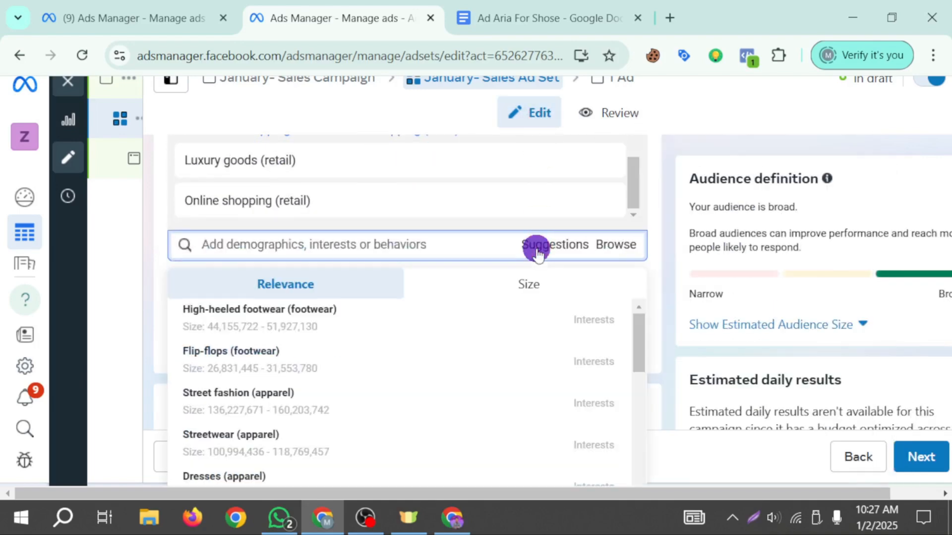
pyautogui.click(304, 318)
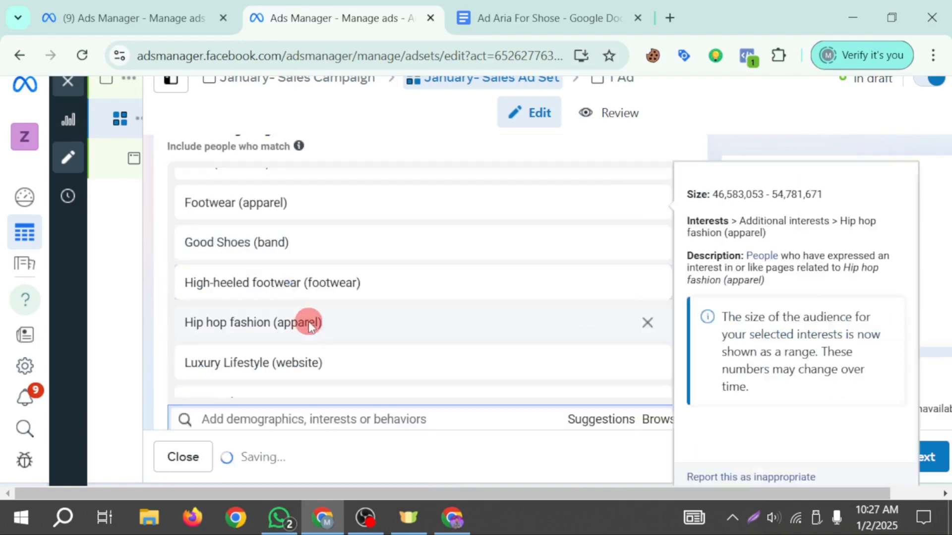
# - Reopen the targeting suggestions and add the Flip-flops (footwear) interest
pyautogui.scroll(-2, 391, 325)
pyautogui.click(581, 418)
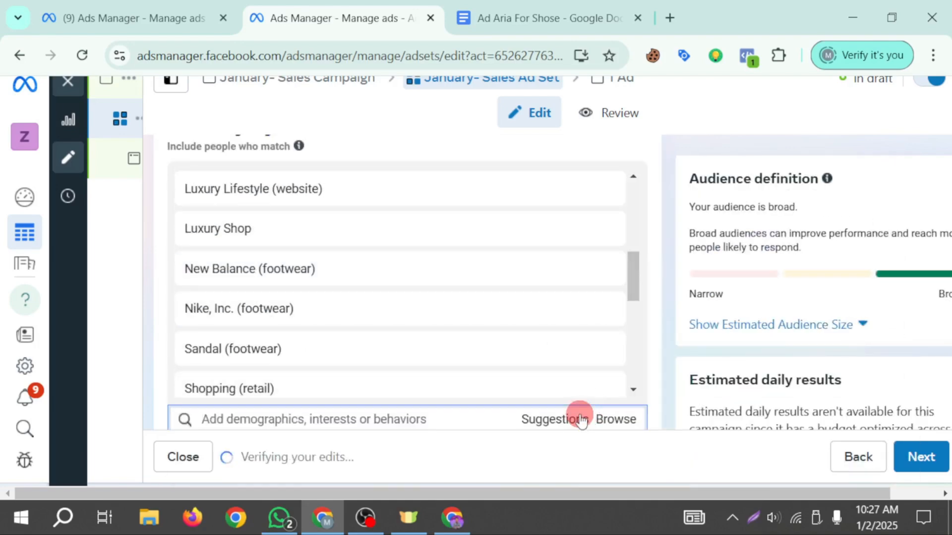
pyautogui.scroll(-1, 528, 336)
pyautogui.scroll(-5, 527, 333)
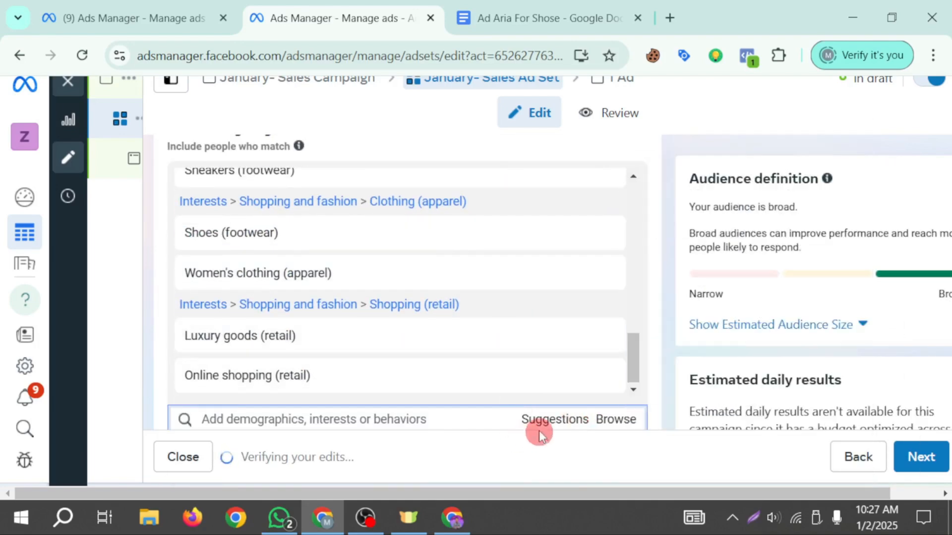
pyautogui.scroll(-6, 414, 219)
pyautogui.scroll(3, 419, 215)
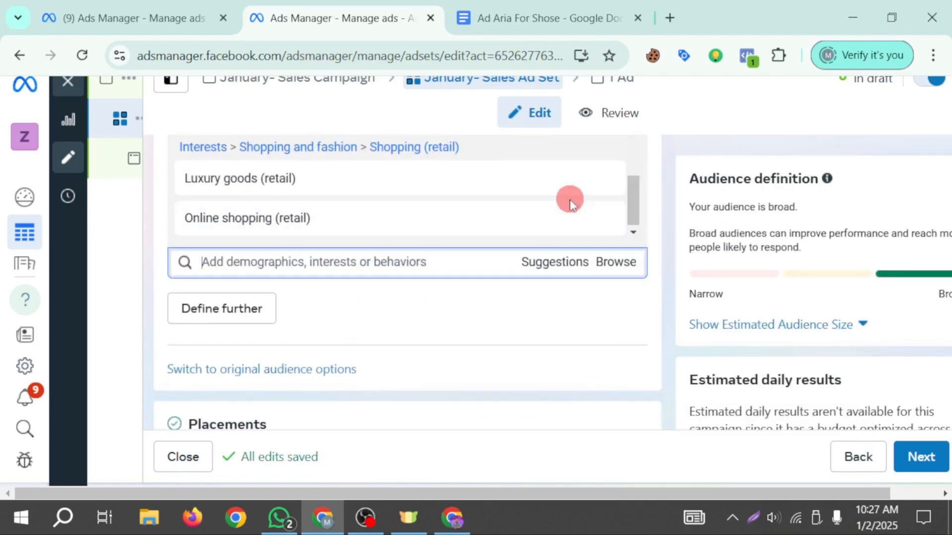
pyautogui.click(540, 276)
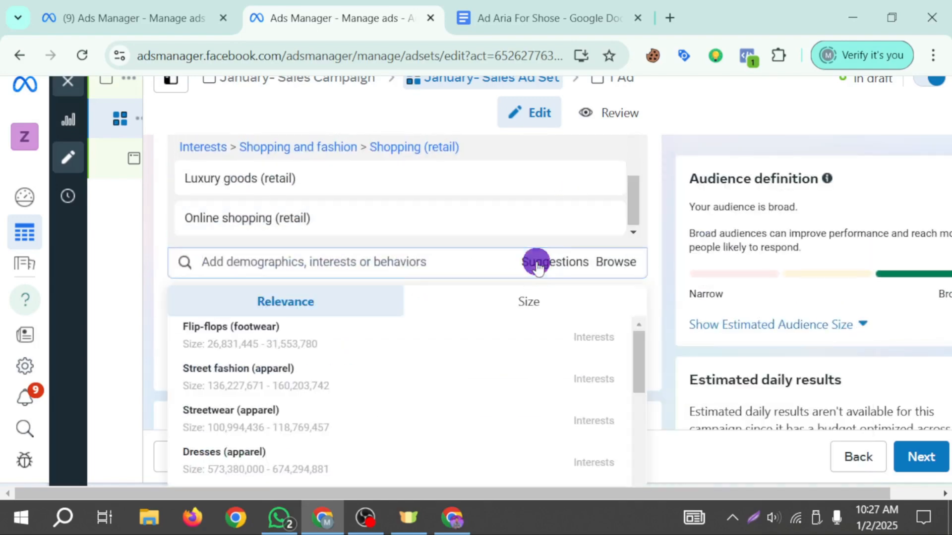
pyautogui.click(227, 335)
# - Review the remaining suggested interests and behaviors for the ad set's detailed targeting
pyautogui.click(556, 291)
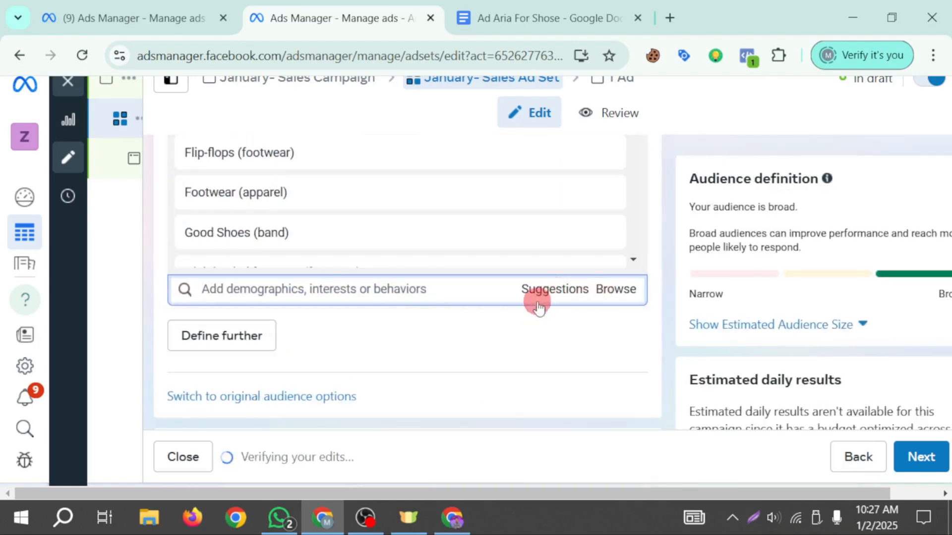
pyautogui.click(536, 293)
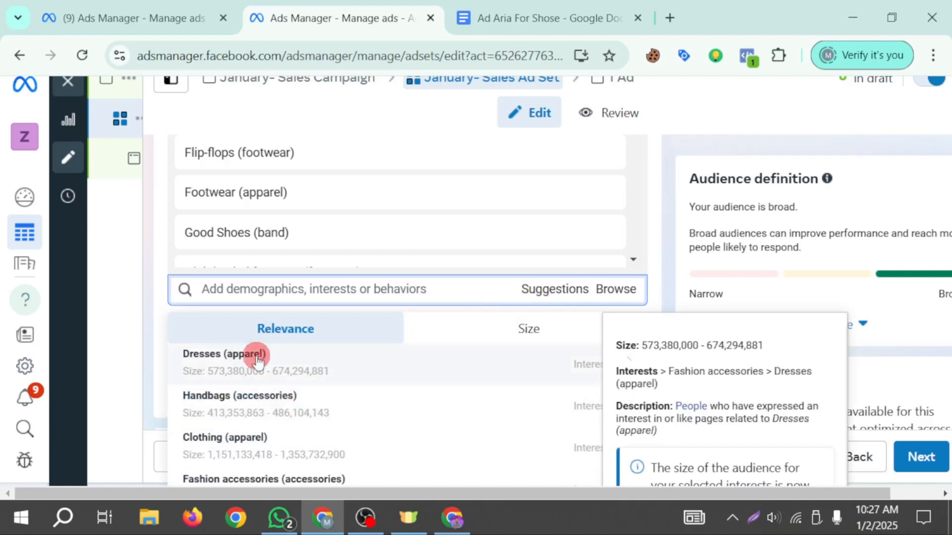
pyautogui.scroll(-5, 297, 369)
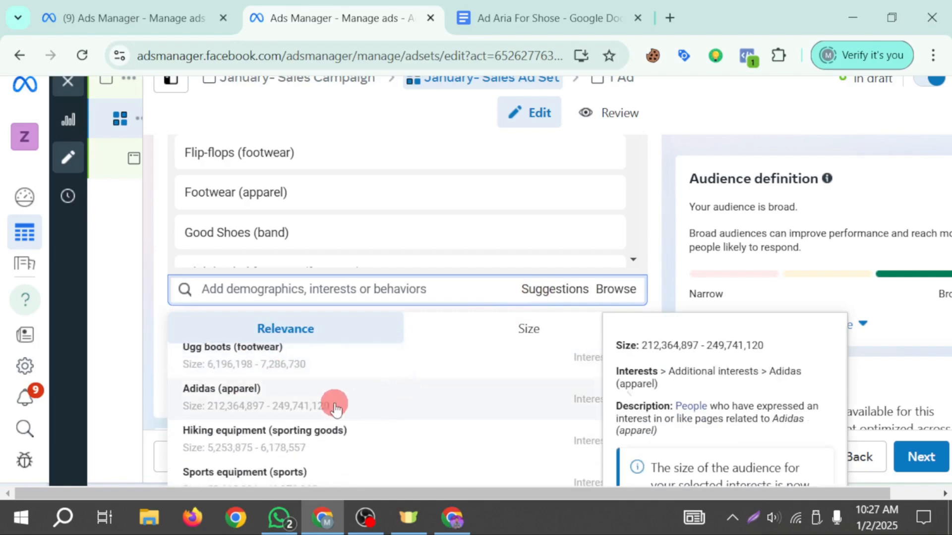
pyautogui.scroll(-2, 330, 405)
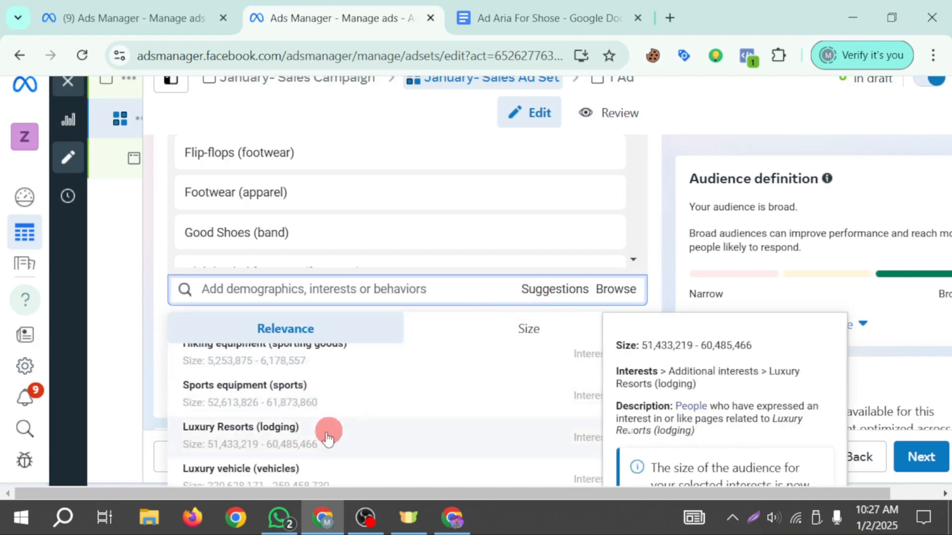
pyautogui.scroll(-2, 333, 440)
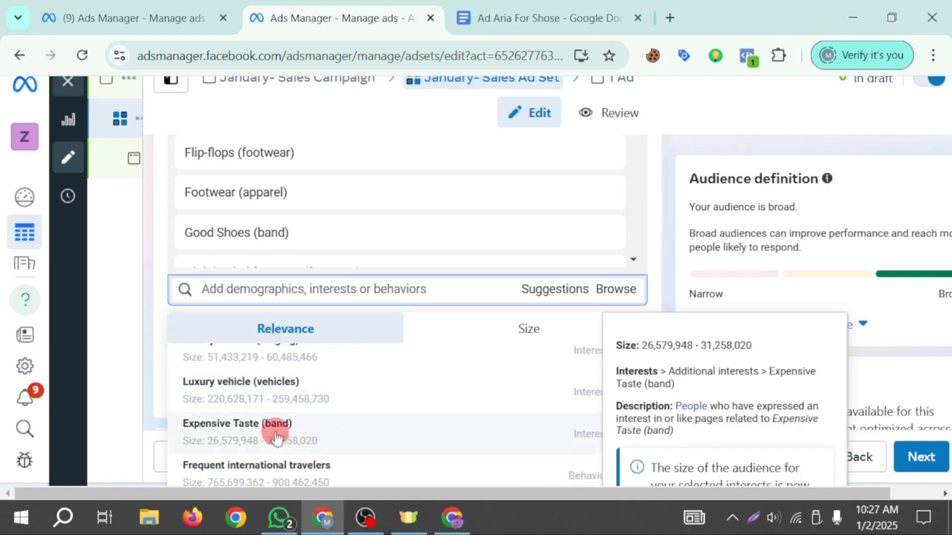
pyautogui.scroll(-5, 312, 426)
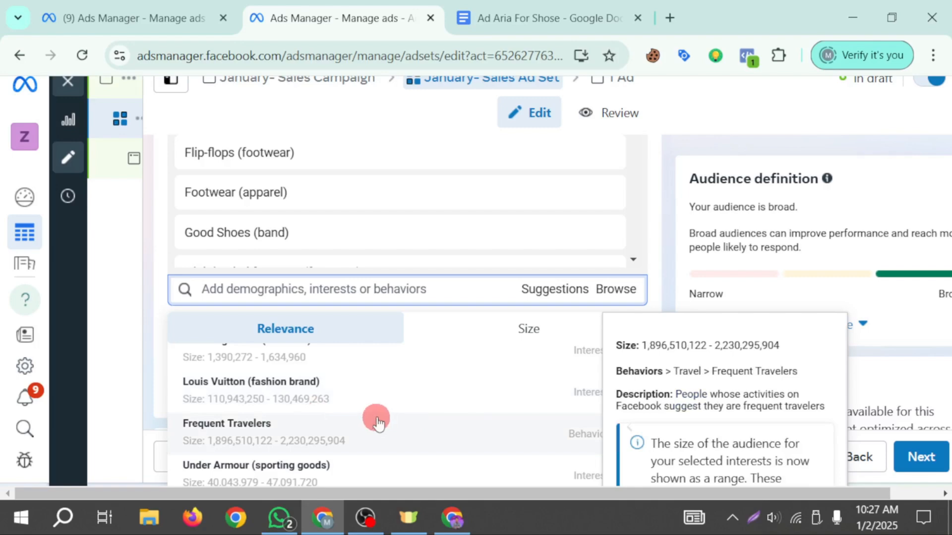
pyautogui.scroll(-1, 411, 409)
pyautogui.scroll(10, 443, 397)
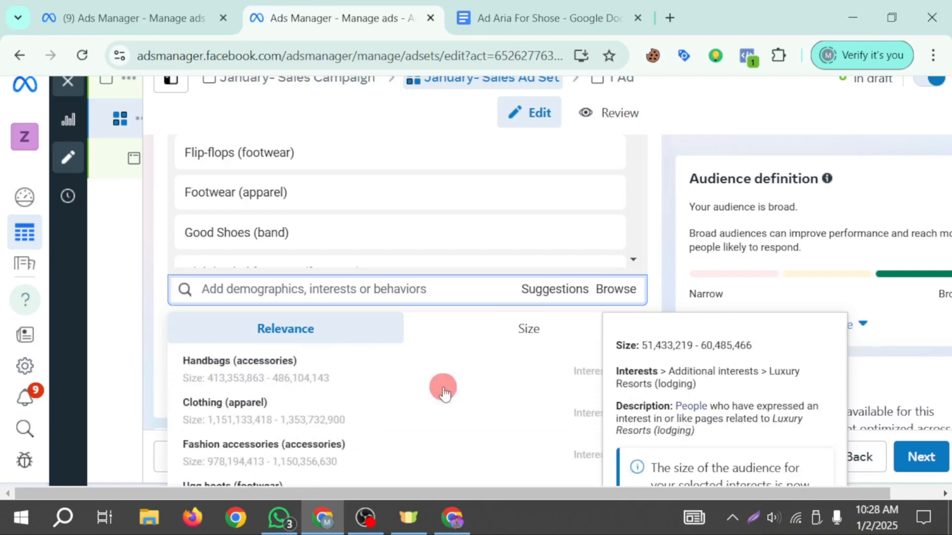
pyautogui.click(312, 290)
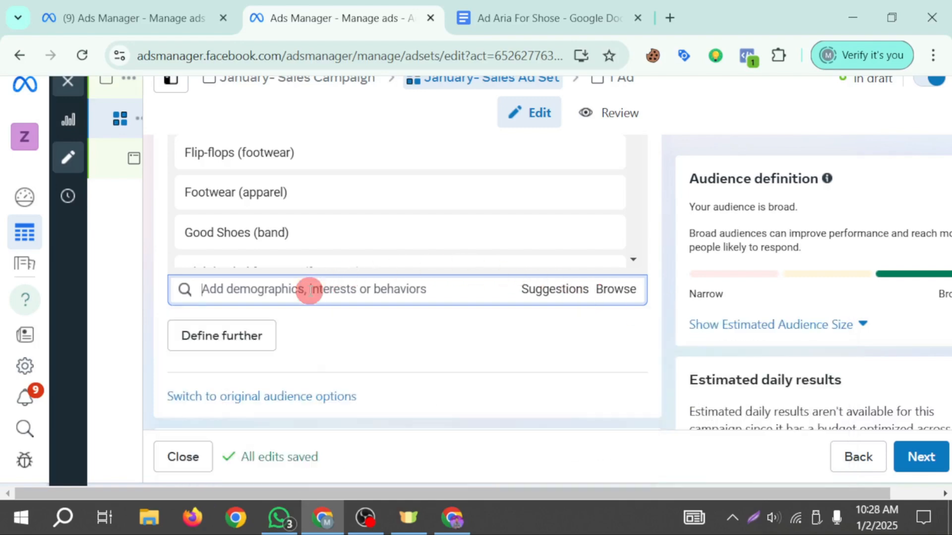
pyautogui.write('marrid')
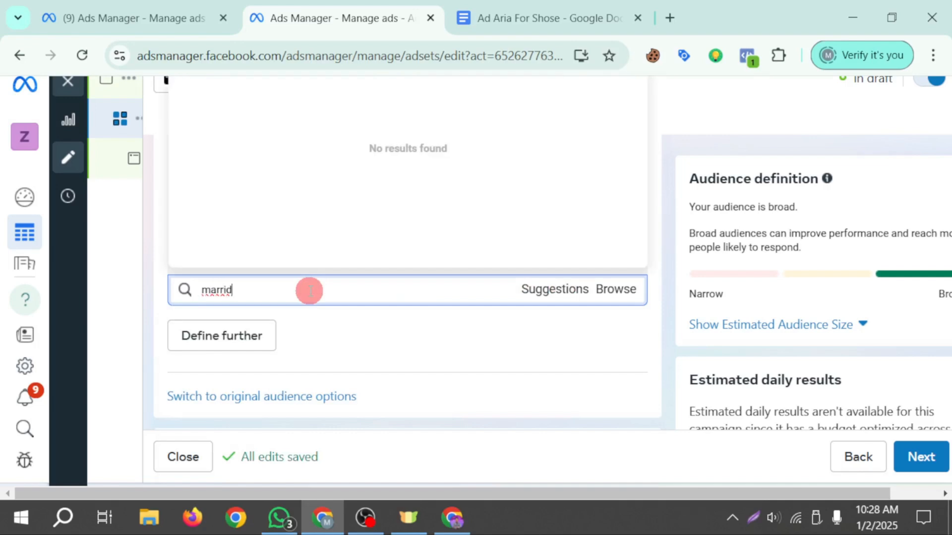
pyautogui.press('BackSpace')
pyautogui.scroll(4, 309, 291)
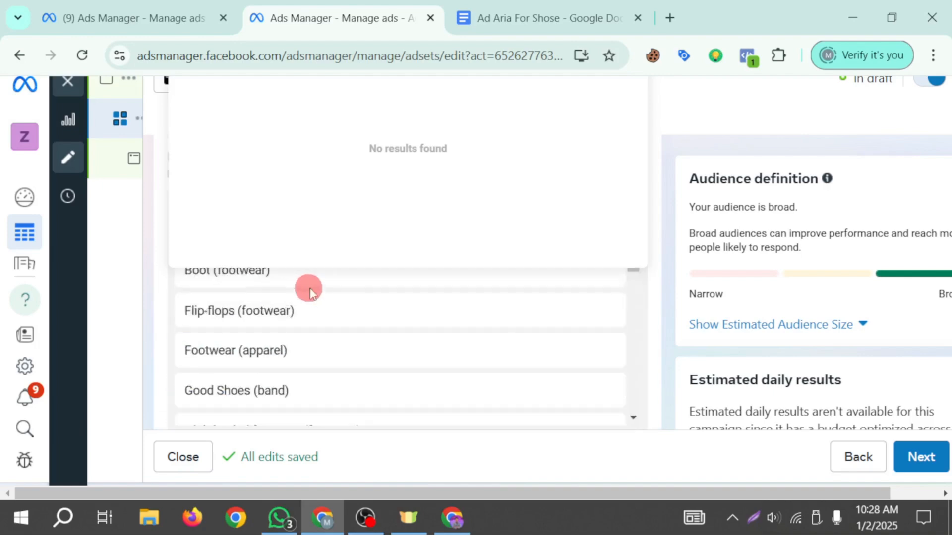
pyautogui.scroll(-10, 373, 381)
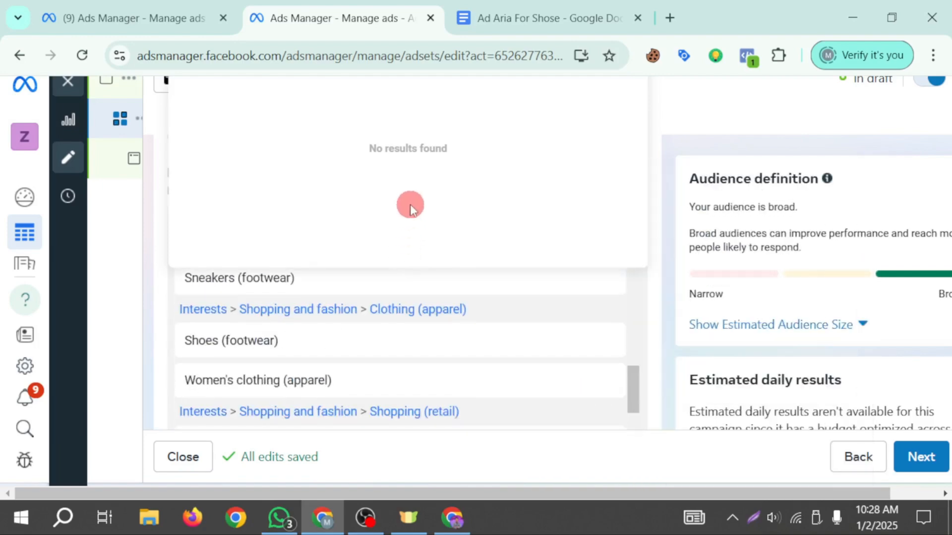
pyautogui.scroll(-5, 587, 317)
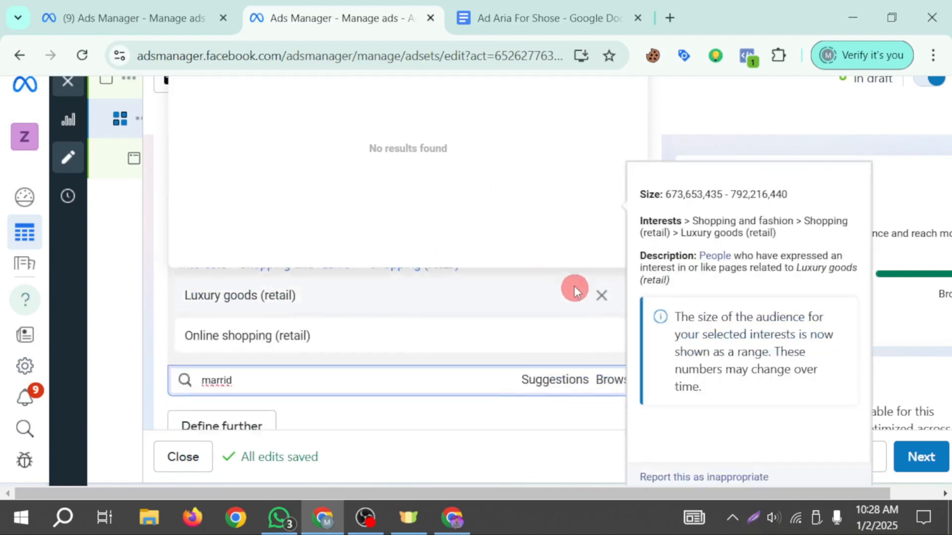
pyautogui.scroll(-2, 491, 325)
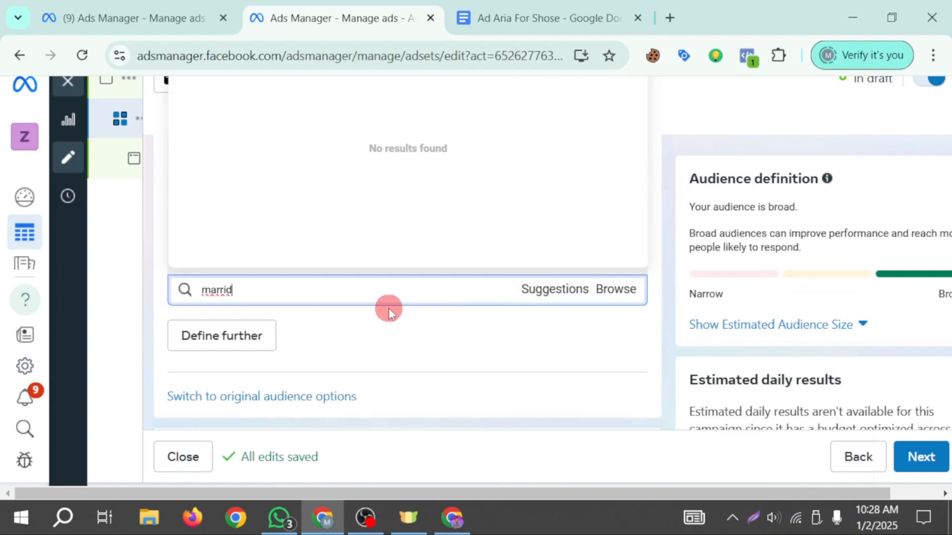
# - Search the detailed targeting options and add the relationship statuses Married and In a relationship
pyautogui.hscroll(1, 388, 308)
pyautogui.hotkey('ctrl', '-')
pyautogui.hotkey('ctrl', '-')
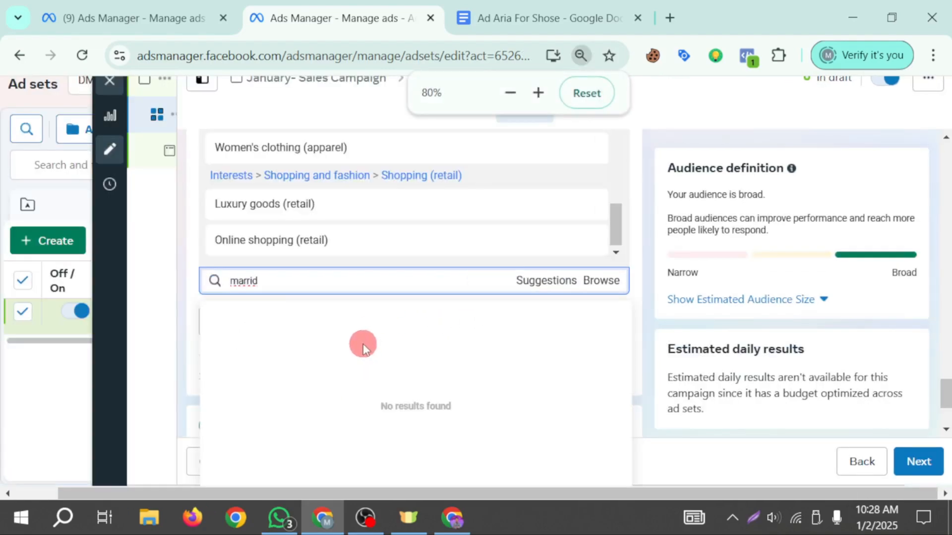
pyautogui.moveTo(374, 270); pyautogui.dragTo(304, 268)
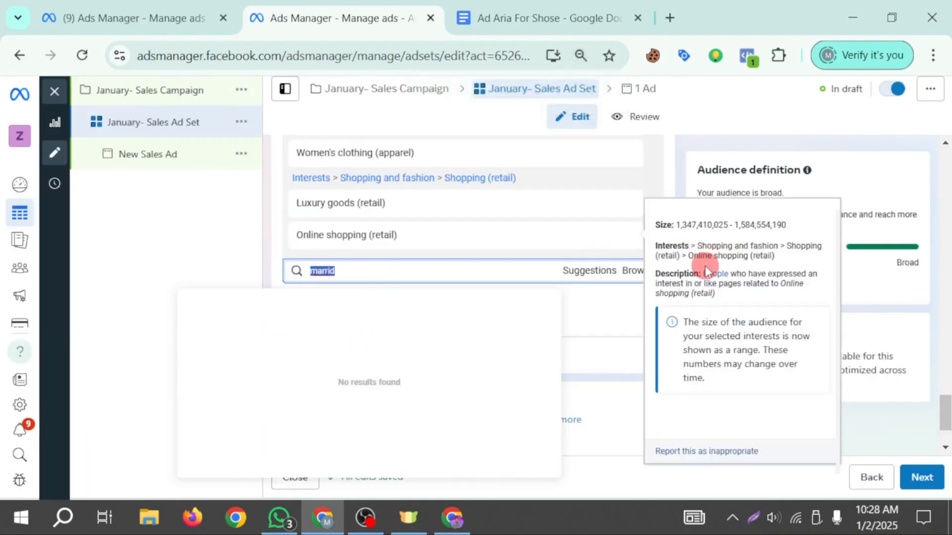
pyautogui.write('Mar')
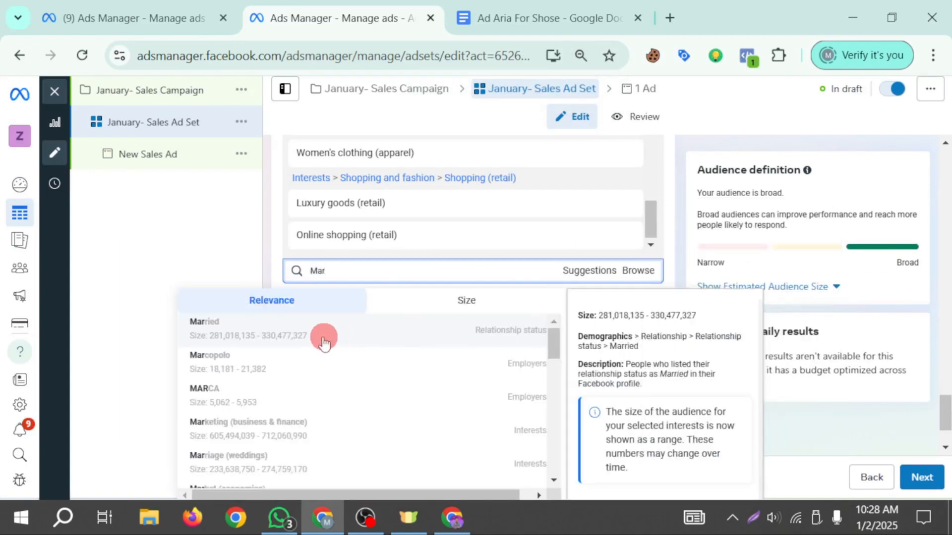
pyautogui.click(302, 335)
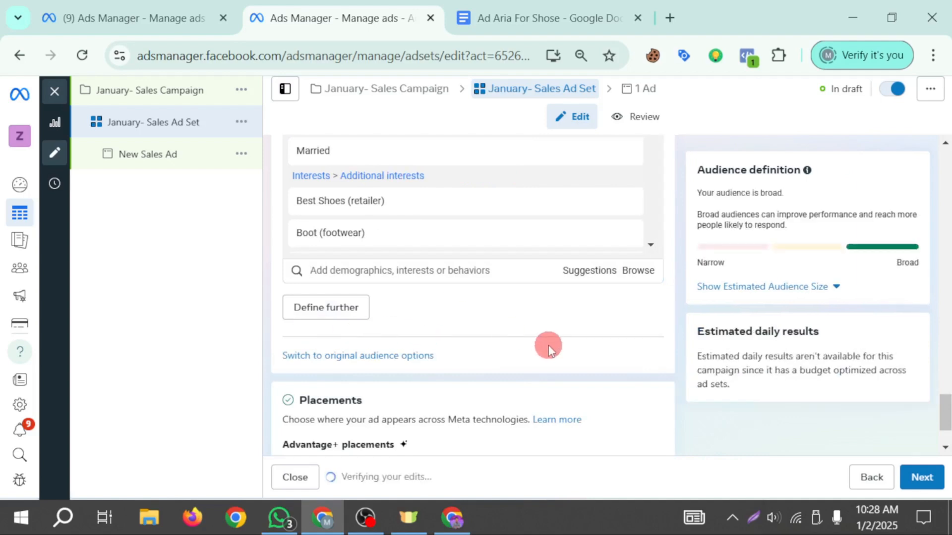
pyautogui.write('in a re')
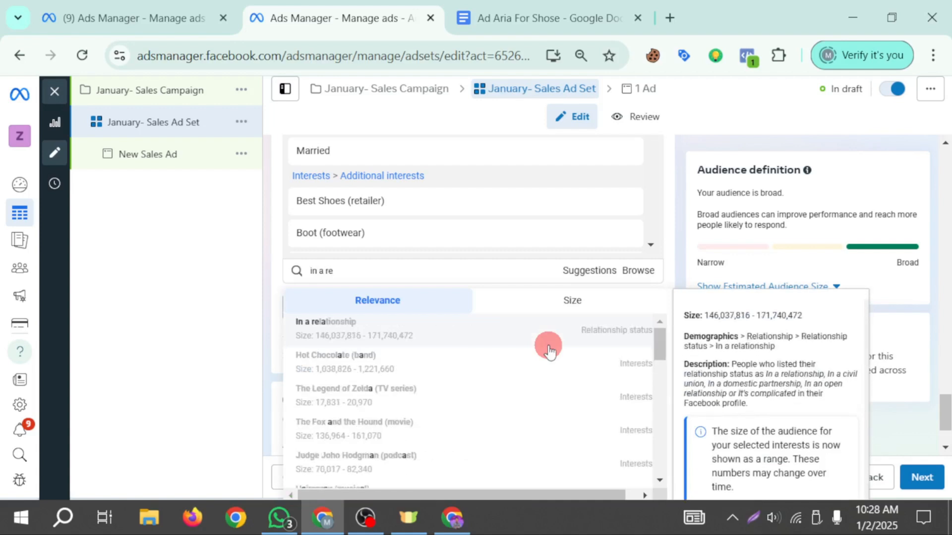
pyautogui.click(409, 328)
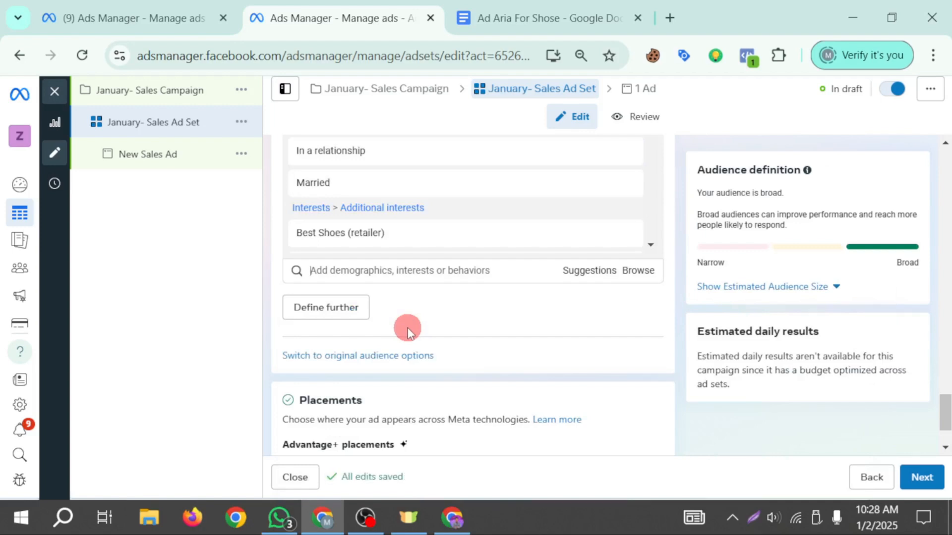
# - Search for "actor" and "model" in the detailed targeting options and add the job titles Actor and Model
pyautogui.write('acotr')
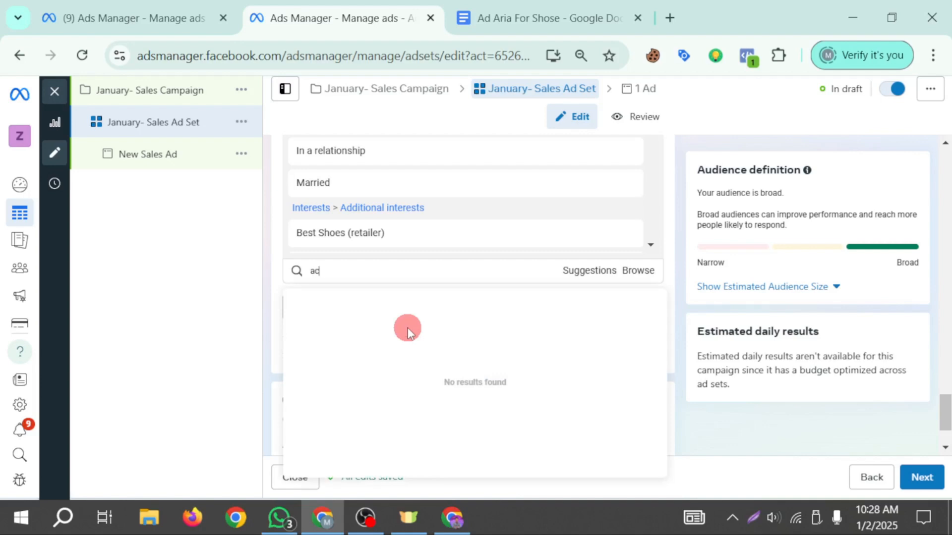
pyautogui.press('BackSpace')
pyautogui.press('BackSpace')
pyautogui.press('BackSpace')
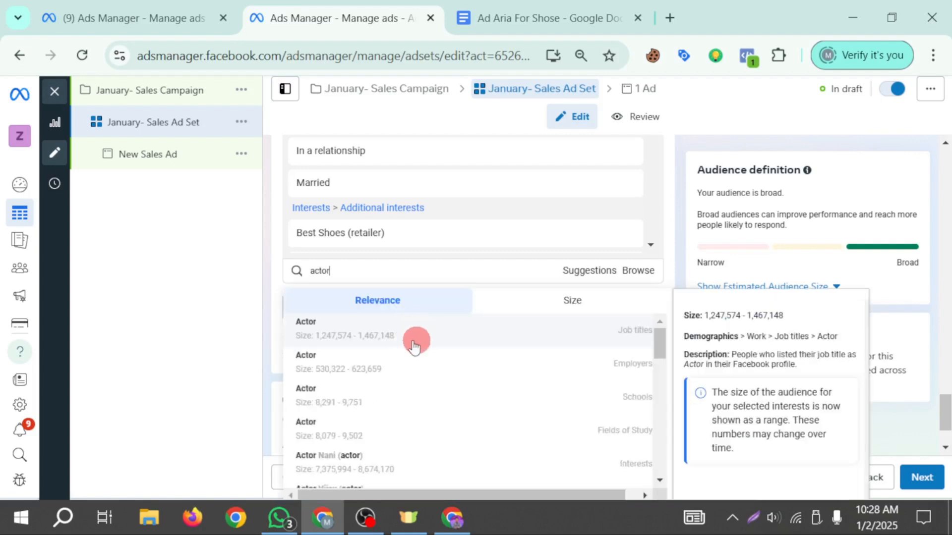
pyautogui.click(350, 333)
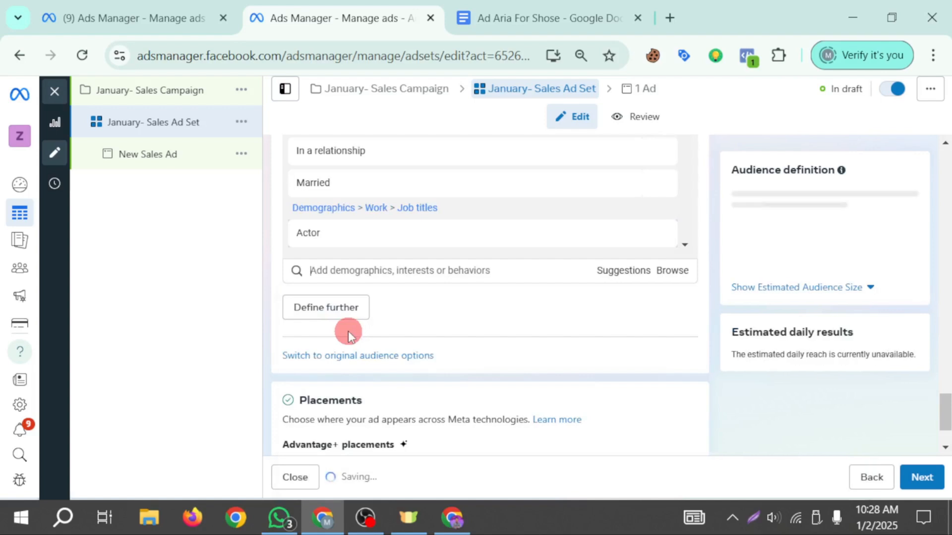
pyautogui.write('model')
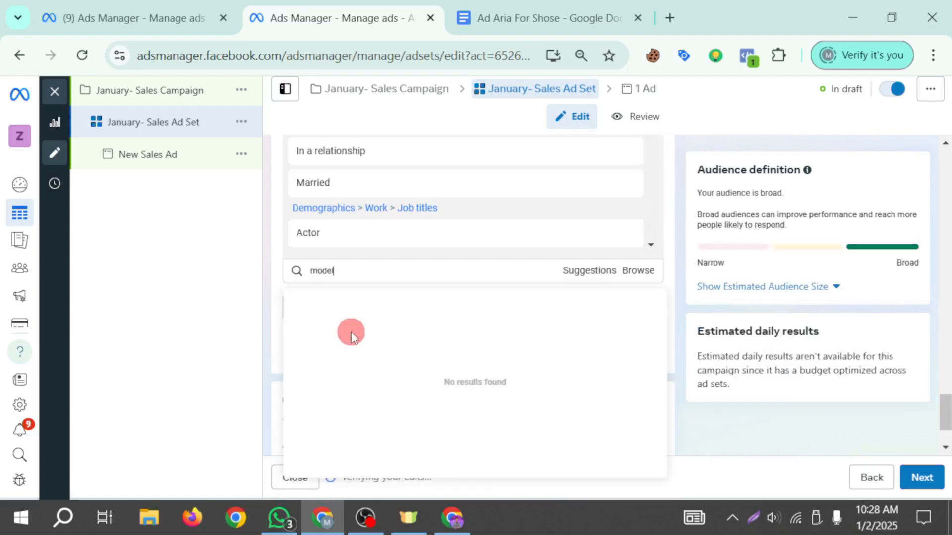
pyautogui.click(358, 337)
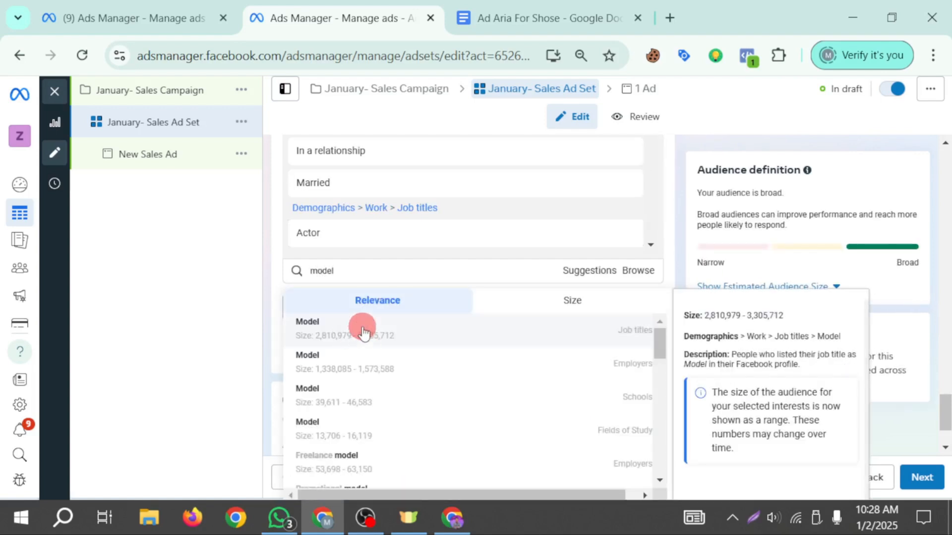
# - Search for "news presenter" and "banker" in detailed targeting and add the job titles News presenter and Relationship Banker
pyautogui.write('new')
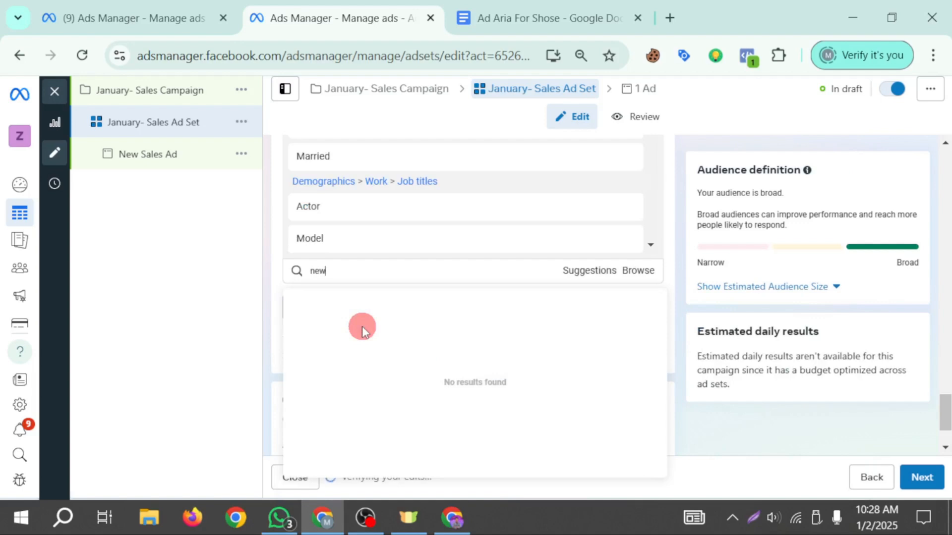
pyautogui.write('s presenter')
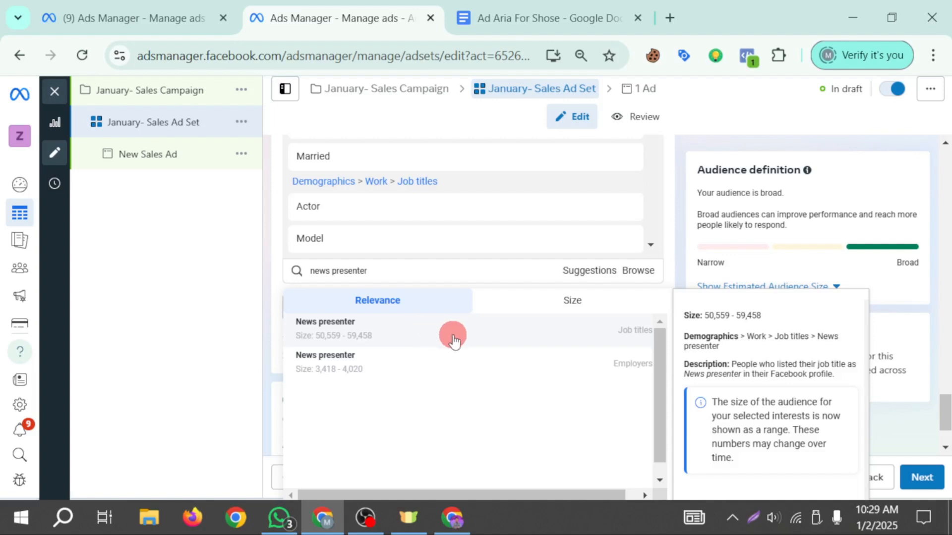
pyautogui.click(367, 329)
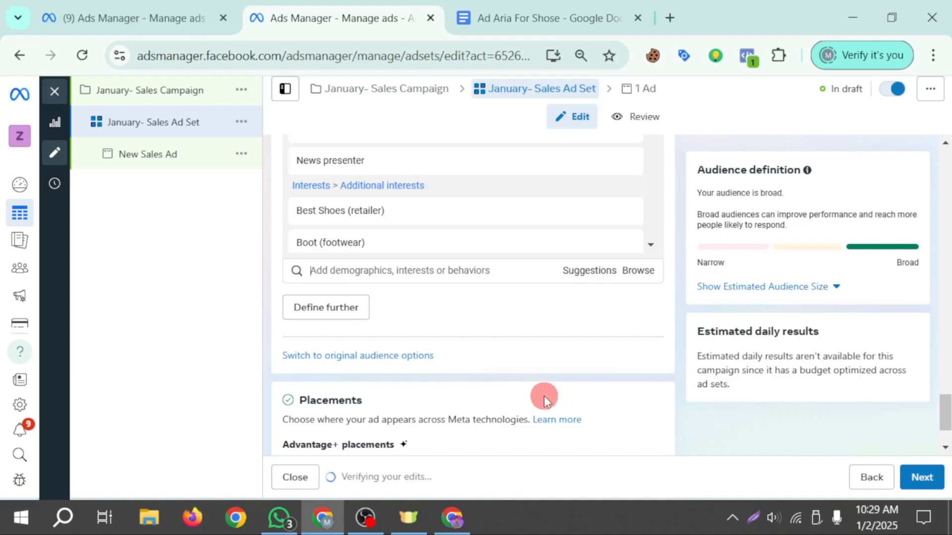
pyautogui.write('banker')
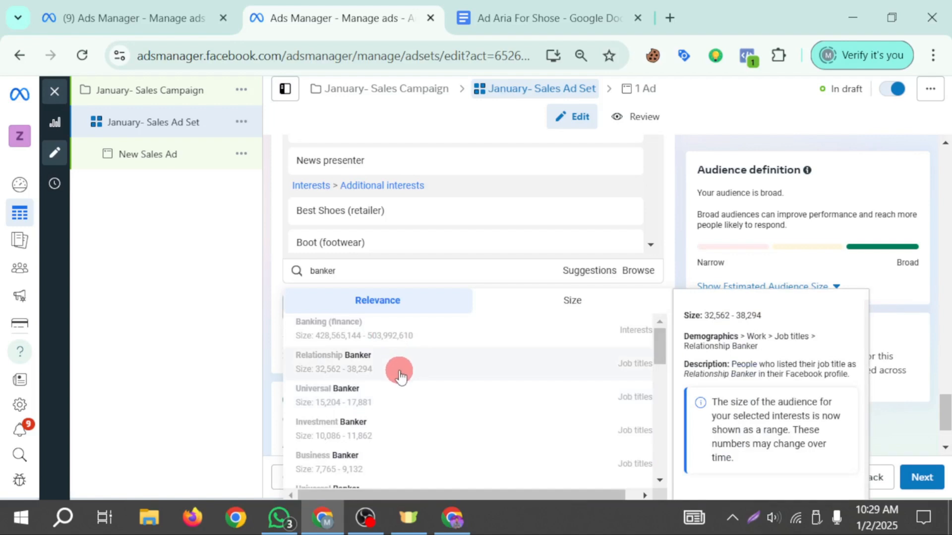
pyautogui.click(374, 365)
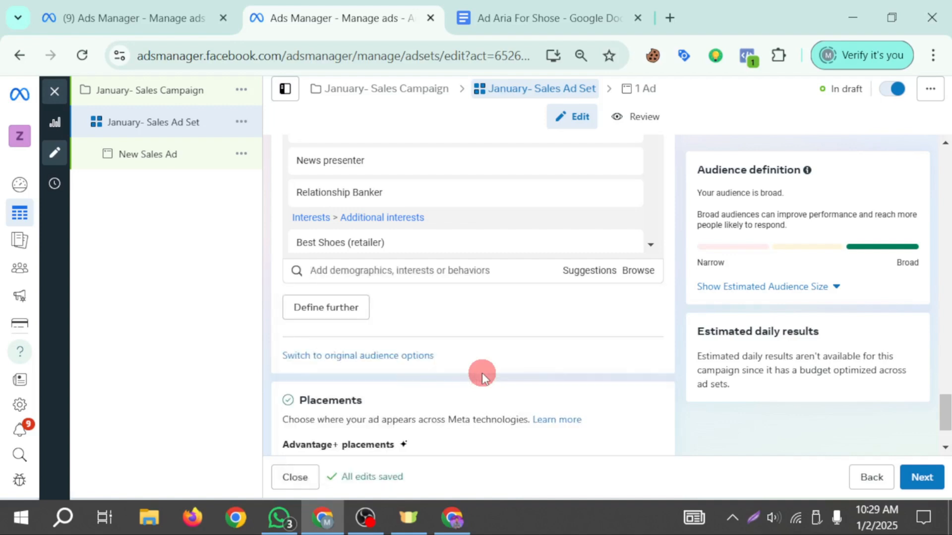
# - Search for "owner" and "teacher" in detailed targeting and add the job titles Owner and Teacher
pyautogui.write('on')
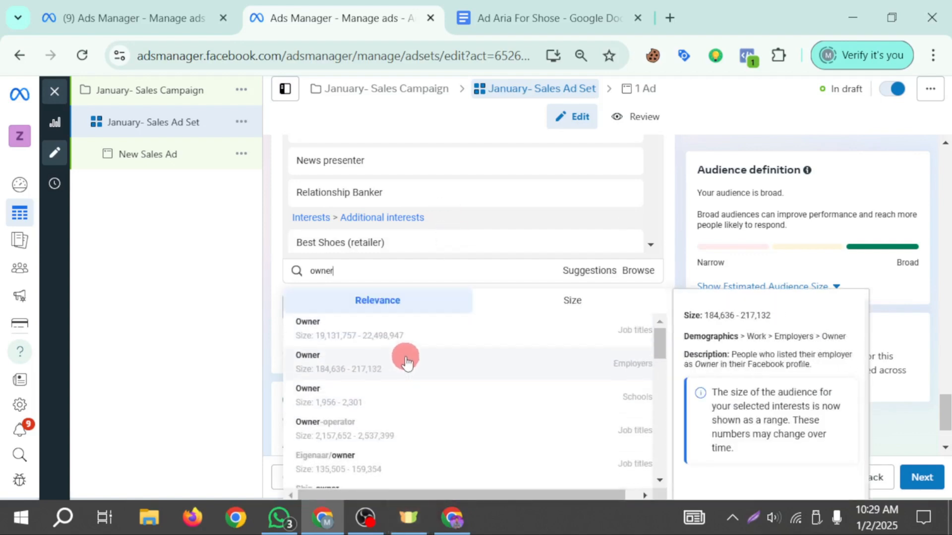
pyautogui.click(420, 328)
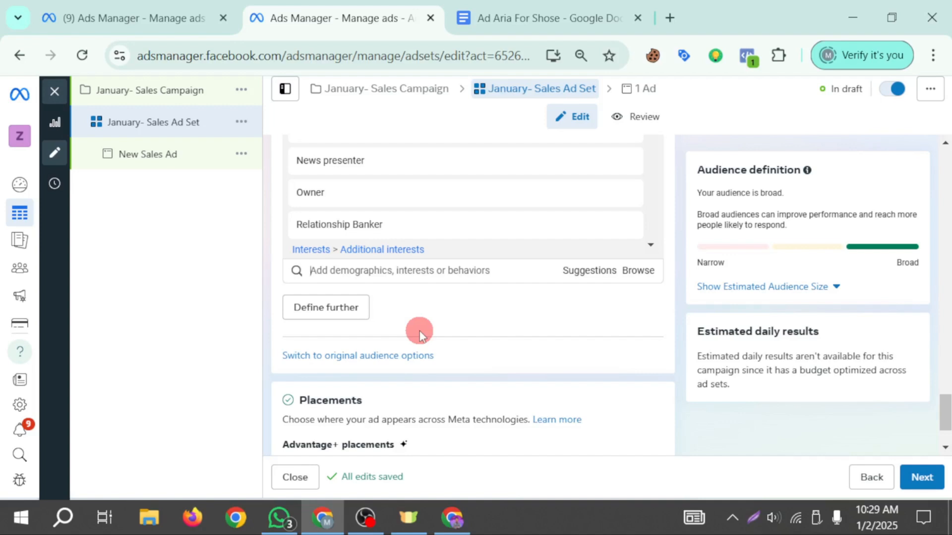
pyautogui.write('teacher')
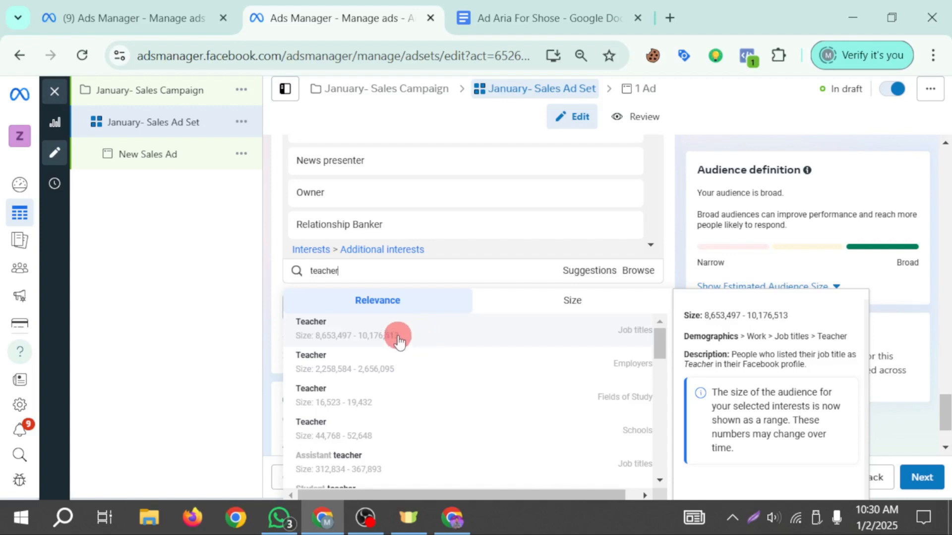
pyautogui.click(356, 337)
# - From the targeting suggestions, add the job title Owner and Founder and the relationship status Engaged
pyautogui.click(587, 270)
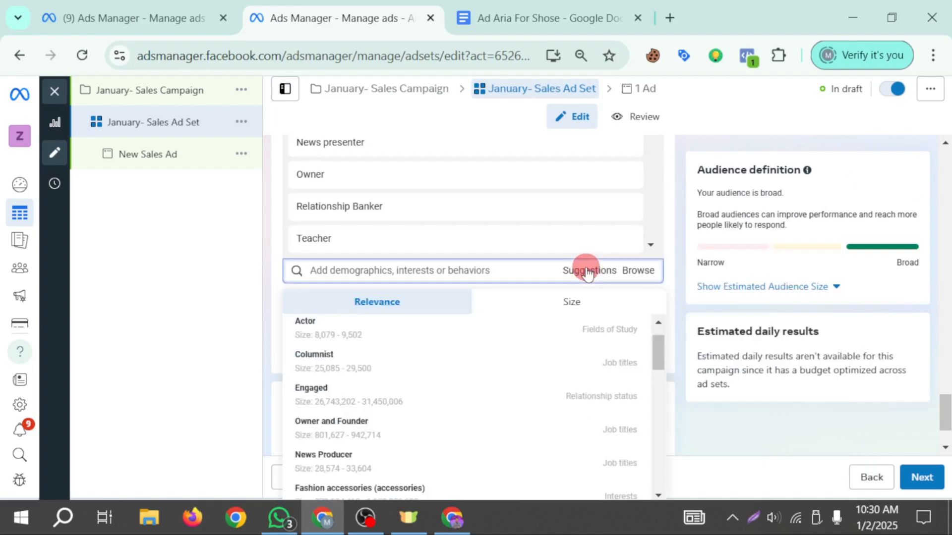
pyautogui.click(387, 422)
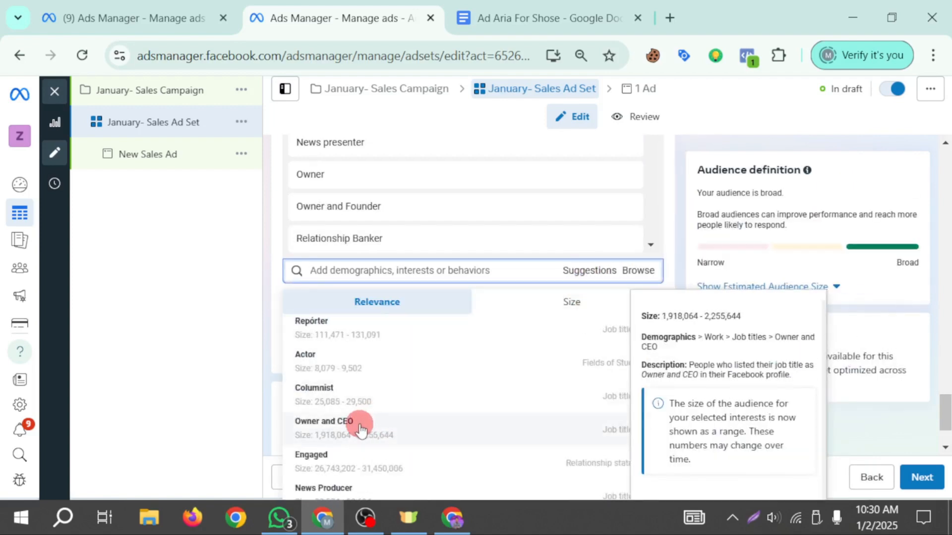
pyautogui.click(335, 455)
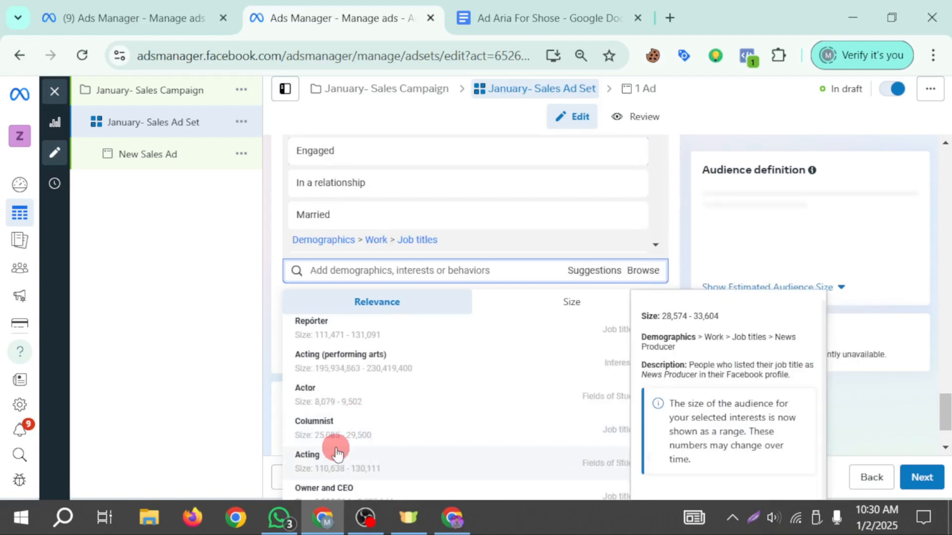
# - From the targeting suggestions, add the job titles Repórter and Supermodel and the employer Modeling agency
pyautogui.scroll(1, 393, 414)
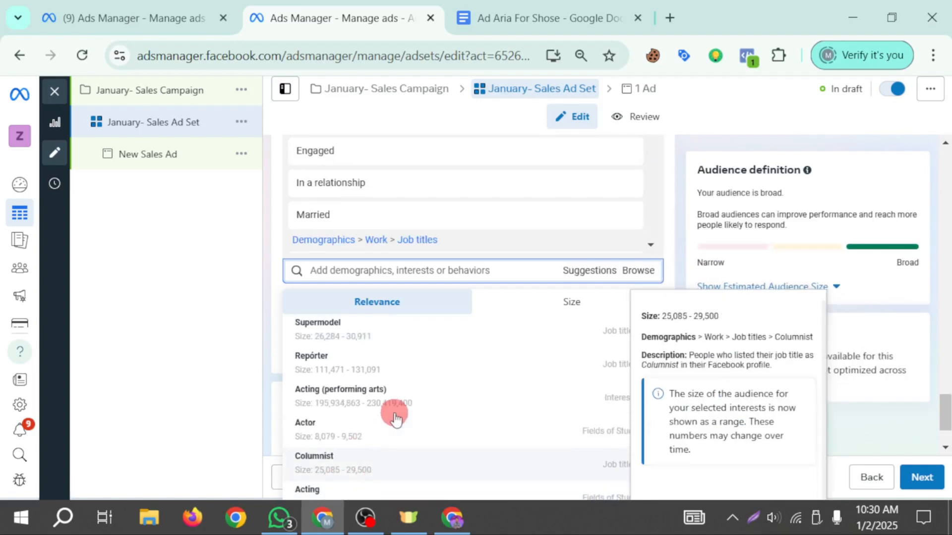
pyautogui.click(331, 369)
pyautogui.click(347, 332)
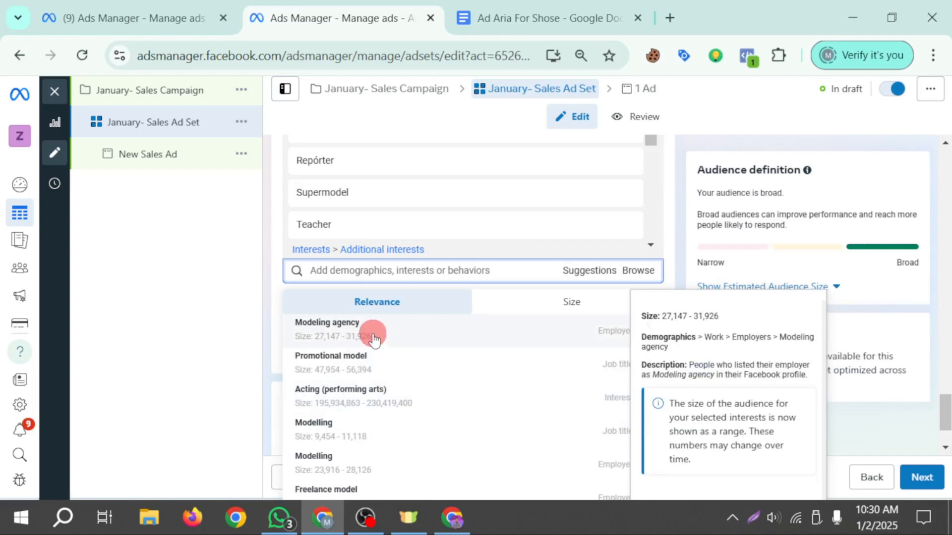
pyautogui.click(389, 333)
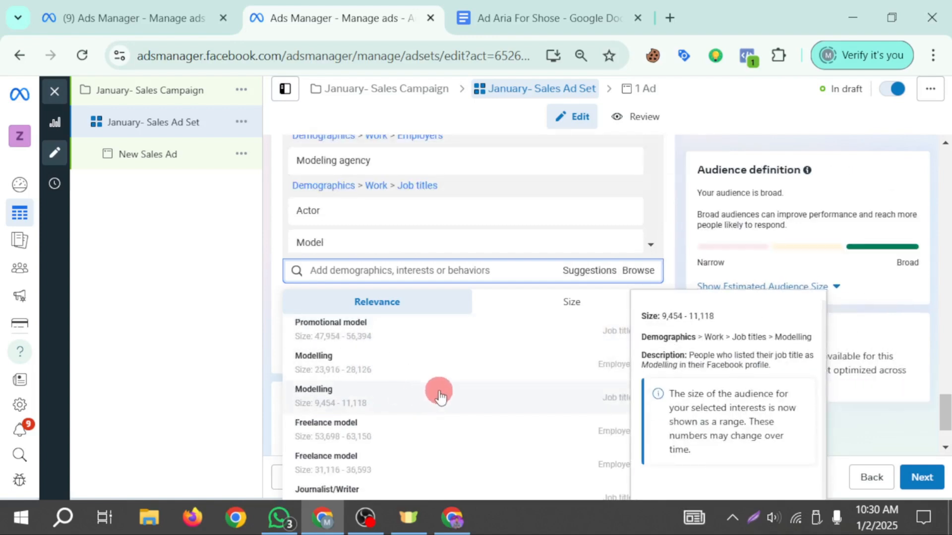
# - Add the suggested job titles Founder and Managing Director and Jornalismo to the detailed targeting
pyautogui.scroll(-4, 438, 403)
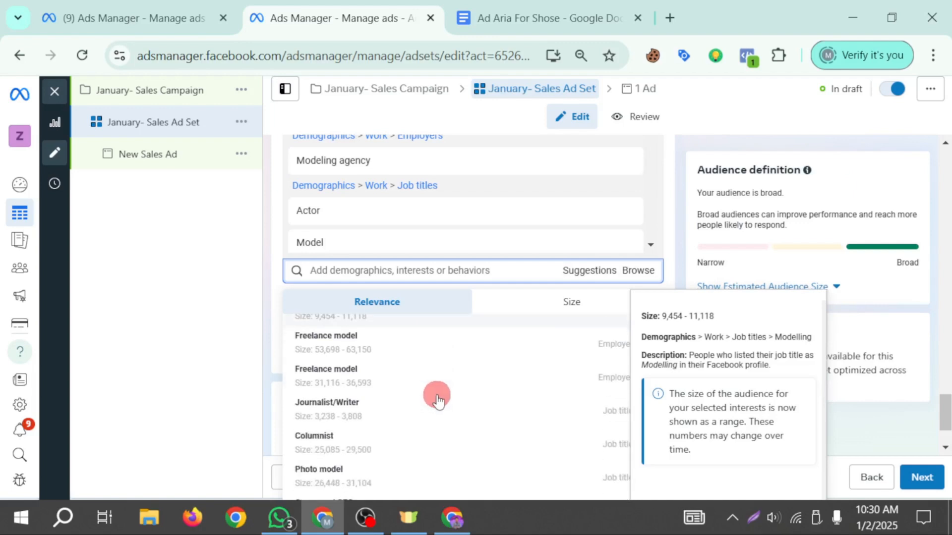
pyautogui.scroll(-5, 431, 401)
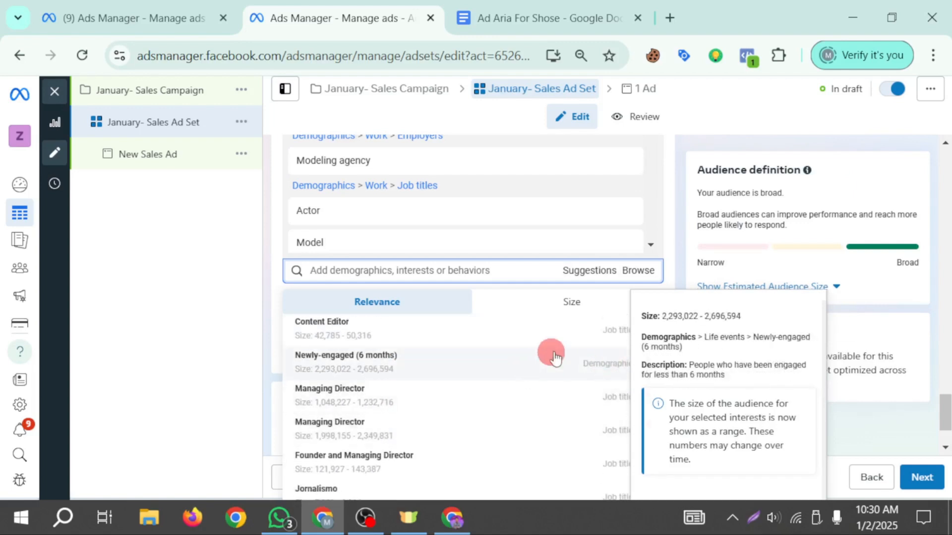
pyautogui.scroll(-2, 452, 434)
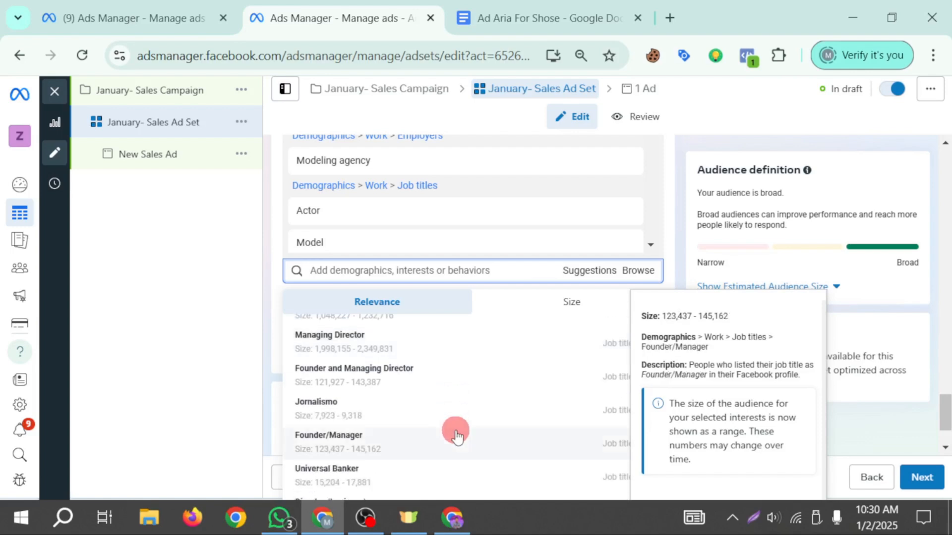
pyautogui.click(408, 382)
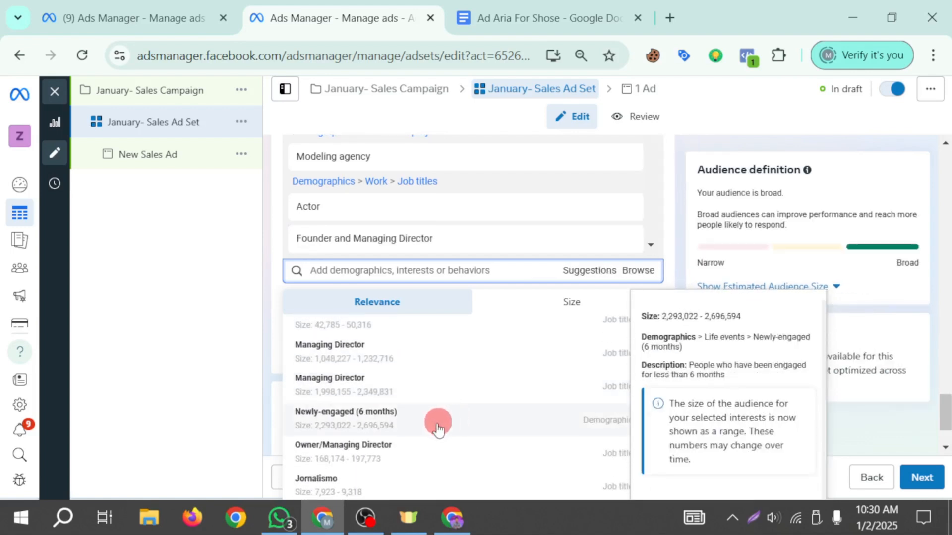
pyautogui.click(339, 481)
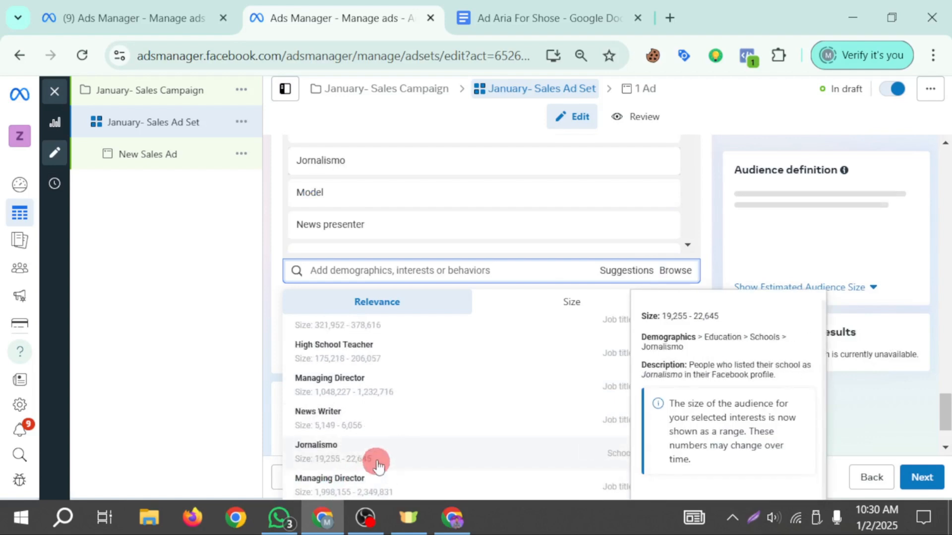
# - Add the suggested job titles Photo model and Modelling and the employer Freelance model to the detailed targeting
pyautogui.scroll(2, 394, 426)
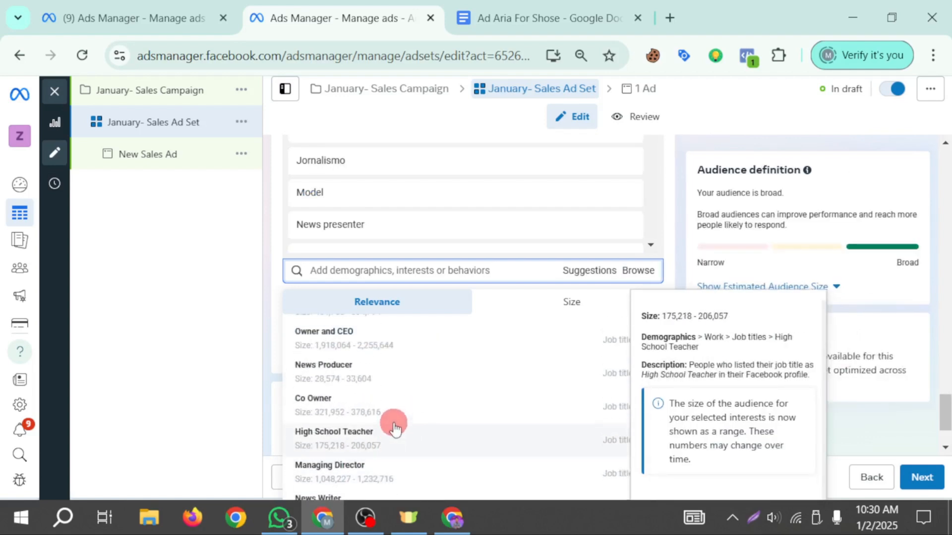
pyautogui.scroll(2, 395, 427)
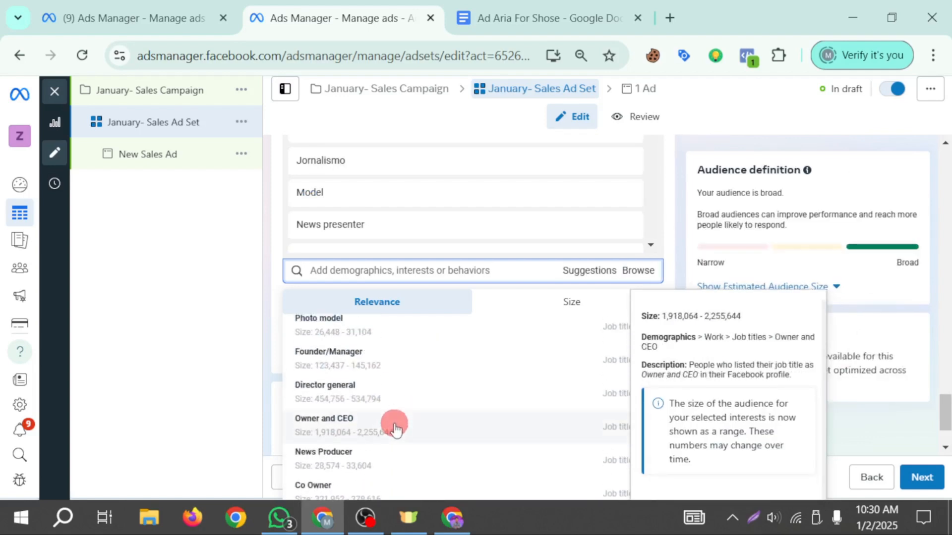
pyautogui.scroll(3, 392, 427)
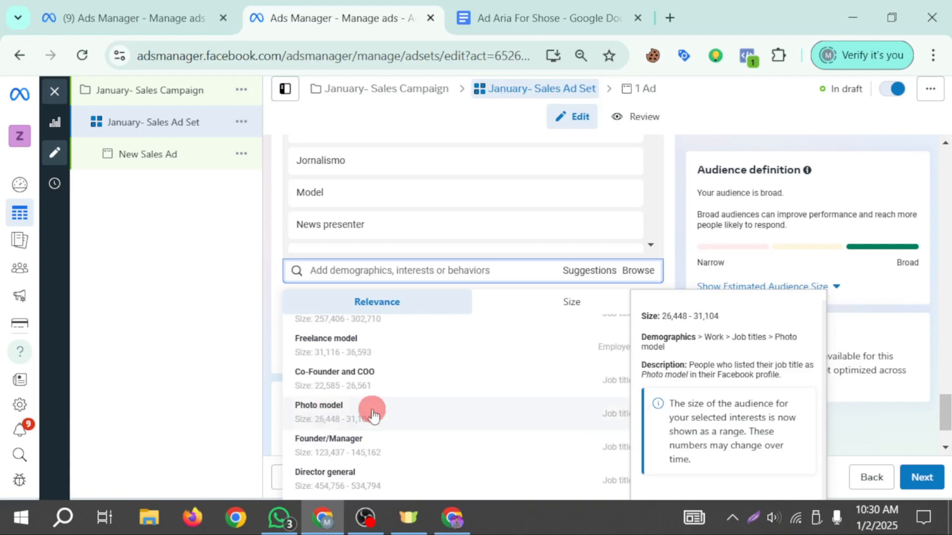
pyautogui.click(330, 414)
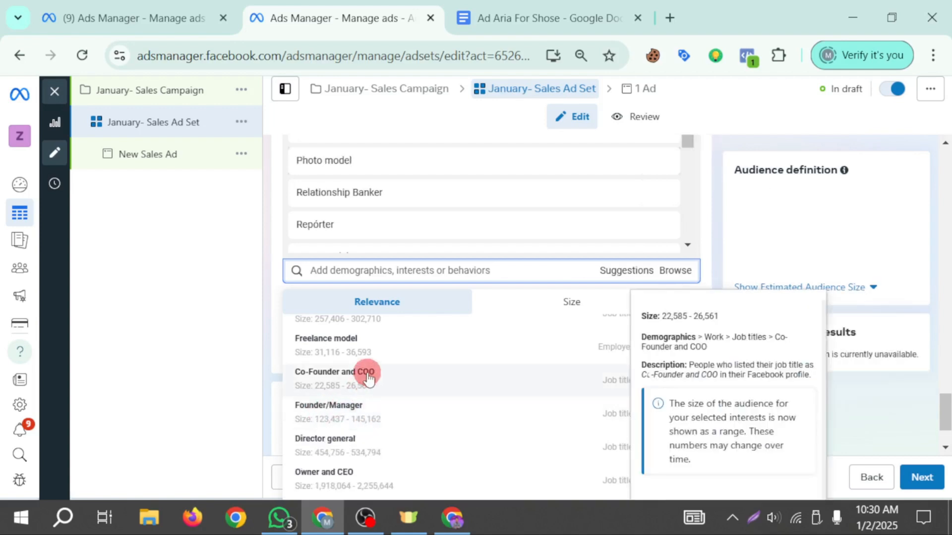
pyautogui.click(362, 349)
pyautogui.scroll(5, 426, 397)
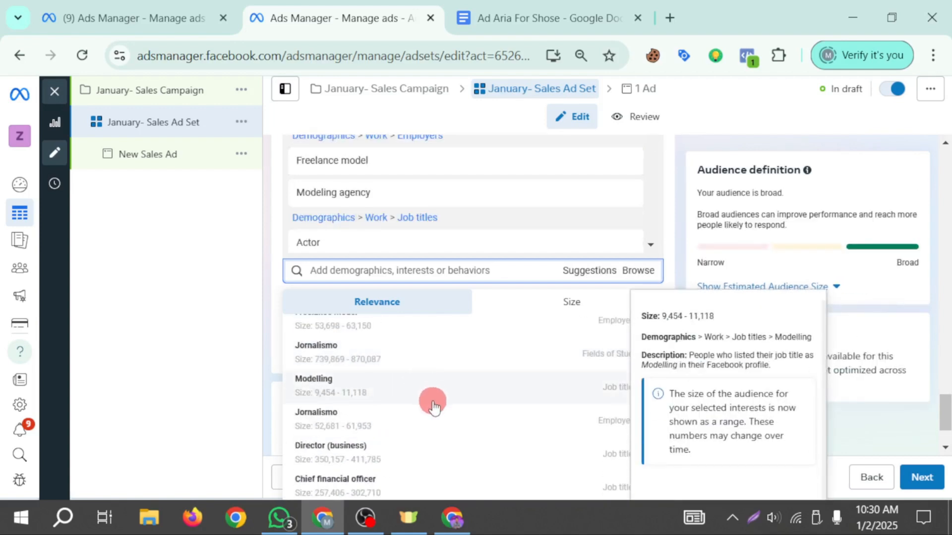
pyautogui.click(309, 383)
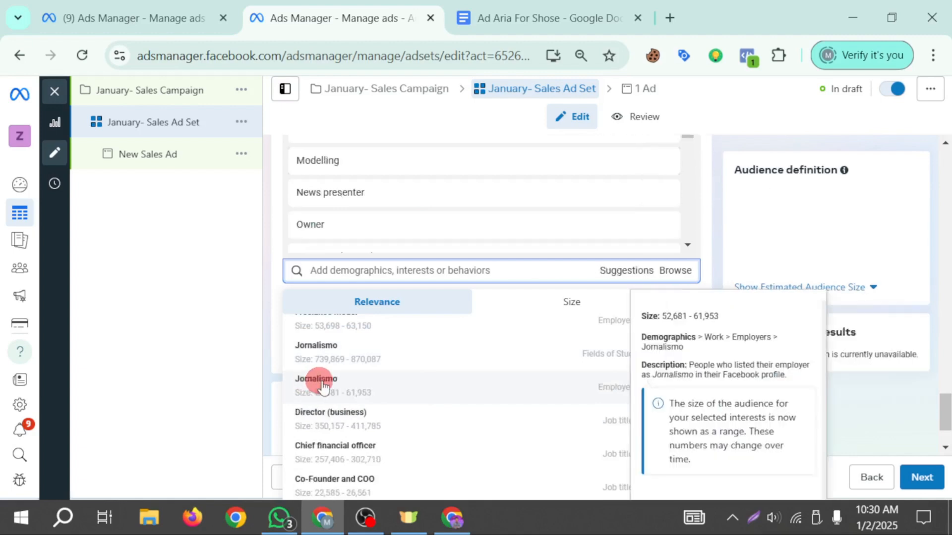
# - Search detailed targeting for "dance" to add the interest Dance (art), and add the suggested job title Promotional model
pyautogui.write('dance')
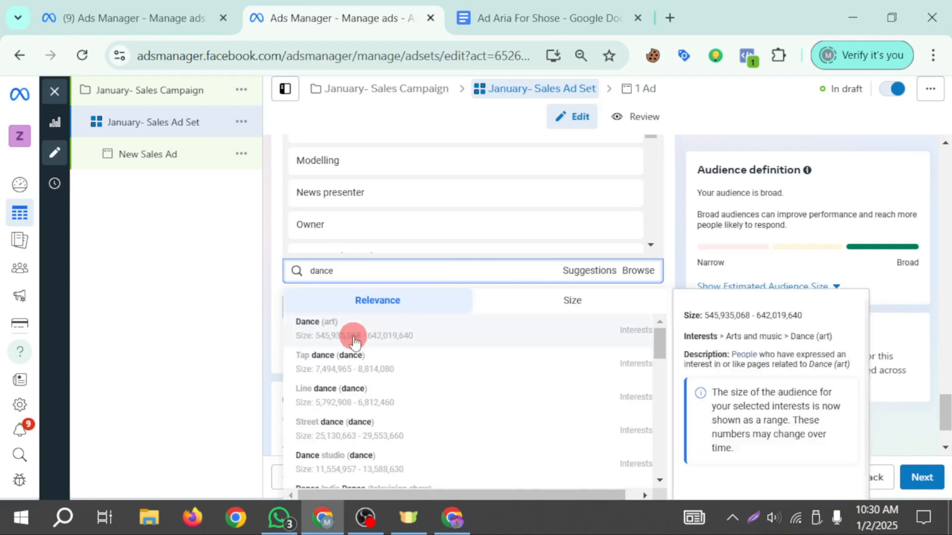
pyautogui.click(353, 340)
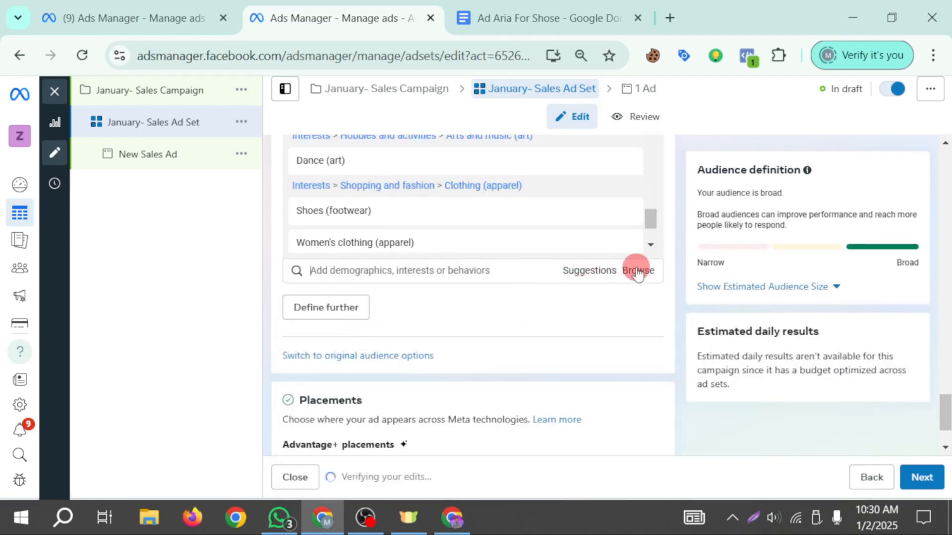
pyautogui.click(638, 271)
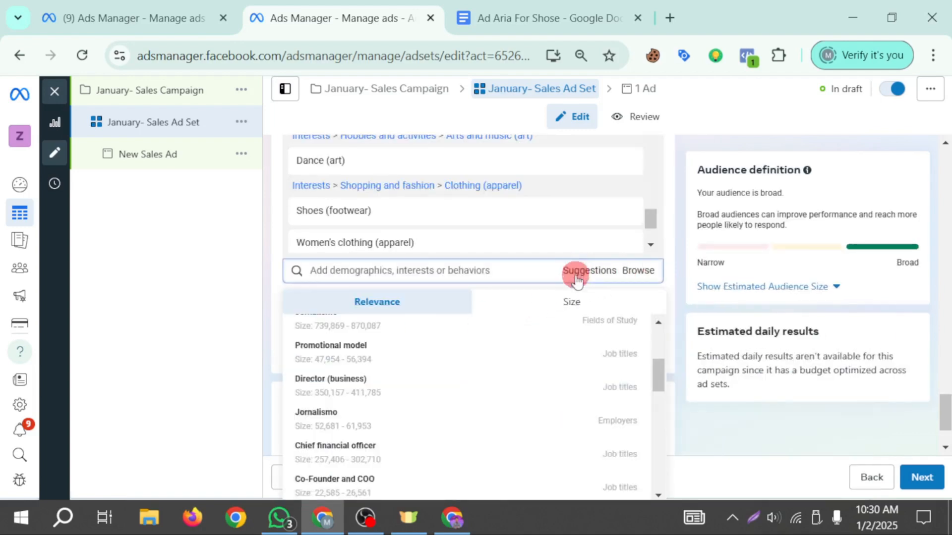
pyautogui.click(386, 356)
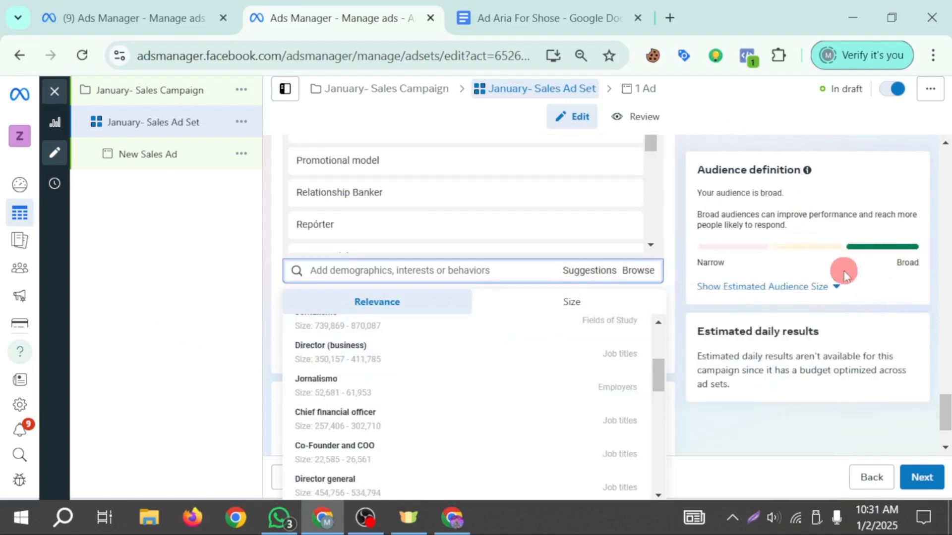
pyautogui.click(223, 313)
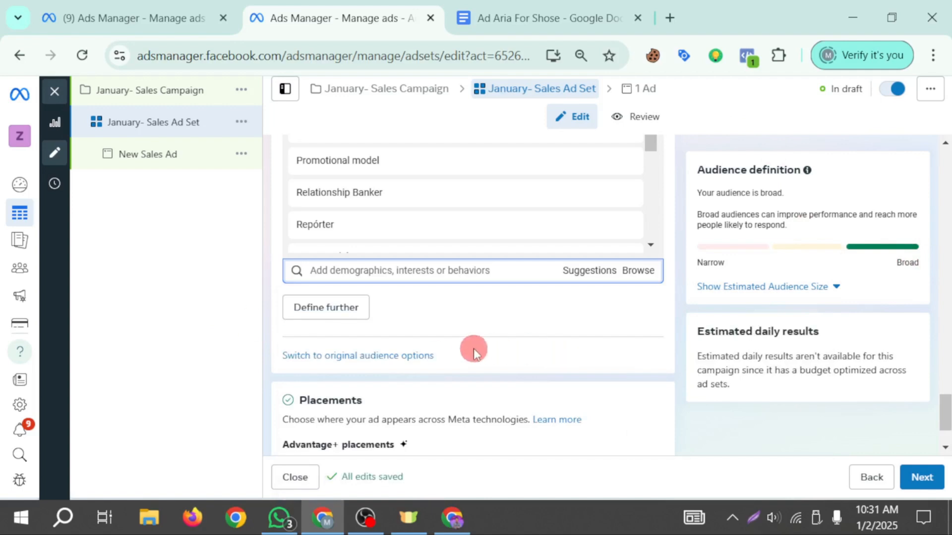
# - Continue from the ad set to the ad and rename it "January- Sales Ad"
pyautogui.scroll(-2, 474, 349)
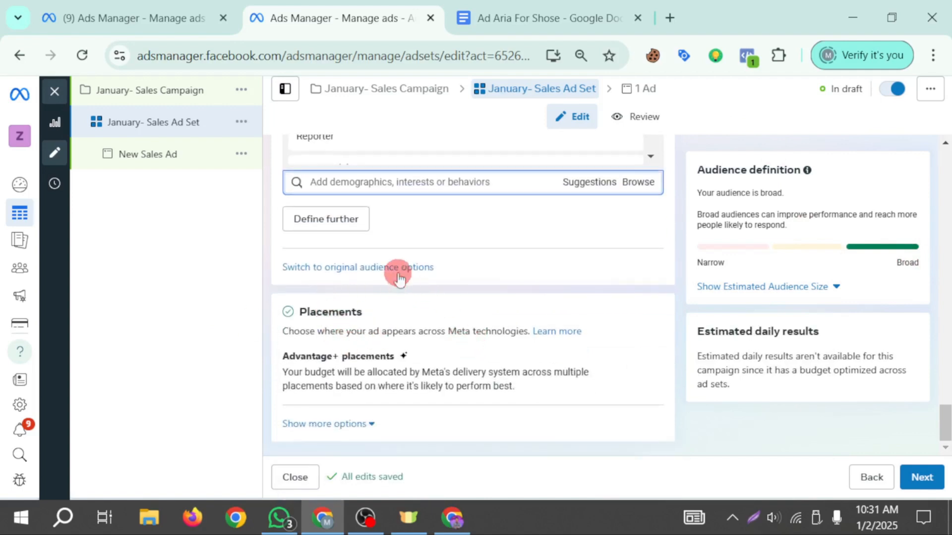
pyautogui.click(921, 479)
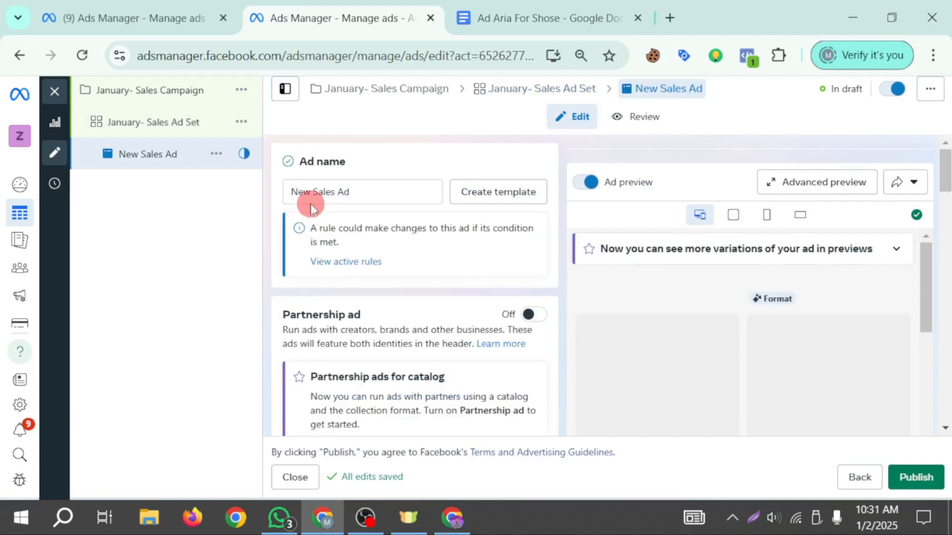
pyautogui.doubleClick(313, 193)
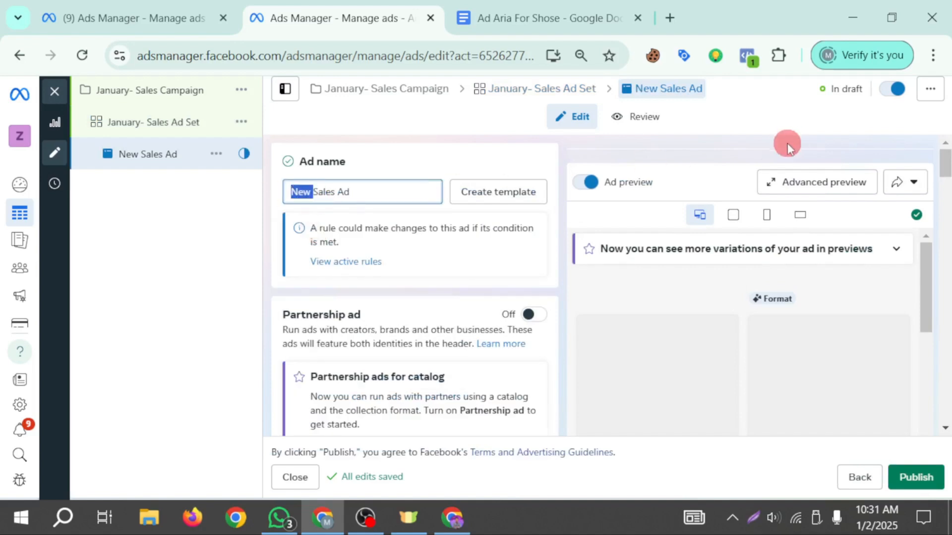
pyautogui.write('Janur')
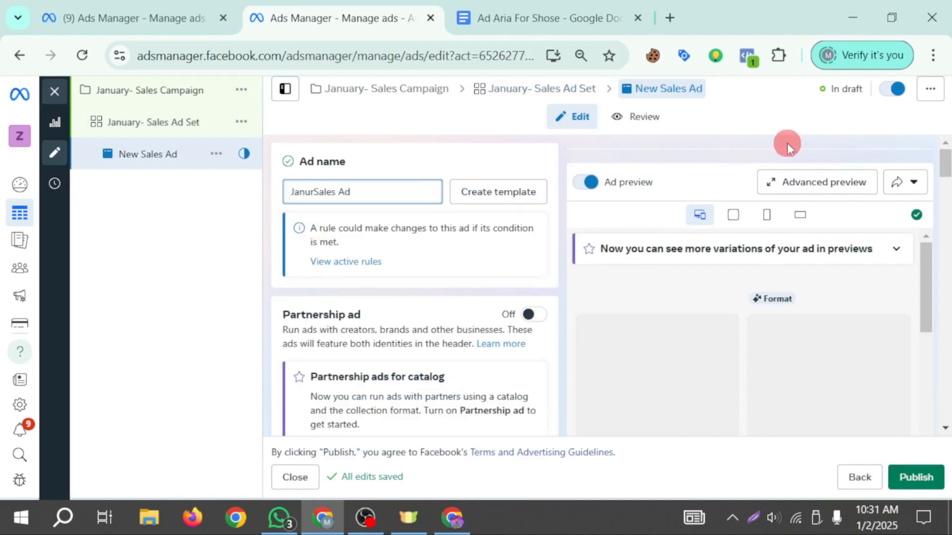
pyautogui.press('BackSpace')
pyautogui.write('ary')
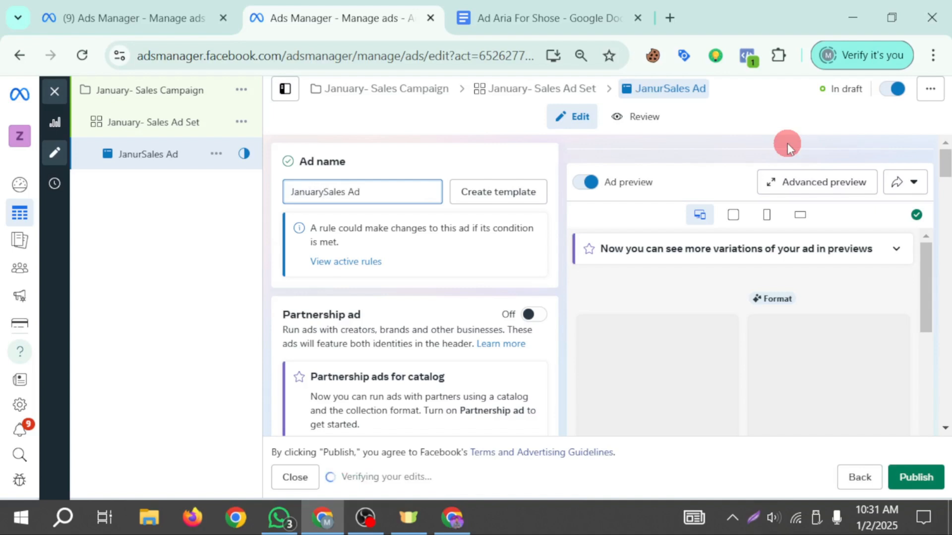
pyautogui.write('-')
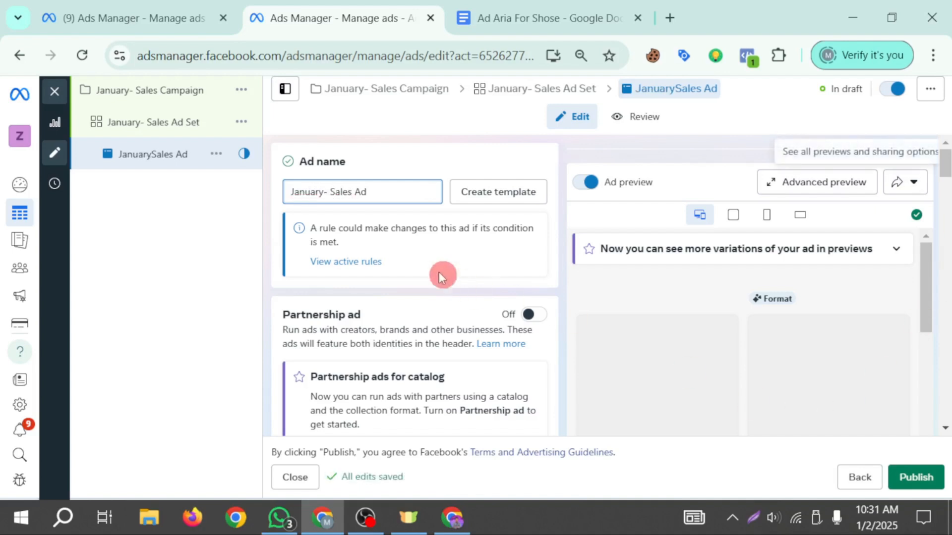
# - In the ad's identity settings, select ziziko_bd as the Instagram account
pyautogui.scroll(-5, 404, 253)
pyautogui.click(351, 295)
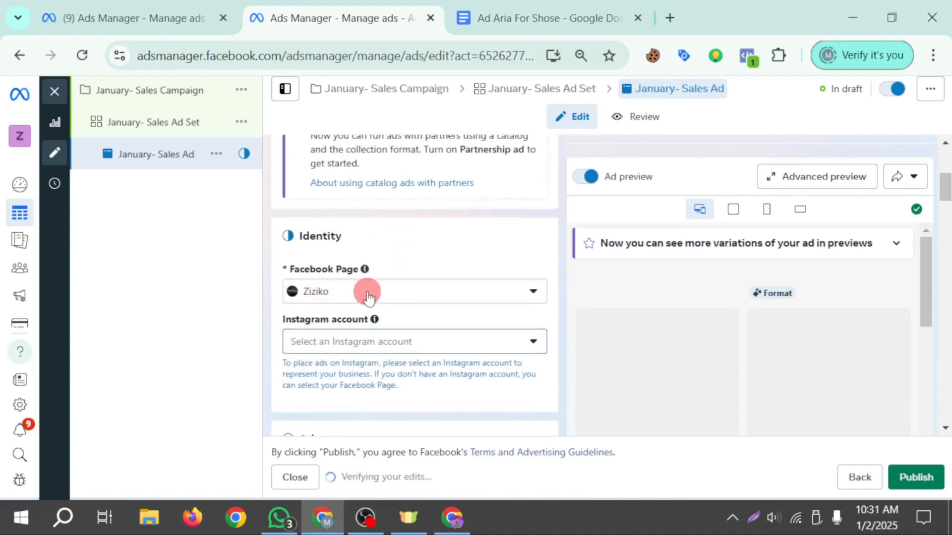
pyautogui.click(366, 292)
pyautogui.scroll(-2, 404, 306)
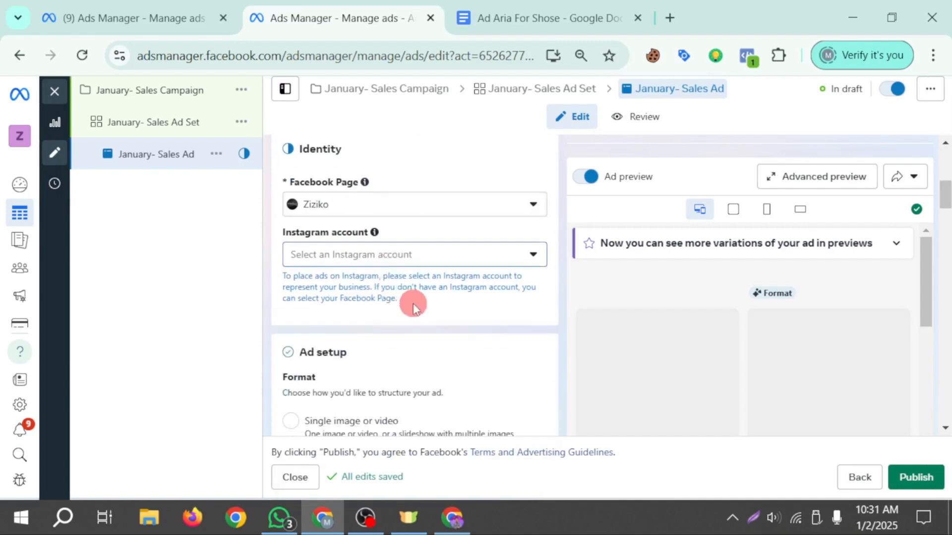
pyautogui.click(336, 256)
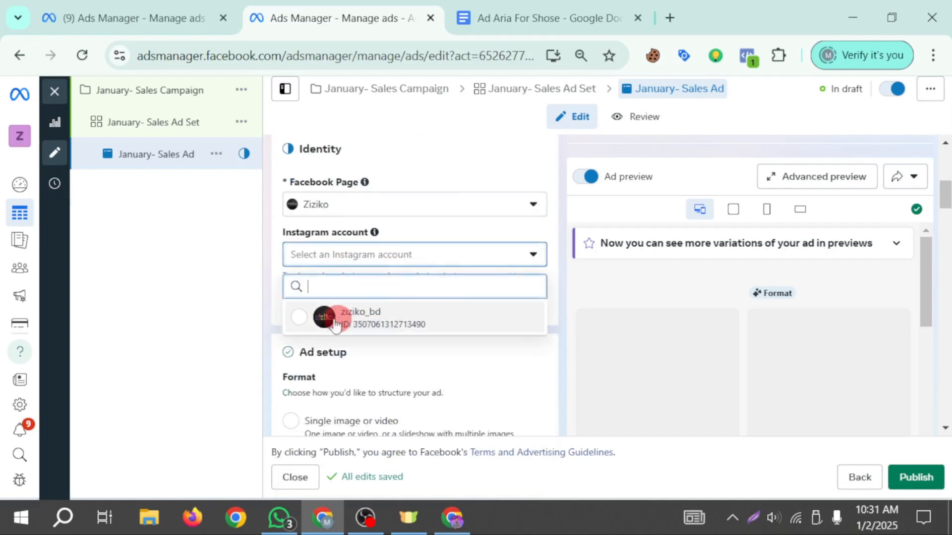
pyautogui.click(295, 319)
# - In the ad creative's catalog cards, set the creative option to Slideshow
pyautogui.scroll(-4, 402, 270)
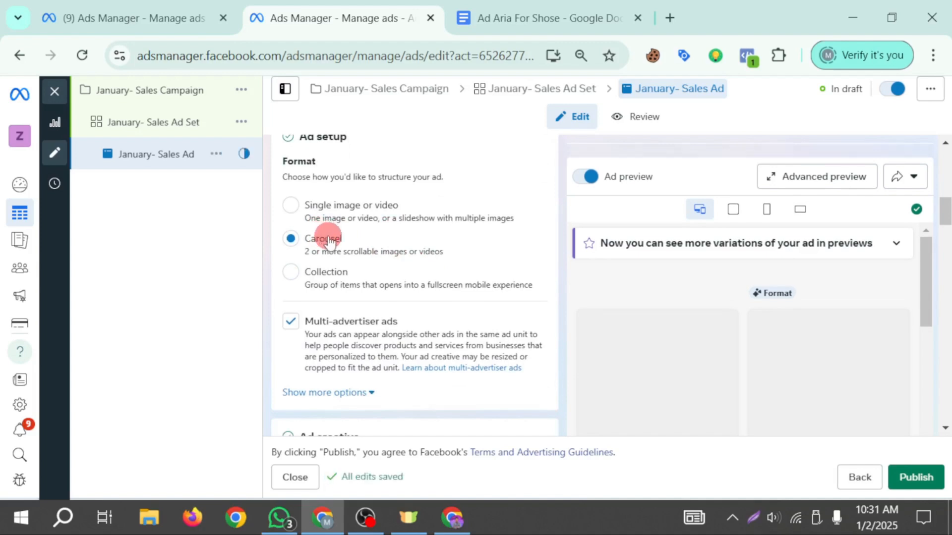
pyautogui.scroll(-5, 312, 213)
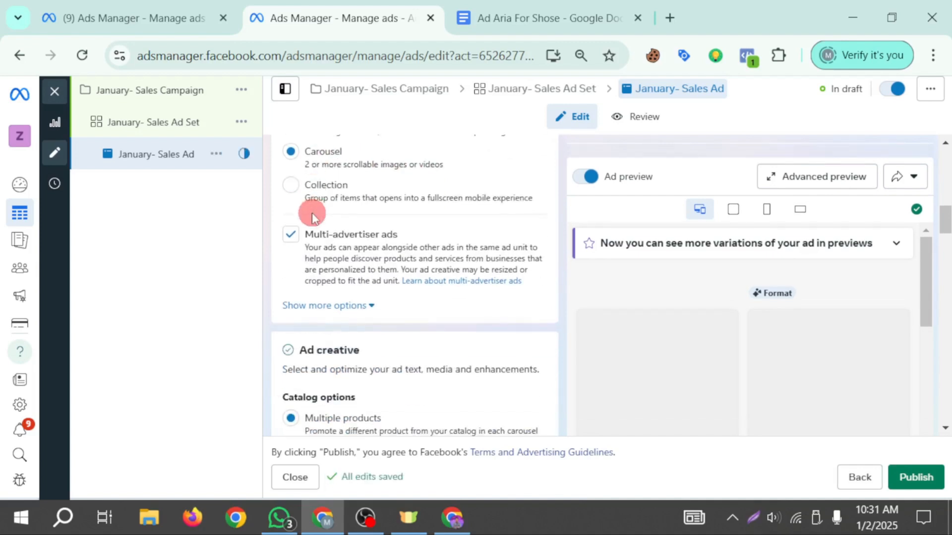
pyautogui.scroll(-2, 311, 214)
pyautogui.moveTo(315, 189)
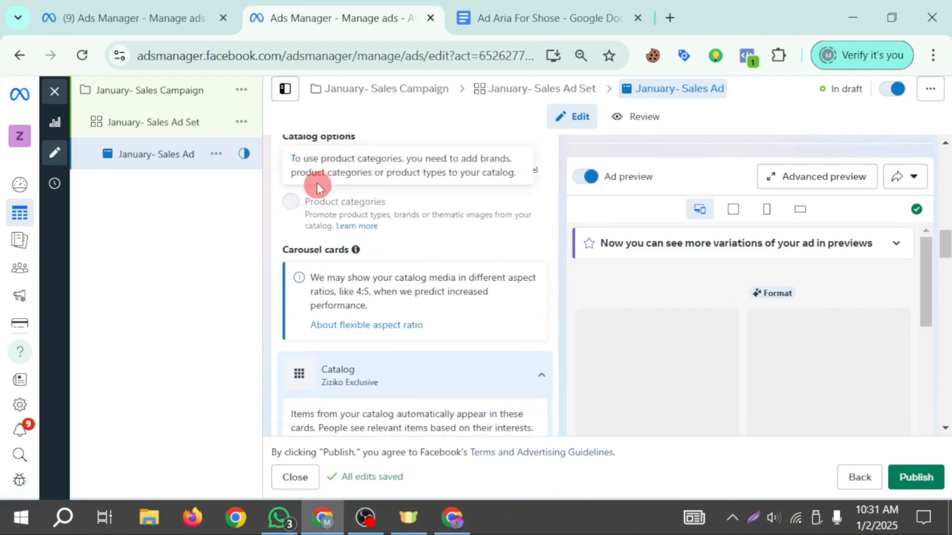
pyautogui.scroll(2, 347, 223)
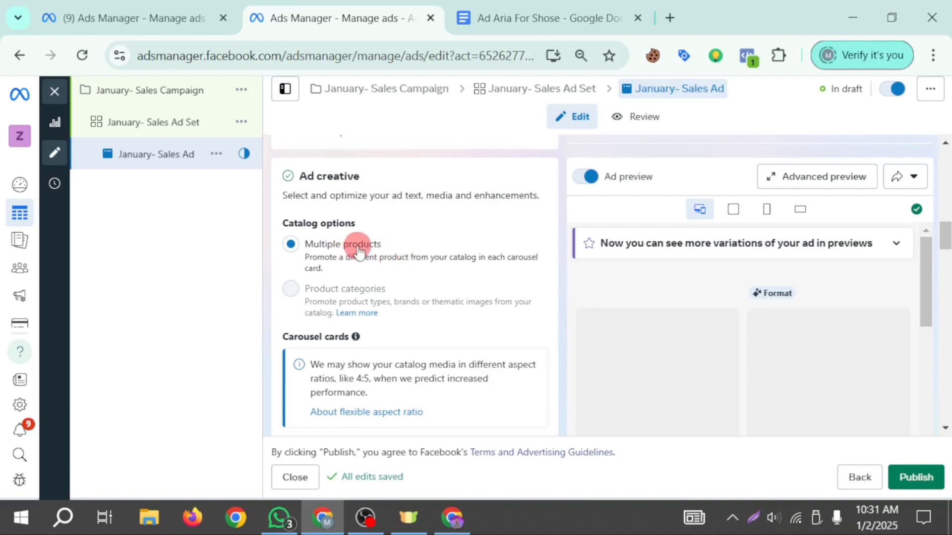
pyautogui.scroll(-1, 346, 278)
pyautogui.scroll(-4, 347, 276)
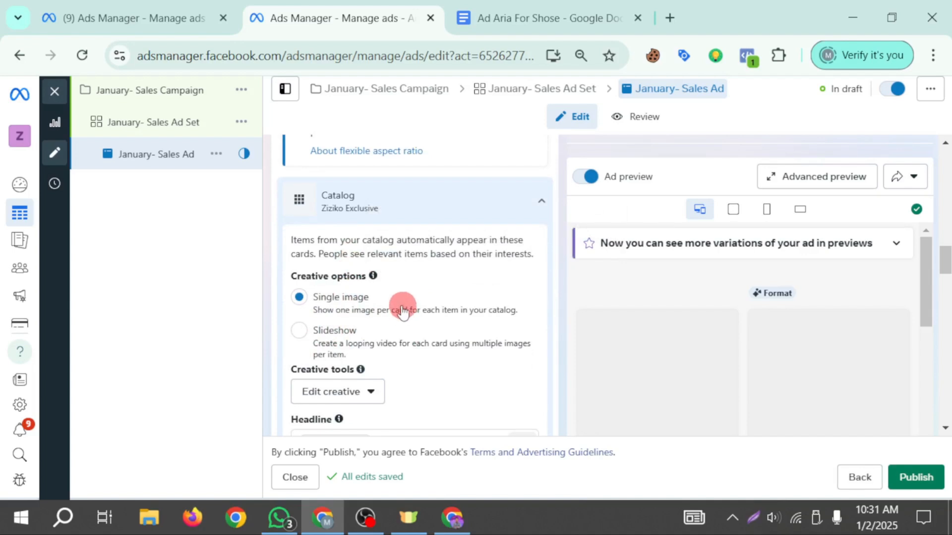
pyautogui.click(300, 333)
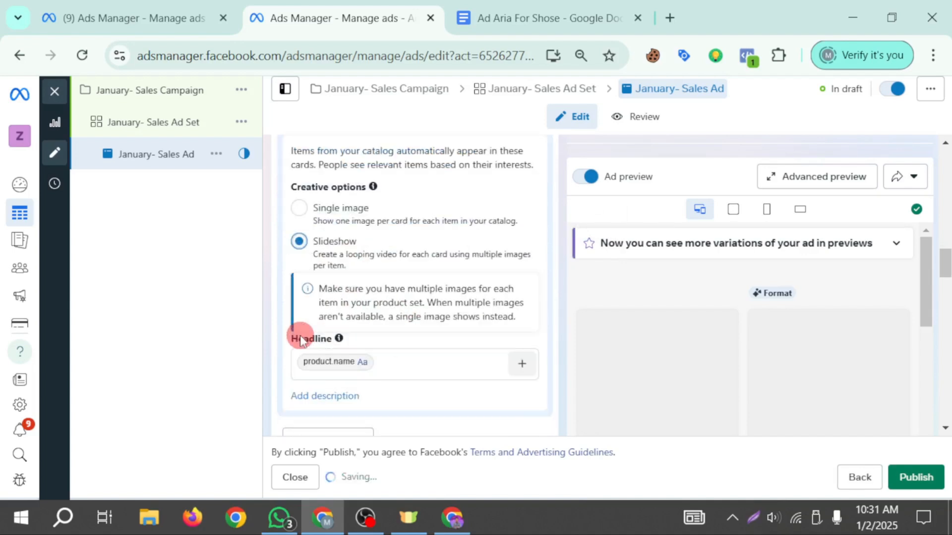
# - Replace the catalog cards' product name headline with the copied text "Winter STYLE STARTS HERE!" including its snowflake symbols
pyautogui.click(378, 370)
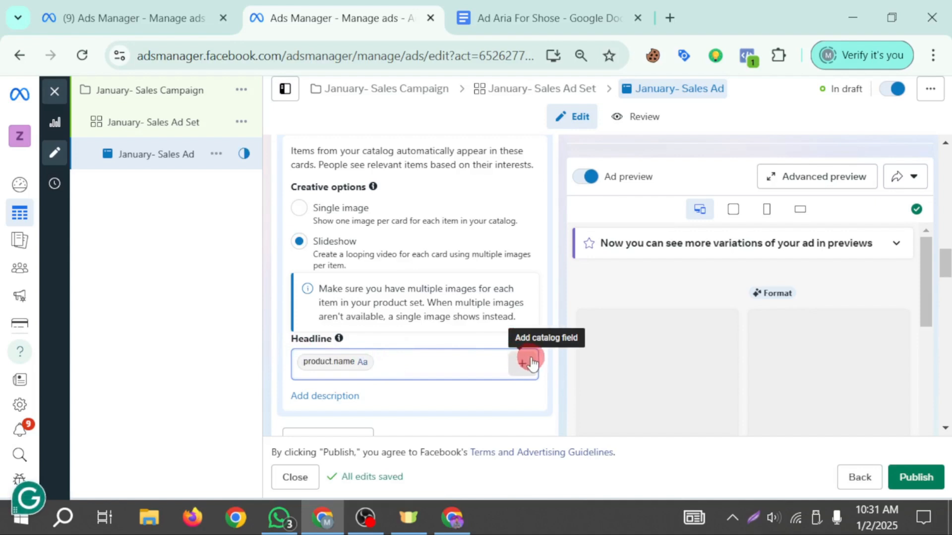
pyautogui.press('BackSpace')
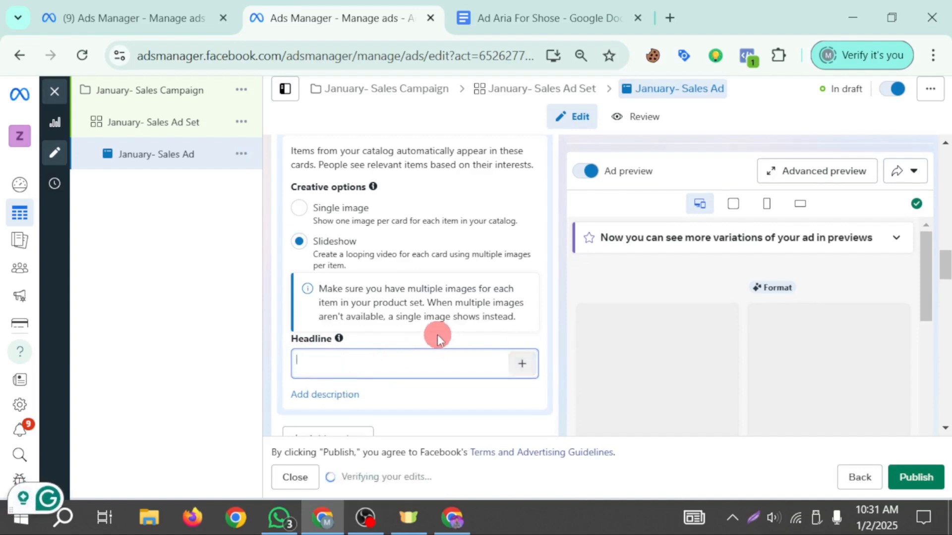
pyautogui.press('super+v')
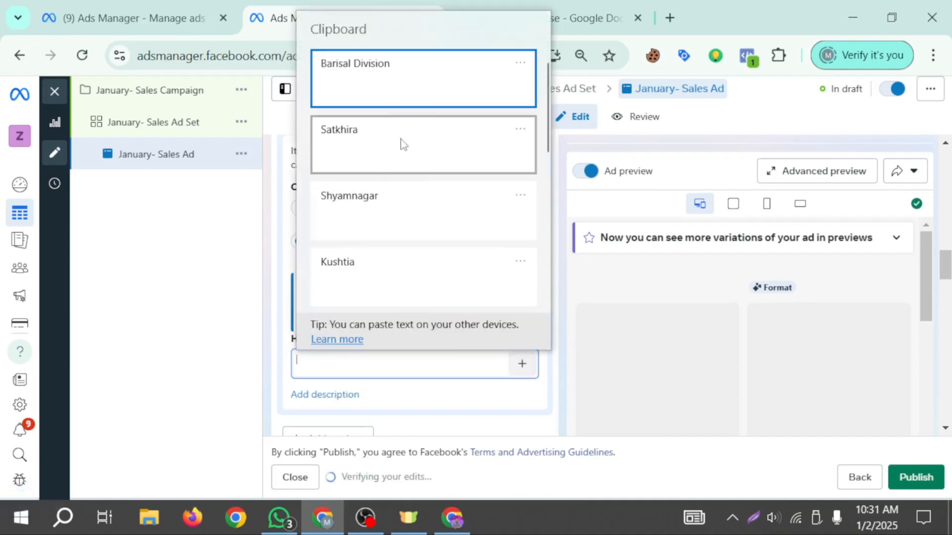
pyautogui.scroll(-10, 397, 173)
pyautogui.scroll(-2, 415, 267)
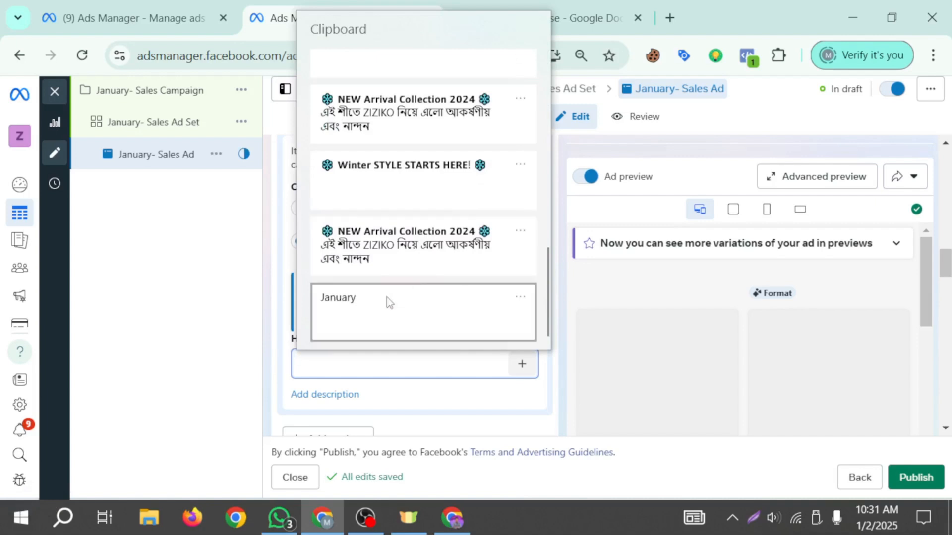
pyautogui.click(382, 191)
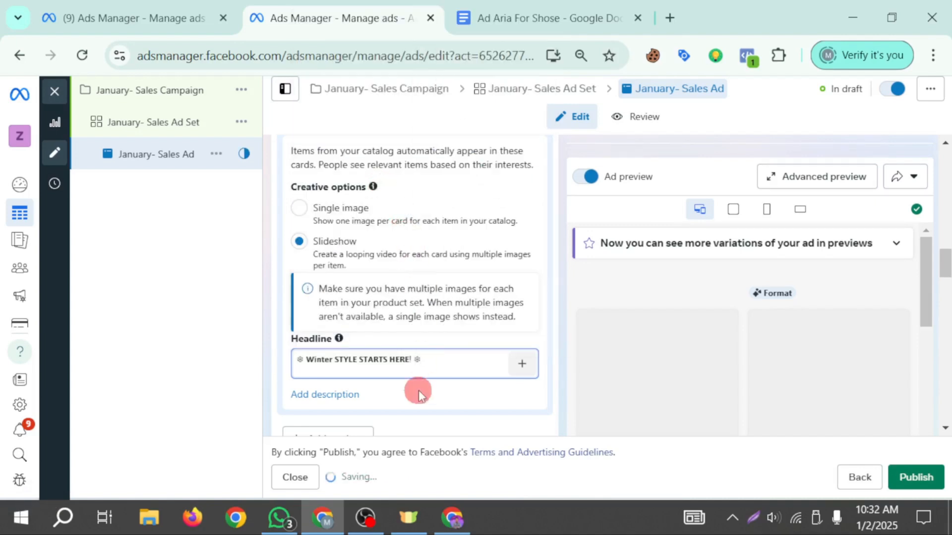
# - Fill the ad's primary text with the copied Bengali ZIZIKO winter copy that begins "NEW Arrival Collection 2024"
pyautogui.scroll(-2, 403, 326)
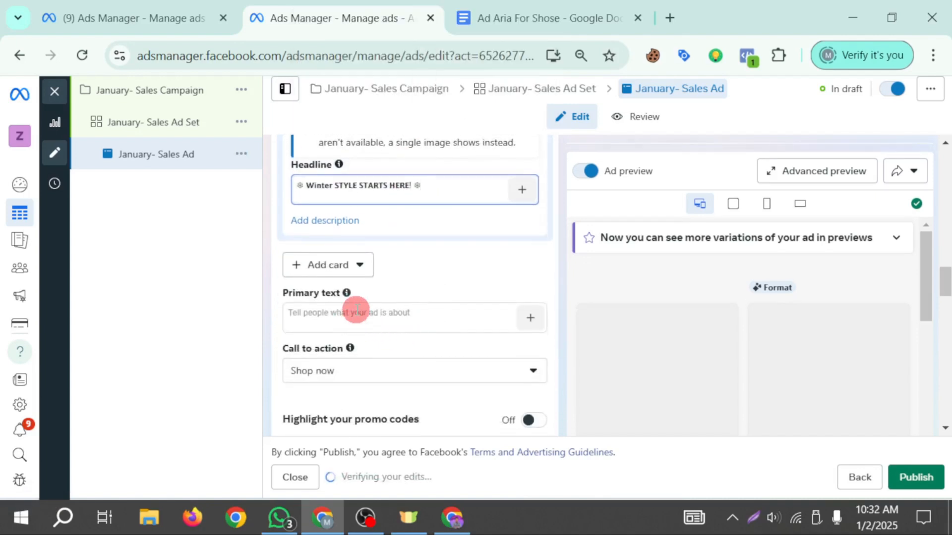
pyautogui.click(349, 317)
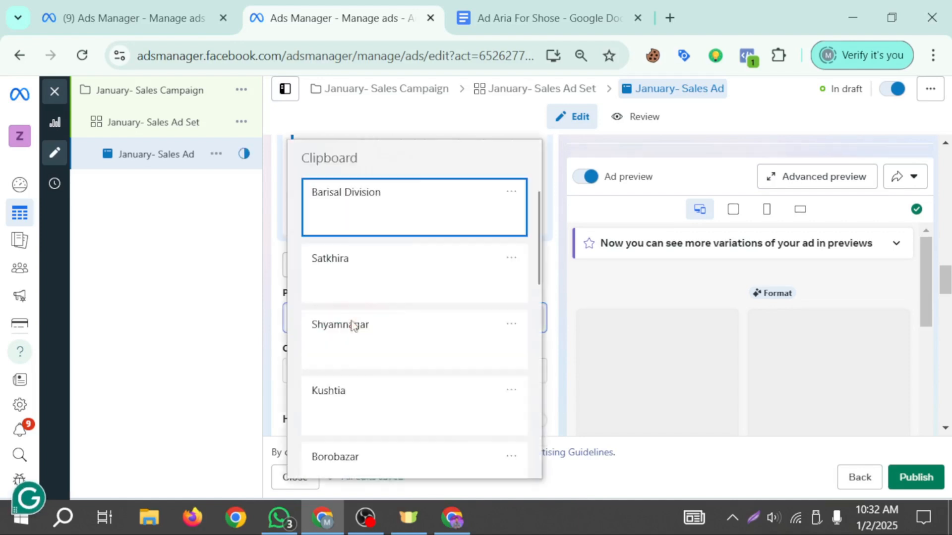
pyautogui.press('super+v')
pyautogui.press('Down')
pyautogui.press('Down')
pyautogui.press('Down')
pyautogui.press('Down')
pyautogui.press('Down')
pyautogui.press('Down')
pyautogui.press('Down')
pyautogui.press('Down')
pyautogui.press('Down')
pyautogui.press('Down')
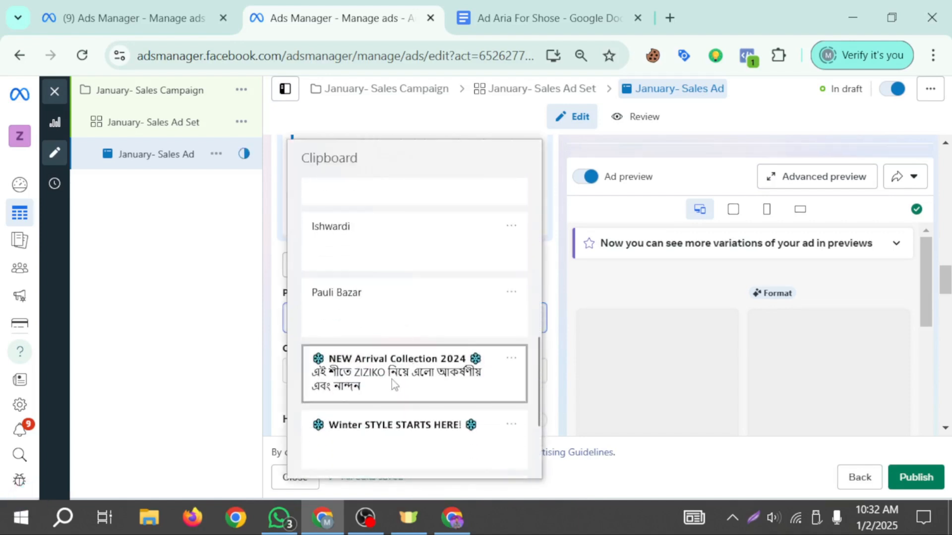
pyautogui.click(394, 377)
pyautogui.scroll(-8, 399, 291)
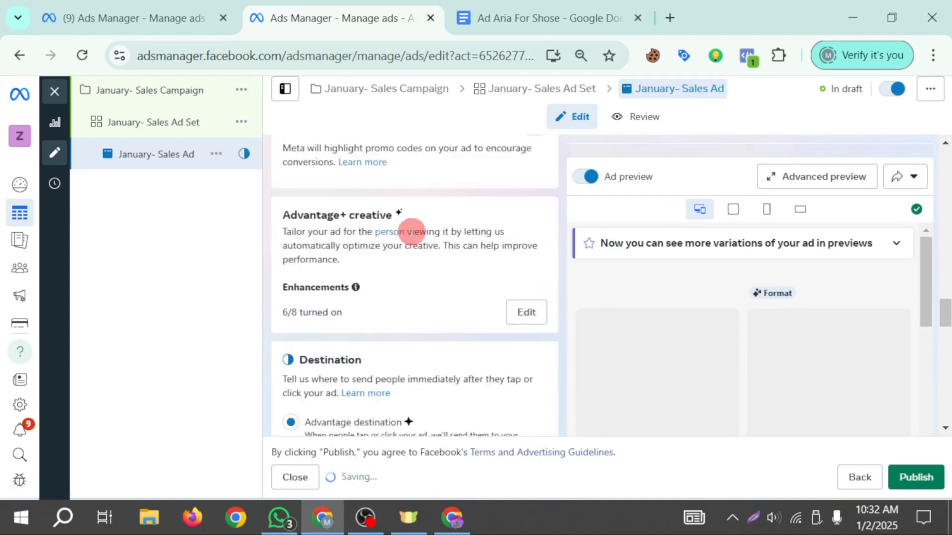
pyautogui.scroll(2, 396, 300)
pyautogui.scroll(-2, 394, 297)
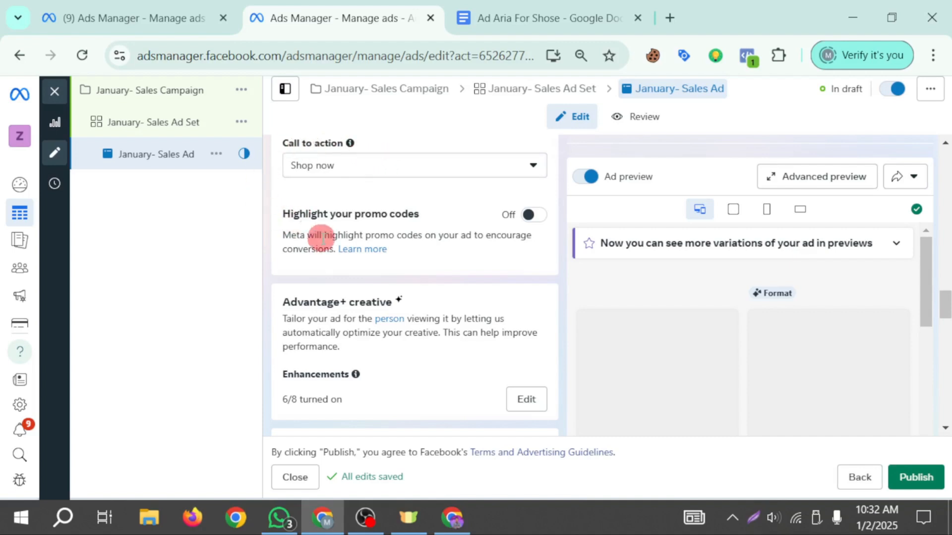
pyautogui.scroll(-5, 304, 286)
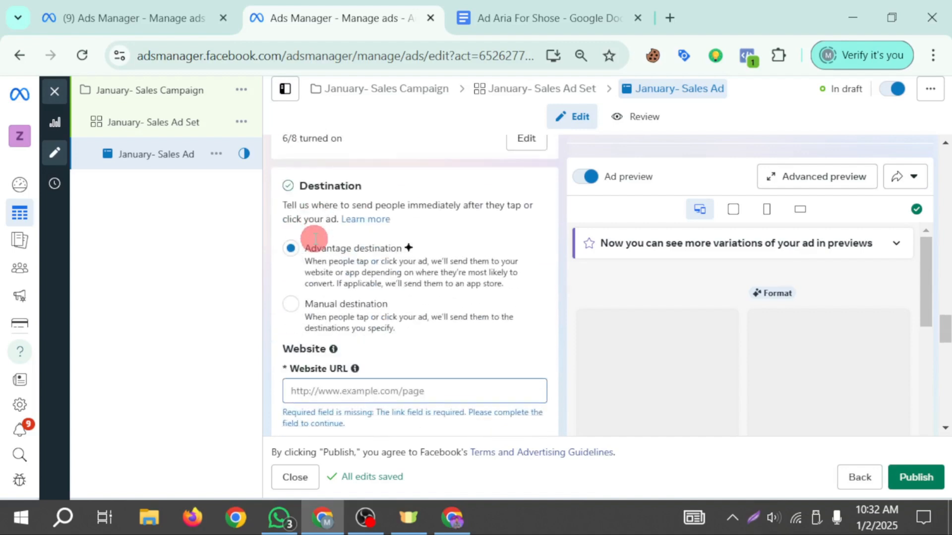
pyautogui.click(418, 391)
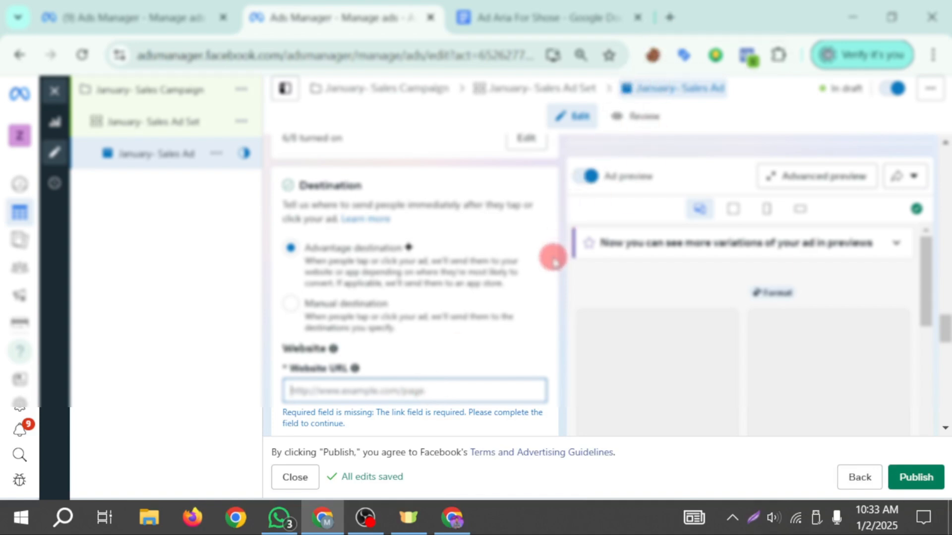
pyautogui.click(667, 17)
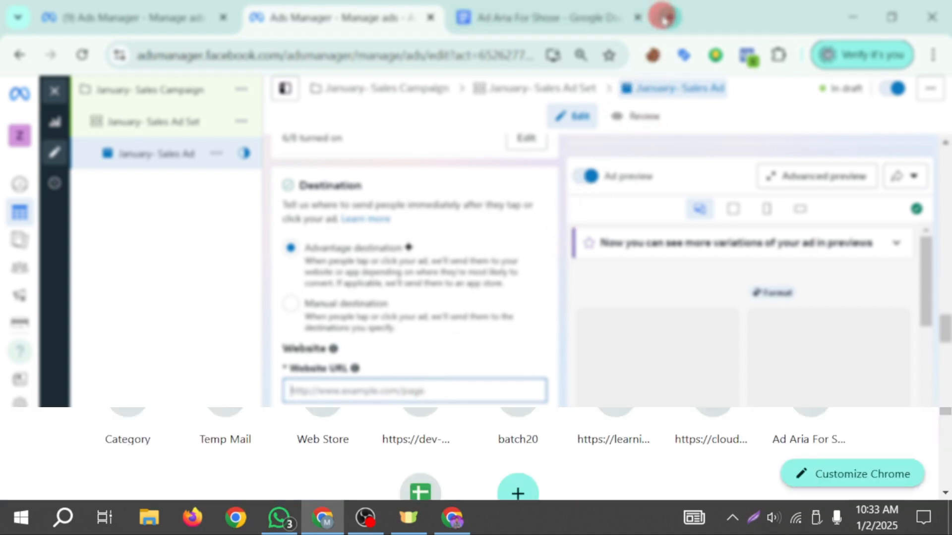
pyautogui.write('ziiko.com')
pyautogui.moveTo(264, 50); pyautogui.dragTo(105, 49)
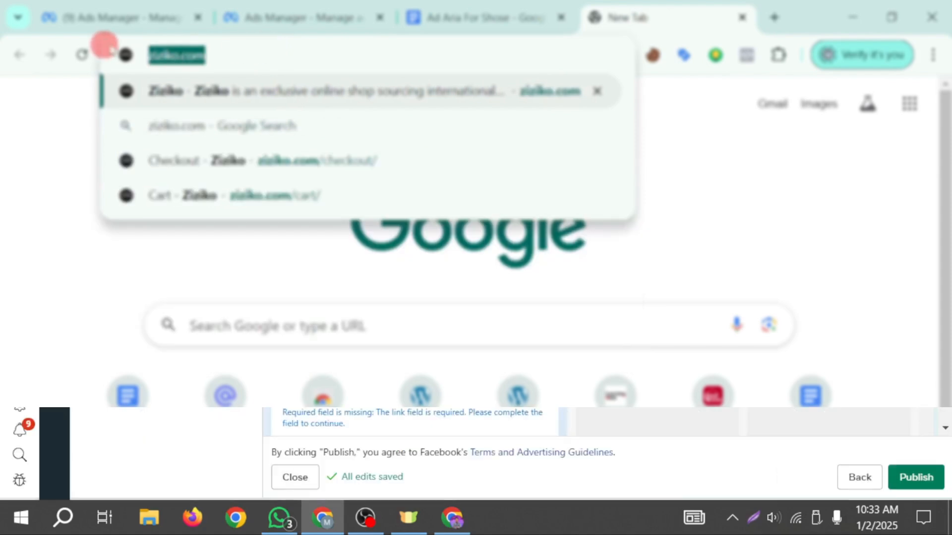
pyautogui.hotkey('ctrl', 'c')
pyautogui.click(333, 21)
pyautogui.click(404, 366)
pyautogui.hotkey('ctrl', 'v')
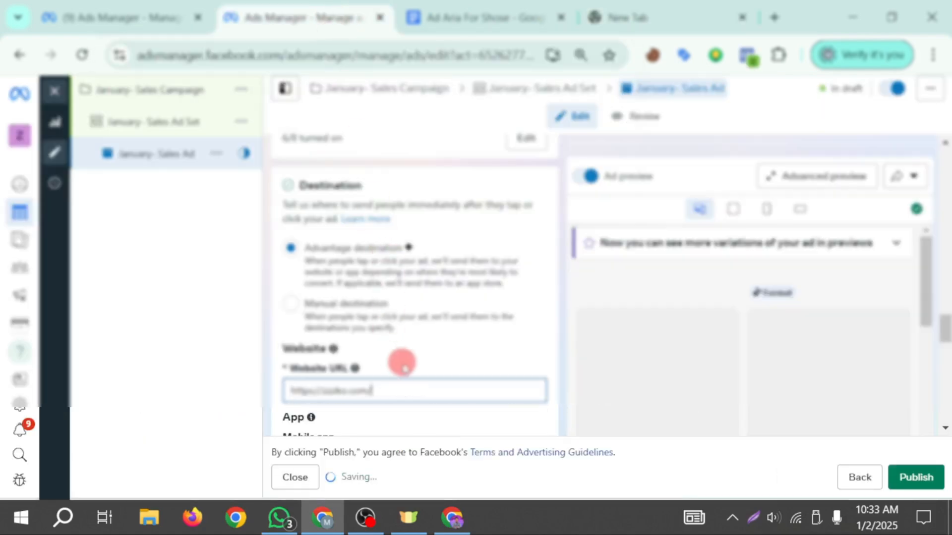
pyautogui.scroll(-6, 419, 303)
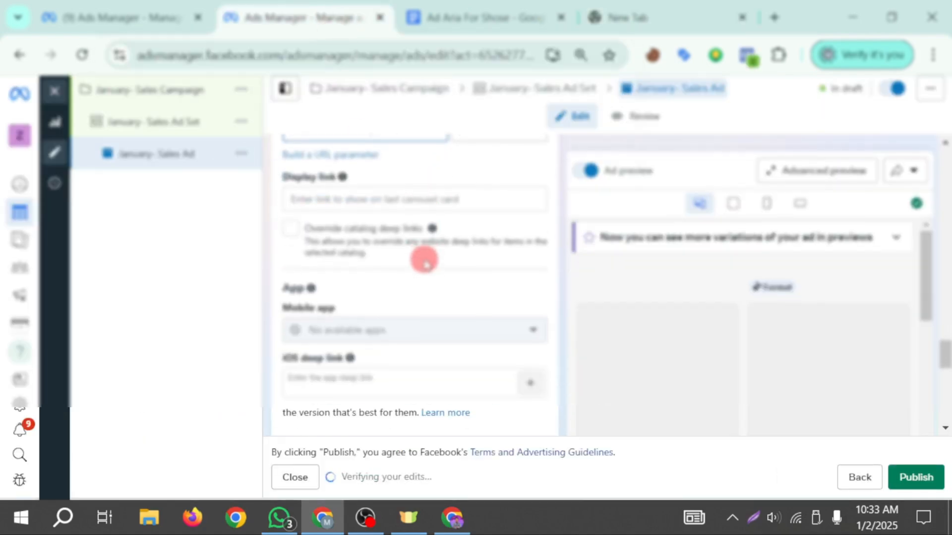
pyautogui.scroll(-3, 422, 263)
pyautogui.scroll(5, 419, 262)
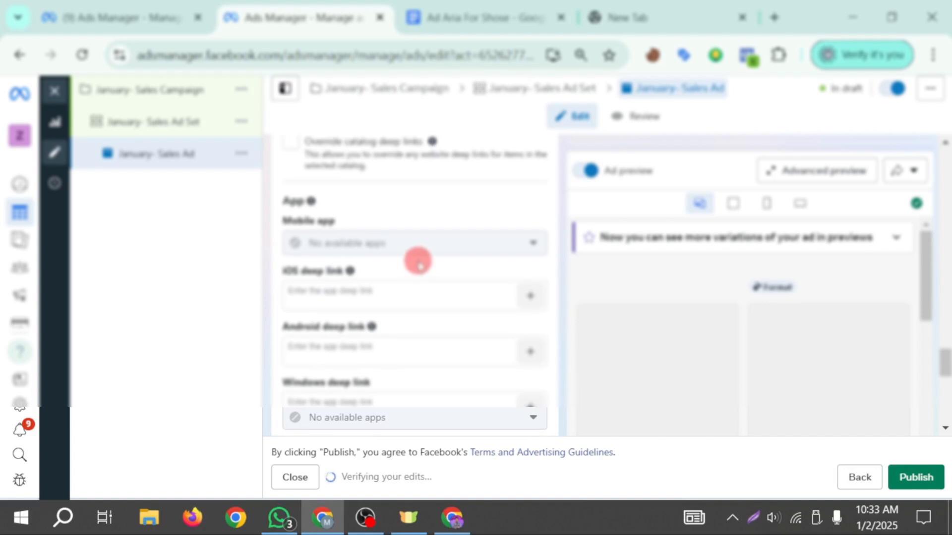
pyautogui.click(388, 284)
pyautogui.hotkey('ctrl', 'v')
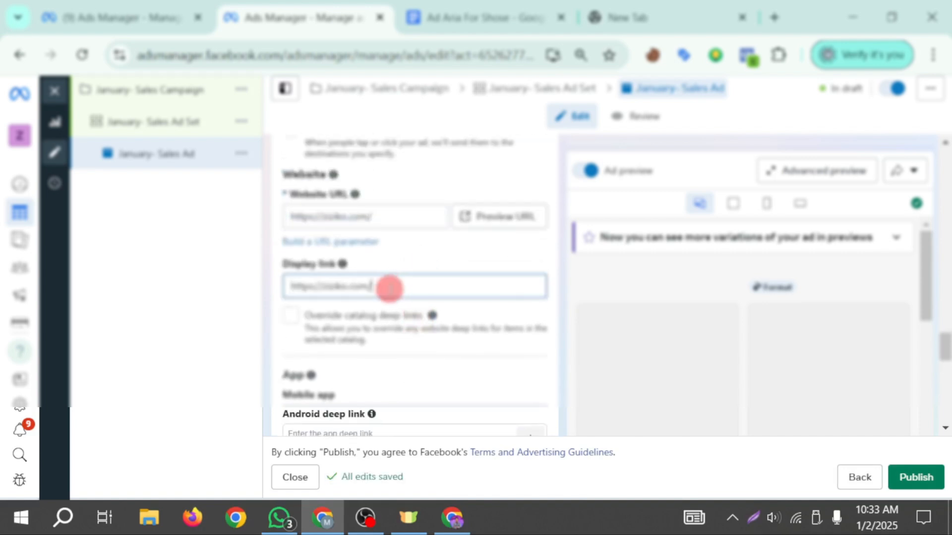
# - Draw a red arrow to the Website events checkbox under Tracking on a screen capture, and discard the capture
pyautogui.scroll(-10, 391, 317)
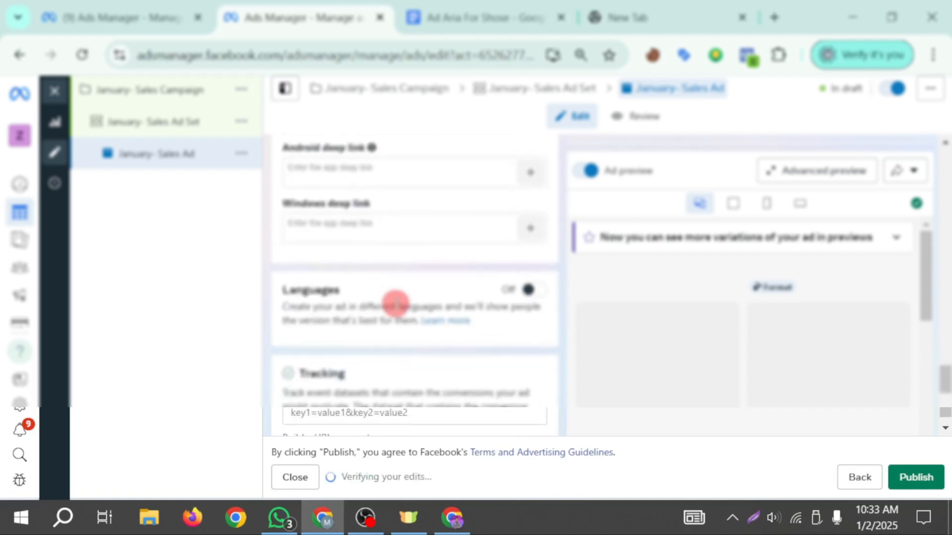
pyautogui.scroll(-3, 387, 268)
pyautogui.scroll(2, 370, 248)
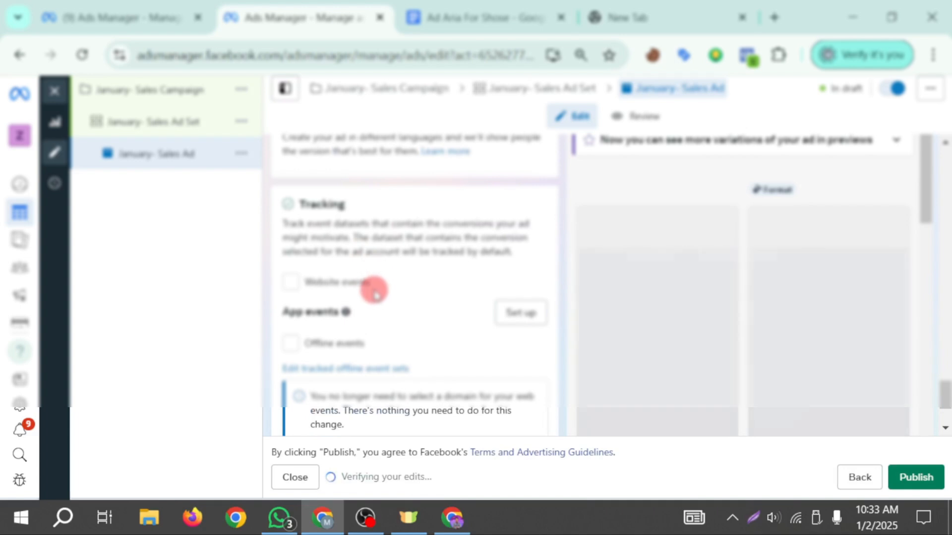
pyautogui.click(747, 523)
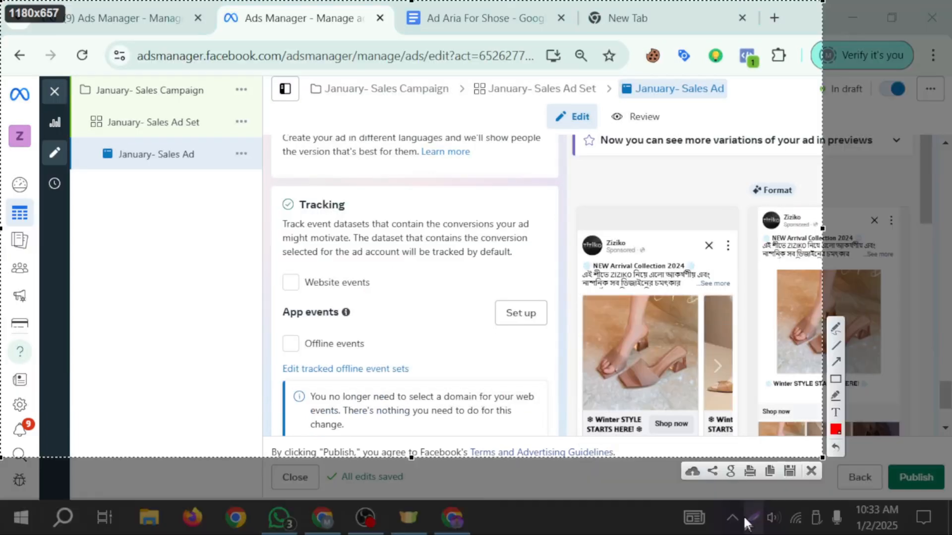
pyautogui.click(836, 363)
pyautogui.moveTo(312, 399); pyautogui.dragTo(295, 297)
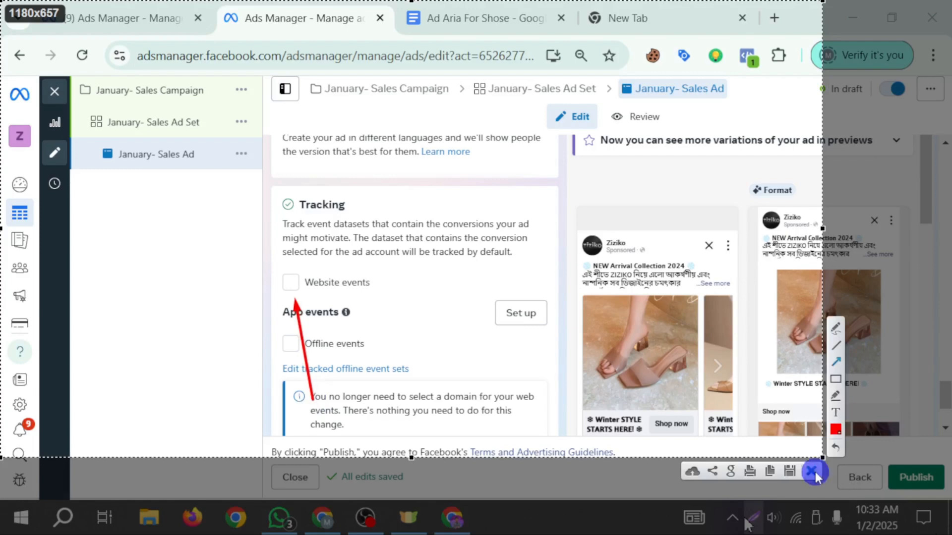
pyautogui.click(813, 473)
# - Turn on Website events tracking for the ad
pyautogui.click(292, 284)
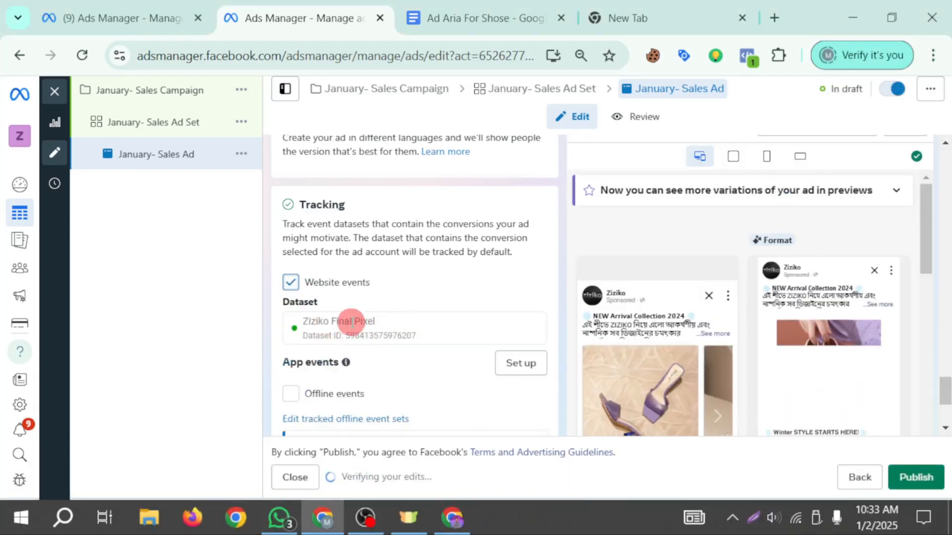
pyautogui.scroll(-3, 371, 327)
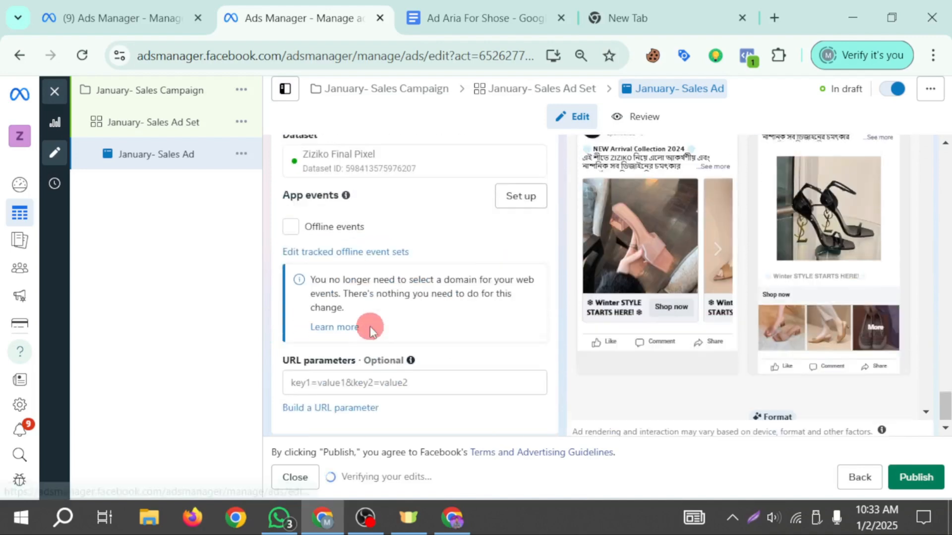
pyautogui.scroll(2, 466, 295)
# - Look through the product cards in the Facebook Feed carousel preview and the remaining tracking settings
pyautogui.click(721, 333)
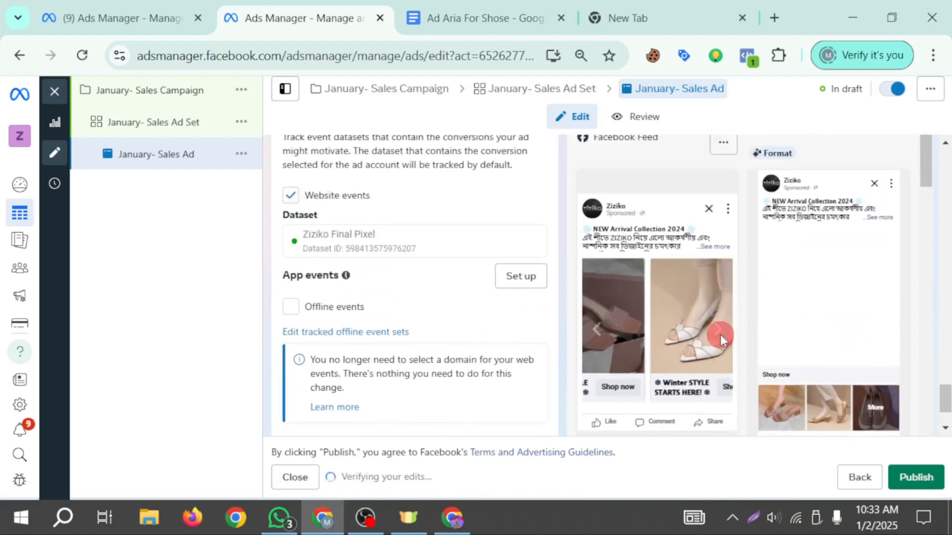
pyautogui.click(723, 299)
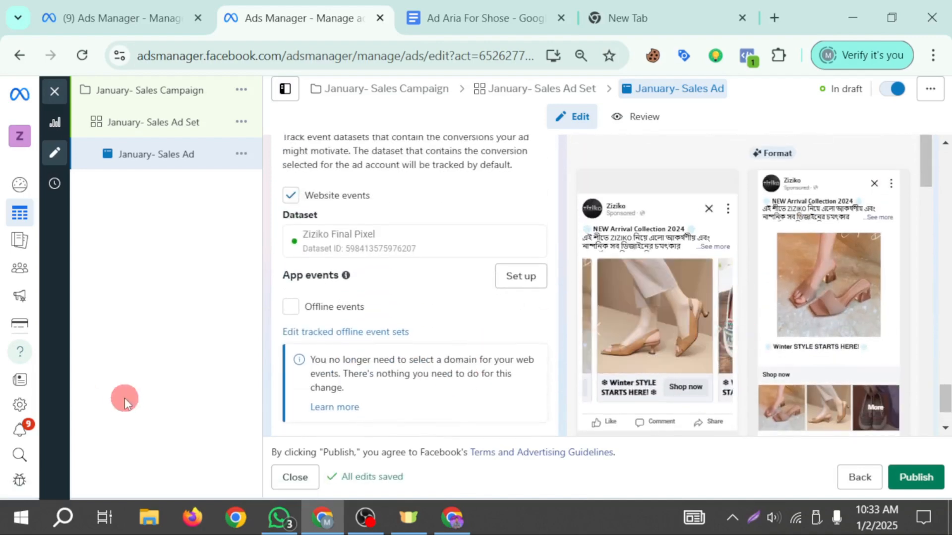
pyautogui.scroll(-2, 346, 378)
pyautogui.scroll(-2, 895, 380)
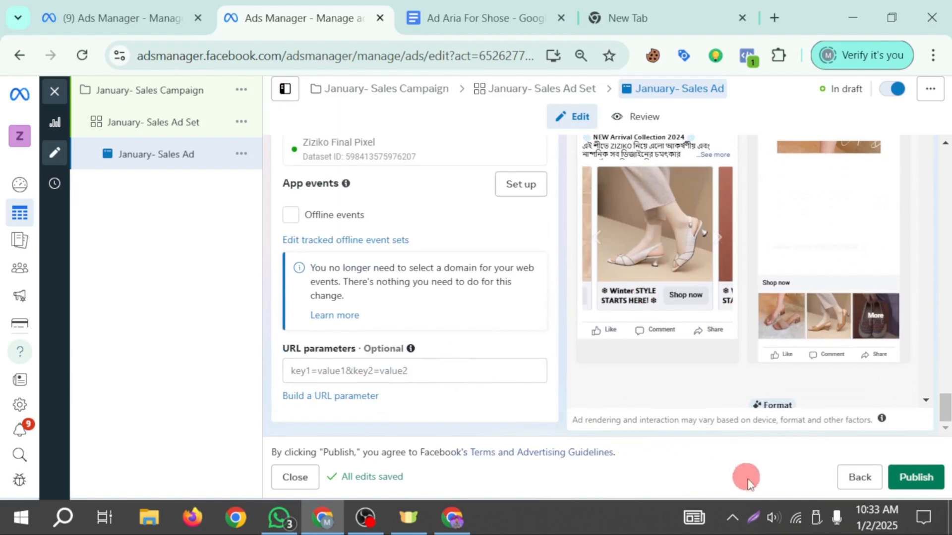
# - Draw a red arrow to the Review option above the ad on a screen capture, and discard the capture
pyautogui.click(754, 520)
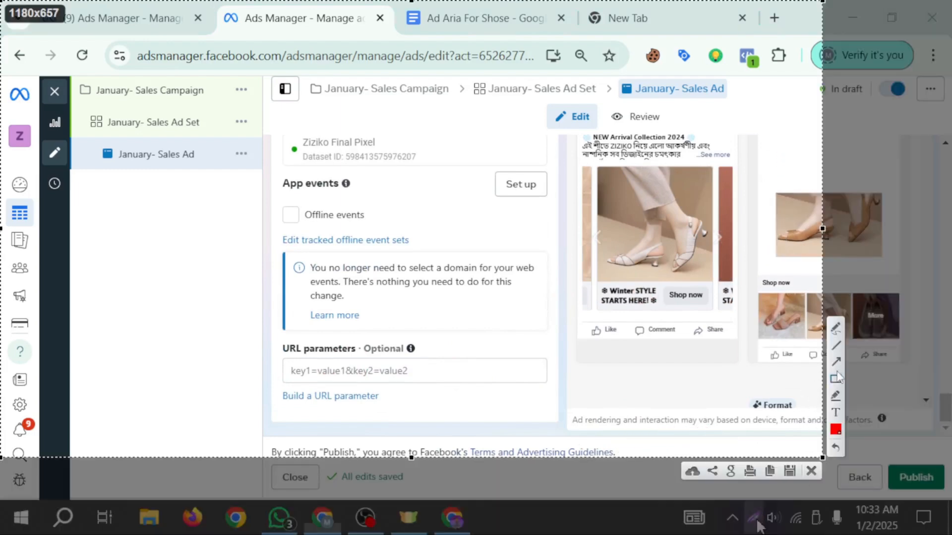
pyautogui.hotkey('ctrl', 'a')
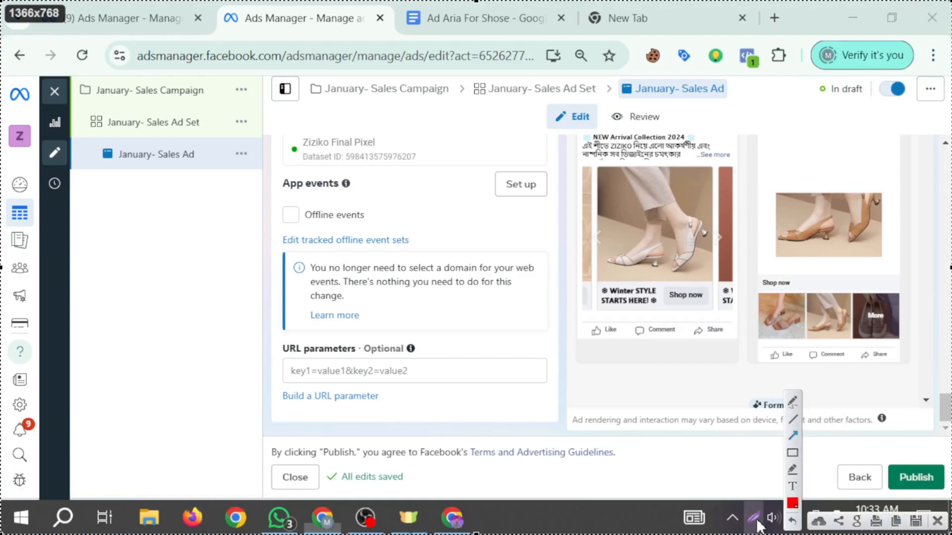
pyautogui.moveTo(403, 534)
pyautogui.mouseDown()
pyautogui.moveTo(586, 273)
pyautogui.moveTo(609, 129)
pyautogui.moveTo(617, 126)
pyautogui.mouseUp()
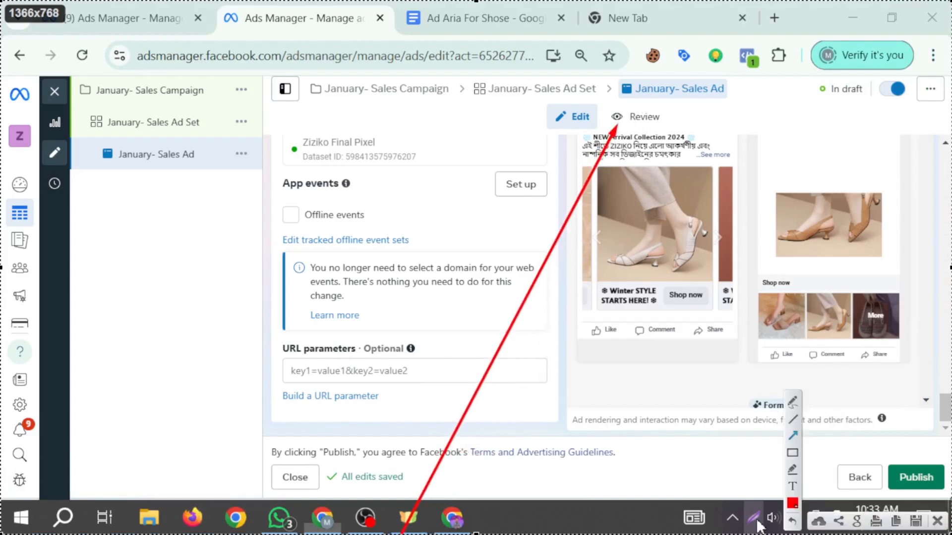
pyautogui.press('Escape')
# - Review the January- Sales Ad summary, from page, schedule, format and pixel to the Facebook and Instagram feed previews
pyautogui.click(641, 118)
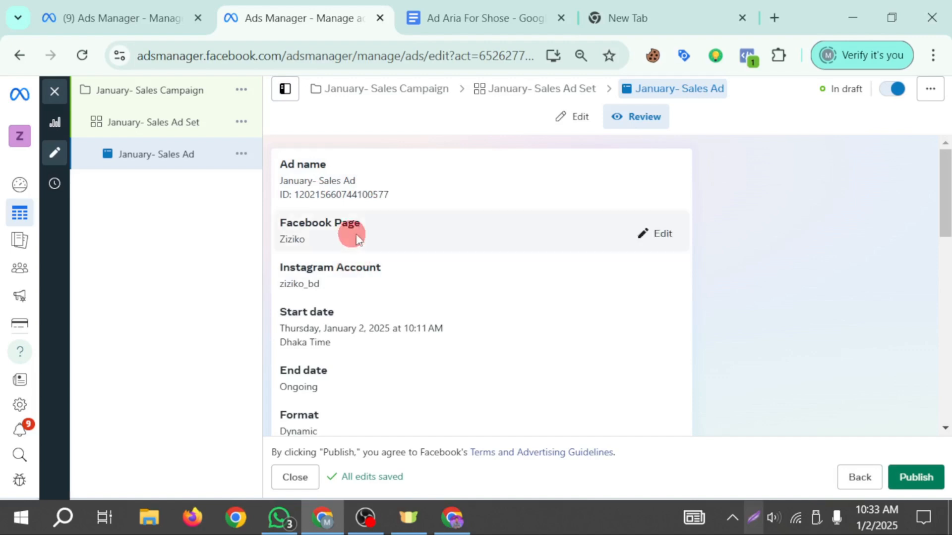
pyautogui.scroll(-3, 367, 238)
pyautogui.scroll(2, 342, 188)
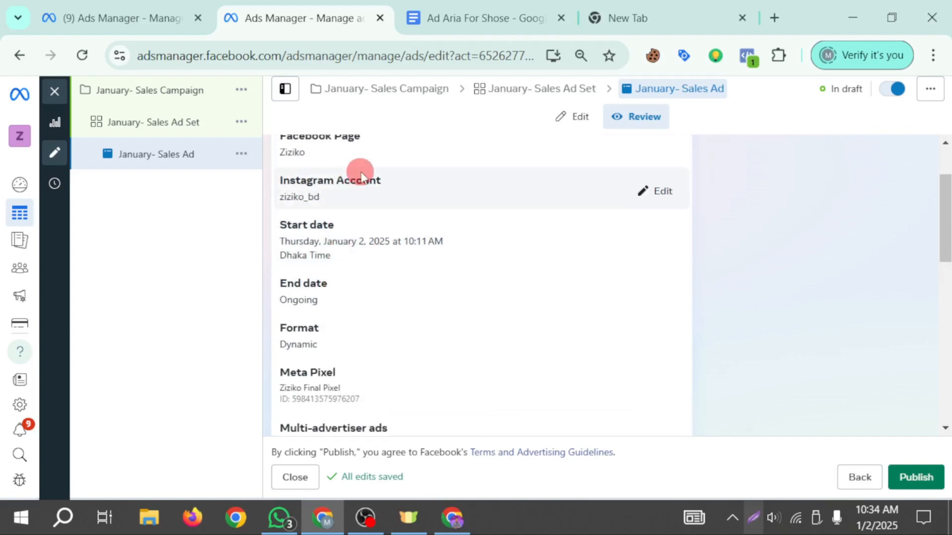
pyautogui.scroll(2, 389, 195)
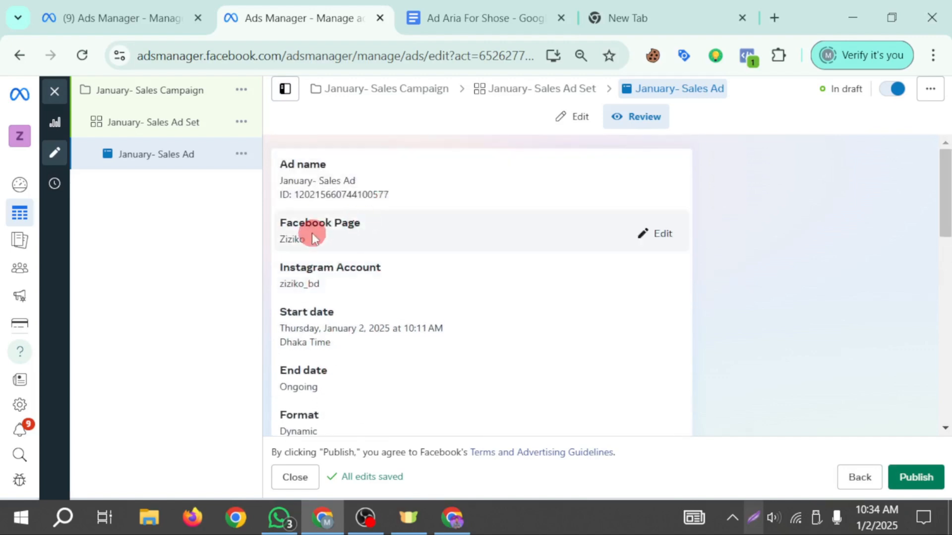
pyautogui.scroll(-2, 415, 293)
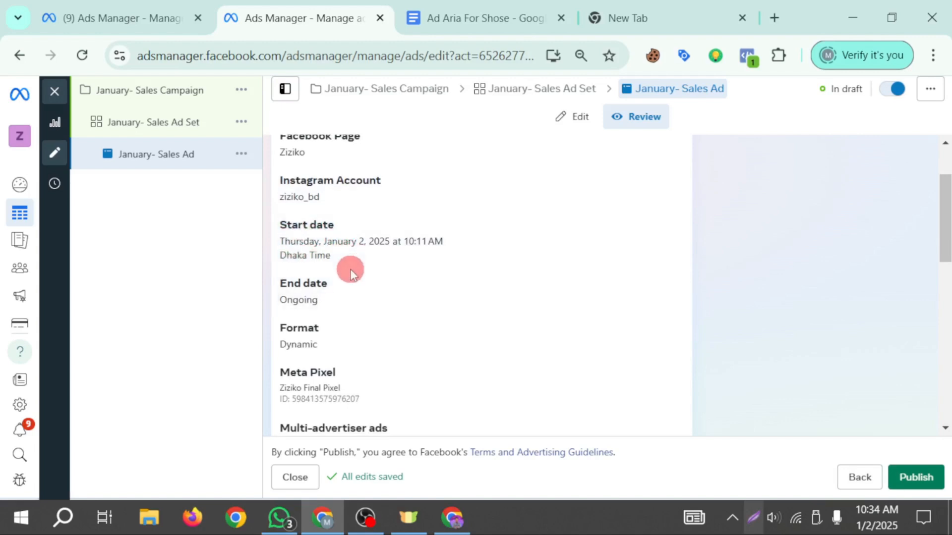
pyautogui.scroll(-2, 352, 268)
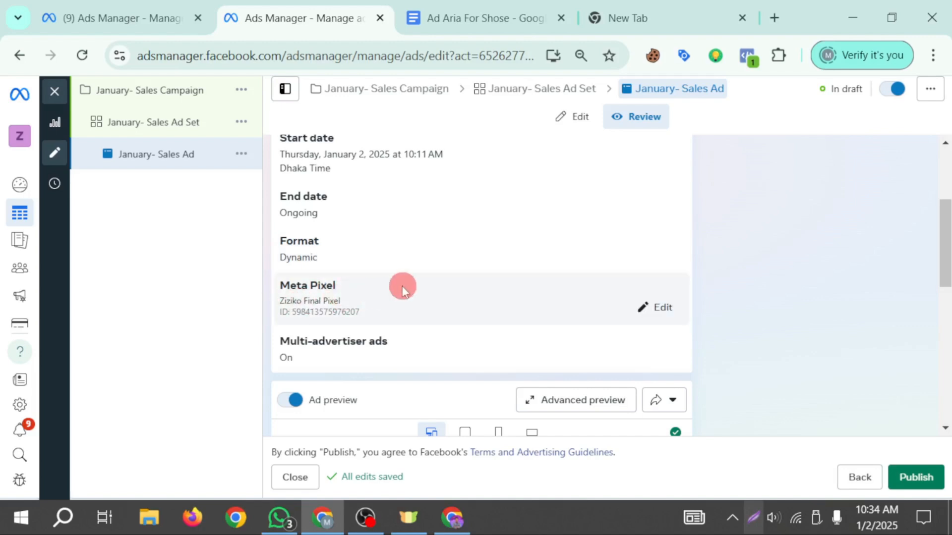
pyautogui.scroll(-4, 397, 302)
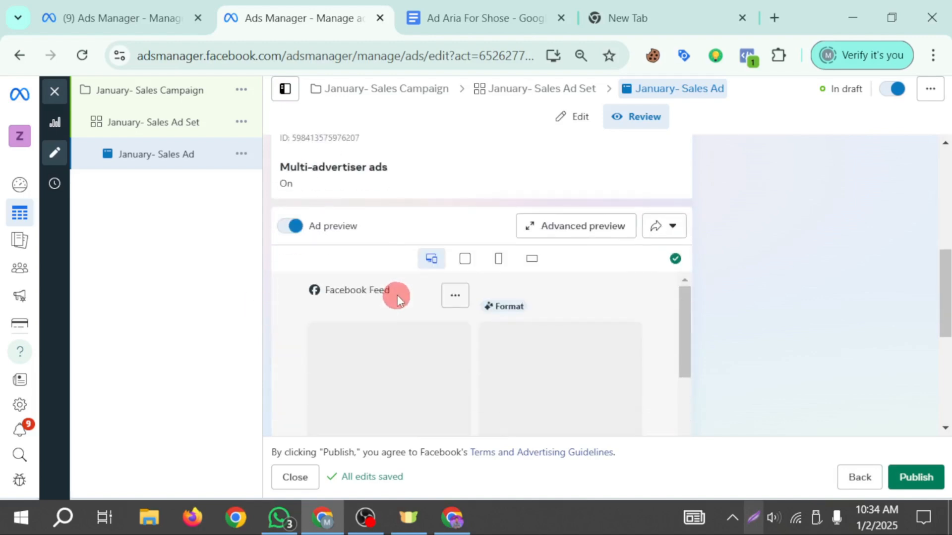
pyautogui.scroll(-5, 346, 248)
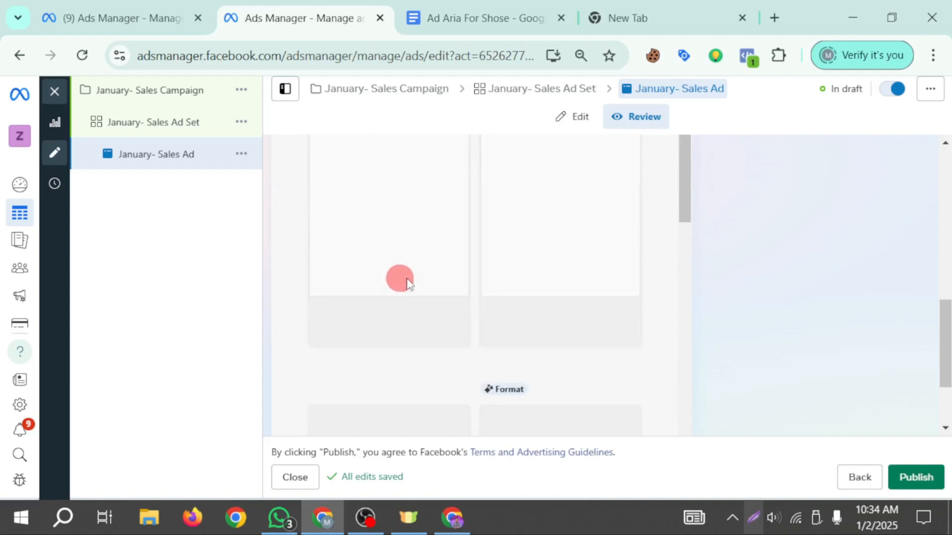
pyautogui.scroll(-5, 333, 342)
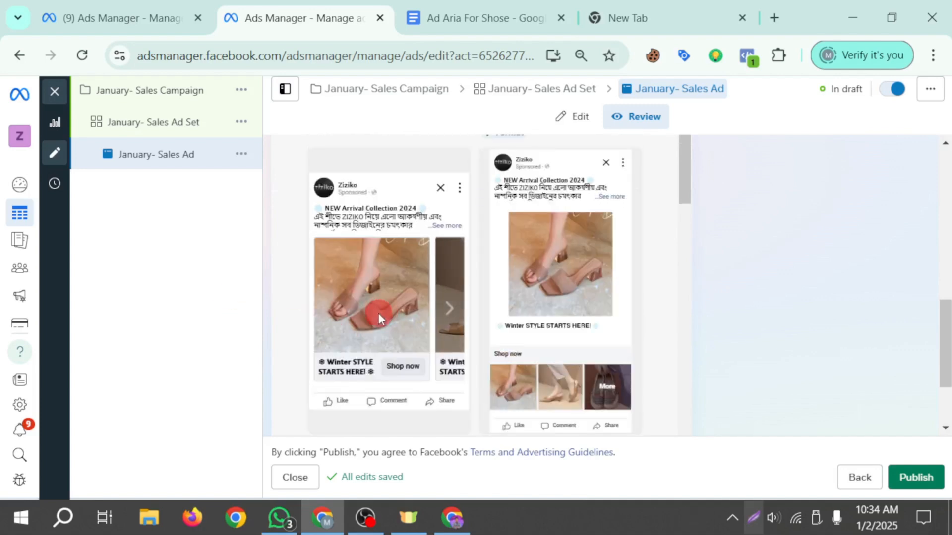
pyautogui.scroll(-4, 463, 283)
pyautogui.scroll(-4, 403, 266)
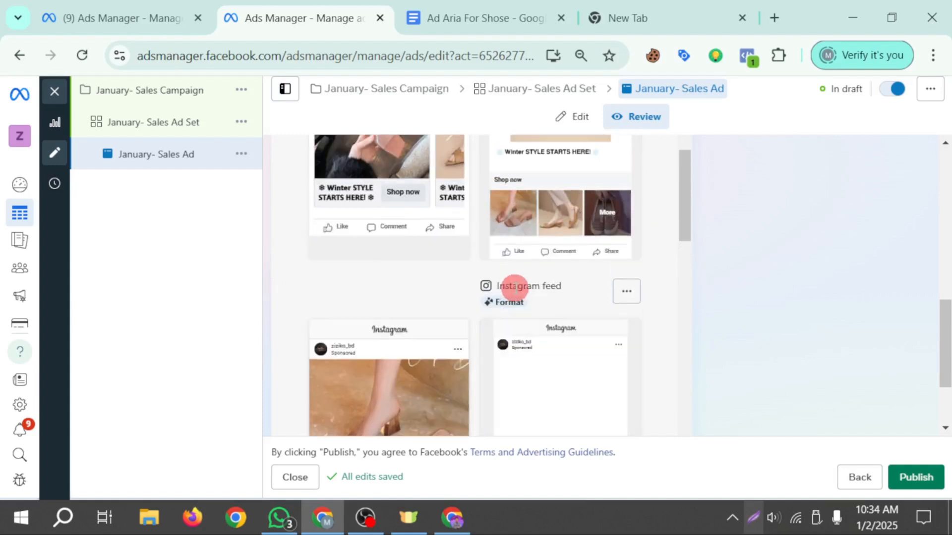
pyautogui.scroll(-7, 343, 266)
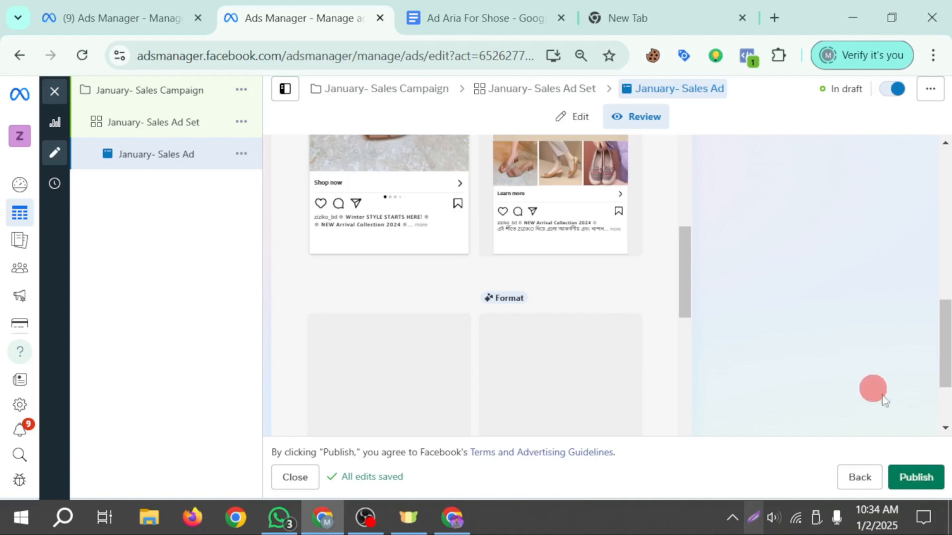
# - Publish the January sales campaign with its ad set and ad, close the editor, and reload the ads list
pyautogui.click(941, 472)
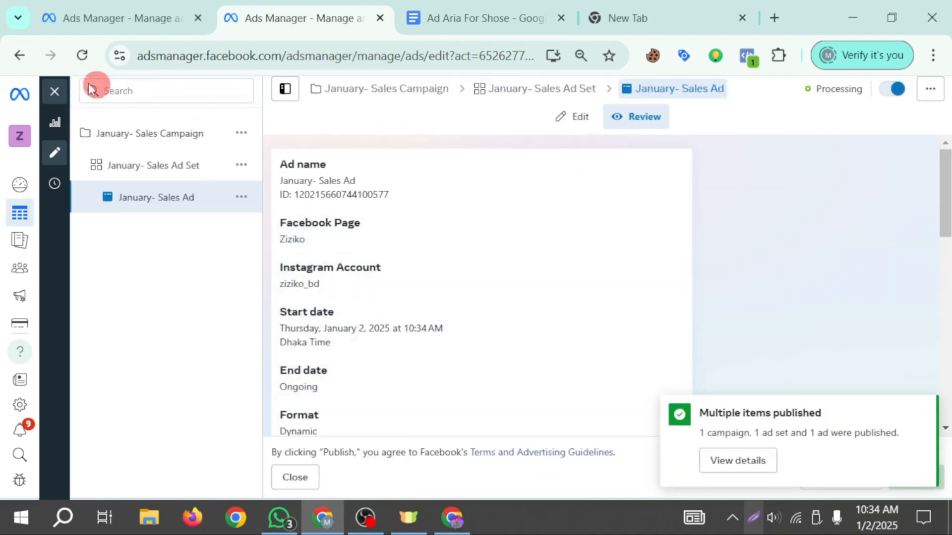
pyautogui.click(56, 90)
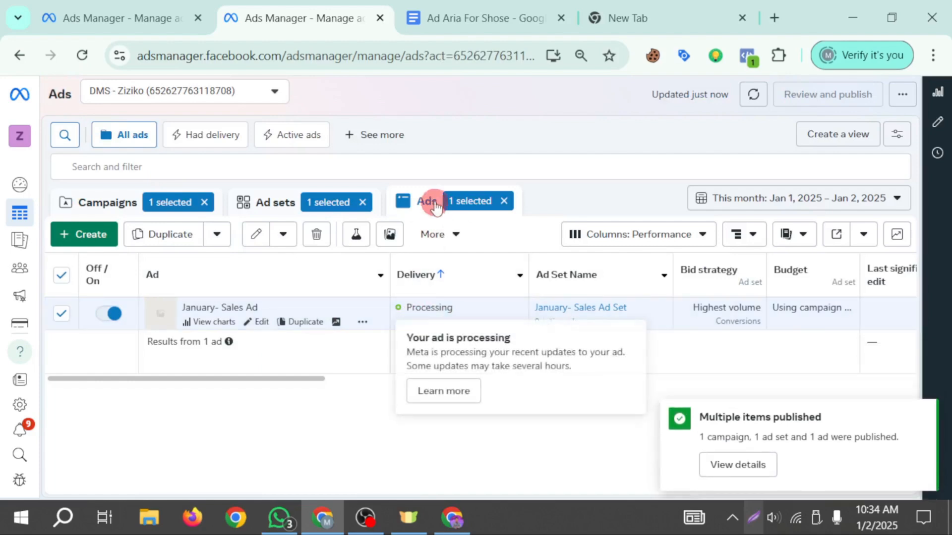
pyautogui.click(95, 61)
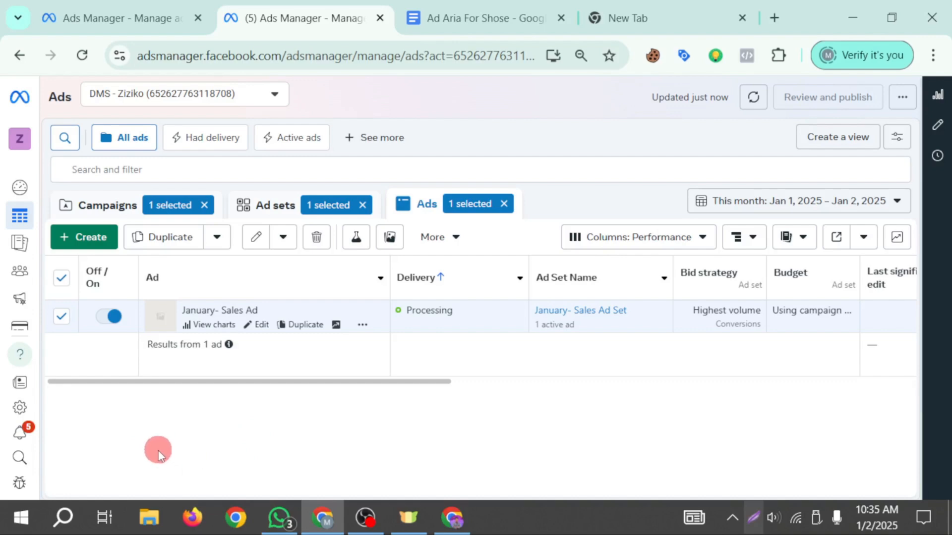
# - Switch to the Dreamer IT School channel on YouTube and look through its latest videos
pyautogui.click(451, 518)
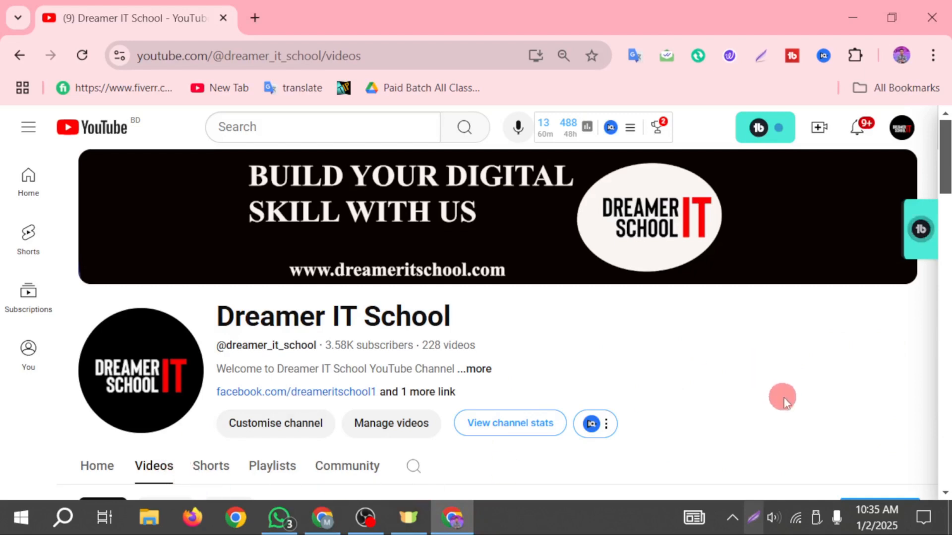
pyautogui.scroll(-2, 689, 385)
pyautogui.scroll(-4, 684, 382)
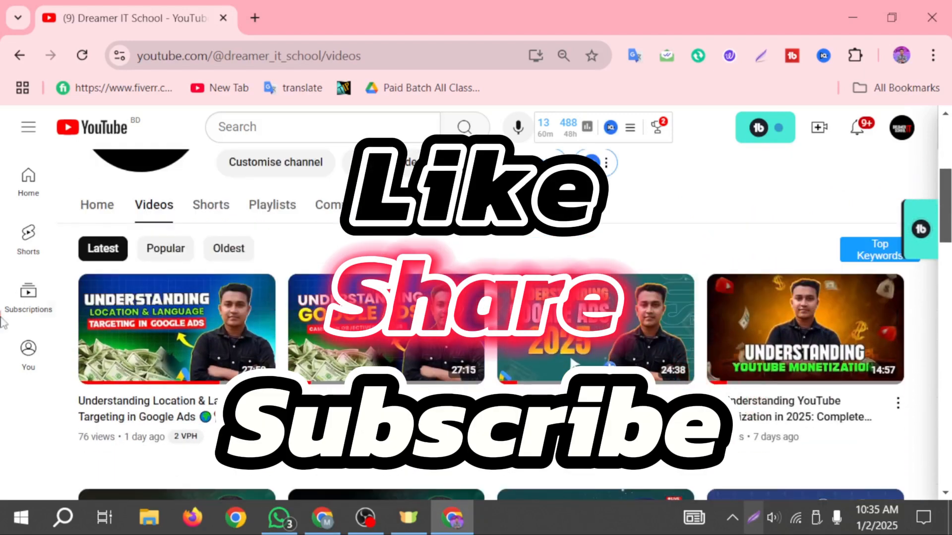
pyautogui.scroll(-6, 38, 411)
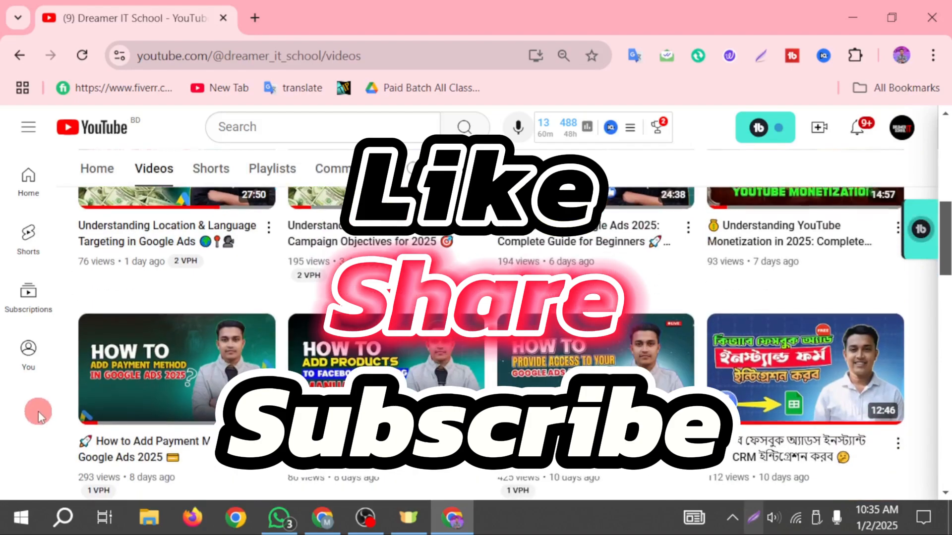
pyautogui.scroll(-6, 38, 410)
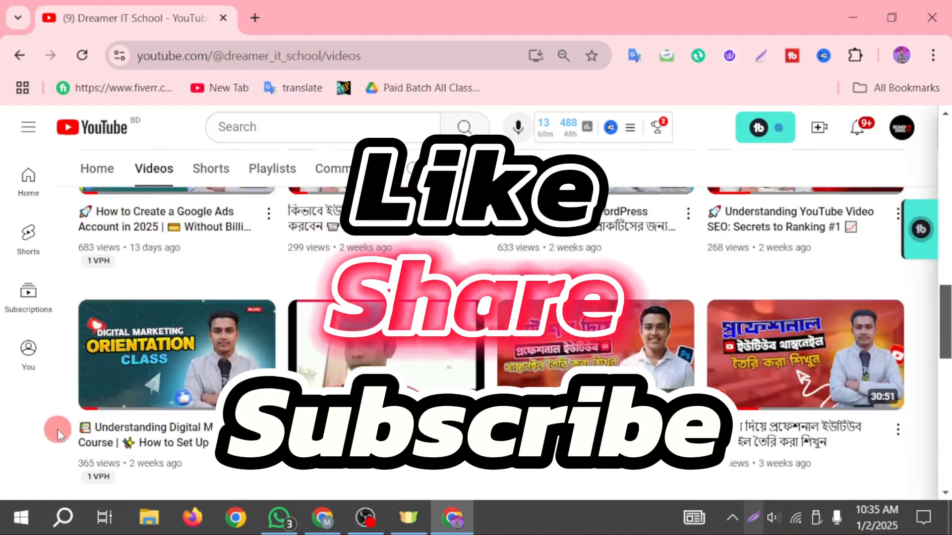
pyautogui.scroll(12, 45, 455)
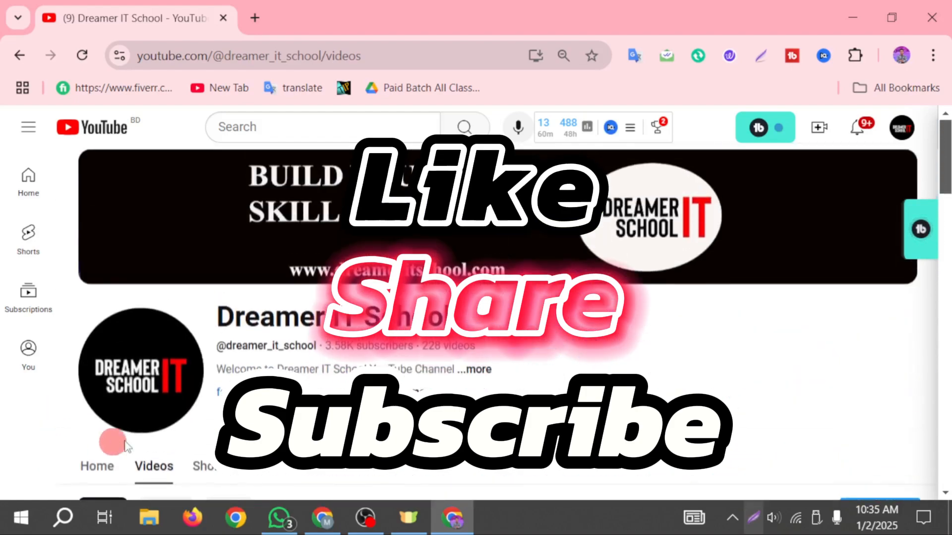
pyautogui.scroll(-6, 476, 322)
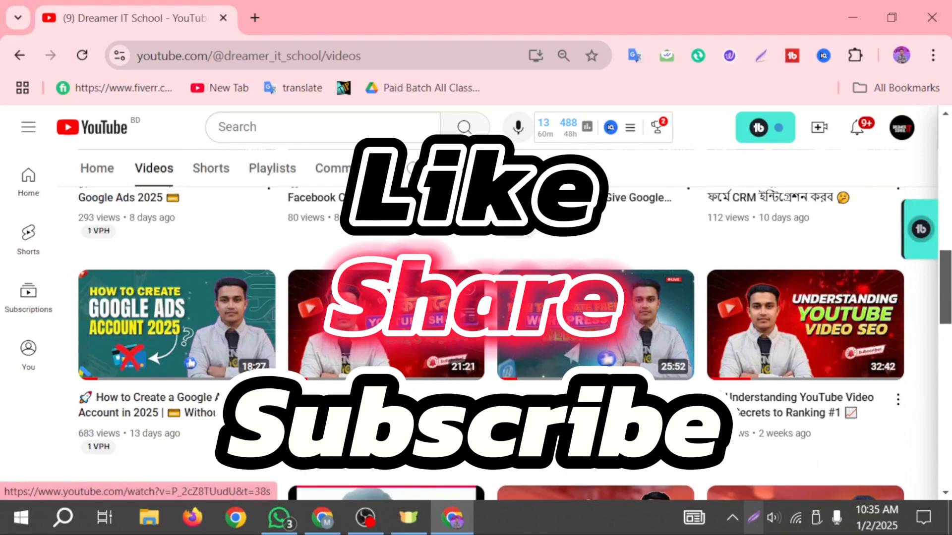